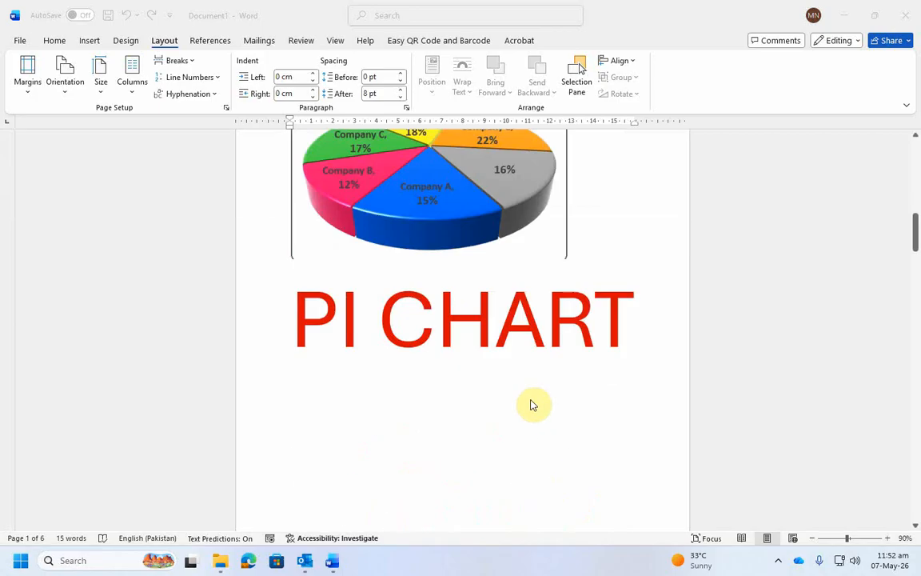
Look through the sample document's pages showing the table, pie chart, table of contents, hyperlink and SmartArt examples
scroll(536, 409, down, 5)
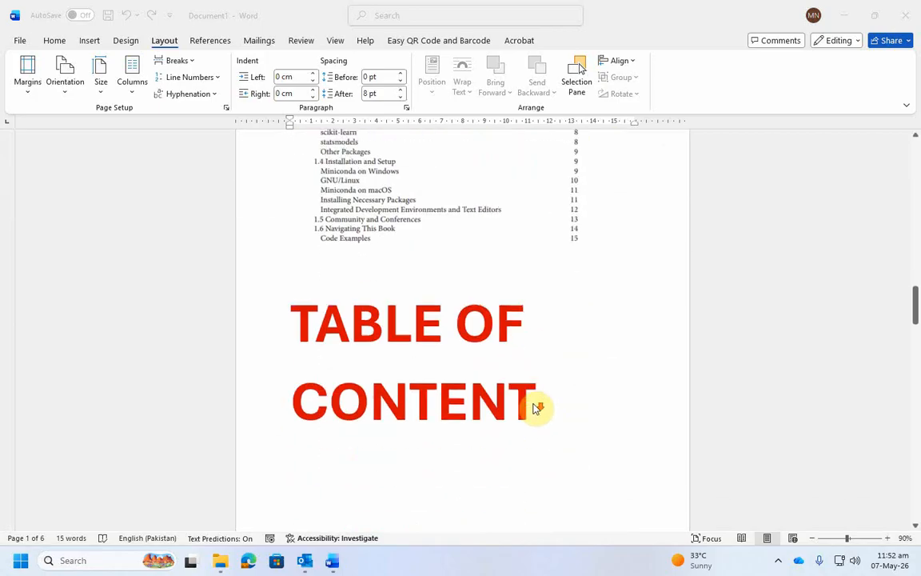
scroll(535, 407, down, 10)
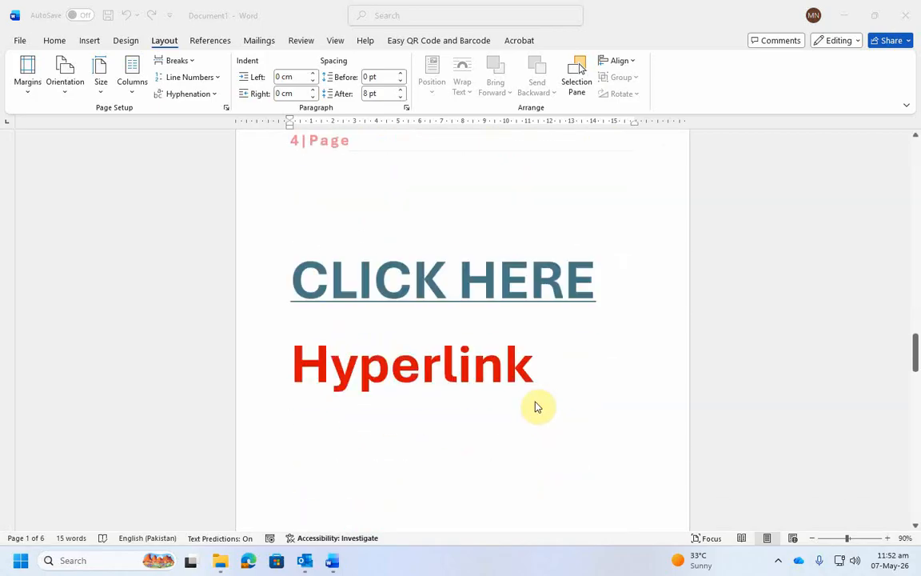
scroll(428, 372, down, 10)
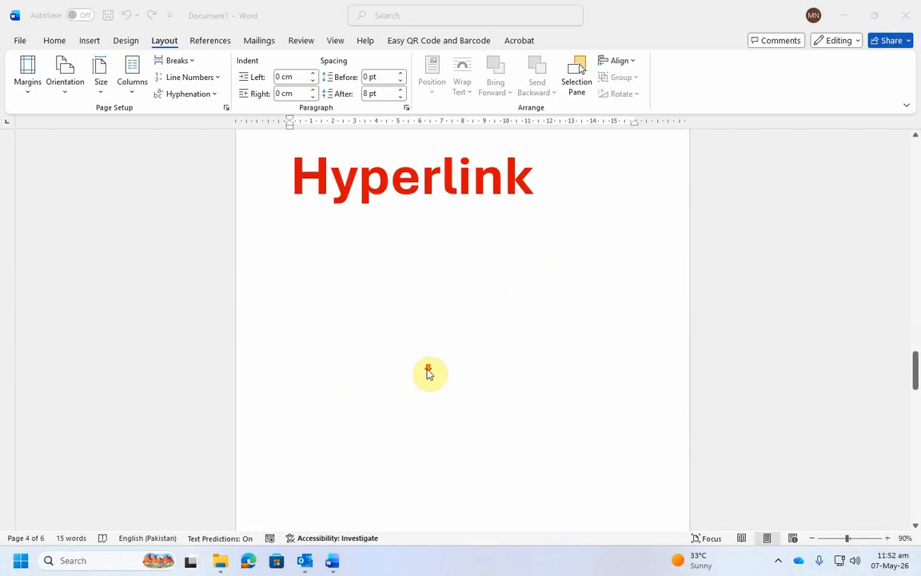
scroll(436, 378, down, 9)
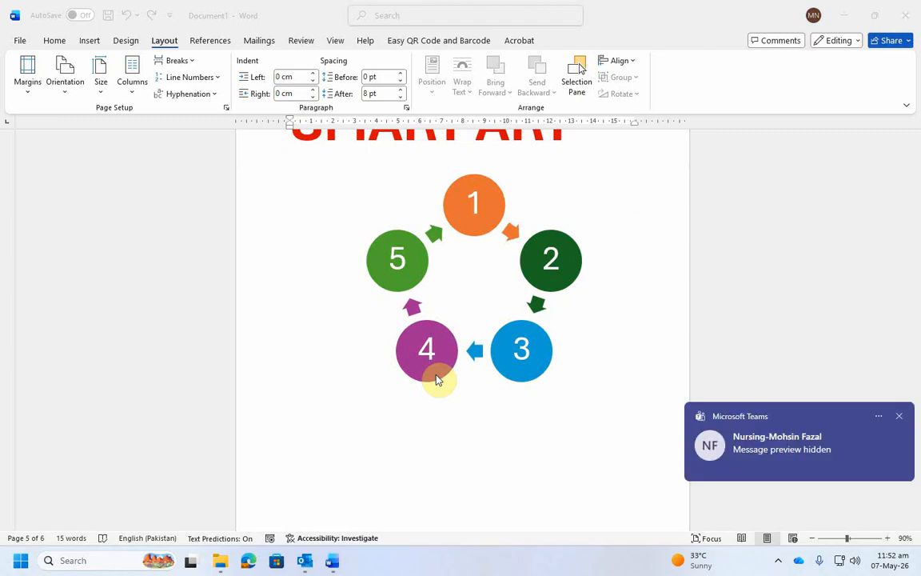
click(899, 418)
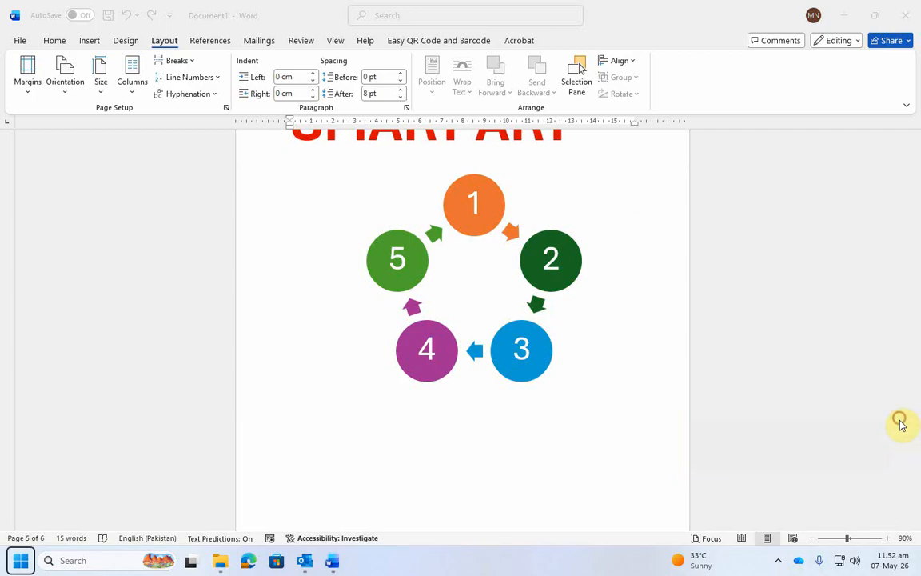
click(613, 404)
drag(917, 421, 911, 175)
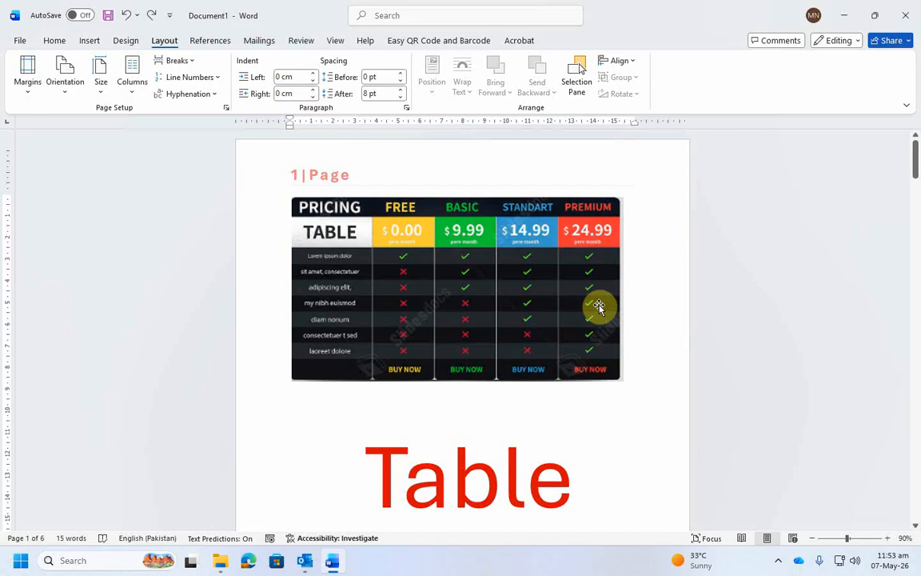
scroll(632, 344, down, 10)
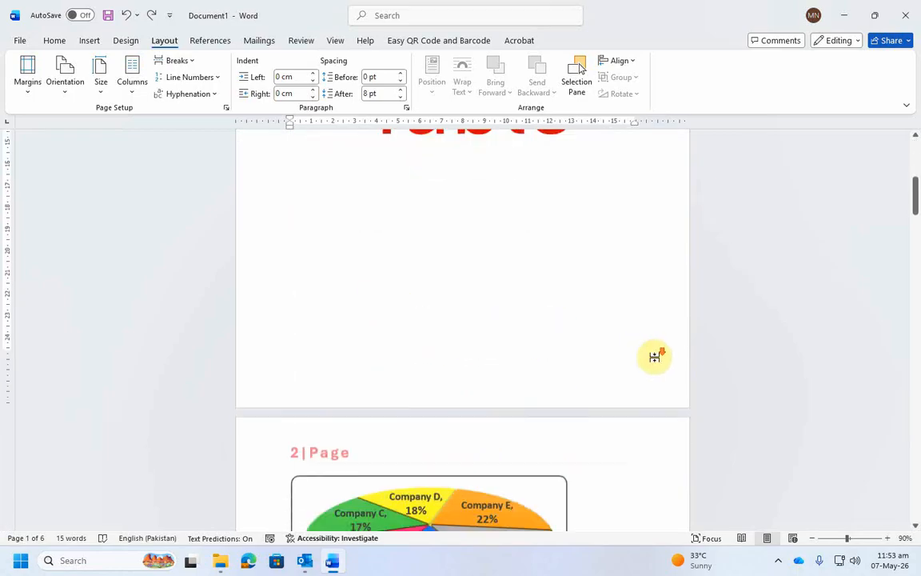
scroll(652, 357, down, 10)
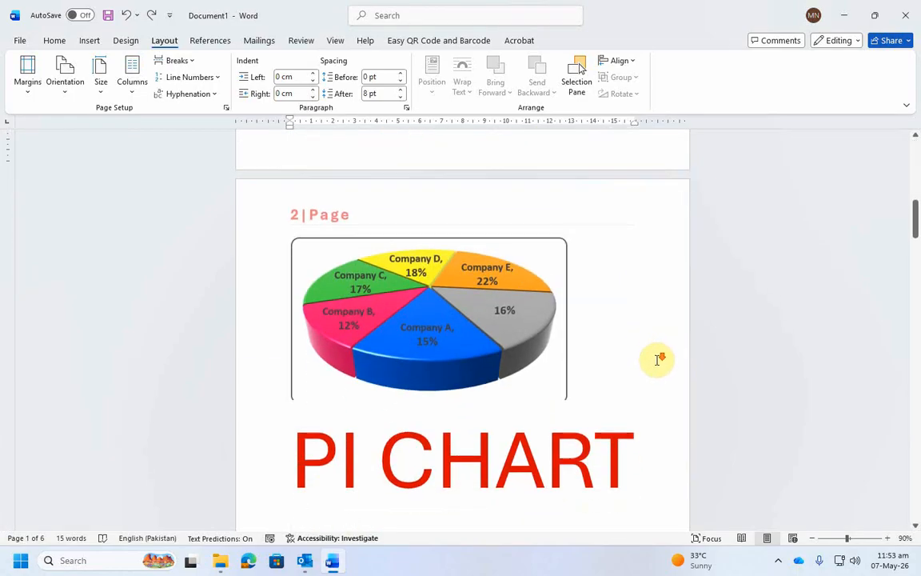
scroll(665, 373, down, 5)
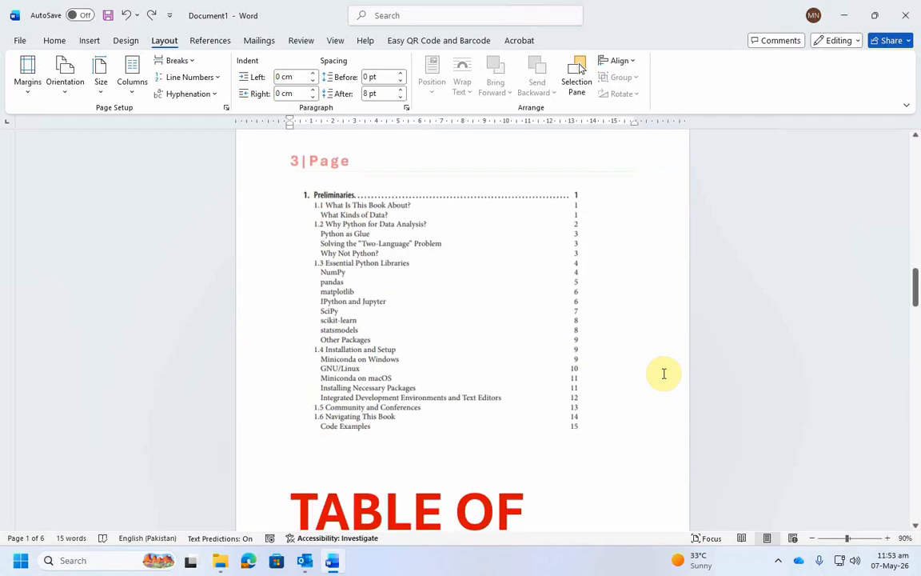
scroll(444, 376, down, 14)
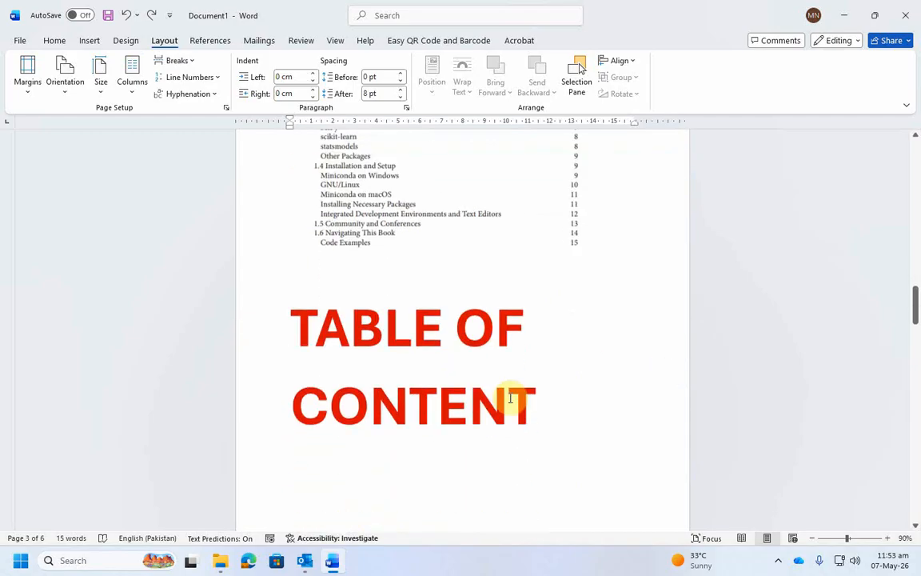
scroll(526, 398, down, 3)
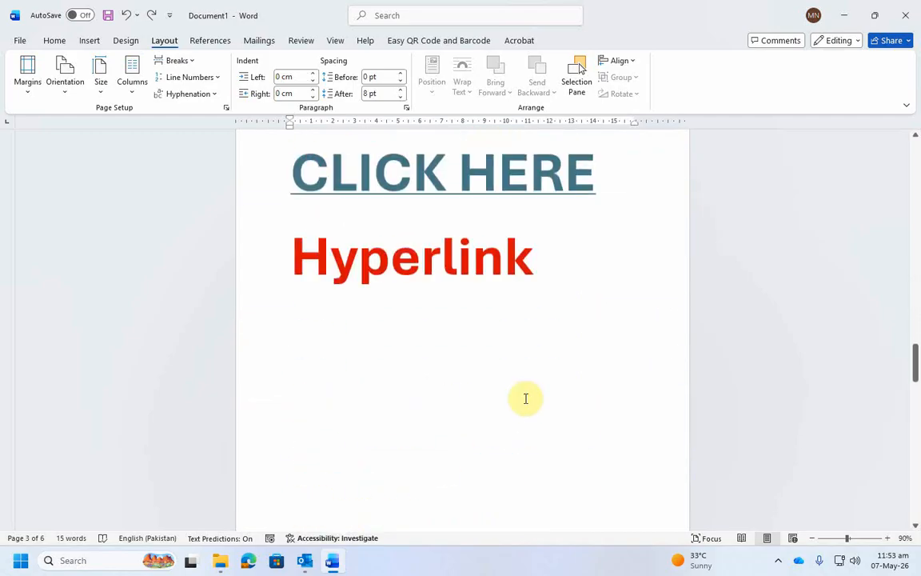
scroll(549, 398, down, 8)
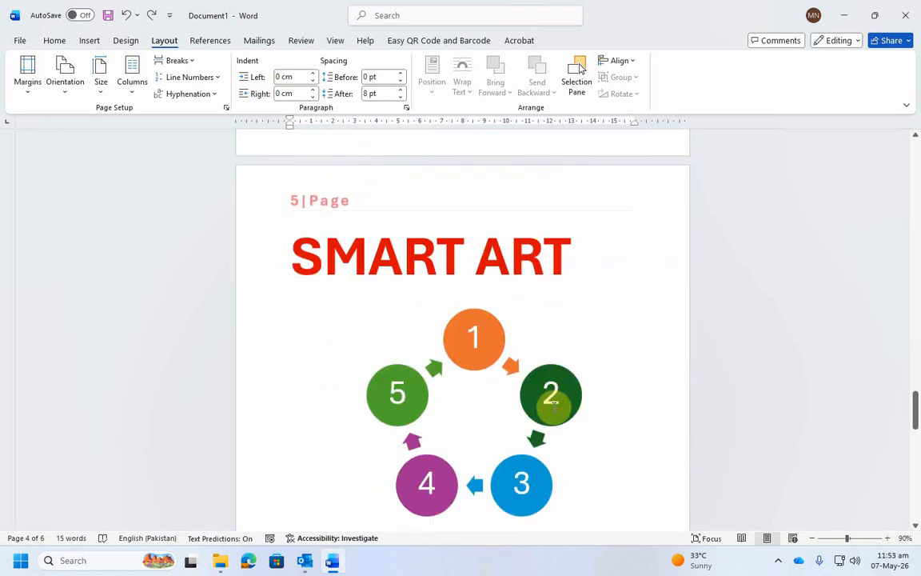
scroll(553, 404, up, 20)
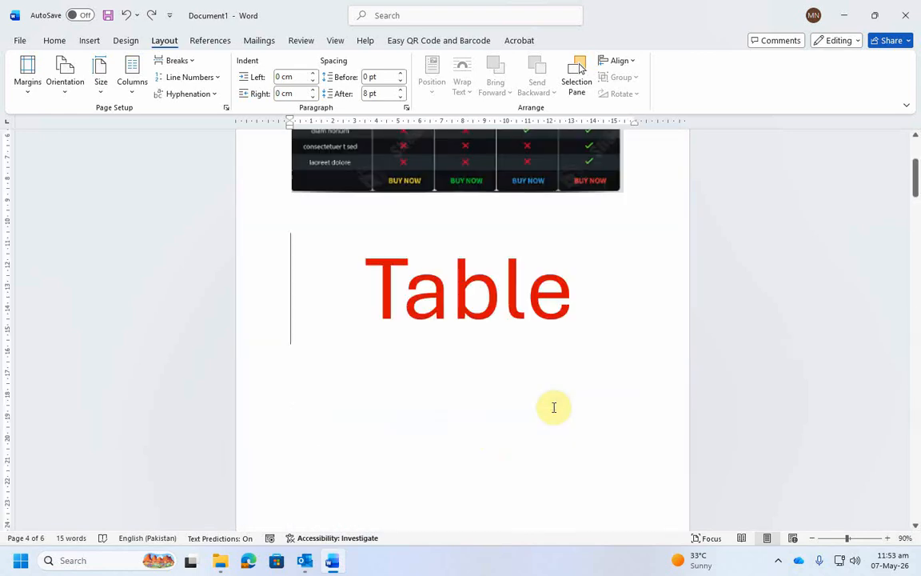
scroll(516, 453, up, 3)
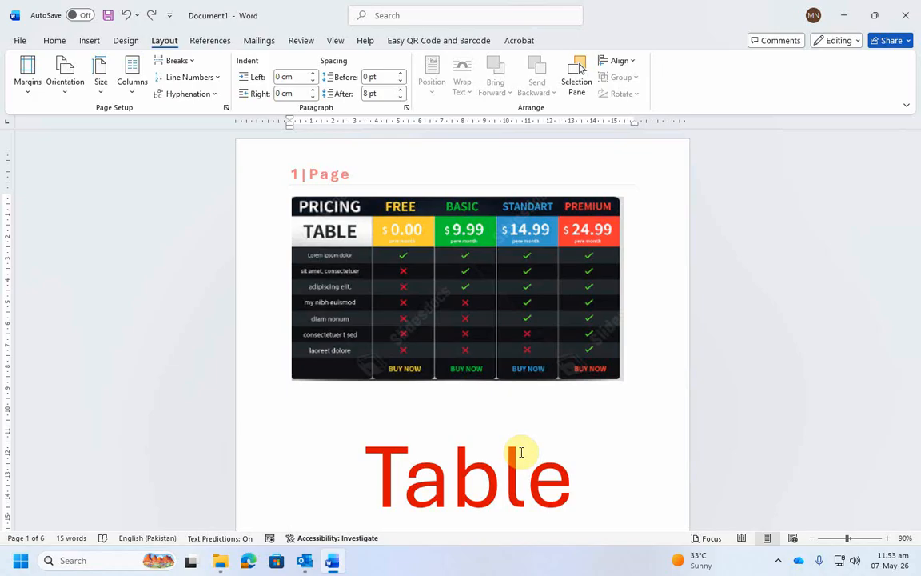
Copy the pricing table picture on page 1 of the sample document
click(436, 261)
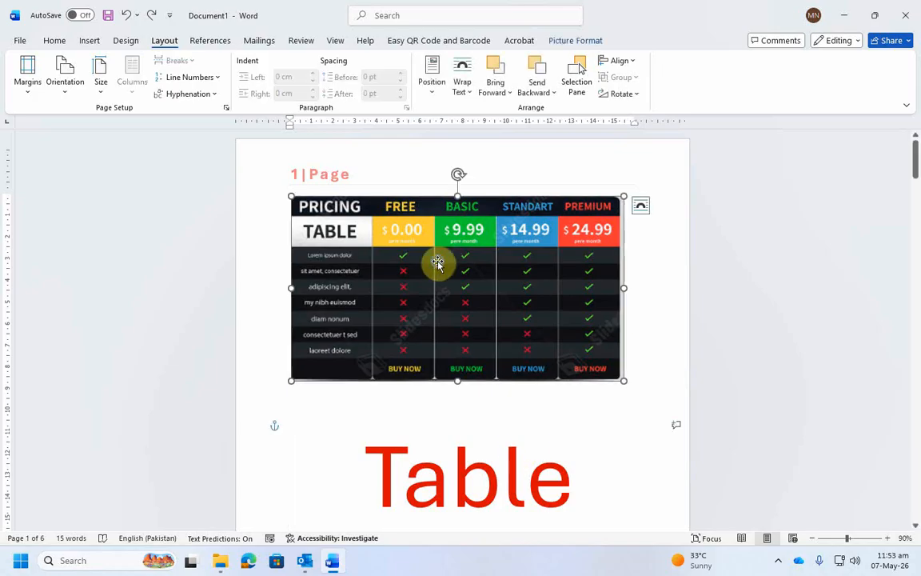
right_click(438, 263)
click(471, 265)
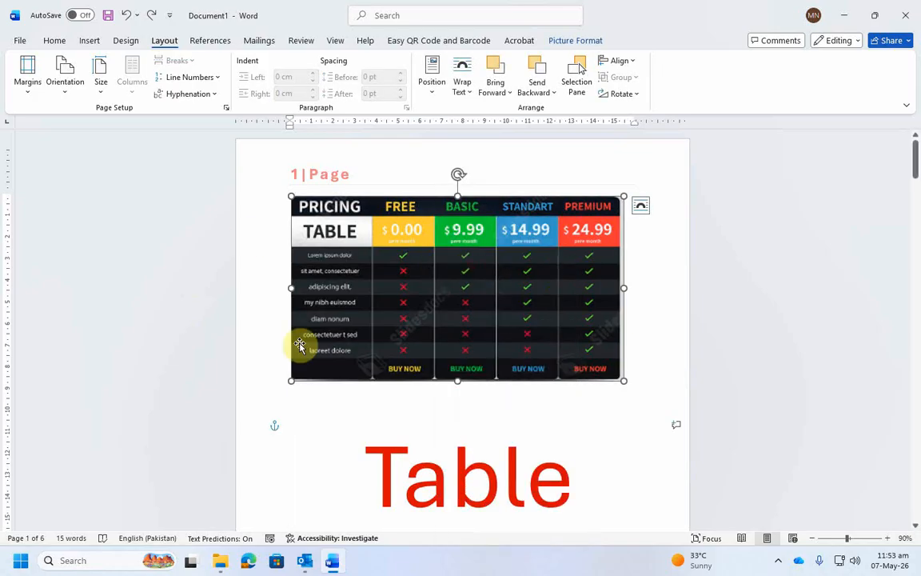
Create a new blank document and set its page orientation to Landscape
click(19, 41)
click(230, 165)
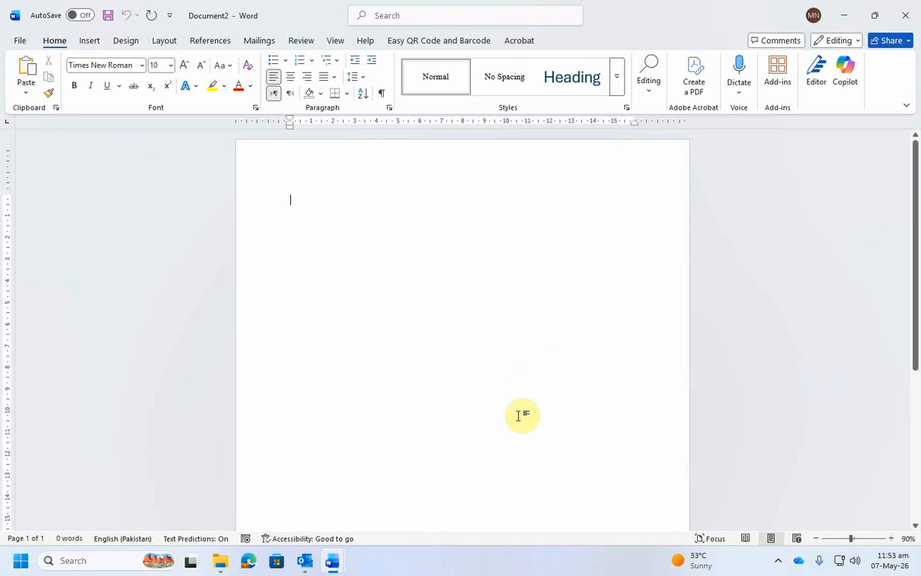
click(163, 43)
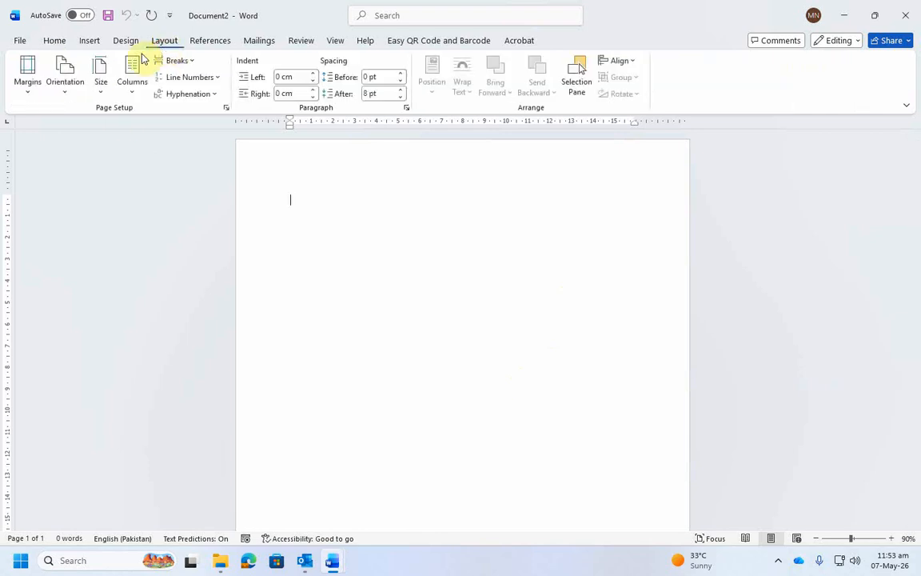
click(67, 86)
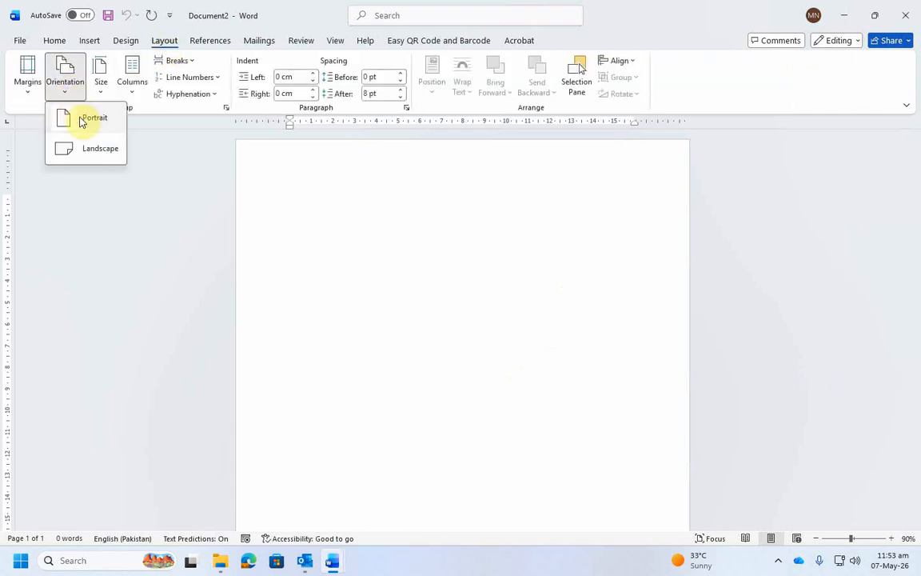
click(95, 154)
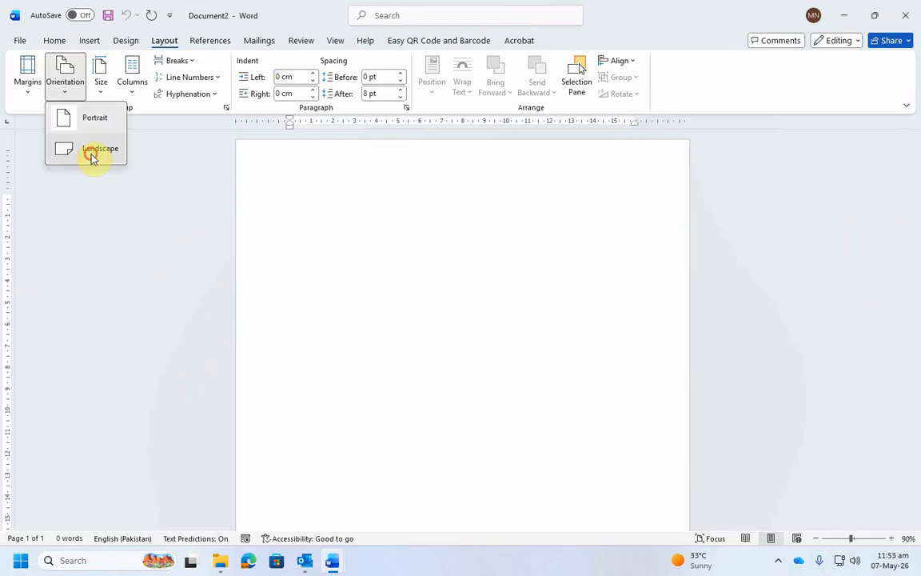
Paste the pricing table picture into the new document and move it to the upper centre of the page
key(ctrl+v)
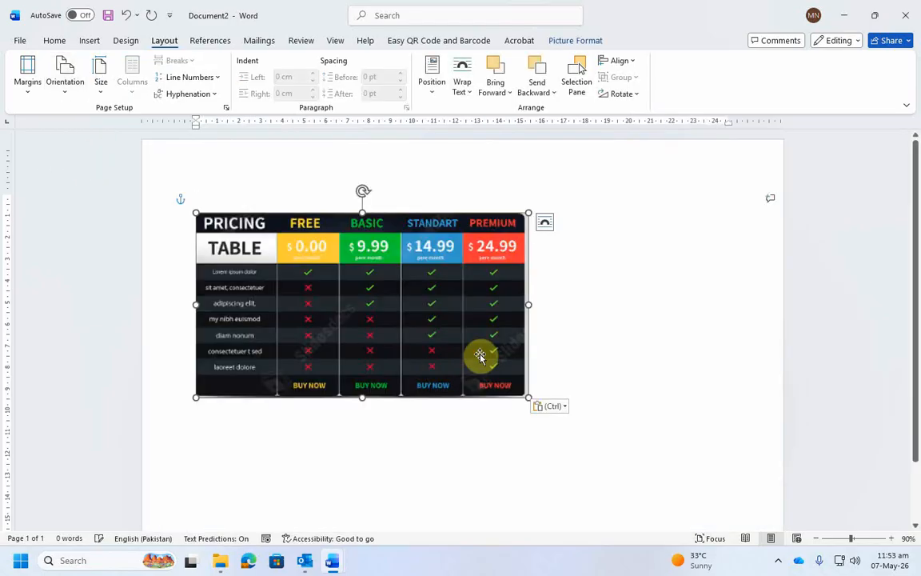
drag(381, 317, 494, 228)
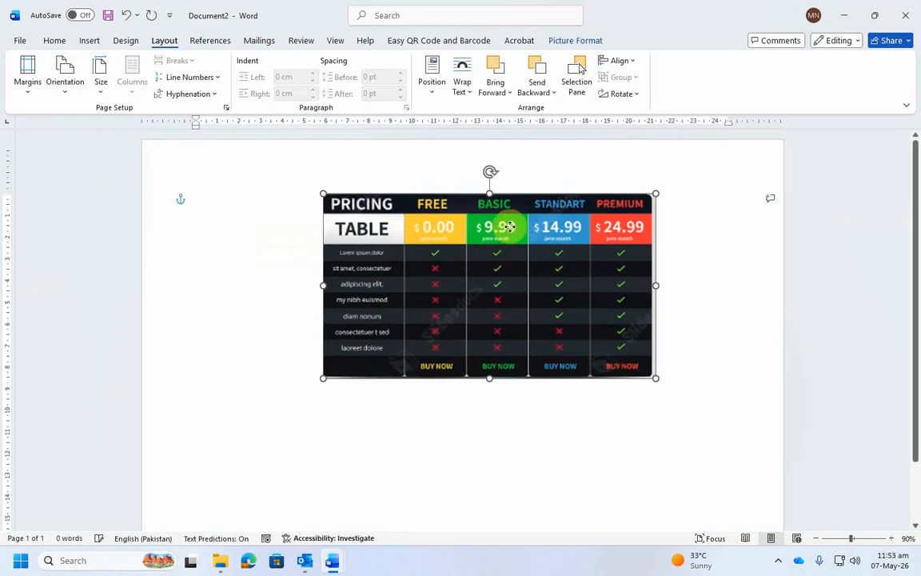
click(664, 383)
click(891, 538)
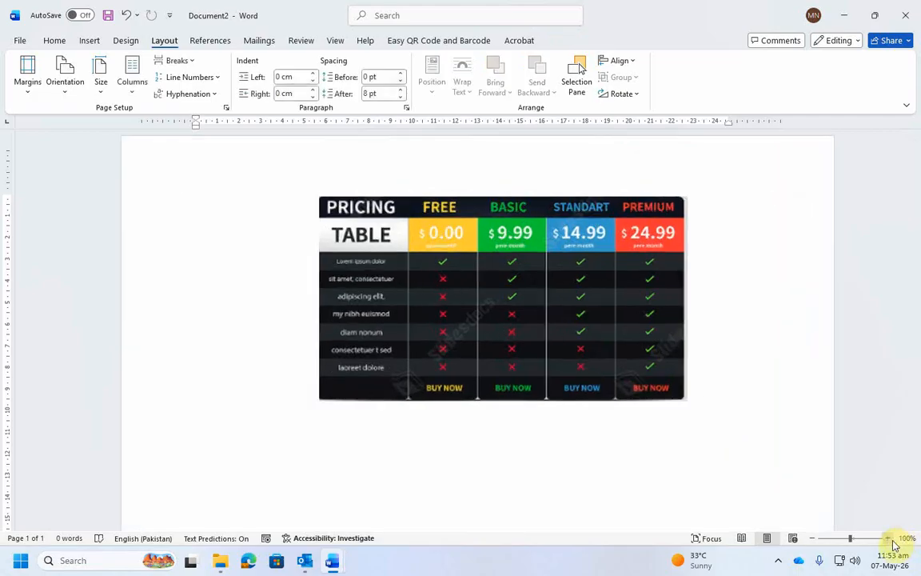
click(891, 538)
click(891, 538)
scroll(796, 374, down, 4)
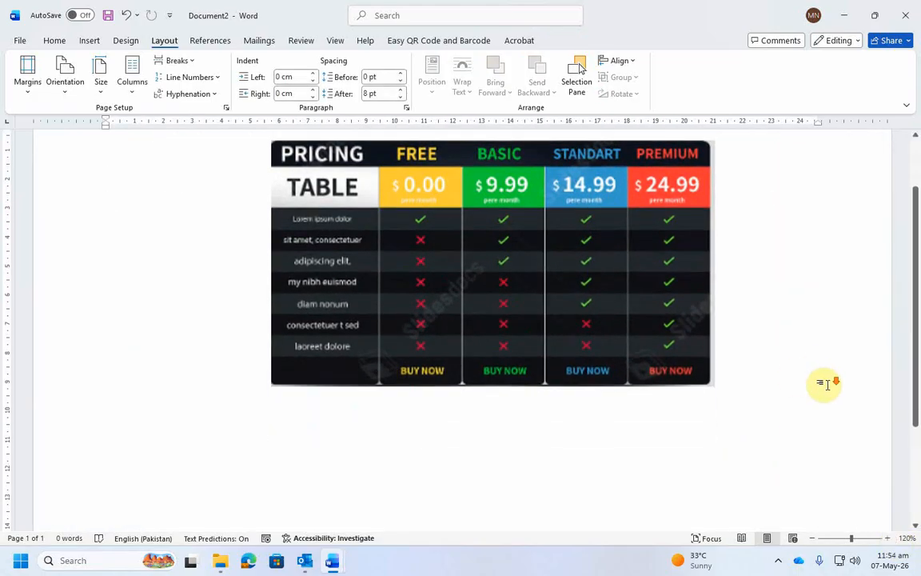
scroll(784, 379, up, 2)
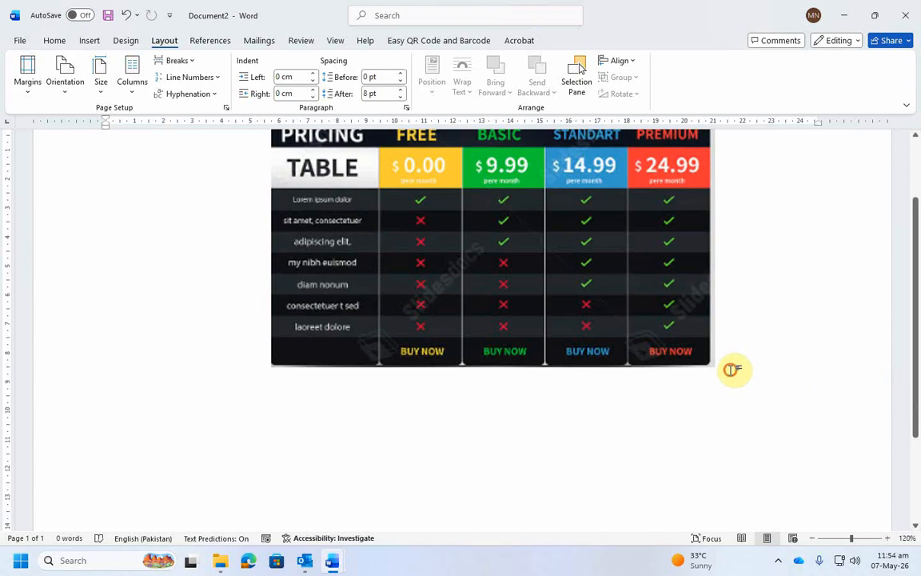
scroll(731, 369, up, 1)
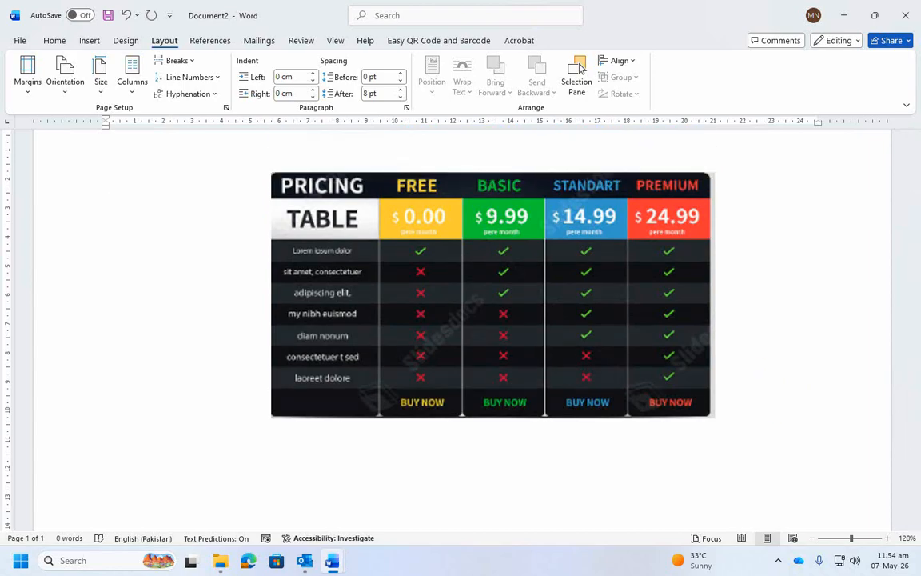
click(512, 312)
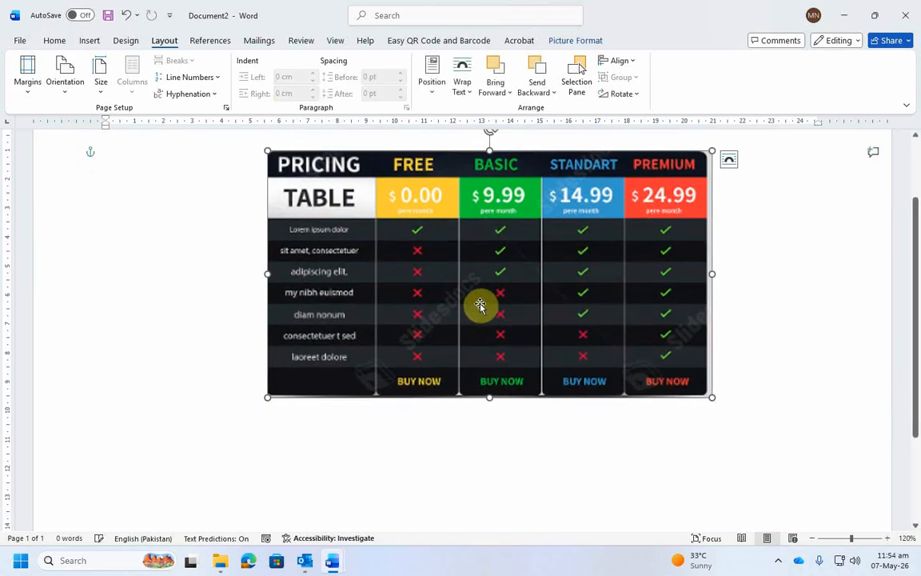
Add tab spacing around the pricing table picture until the insertion point sits on an empty line below it
click(190, 168)
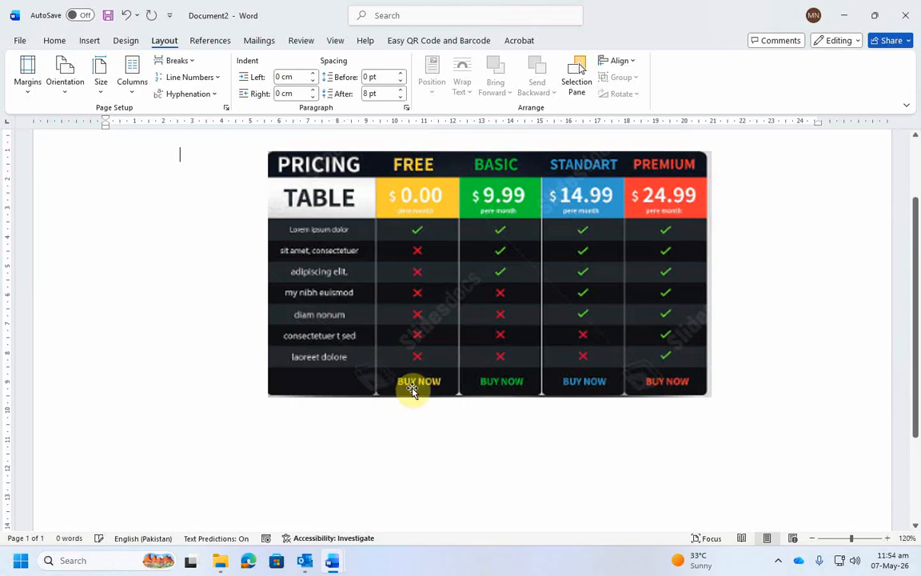
key(Tab)
key(Tab)
key(Tab)
key(Tab)
key(Tab)
key(Tab)
key(Tab)
key(Tab)
key(Tab)
key(Tab)
key(Tab)
key(Tab)
key(Tab)
key(Tab)
key(Tab)
key(Tab)
key(Tab)
key(Tab)
key(Tab)
key(Tab)
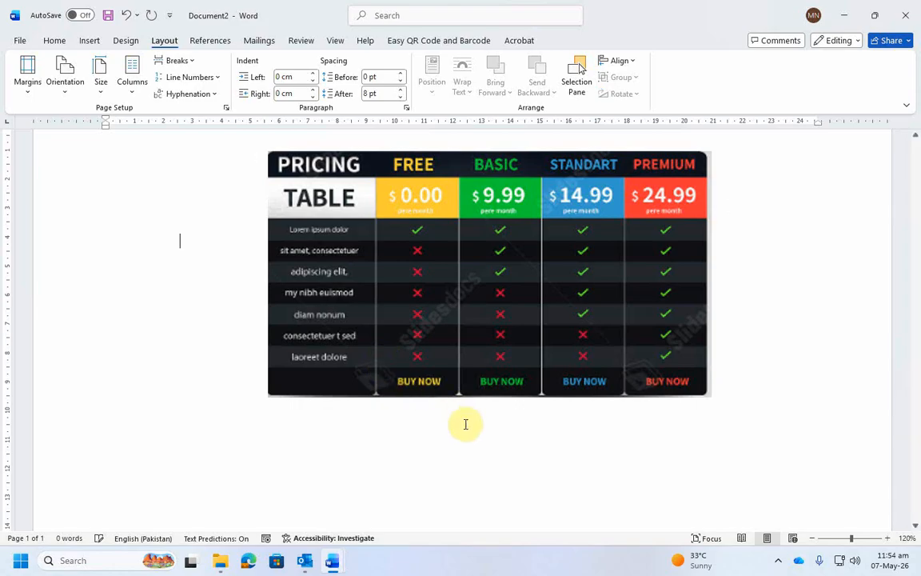
key(Tab)
key(Tab)
key(Tab)
key(Tab)
key(Tab)
key(Tab)
key(Tab)
key(Tab)
key(Tab)
key(Tab)
key(Tab)
key(Tab)
key(Tab)
key(Tab)
key(Tab)
key(Tab)
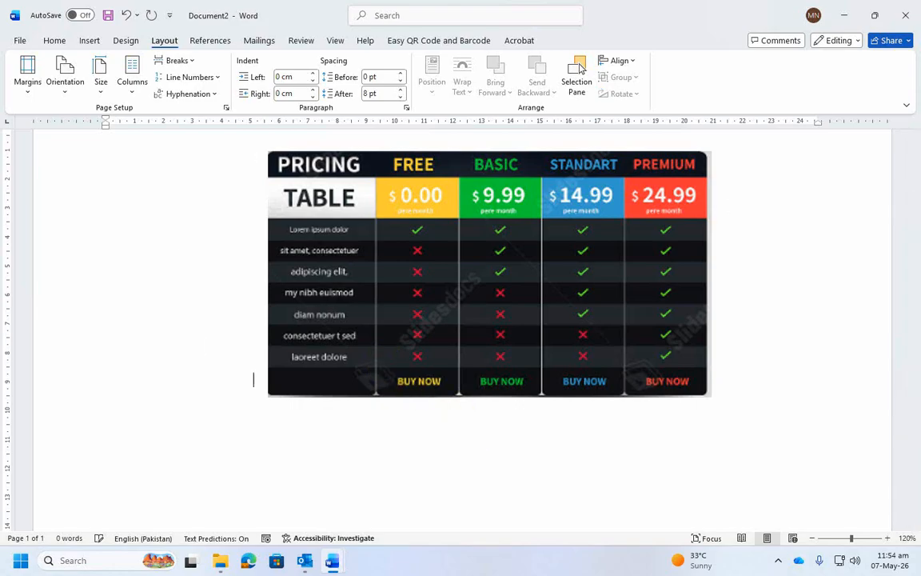
click(376, 452)
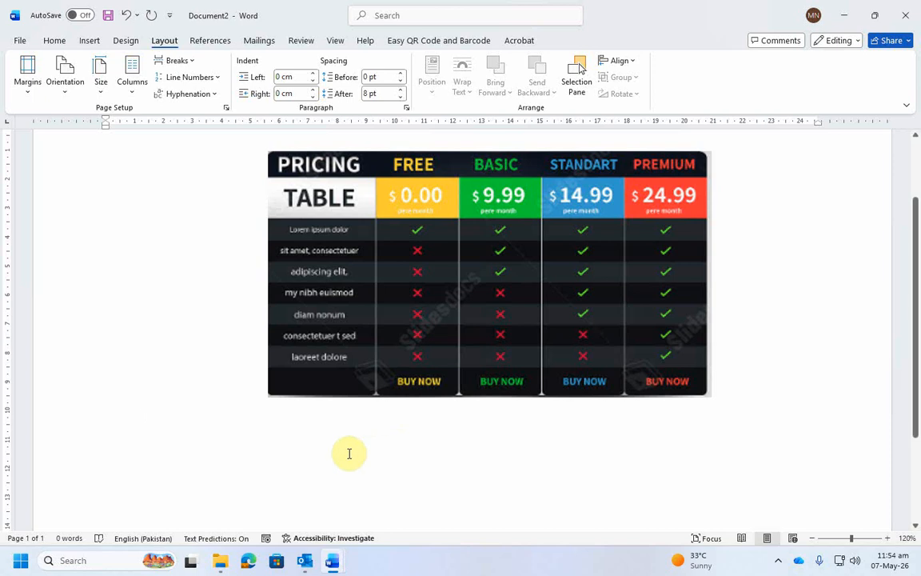
scroll(358, 454, down, 1)
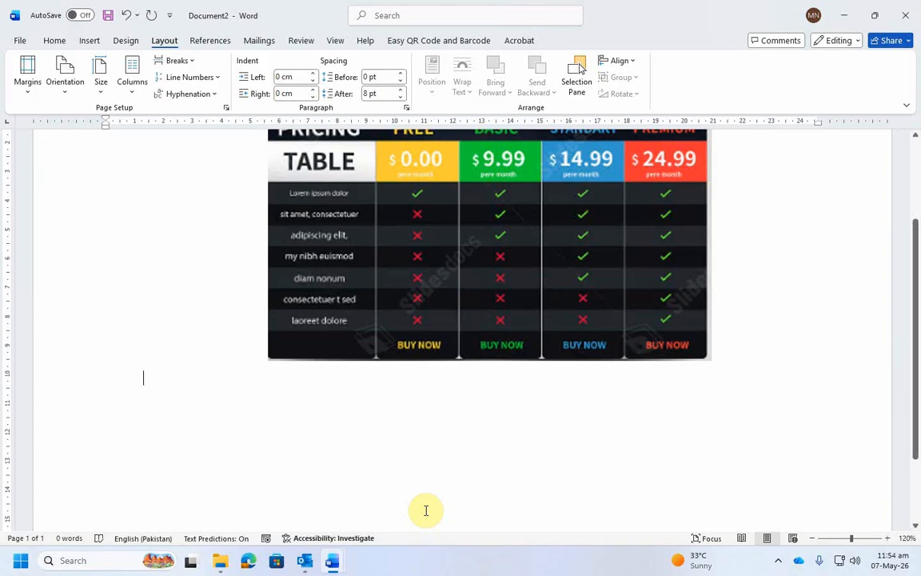
Insert a table with 5 columns, 10 rows and fixed column width below the pricing picture
click(88, 40)
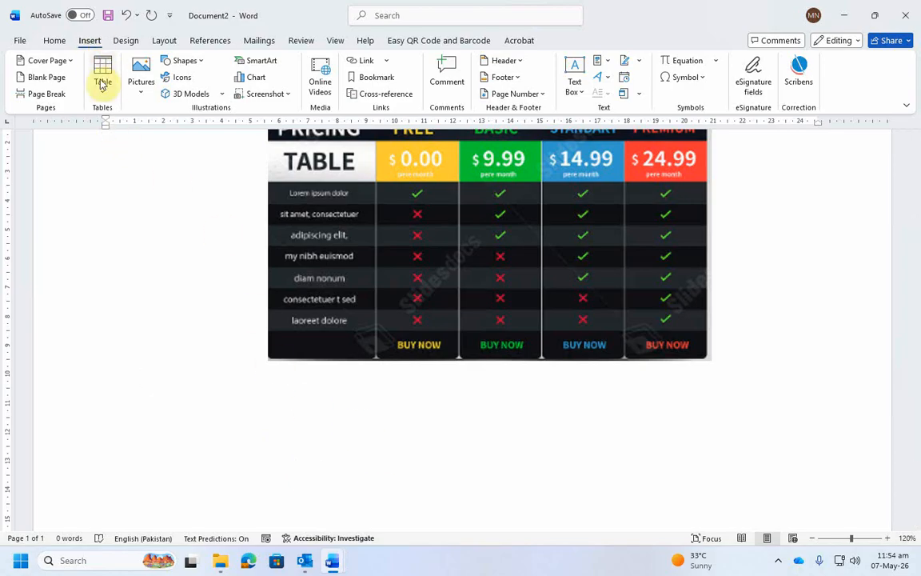
scroll(336, 276, up, 1)
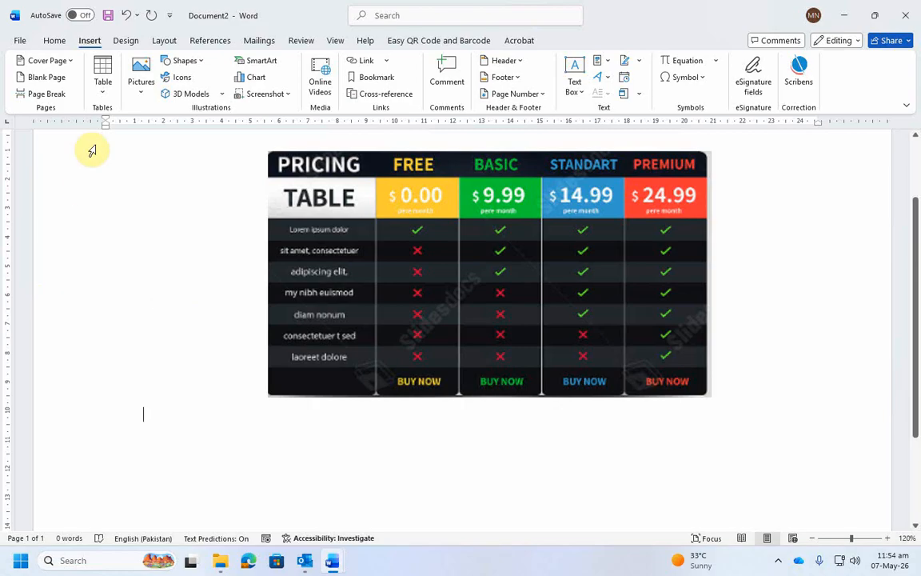
click(104, 93)
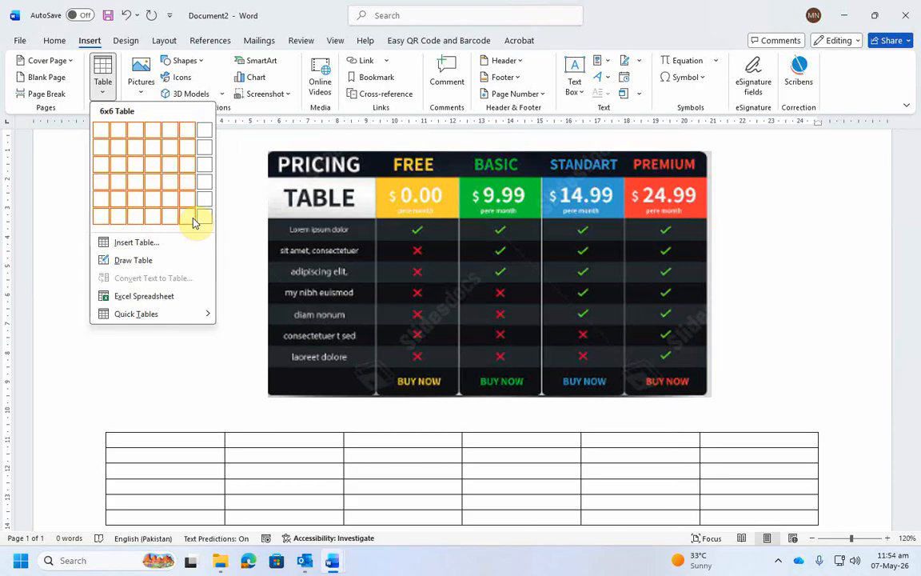
click(136, 244)
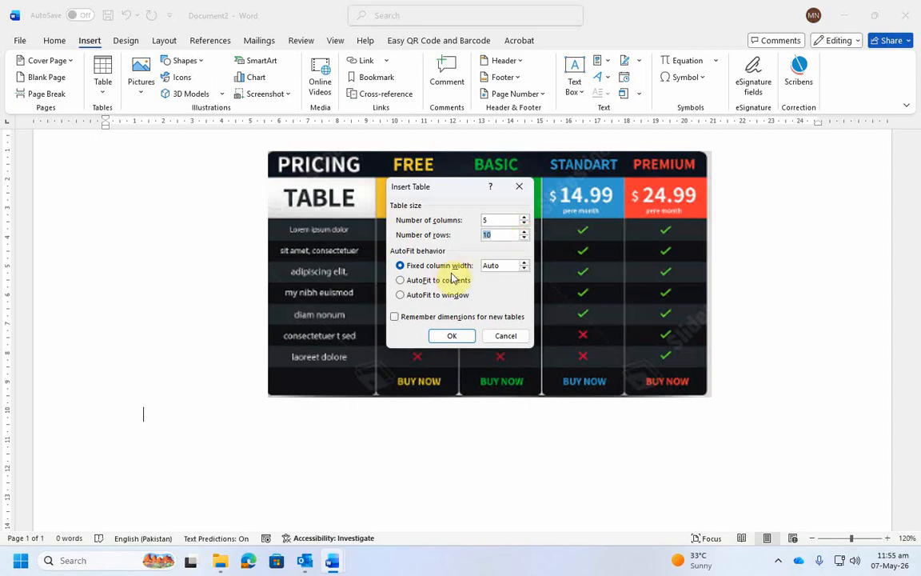
click(452, 338)
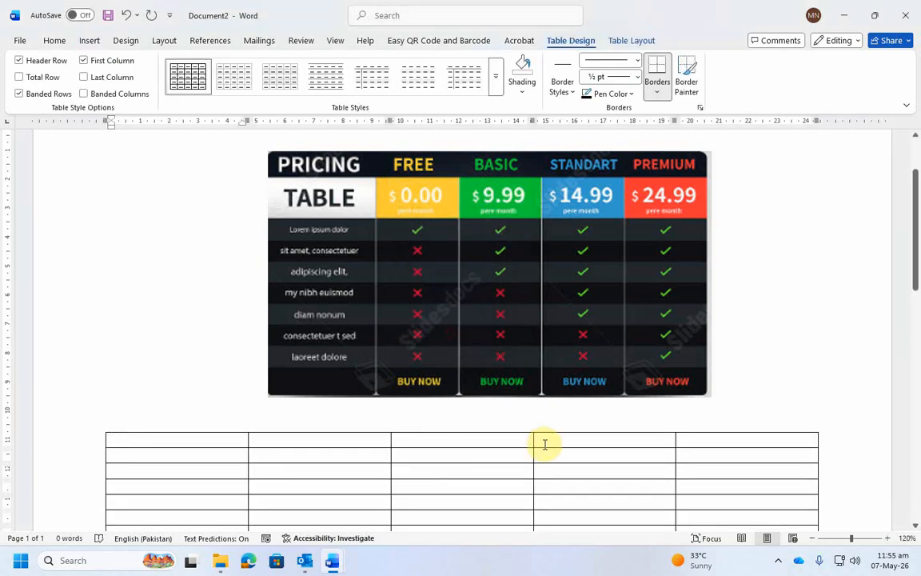
Enter the headings Price and Free in the first two cells of the new table's top row
scroll(654, 448, down, 3)
scroll(592, 504, up, 1)
scroll(592, 504, up, 1)
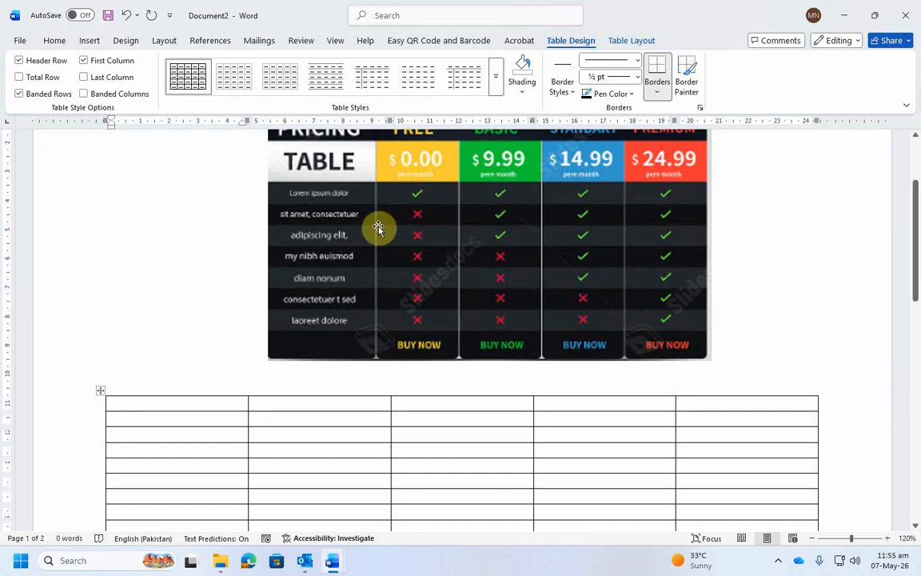
scroll(327, 364, up, 2)
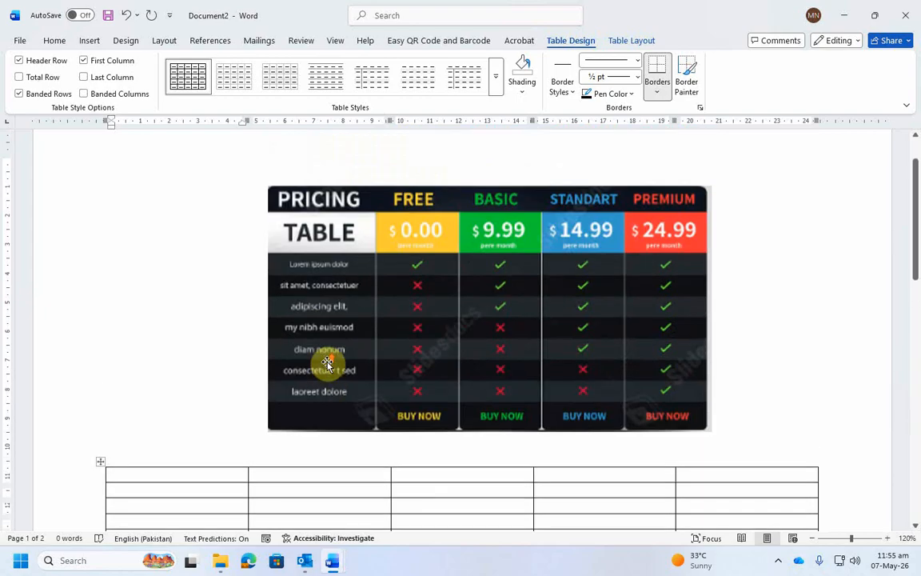
scroll(328, 364, down, 1)
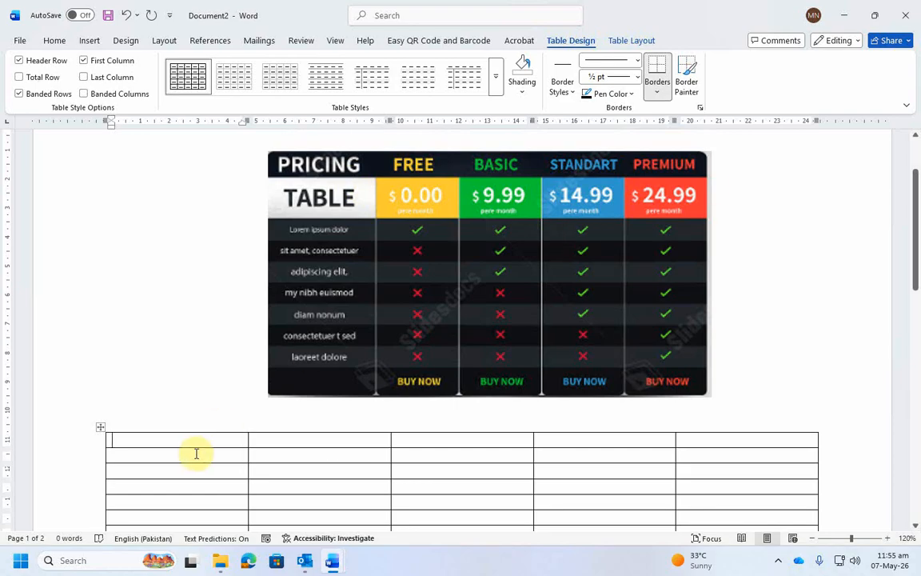
text(Price)
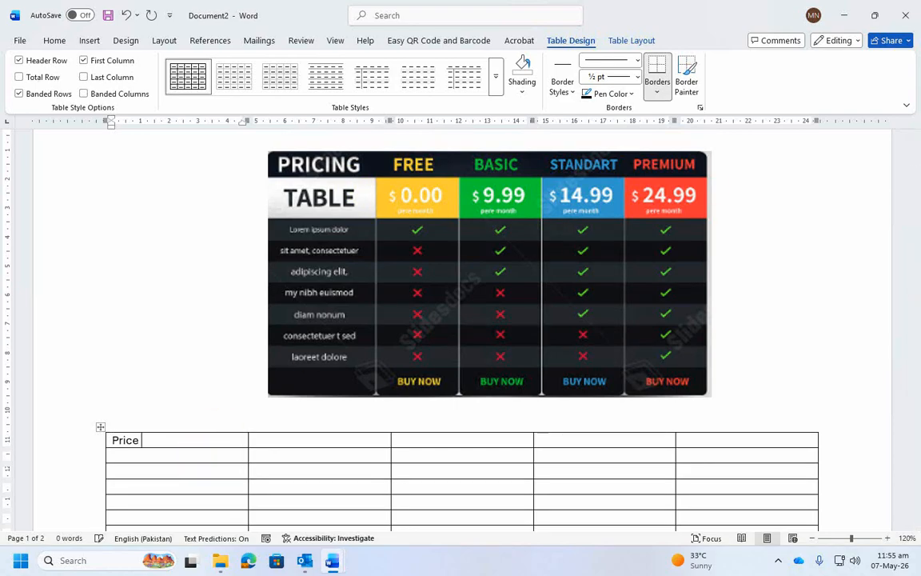
key(Tab)
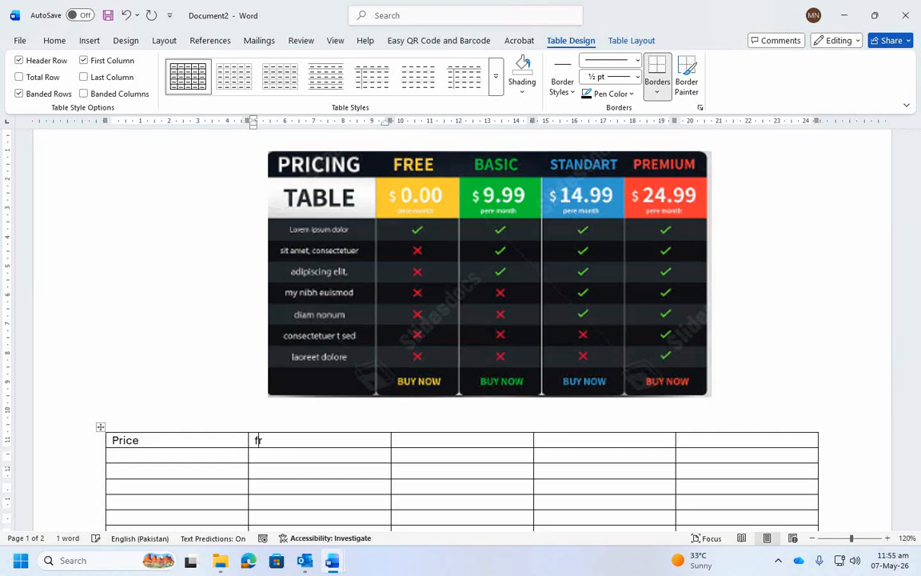
text(free)
key(Tab)
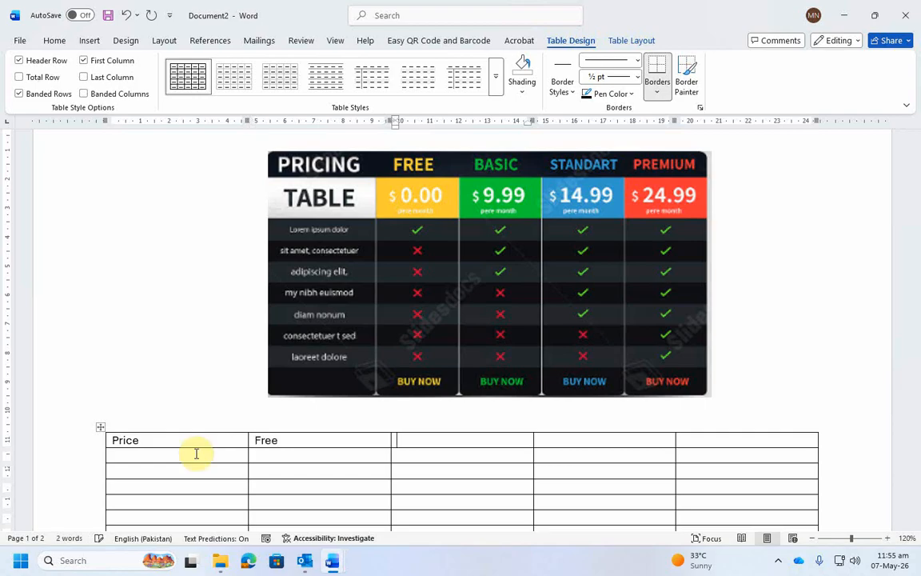
Enter the heading BASIC in the third cell of the table's top row
text(b)
key(BackSpace)
text(BA)
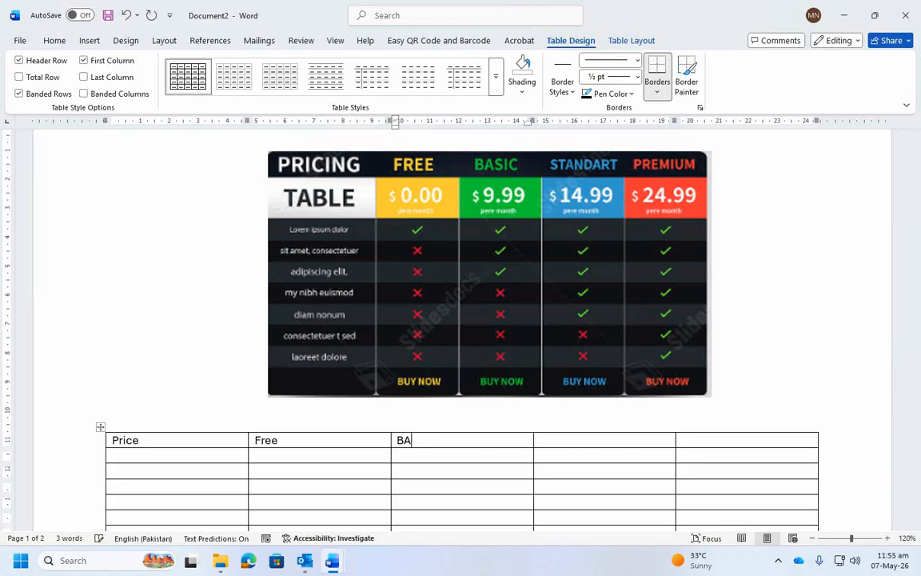
key(BackSpace)
key(Tab)
click(423, 440)
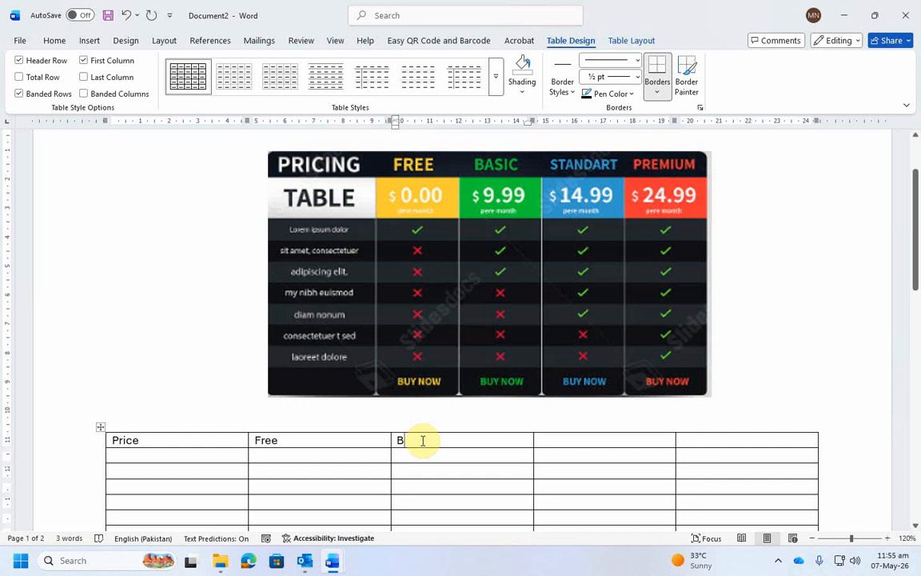
text(ASIC)
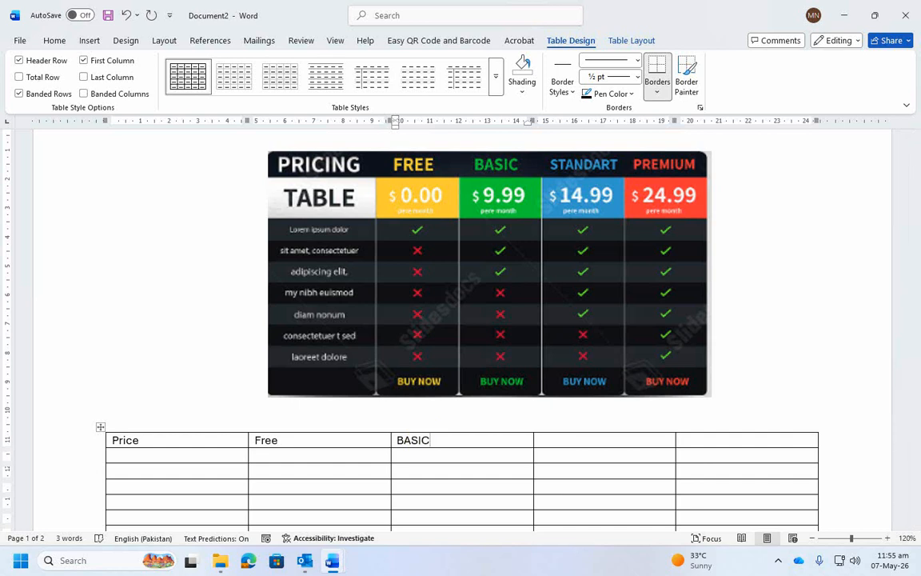
Complete the heading row with STANDARD in the fourth cell and PERMIMUIM in the fifth
click(579, 440)
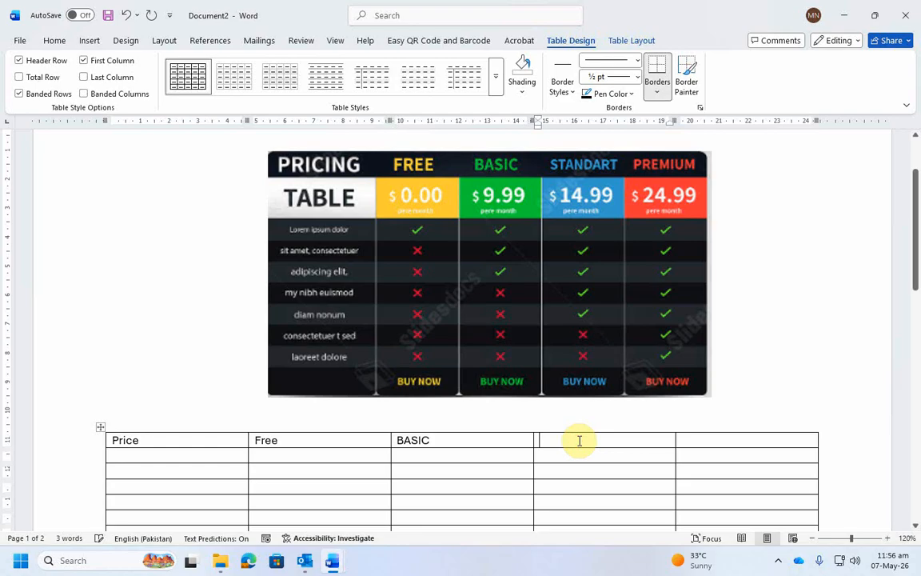
click(579, 440)
text(TAN)
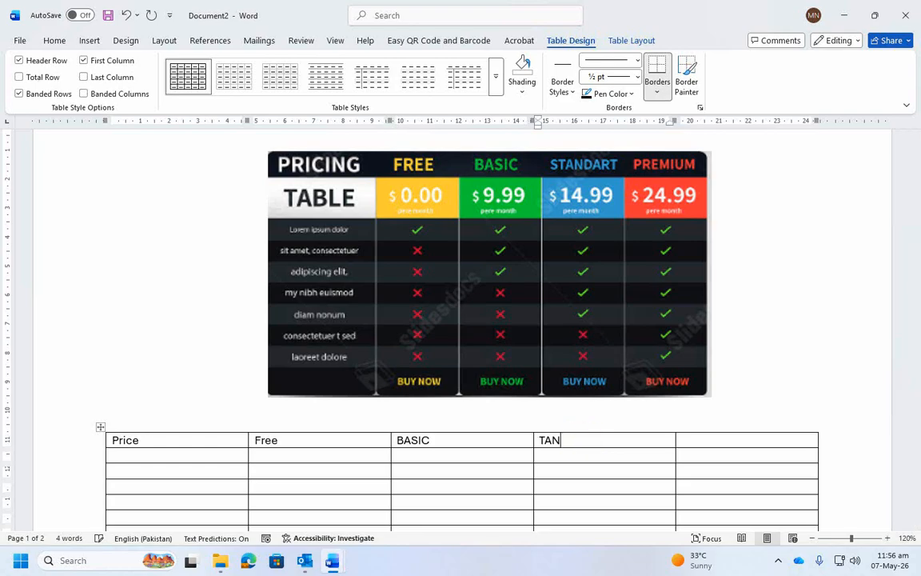
text(NDARD)
key(Tab)
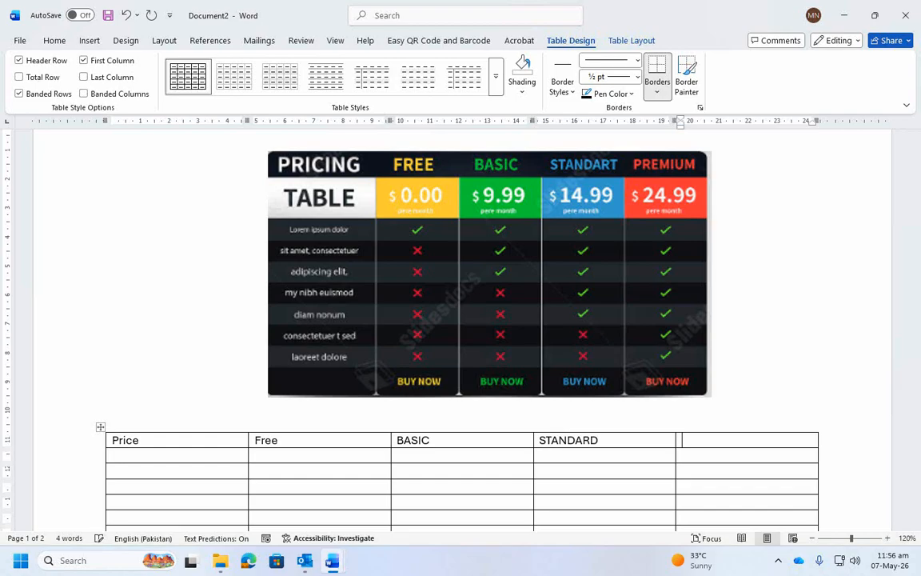
text(PERMIMUIM)
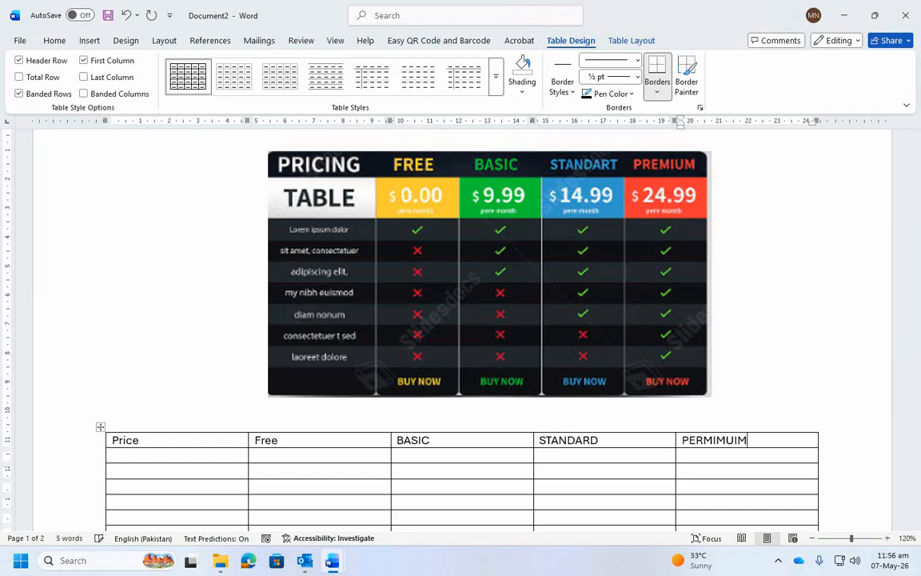
key(Tab)
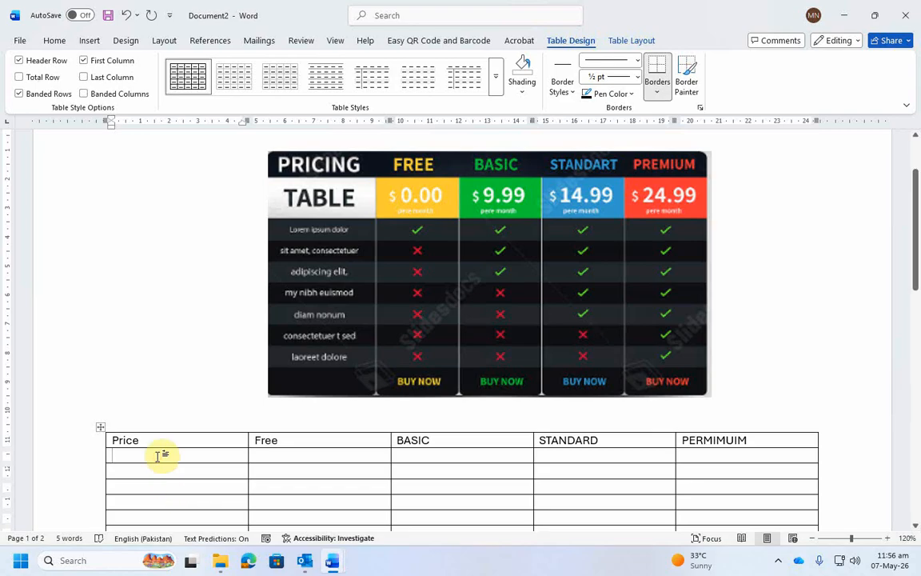
Fill the first three cells of the second row with TABLE, $ 0.00 and $9.99
text(TABLE)
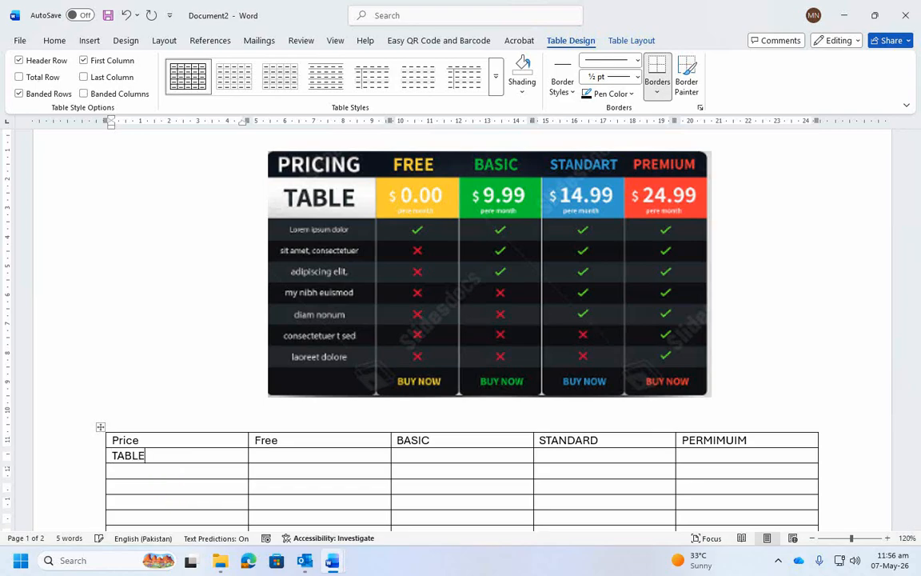
key(Tab)
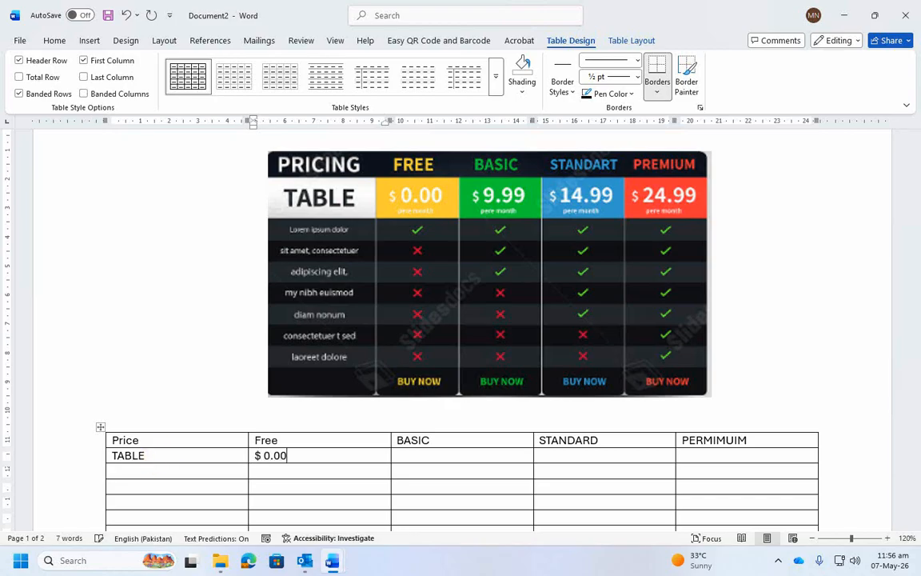
key(Tab)
text(%)
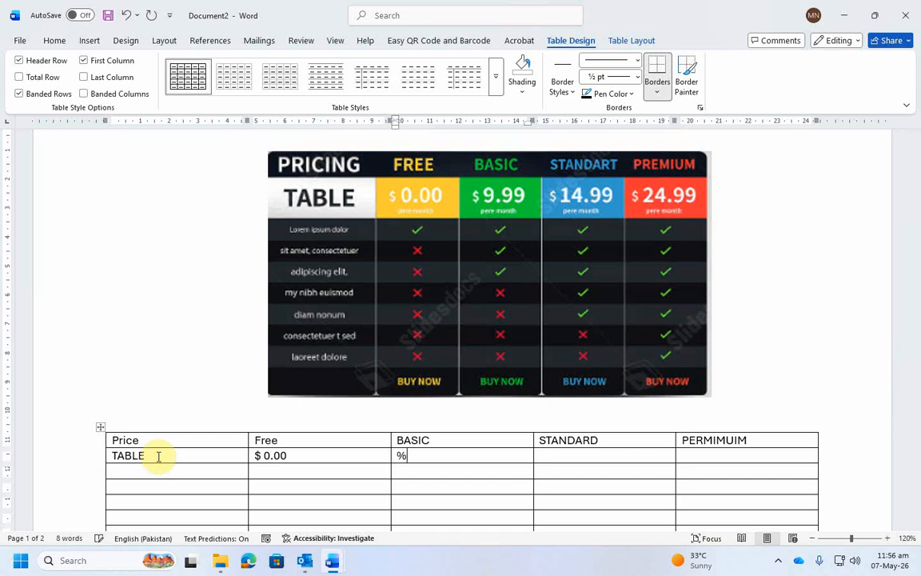
text(9.99)
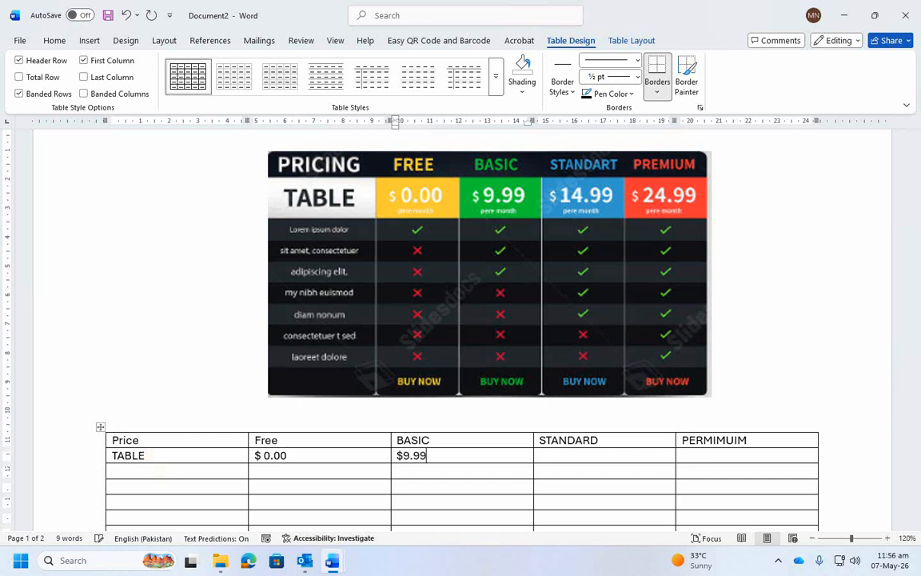
Enter the prices $14.99 under STANDARD and $ 24.24 under PERMIMUIM in the second row
key(Tab)
text($14)
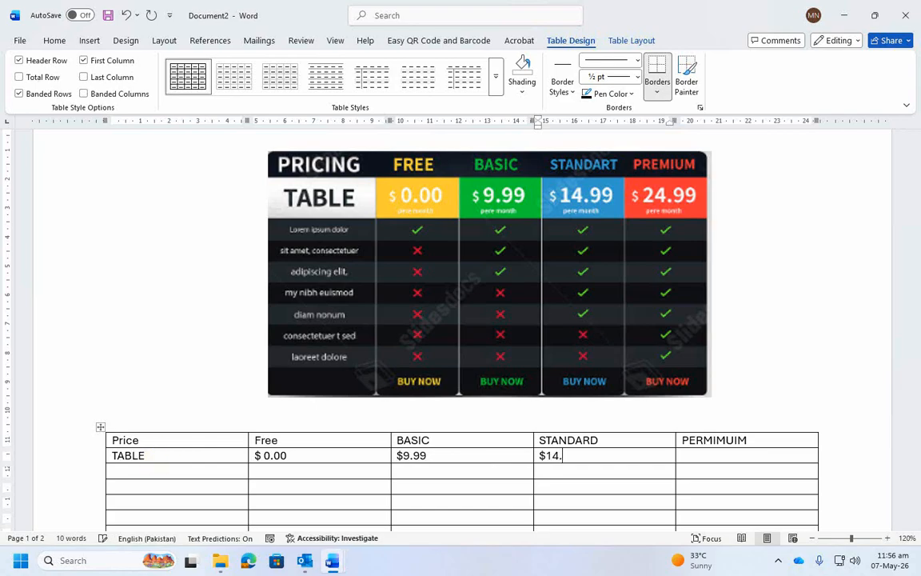
key(Tab)
click(158, 456)
text($ 24.24)
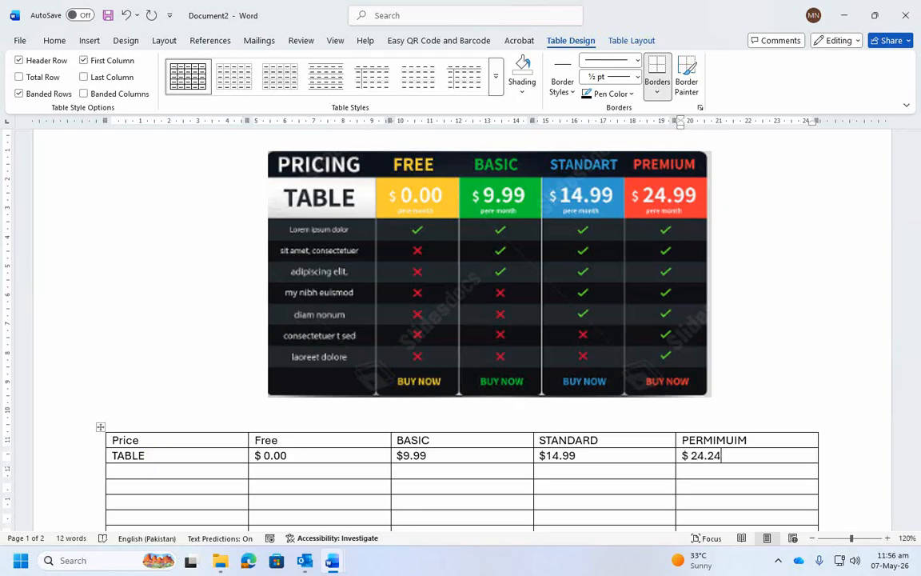
Enter the placeholder label Lksjrk in the first cell of the third row
scroll(222, 440, down, 1)
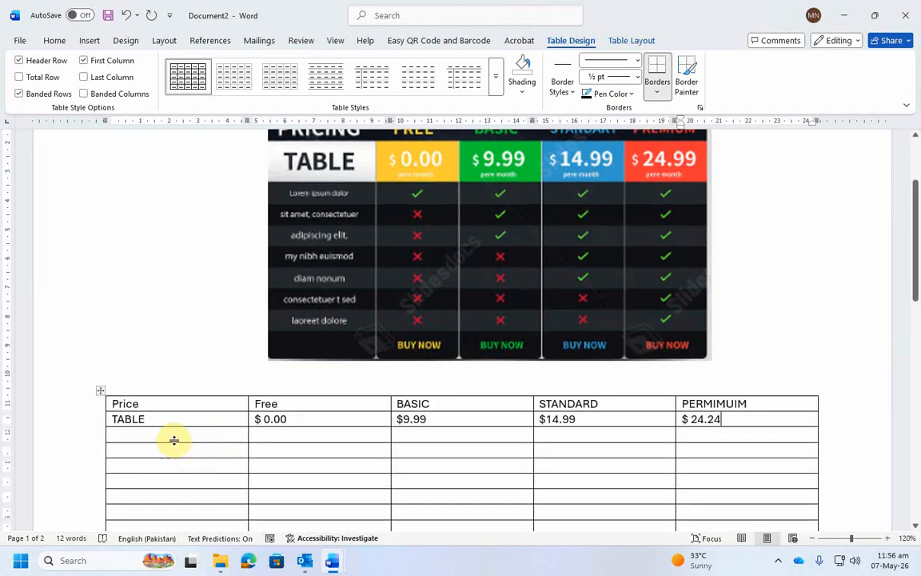
scroll(174, 440, down, 1)
click(179, 400)
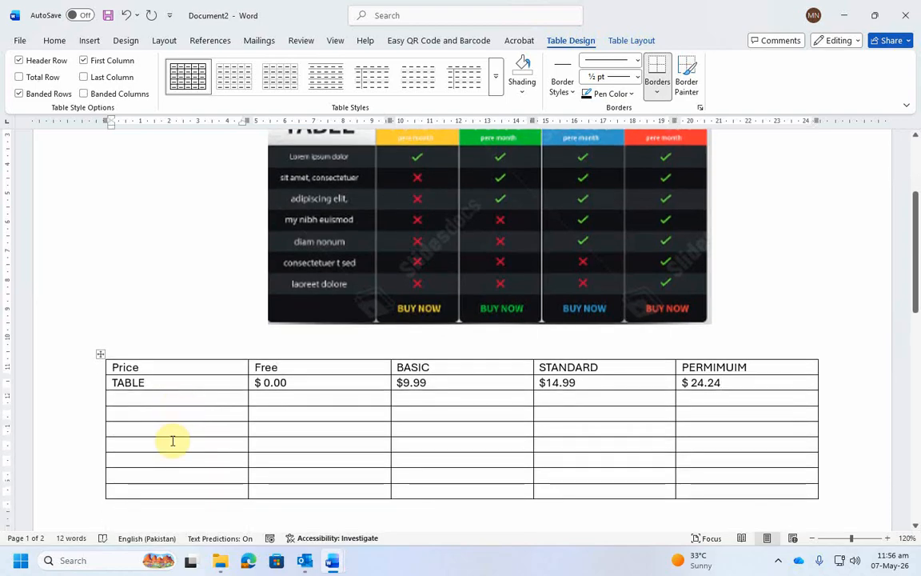
scroll(177, 442, up, 2)
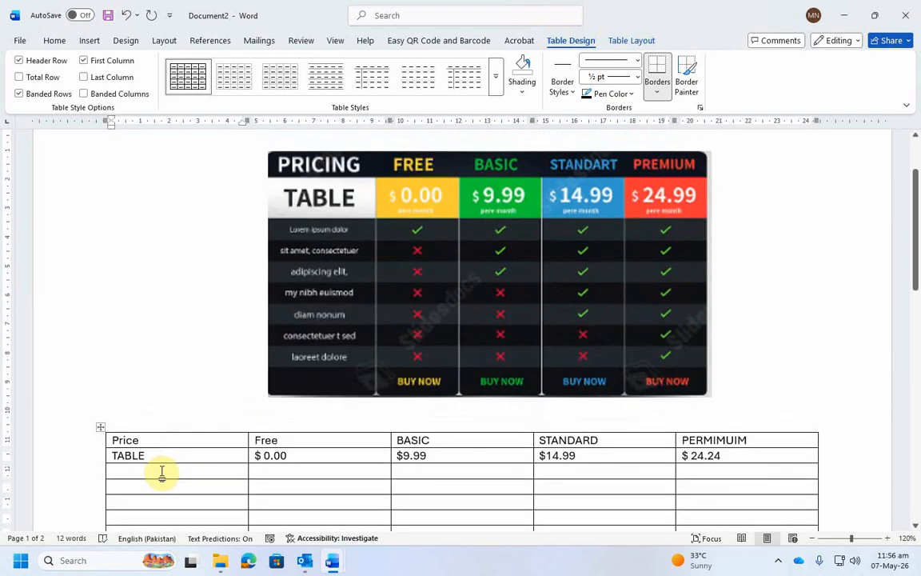
scroll(180, 472, down, 1)
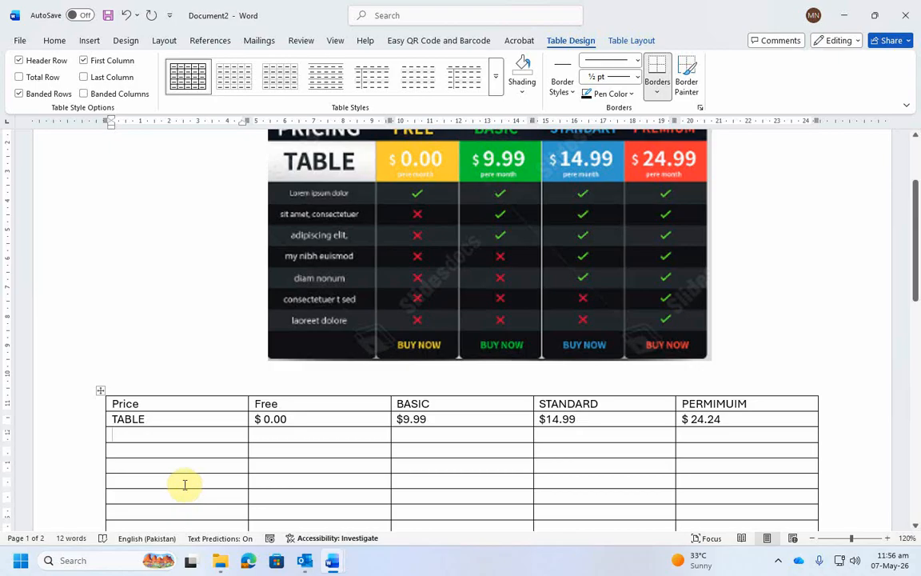
text(LASDFL)
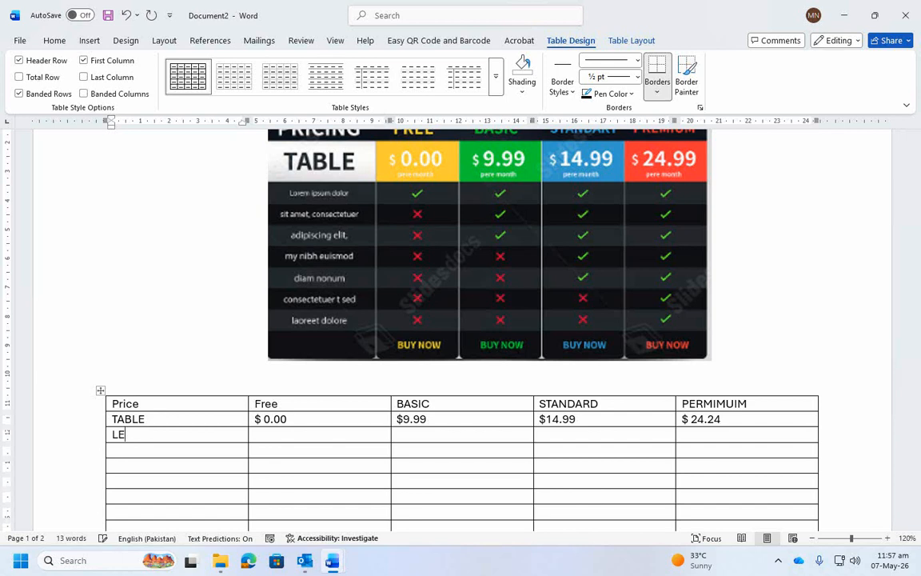
key(BackSpace)
key(BackSpace)
key(BackSpace)
text(ksjrk)
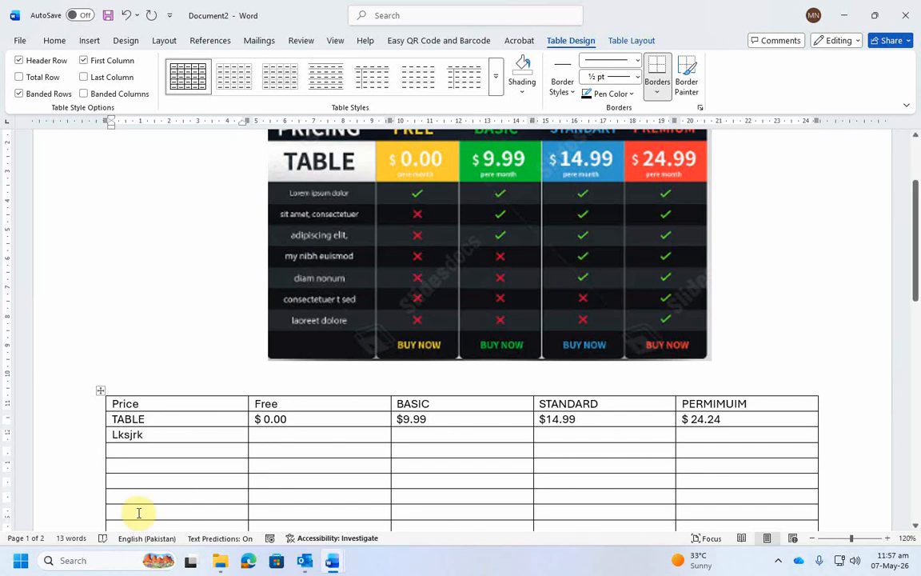
Copy the Lksjrk label into the six first-column cells below it, rows four to nine
drag(148, 437, 114, 436)
key(ctrl+c)
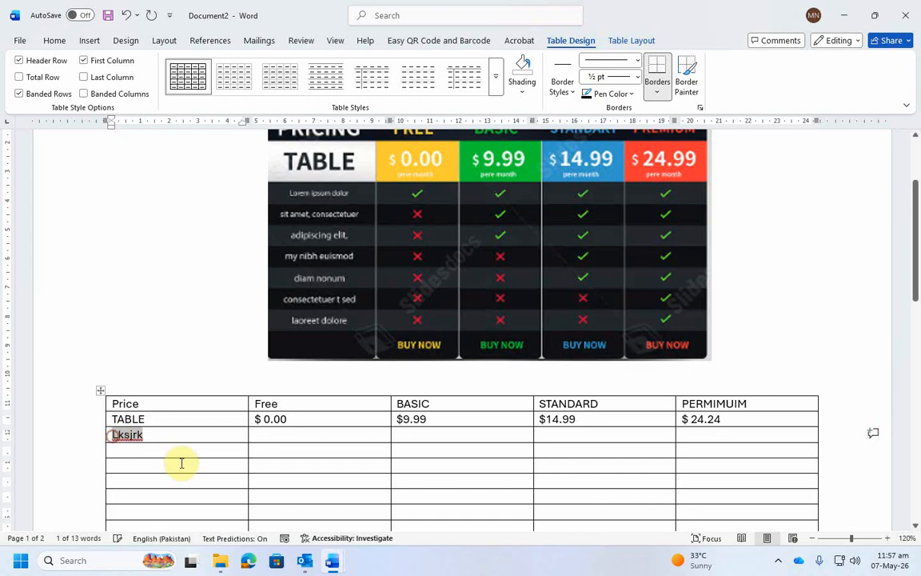
click(160, 451)
key(ctrl+v)
click(146, 467)
key(ctrl+v)
click(131, 485)
key(ctrl+v)
click(137, 500)
key(ctrl+v)
click(139, 515)
key(ctrl+v)
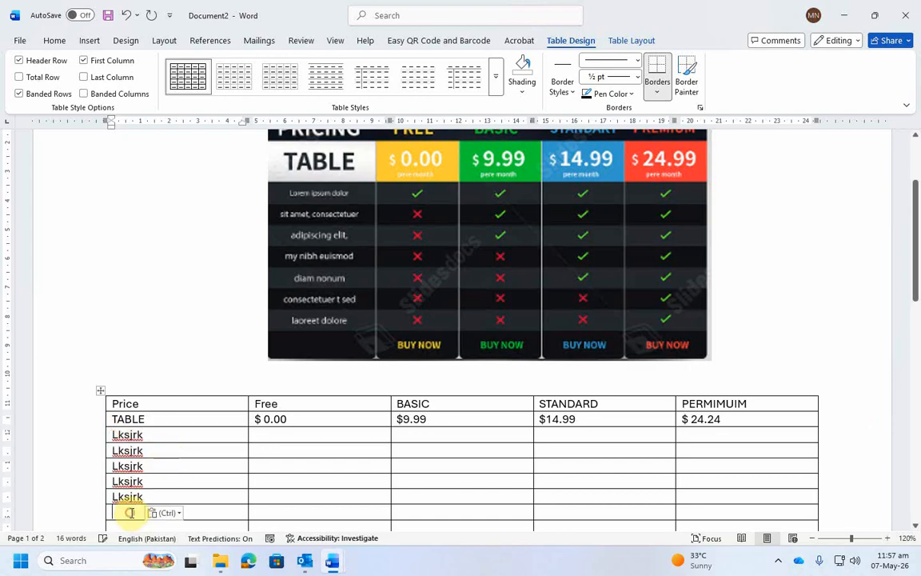
scroll(144, 512, down, 2)
key(ctrl+v)
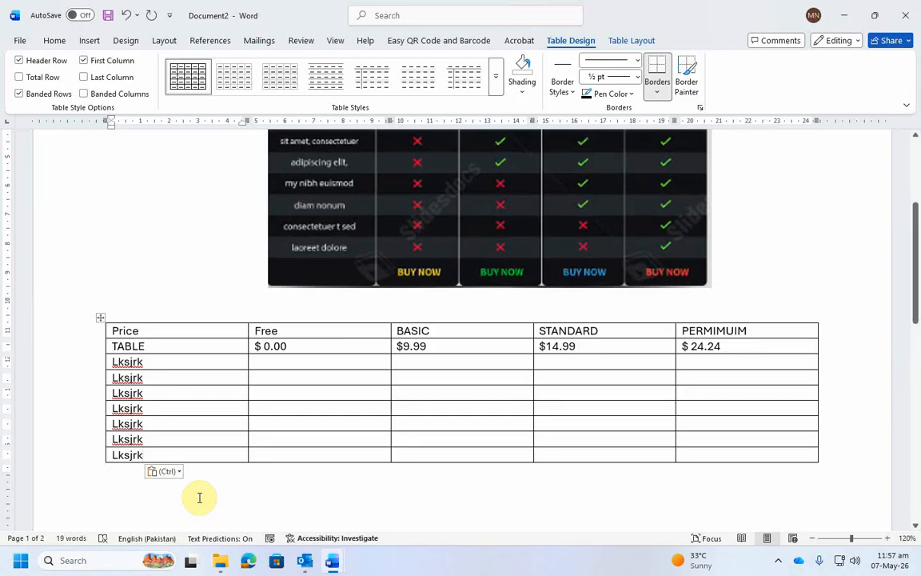
scroll(208, 397, up, 1)
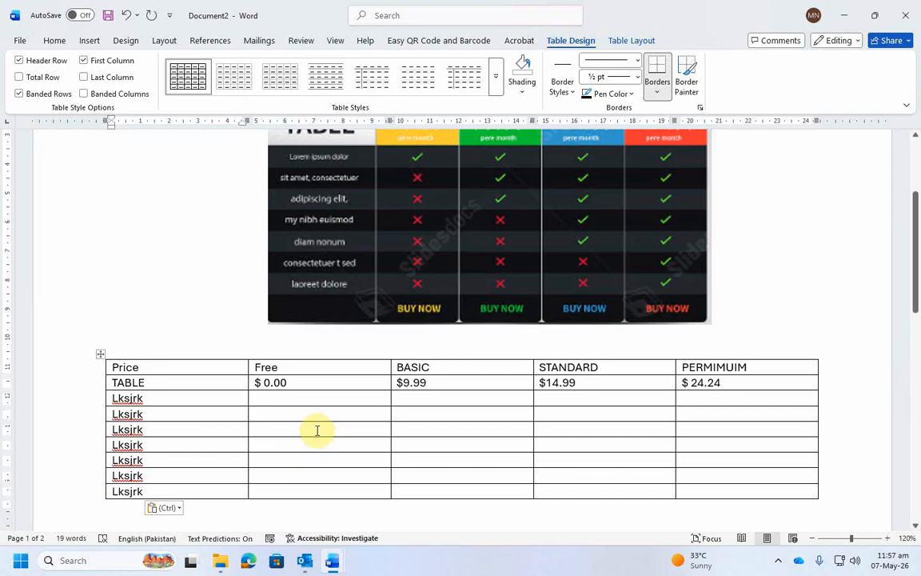
Insert the Wingdings check mark symbol (character code 252) in the third row of the Free column
click(302, 399)
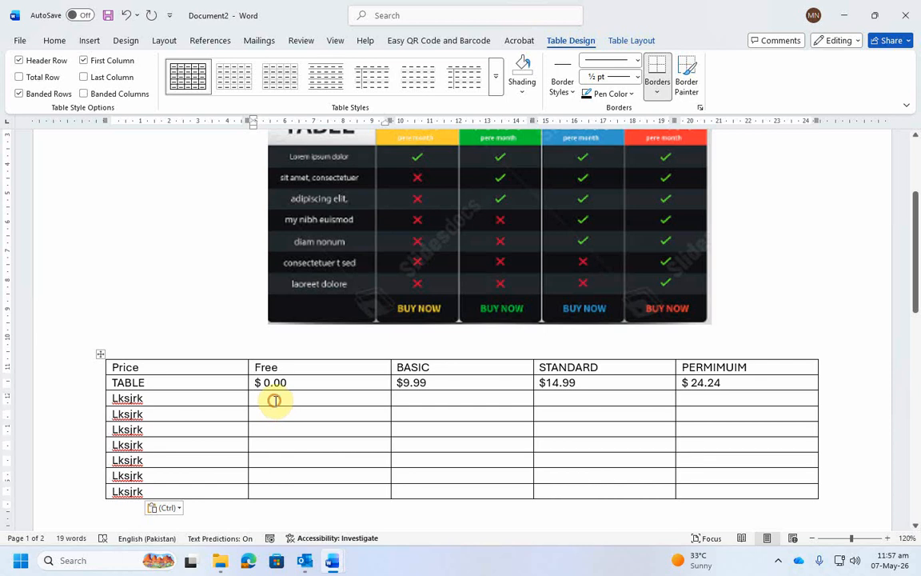
click(88, 42)
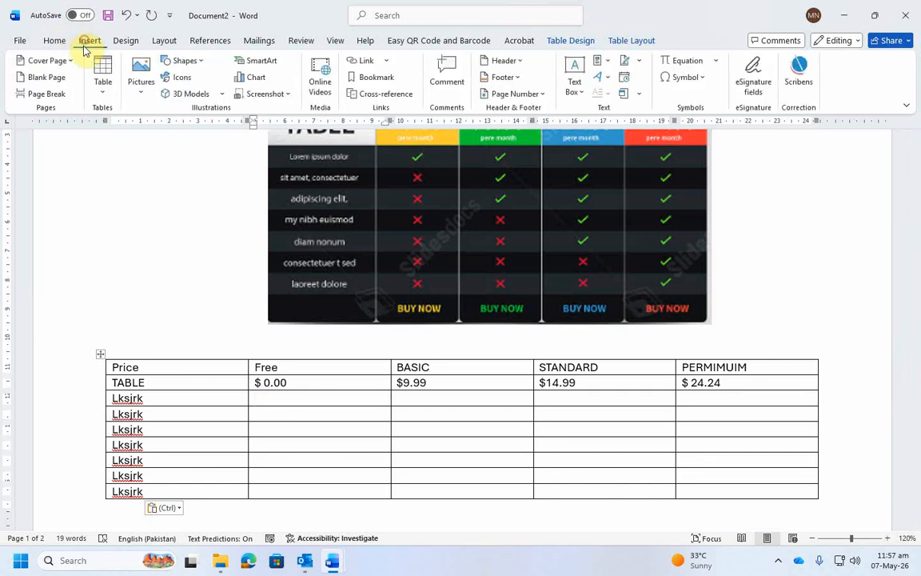
click(182, 78)
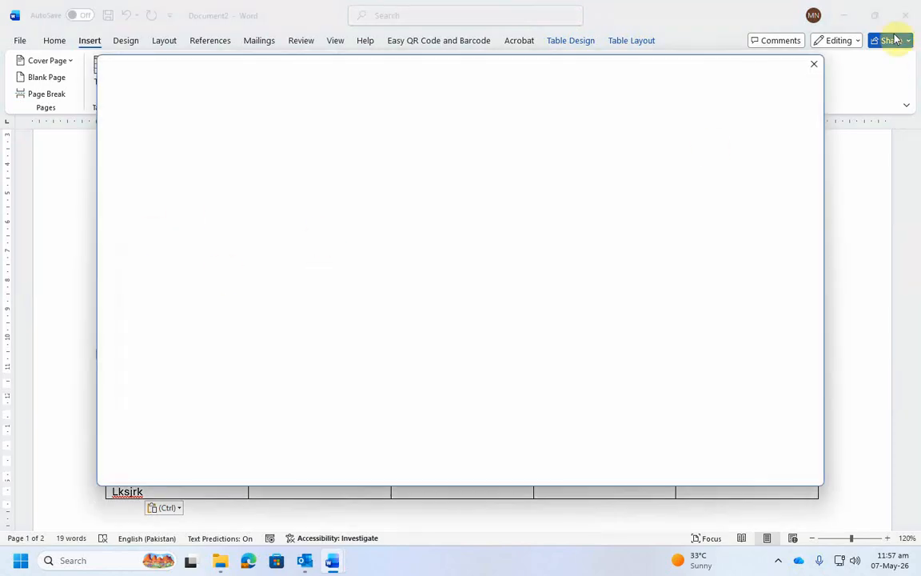
click(815, 64)
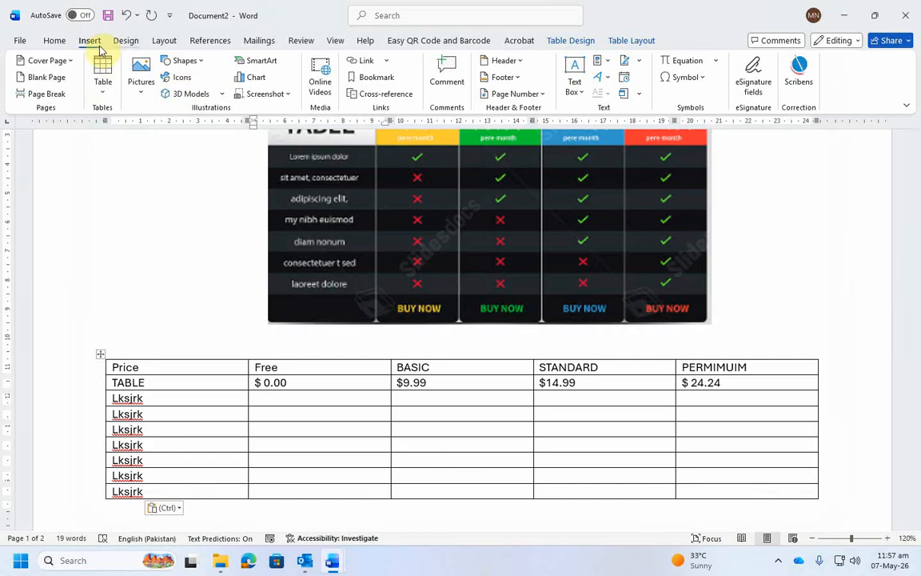
click(700, 80)
click(710, 181)
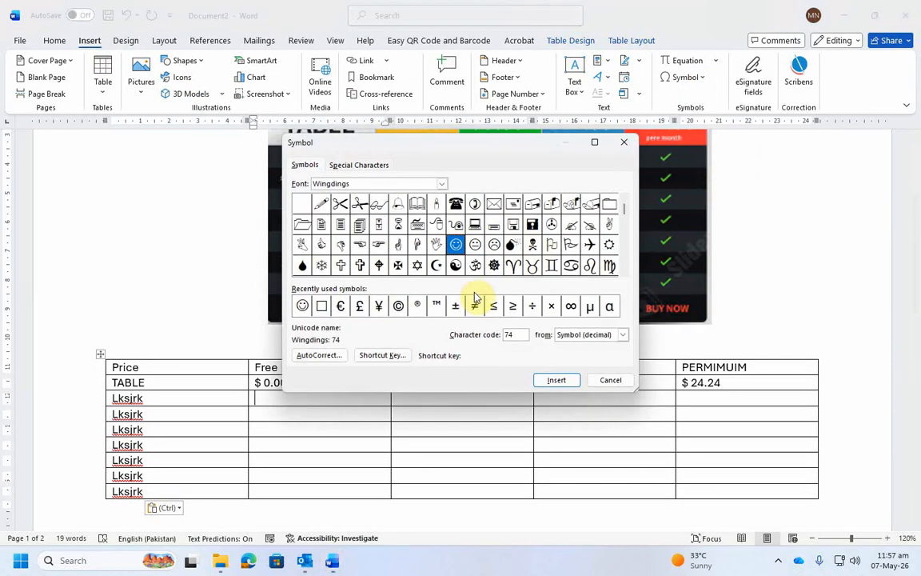
drag(527, 150, 530, 115)
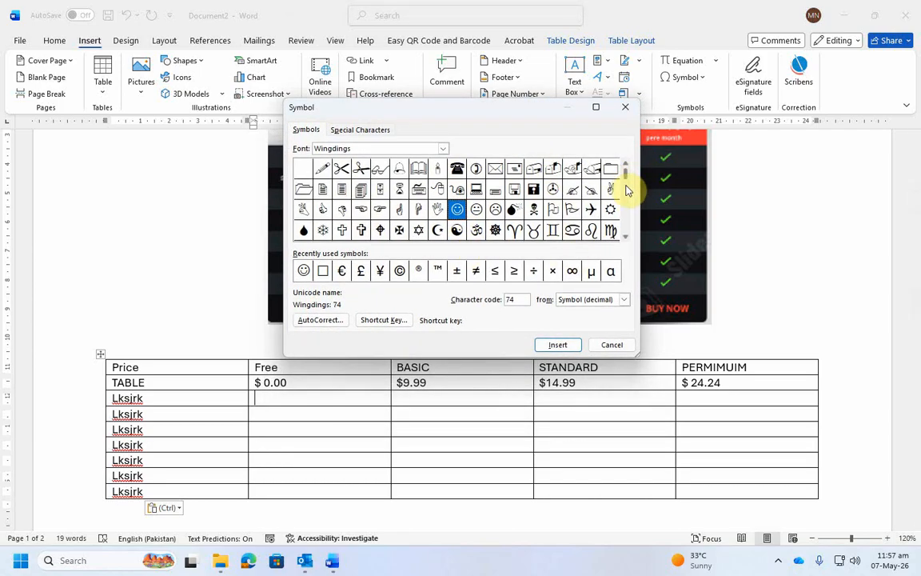
click(627, 236)
click(626, 237)
click(626, 236)
click(627, 239)
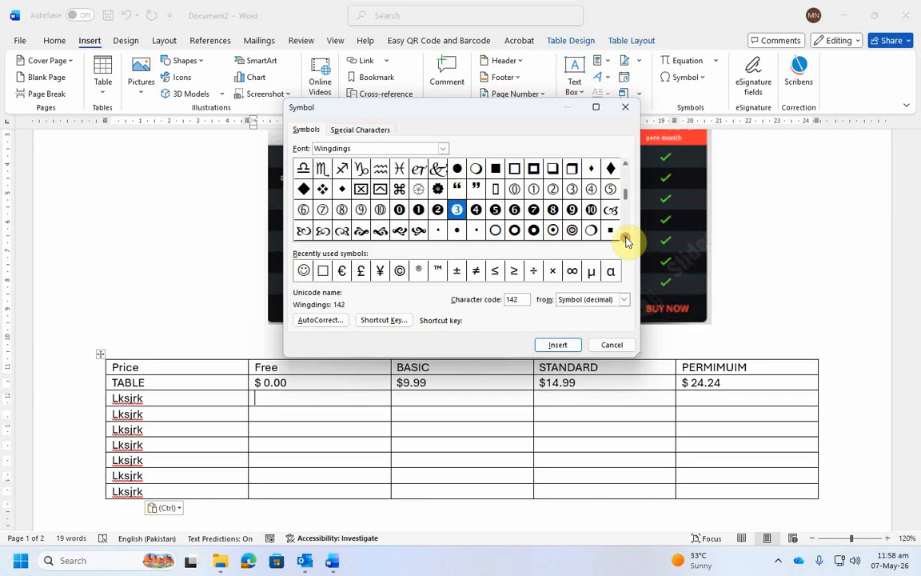
click(626, 238)
click(627, 238)
click(627, 239)
click(626, 238)
click(627, 238)
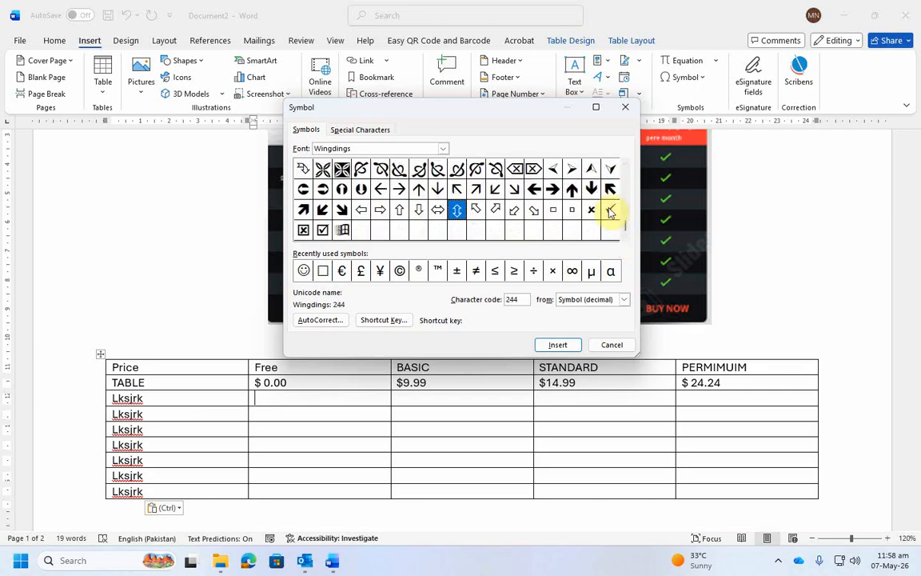
click(610, 211)
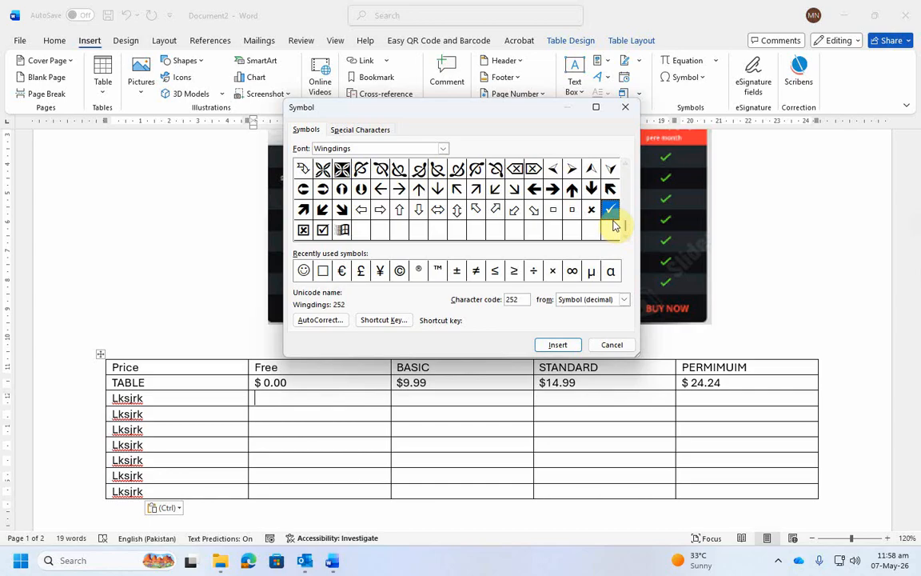
click(557, 344)
Insert the Wingdings cross symbol (character code 251) in the fourth row of the Free column and close the Symbol dialog
click(277, 417)
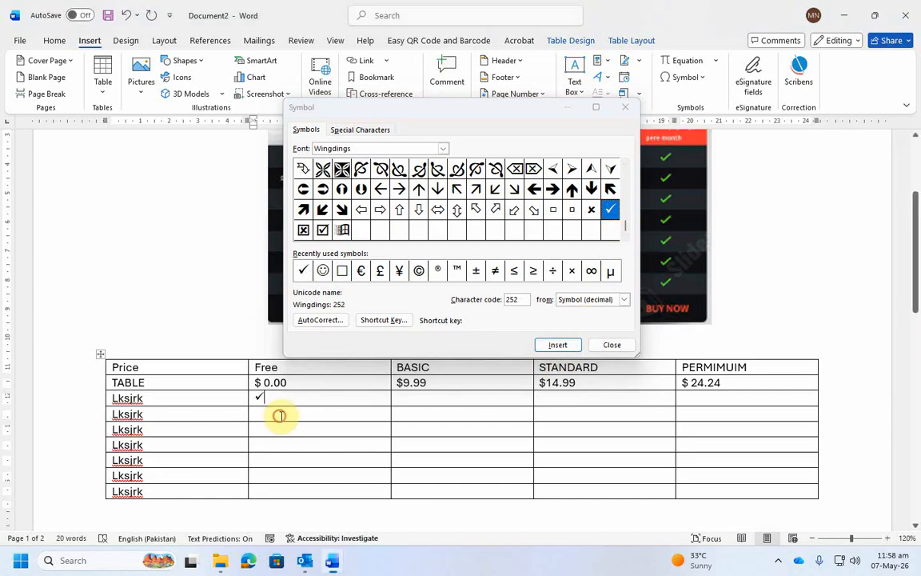
click(596, 214)
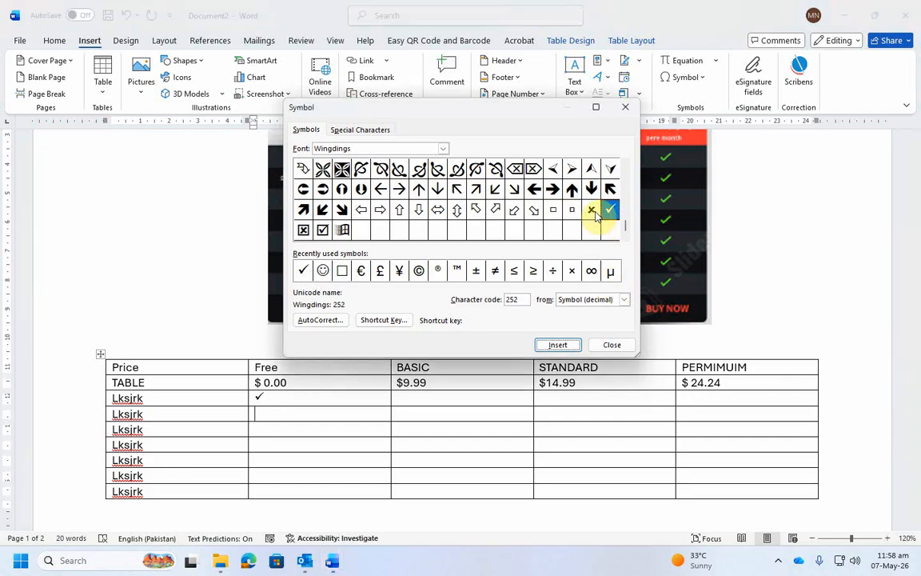
double_click(592, 211)
click(281, 425)
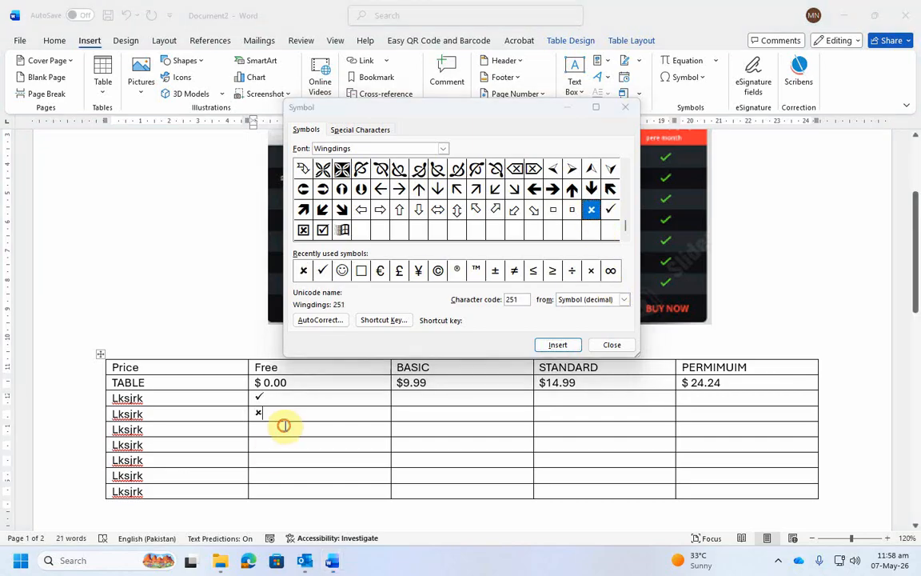
click(608, 349)
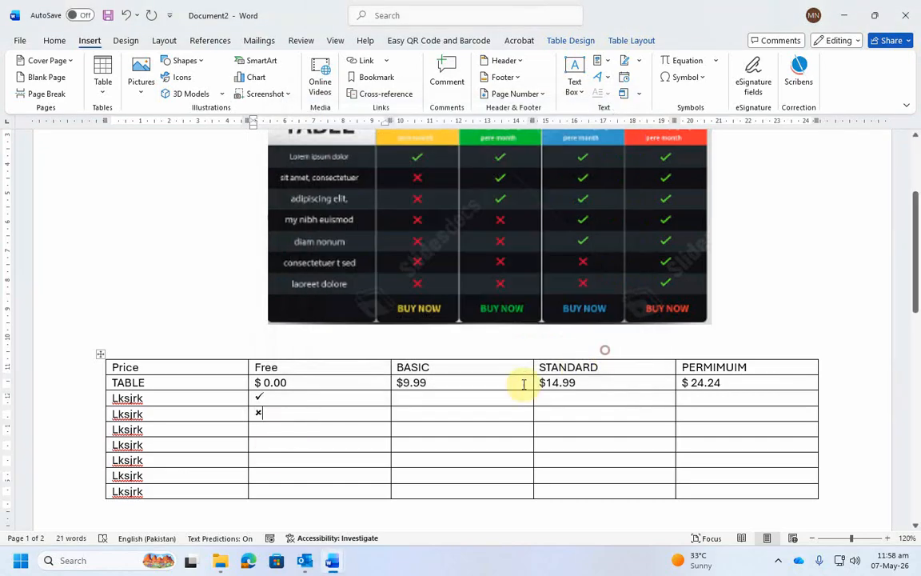
Copy the check mark from the Free column into the third row of the PERMIMUIM column
double_click(257, 396)
key(ctrl+c)
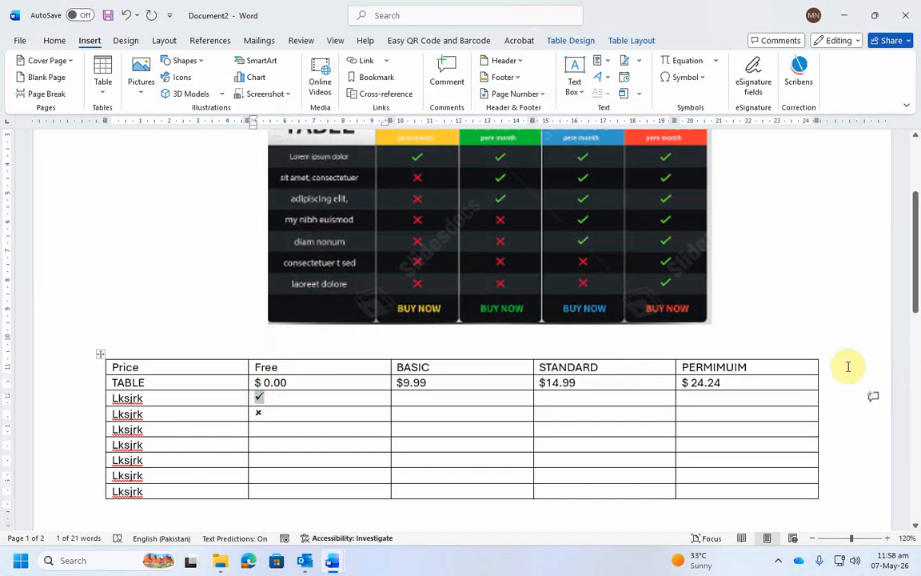
click(734, 399)
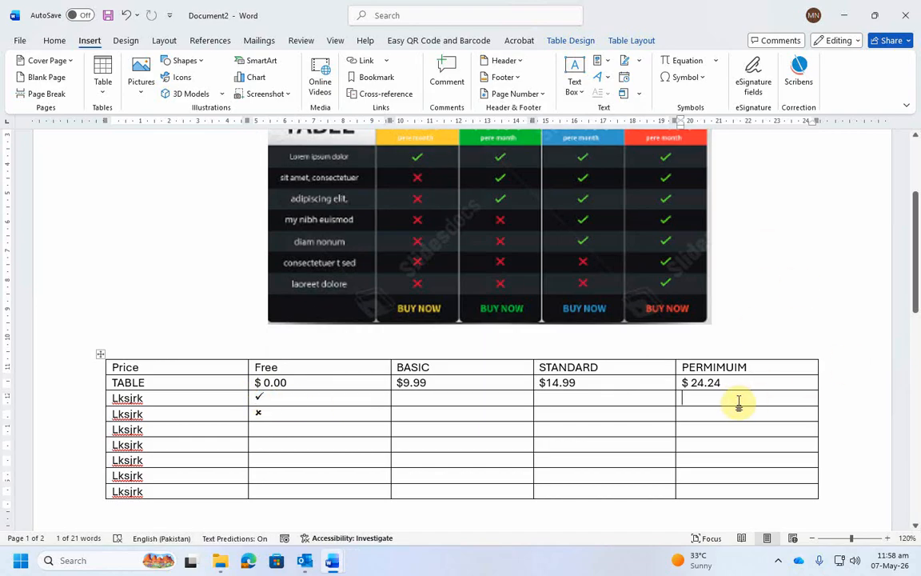
key(ctrl+v)
click(727, 416)
click(765, 412)
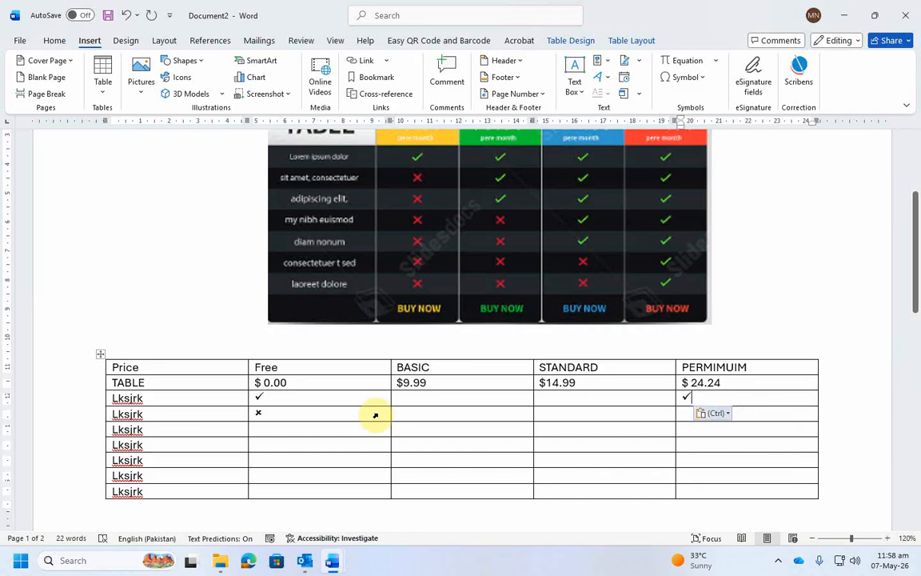
Copy the Free column's check mark into rows four to eight of the PERMIMUIM column
double_click(258, 398)
key(ctrl+c)
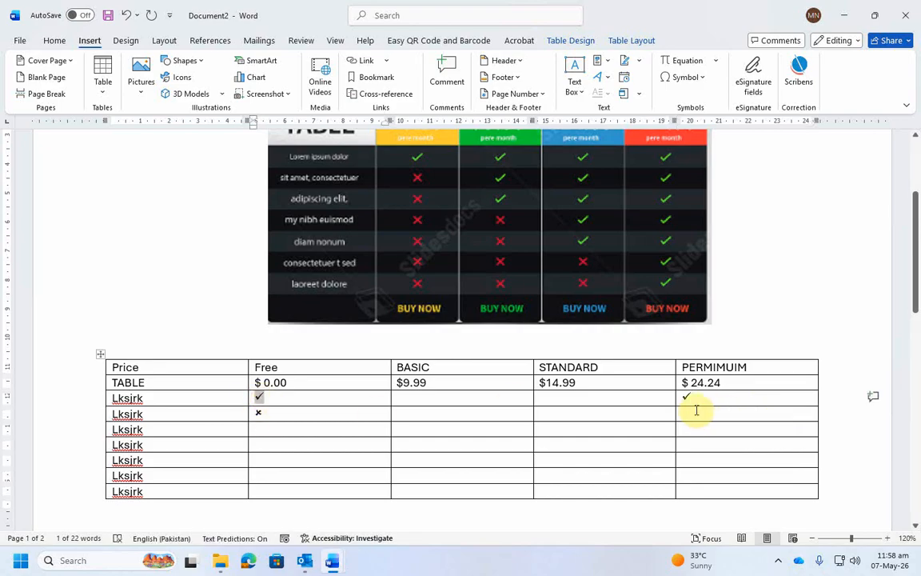
click(694, 415)
key(ctrl+v)
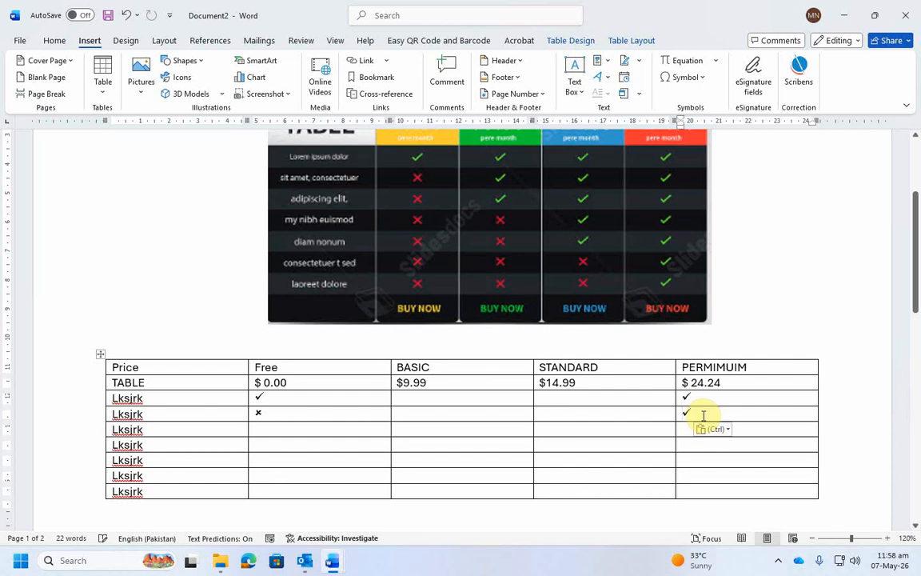
click(696, 430)
key(ctrl+v)
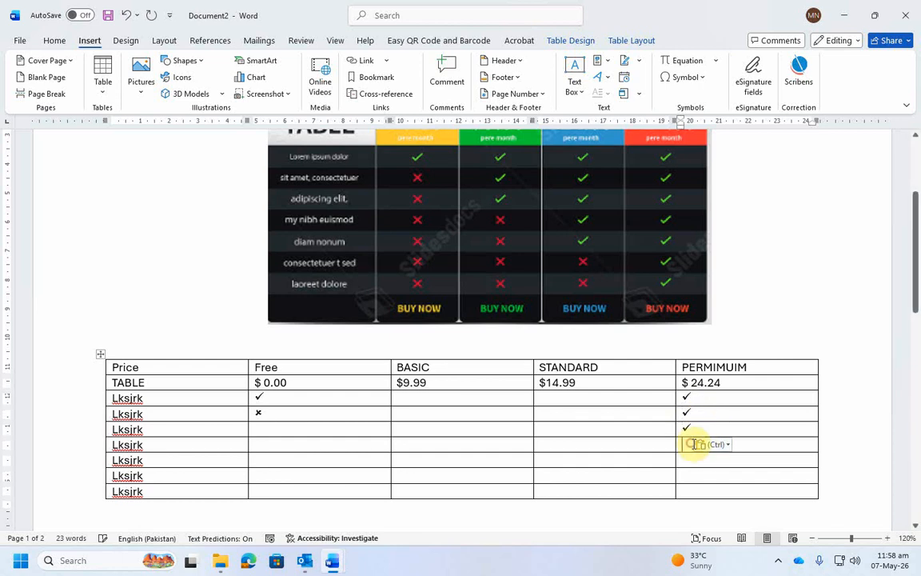
click(695, 451)
key(ctrl+v)
click(698, 463)
key(ctrl+v)
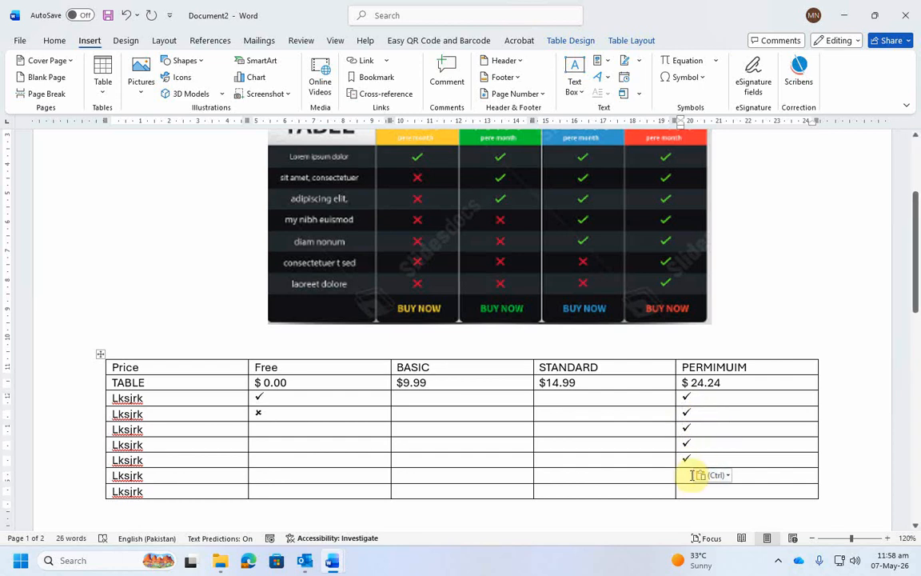
click(696, 475)
key(ctrl+v)
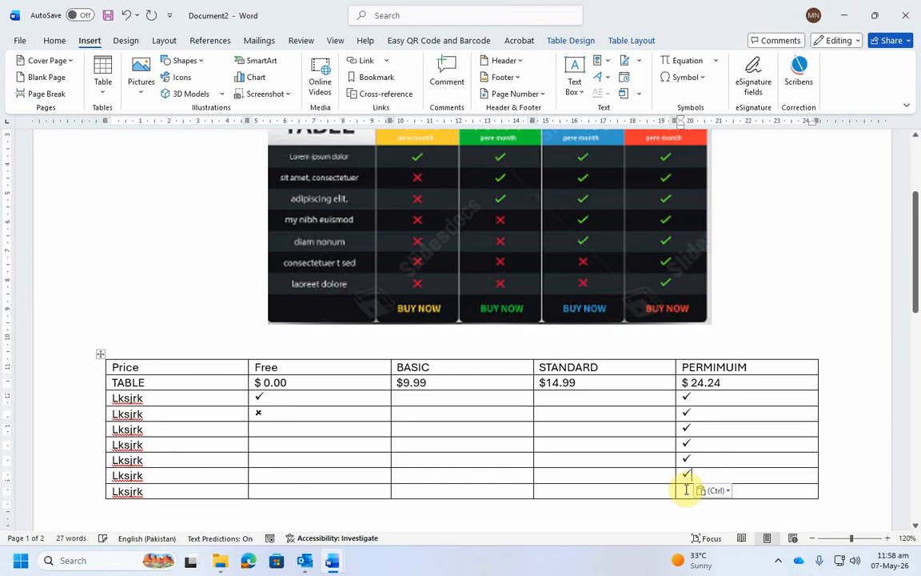
Paste the check mark into rows three to six of the STANDARD column
click(600, 398)
key(ctrl+v)
click(642, 414)
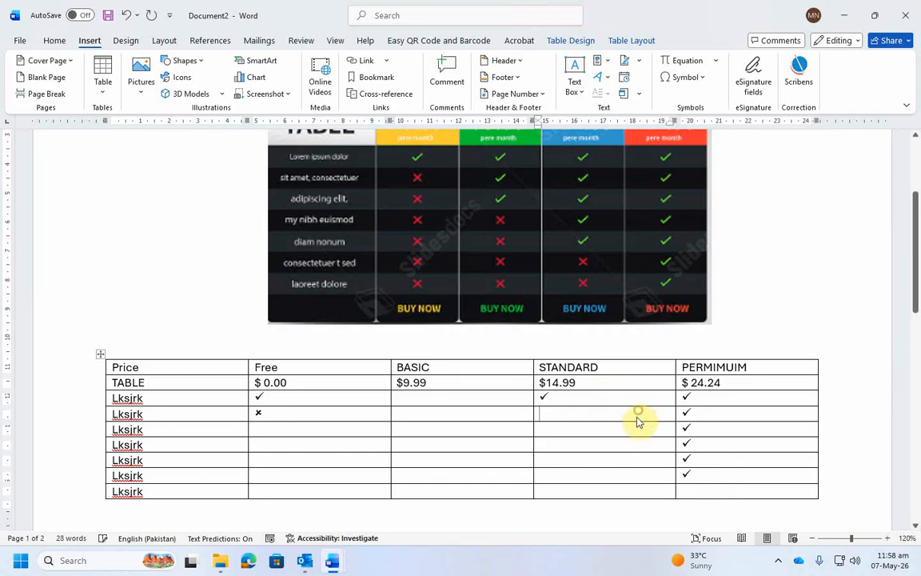
key(ctrl+v)
click(613, 429)
key(ctrl+v)
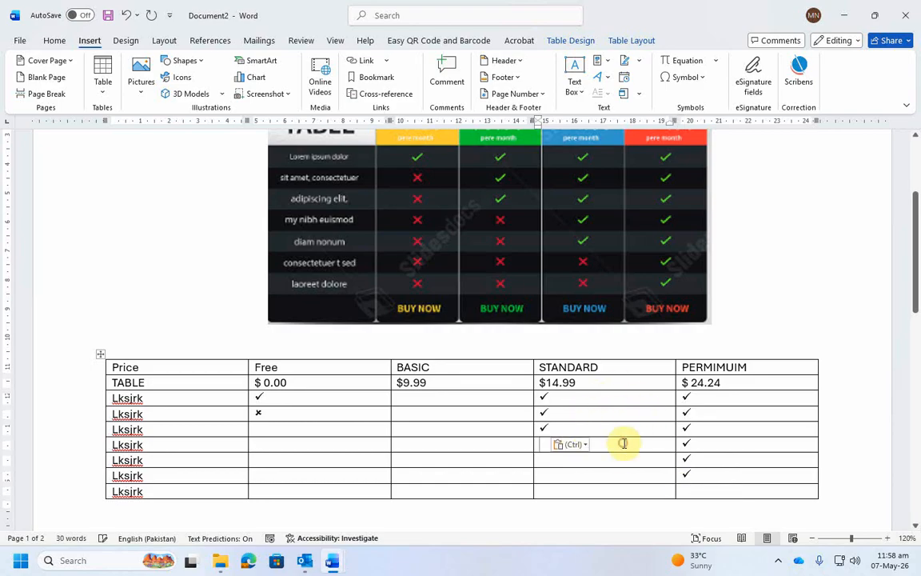
click(621, 444)
key(ctrl+v)
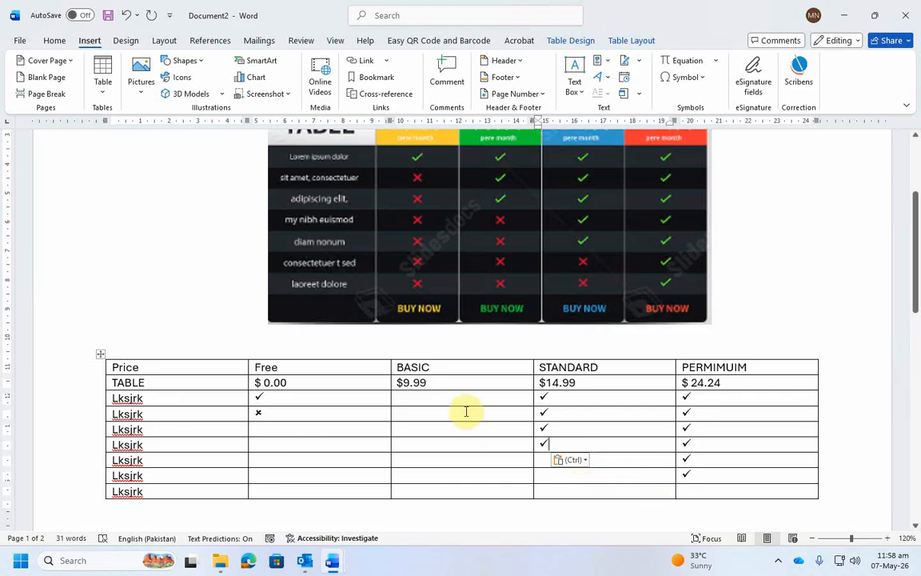
Paste the check mark into rows three to five of the BASIC column
click(440, 398)
key(ctrl+v)
click(481, 412)
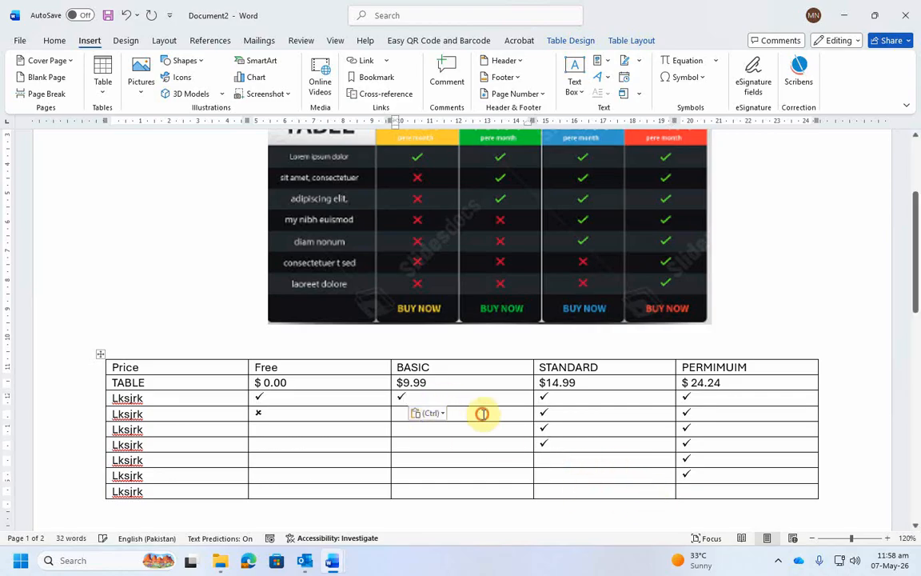
key(ctrl+v)
click(478, 432)
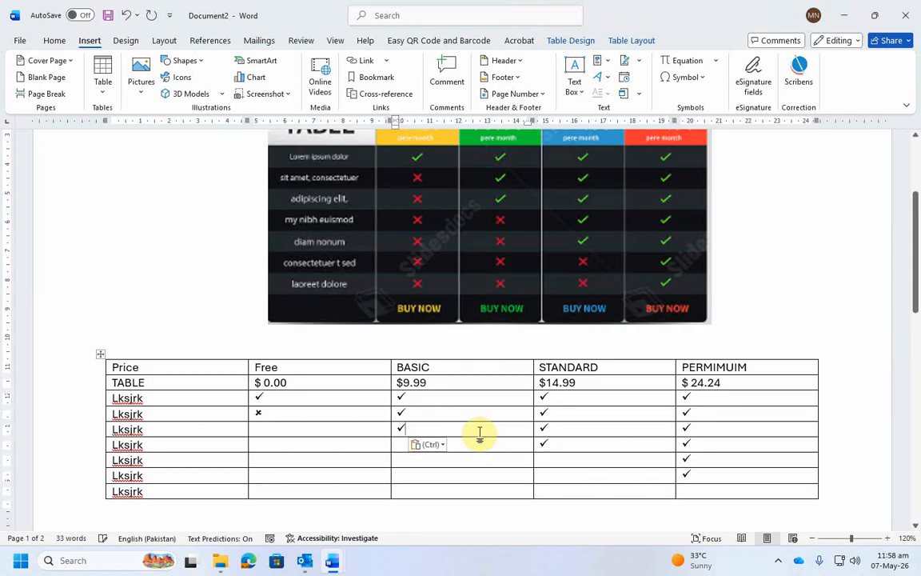
key(ctrl+v)
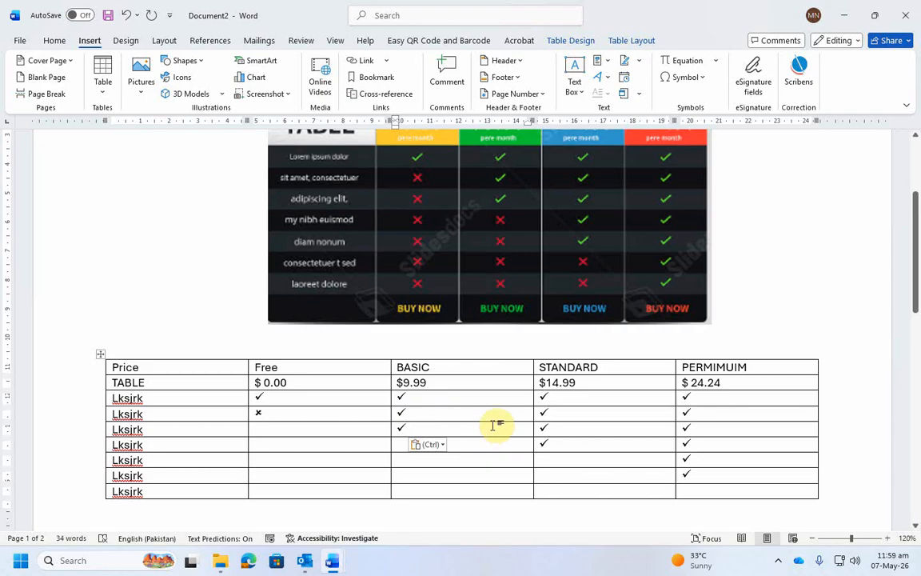
Copy the cross symbol from the Free column's fourth row into rows five to eight of the same column
double_click(258, 412)
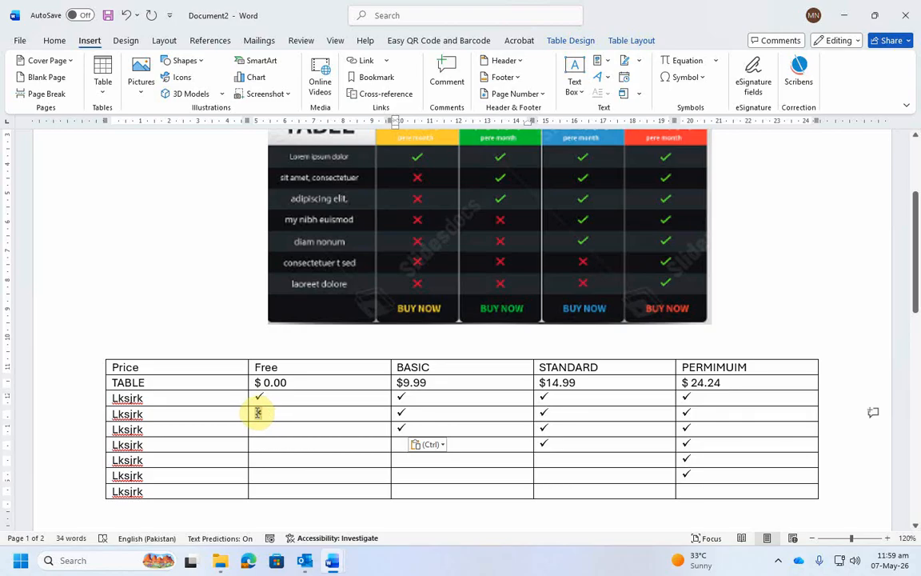
key(ctrl+c)
click(280, 429)
key(ctrl+v)
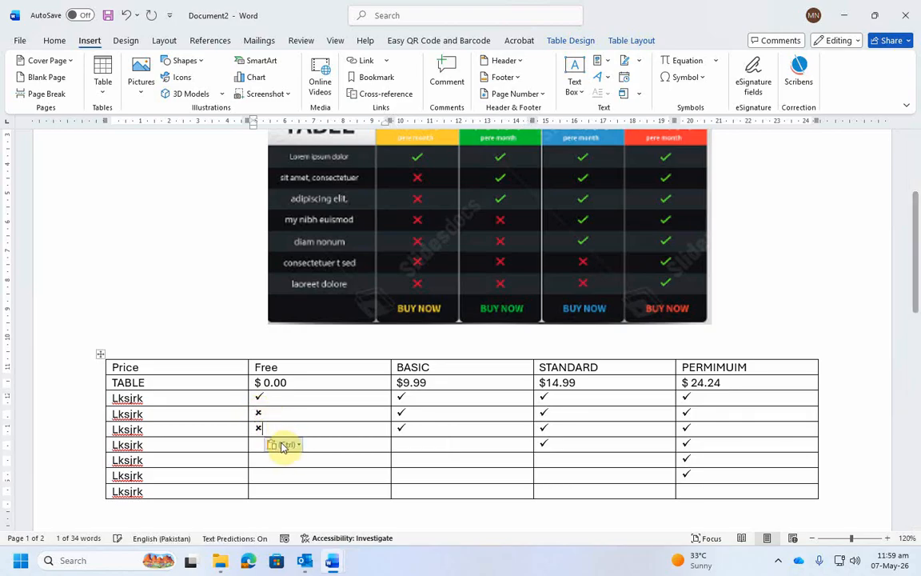
click(358, 446)
key(ctrl+v)
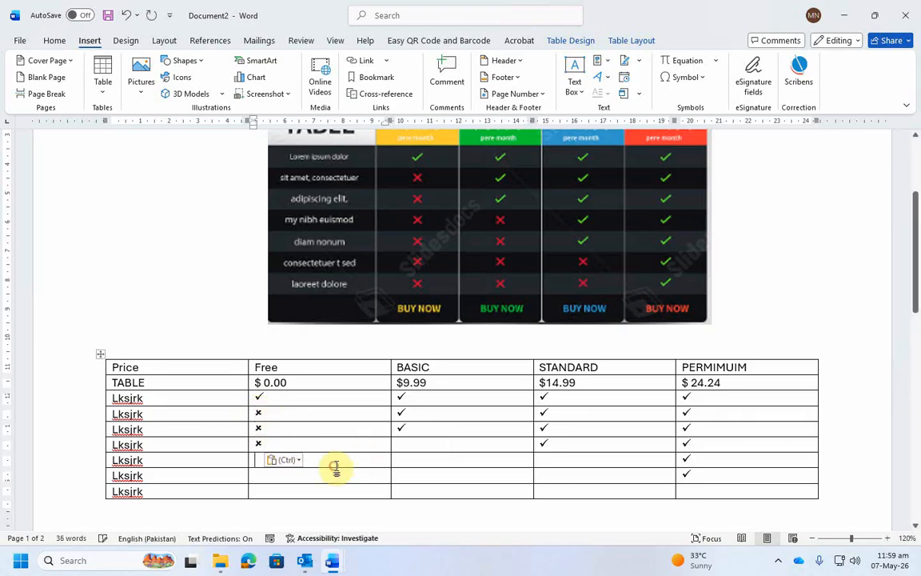
key(ctrl+v)
click(331, 475)
key(ctrl+v)
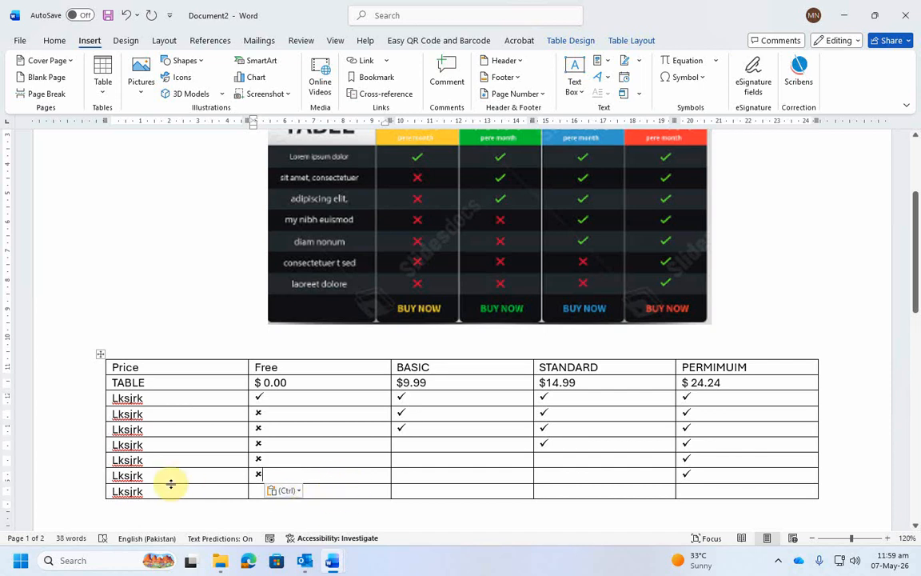
Delete the Lksjrk label from the last row and enter BUY NOW in that row's Free column cell
double_click(120, 492)
key(BackSpace)
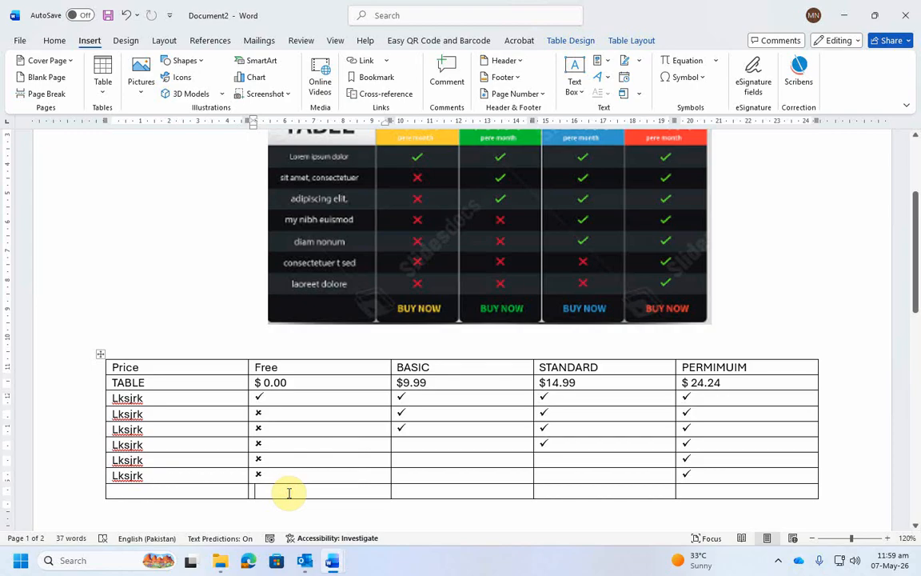
text(BUY NOW)
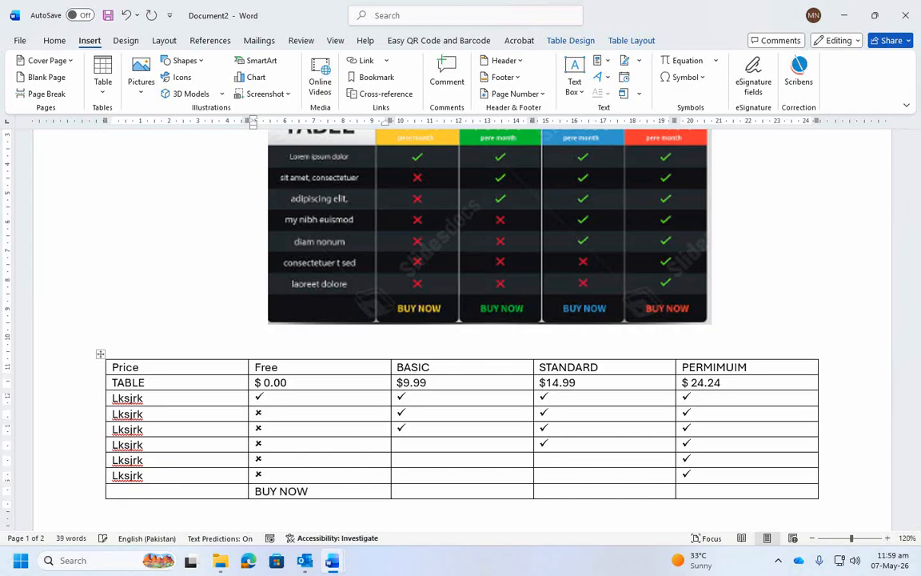
key(Tab)
Copy BUY NOW from the Free column into the BASIC column's cell in the last row
drag(322, 492, 256, 494)
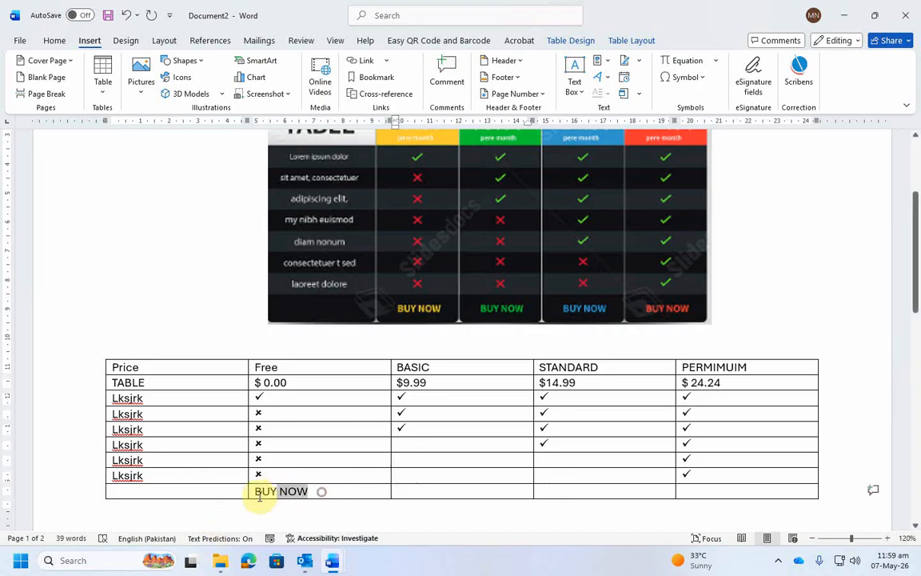
click(418, 491)
key(ctrl+v)
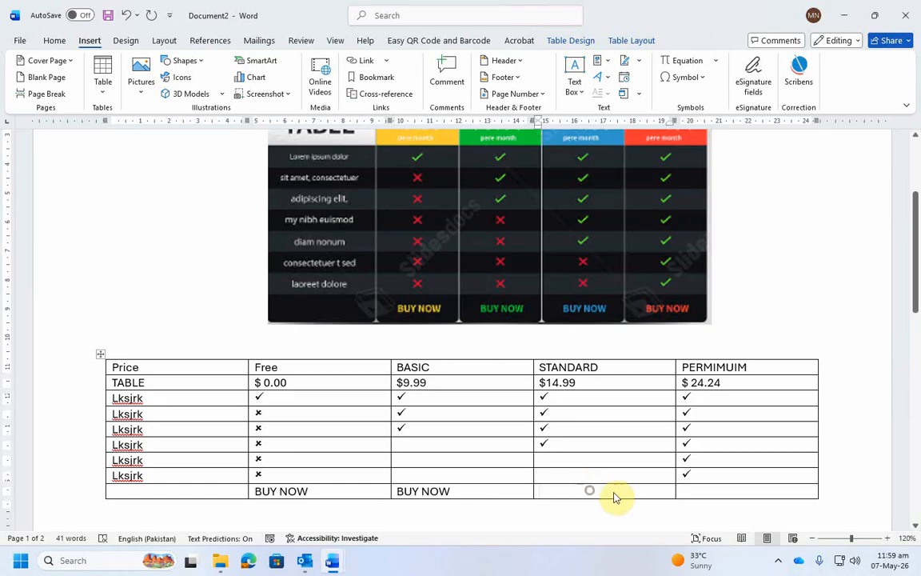
Paste BUY NOW into the STANDARD and PERMIMUIM cells of the last row
key(ctrl+v)
click(726, 491)
key(ctrl+v)
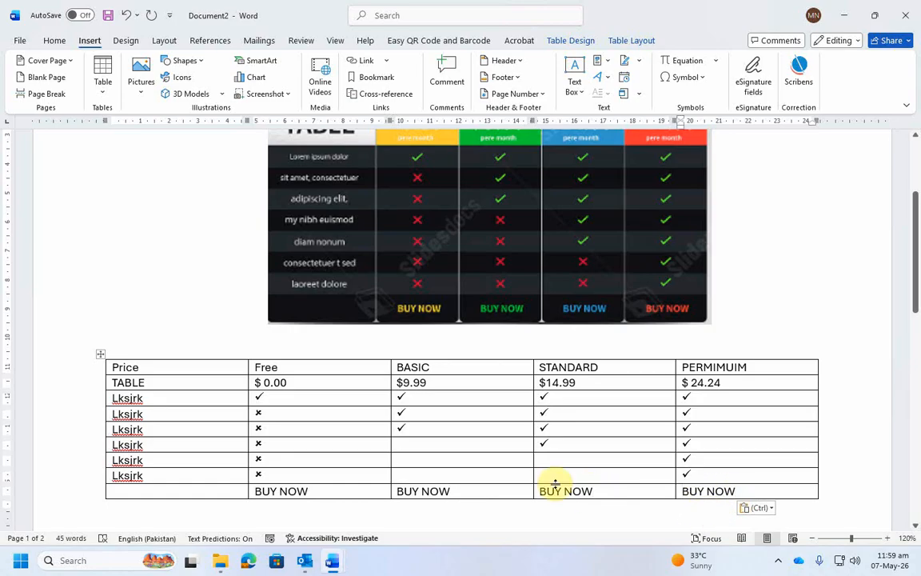
Copy the cross symbol from the Free column's eighth row into rows six to eight of the BASIC column
click(267, 473)
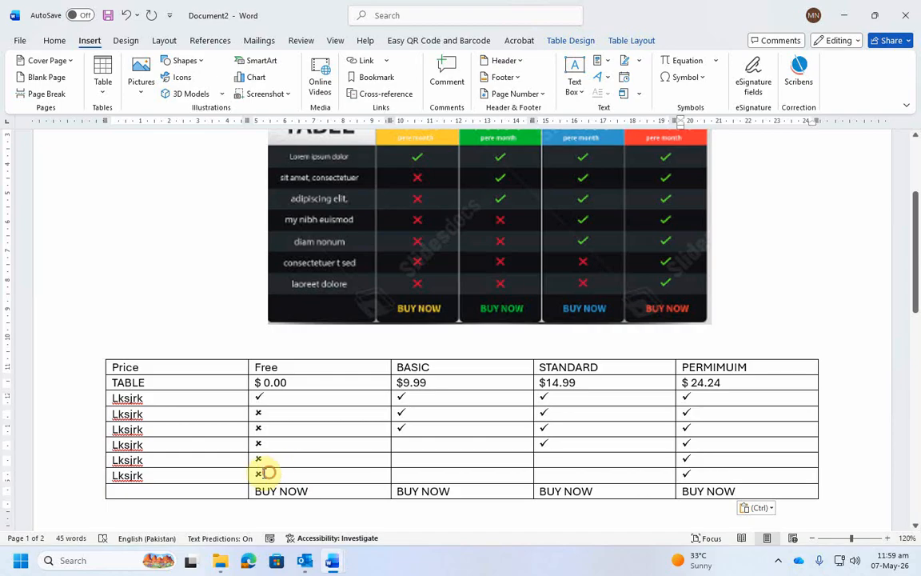
key(shift+Left)
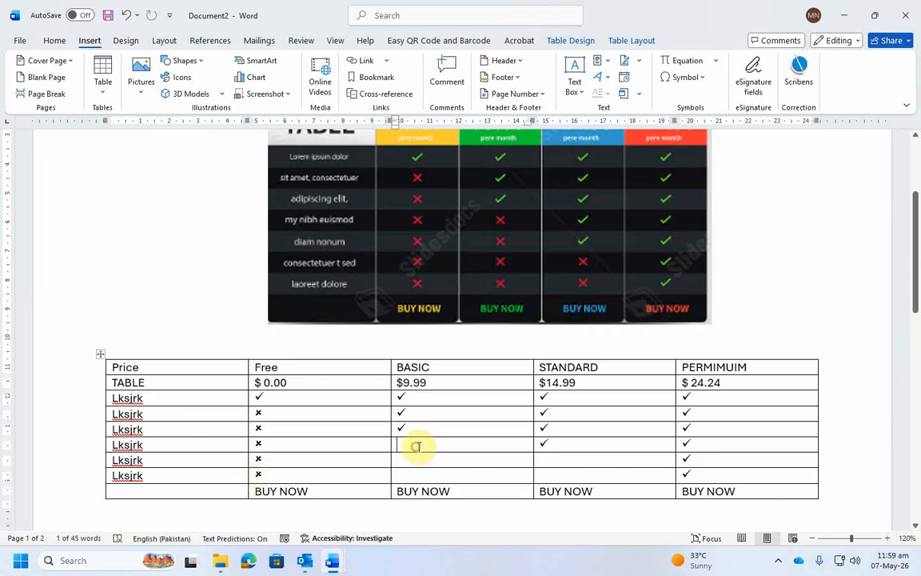
key(ctrl+v)
click(473, 459)
key(ctrl+v)
click(474, 478)
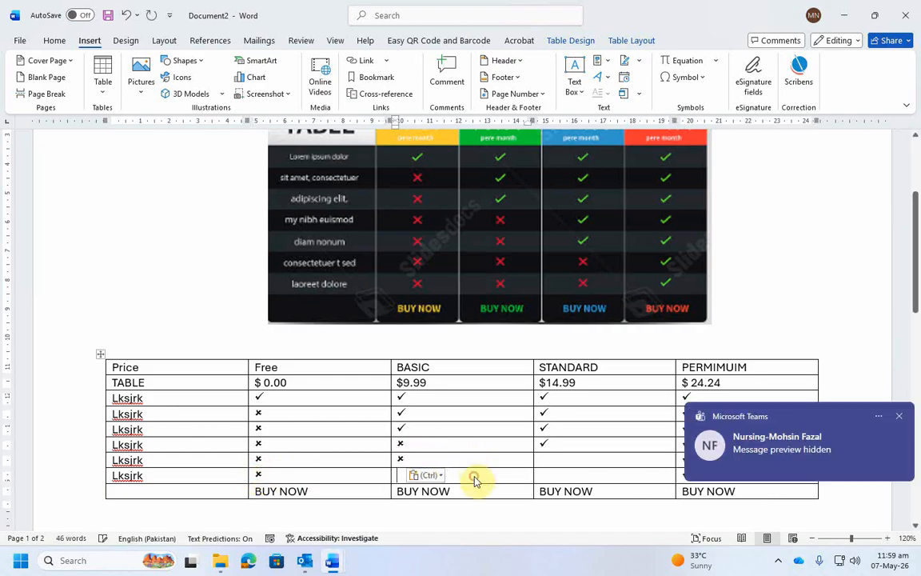
key(ctrl+v)
click(899, 416)
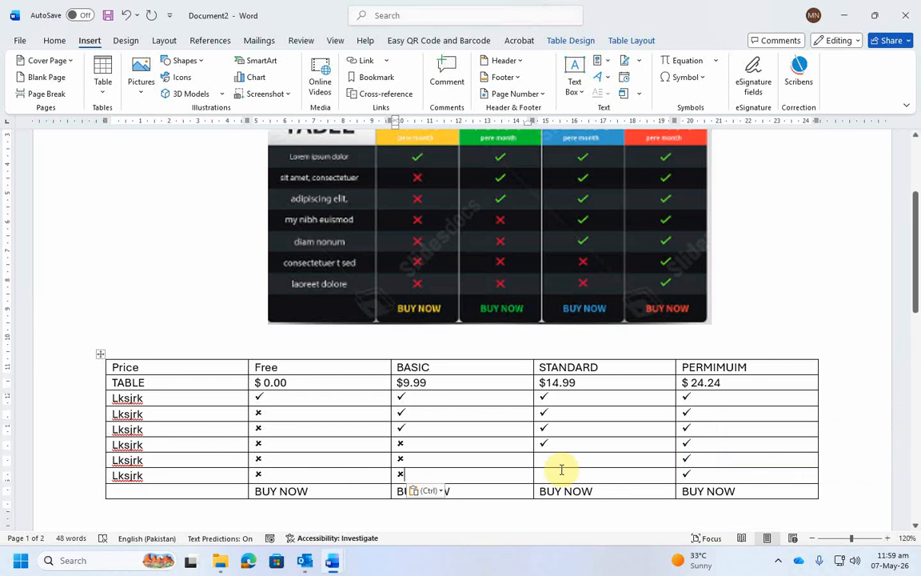
Paste the cross symbol into rows seven and eight of the STANDARD column and dismiss the chat notification
click(570, 460)
key(ctrl+v)
click(567, 476)
key(ctrl+v)
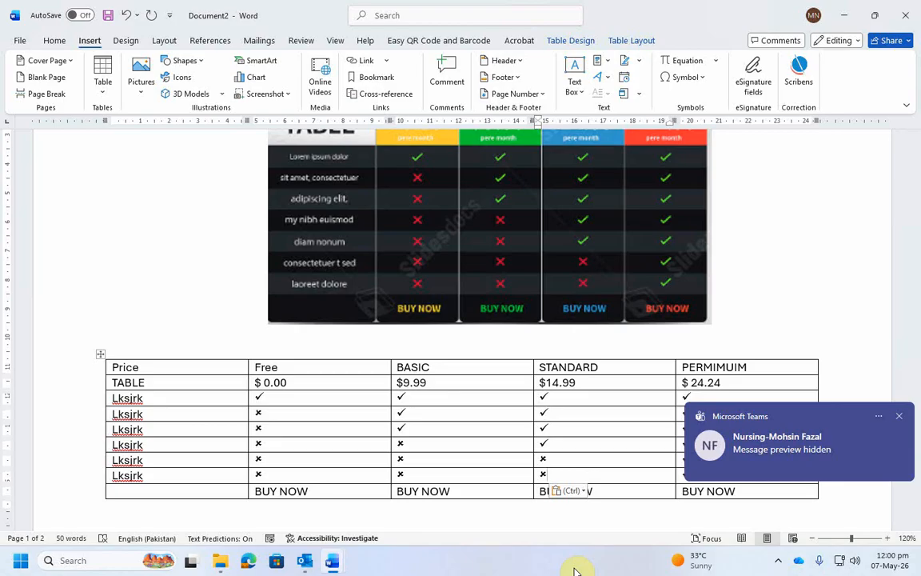
click(899, 416)
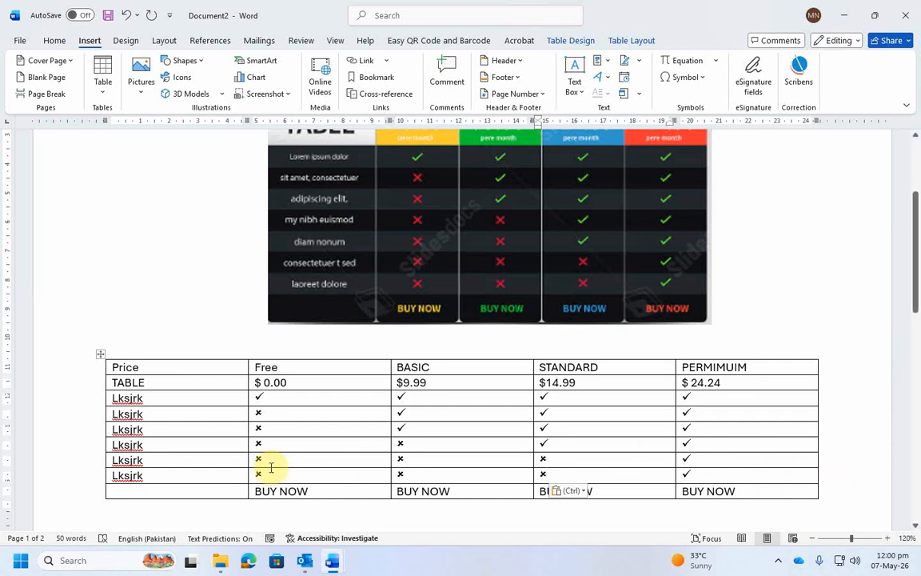
Shift the new table slightly and narrow it to about 19 cm wide
click(99, 354)
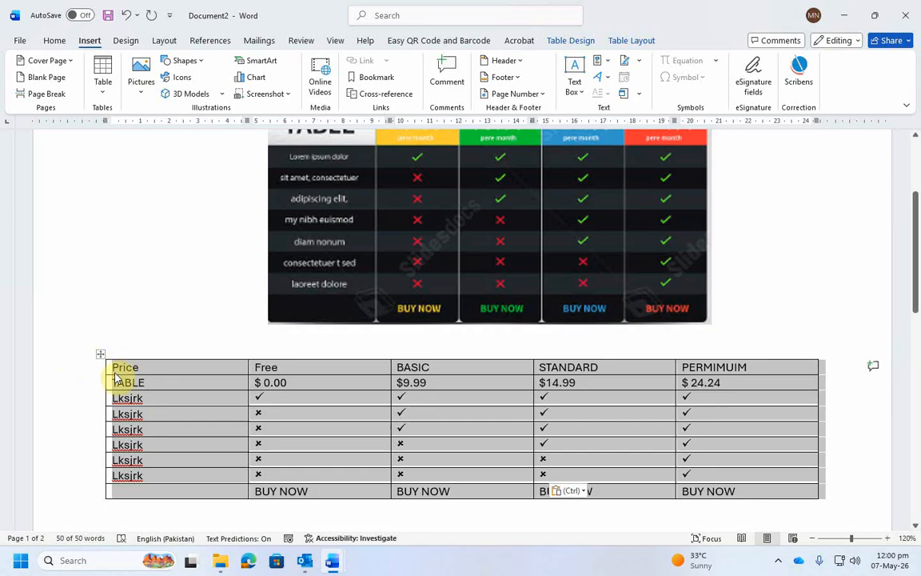
mouse_move(100, 355)
mouse_down()
mouse_move(259, 349)
mouse_move(124, 347)
mouse_up()
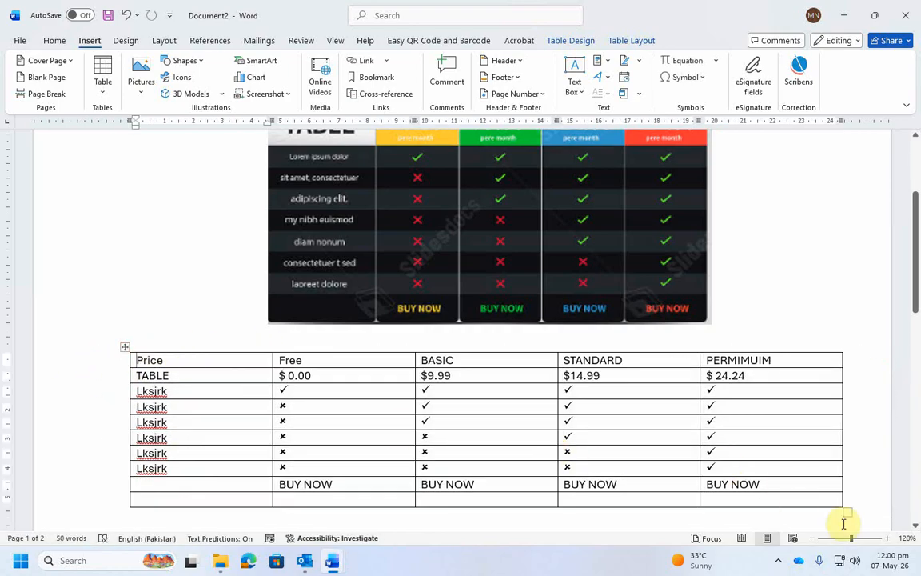
click(125, 348)
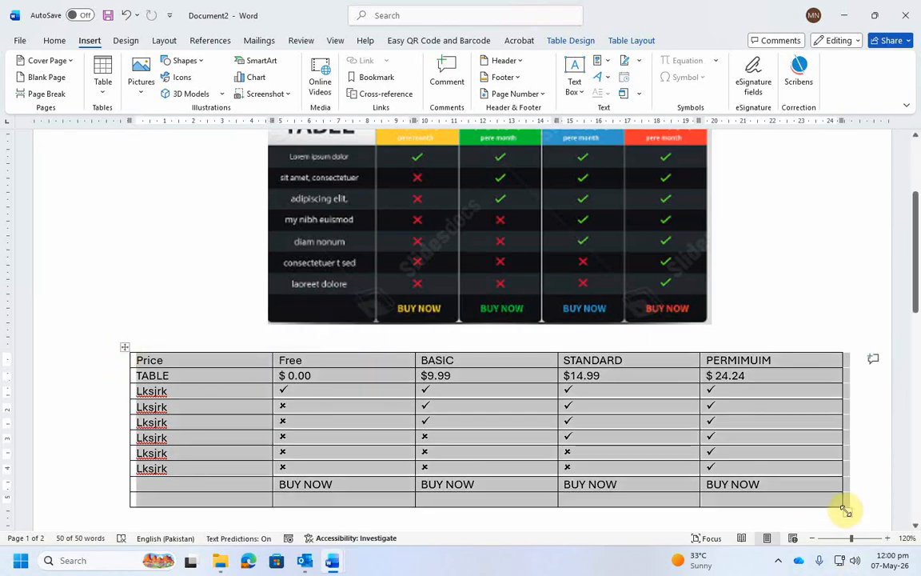
drag(846, 511, 687, 511)
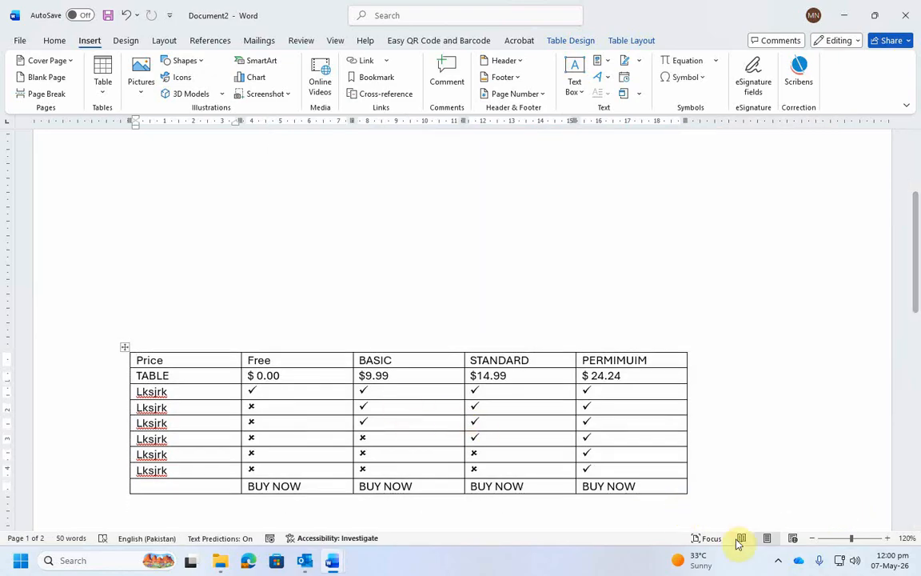
Move the narrowed table so that it sits directly beneath the reference picture, roughly centred on the page
click(673, 484)
click(125, 347)
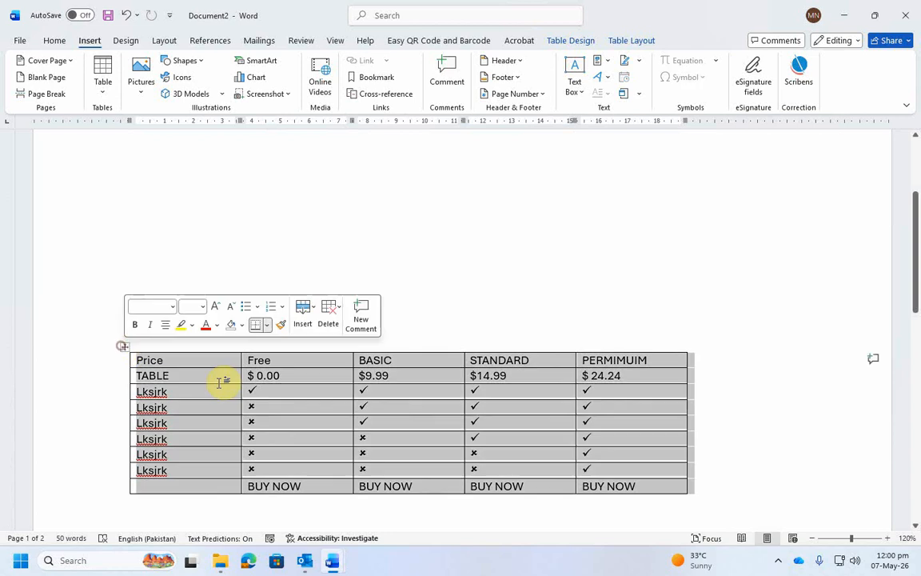
click(695, 500)
scroll(695, 494, up, 2)
scroll(695, 493, down, 3)
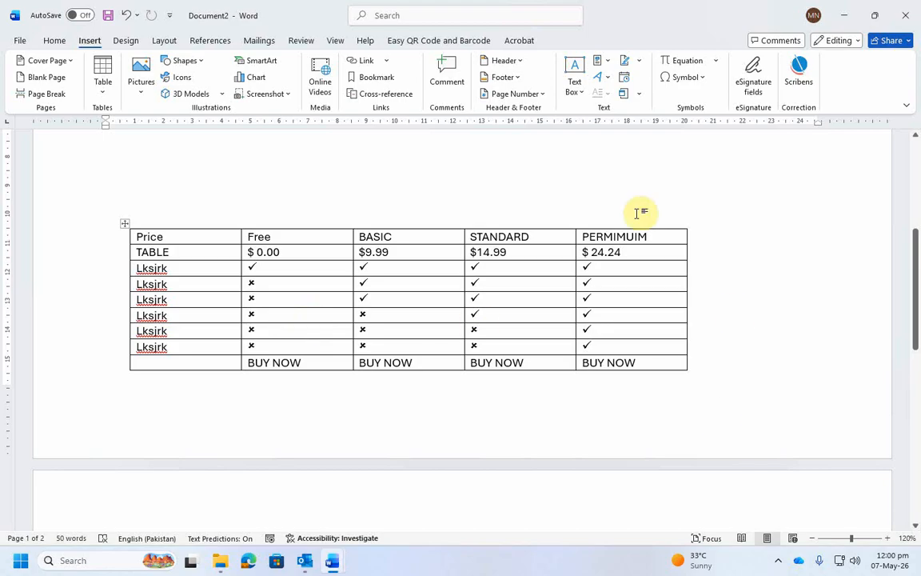
drag(127, 224, 197, 152)
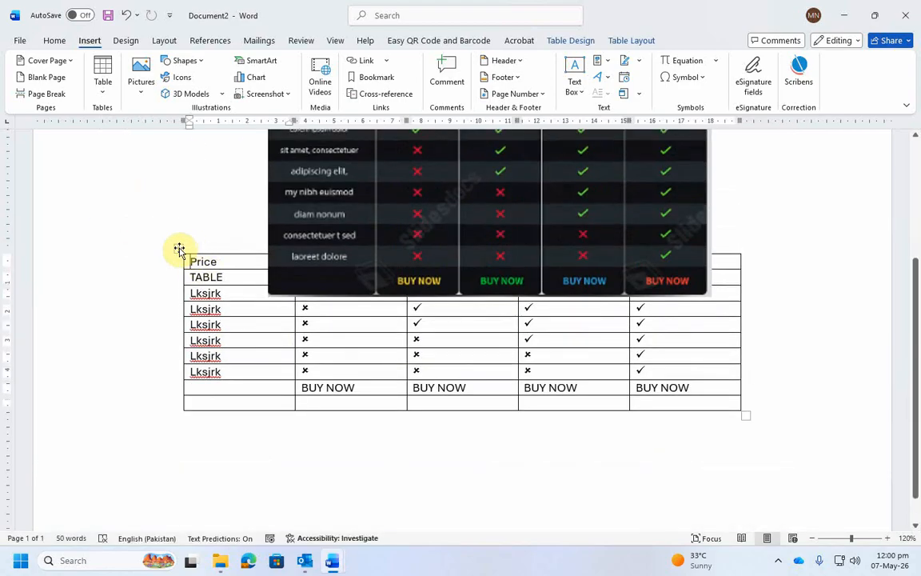
drag(179, 249, 180, 310)
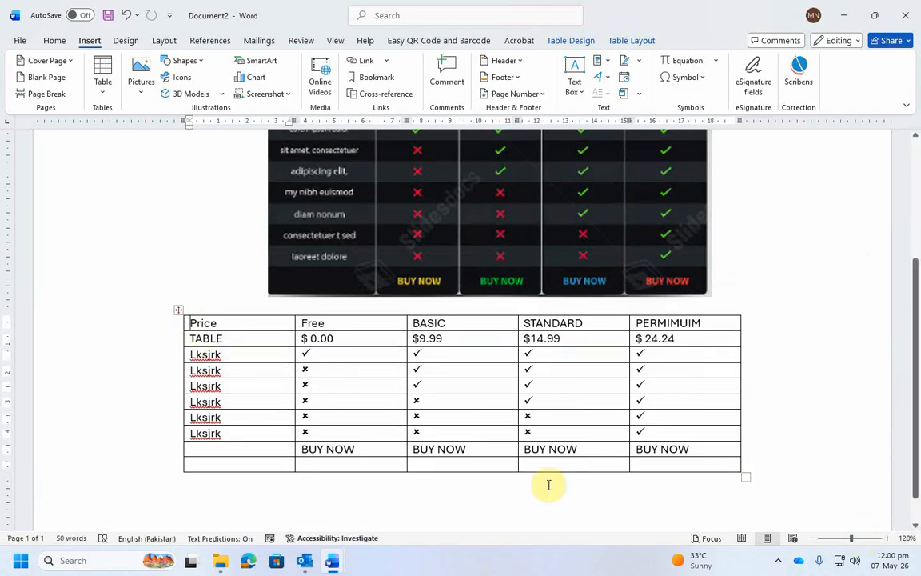
Delete the table's empty last row and narrow the table to about 16 cm wide
click(615, 466)
drag(711, 468, 206, 472)
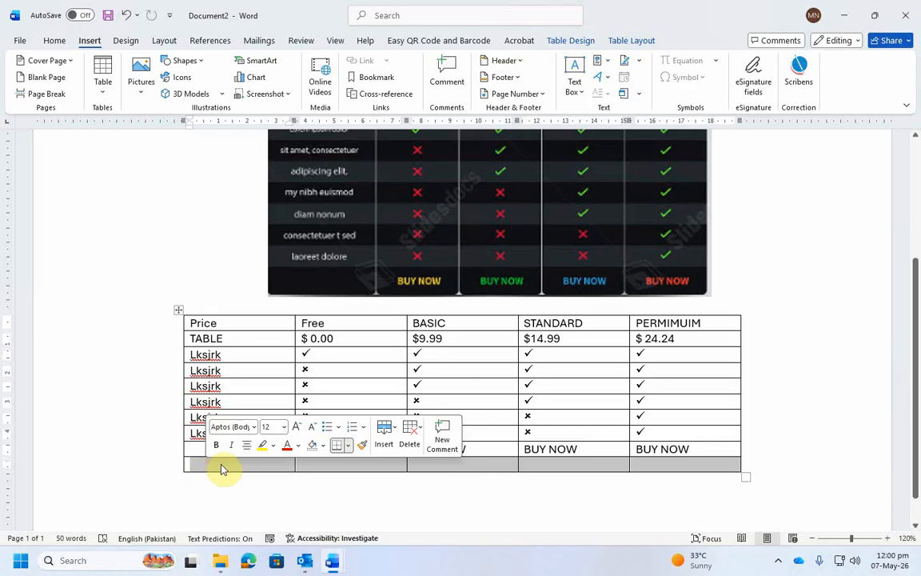
click(410, 435)
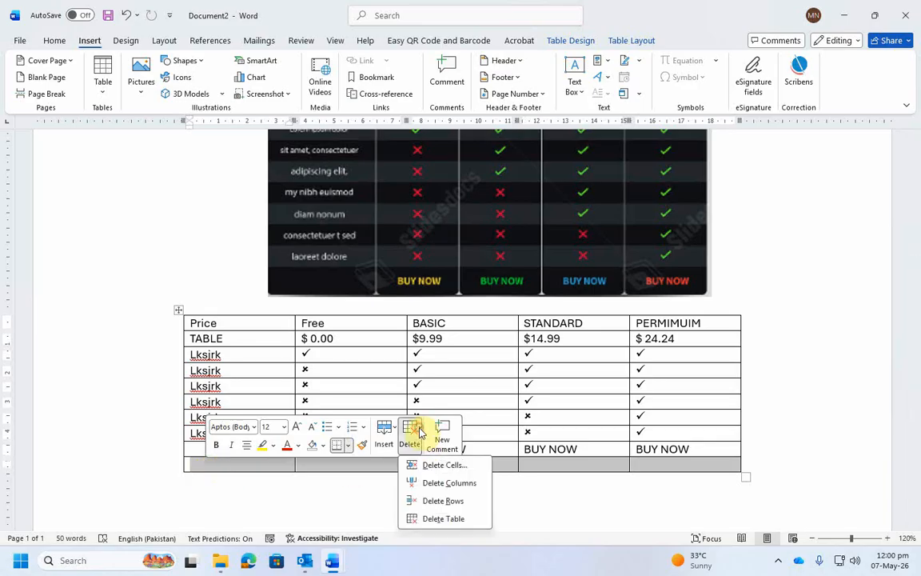
click(445, 501)
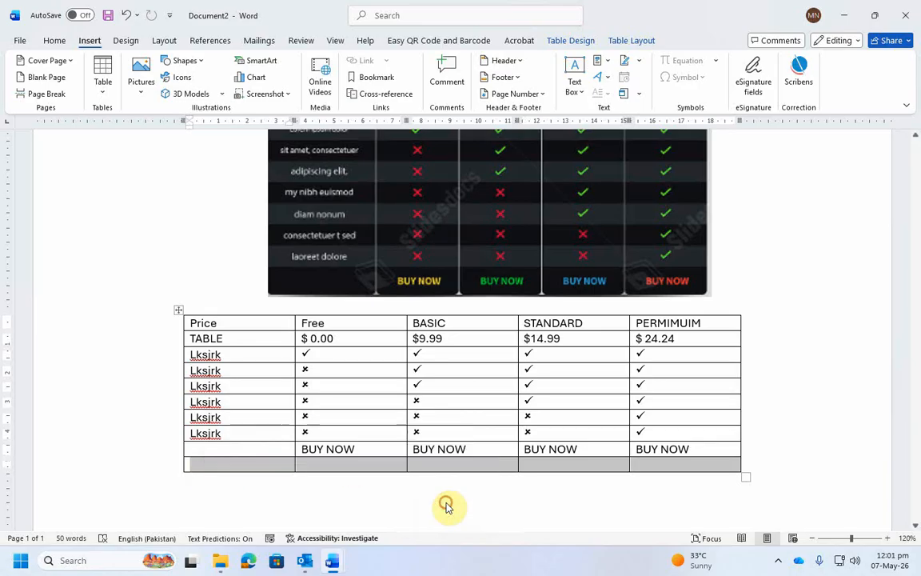
click(745, 456)
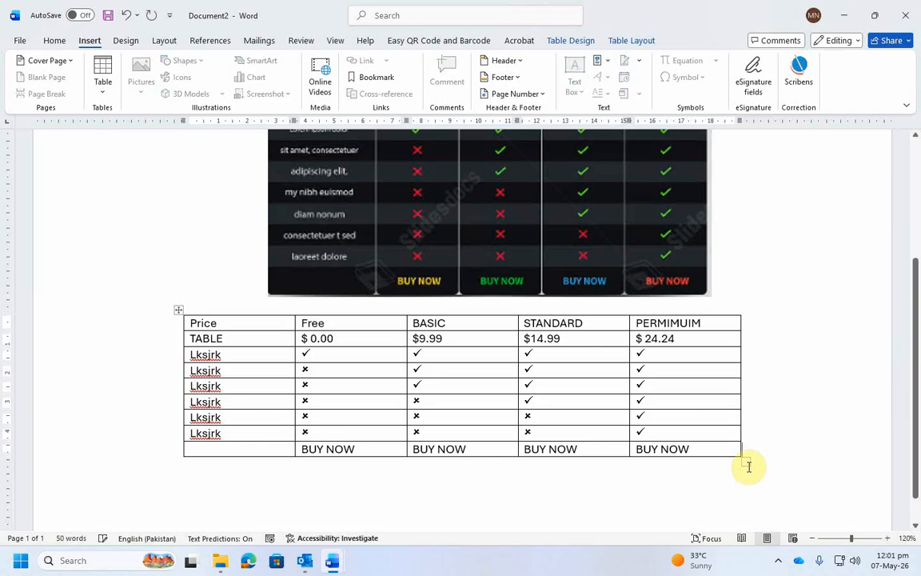
drag(744, 461, 681, 462)
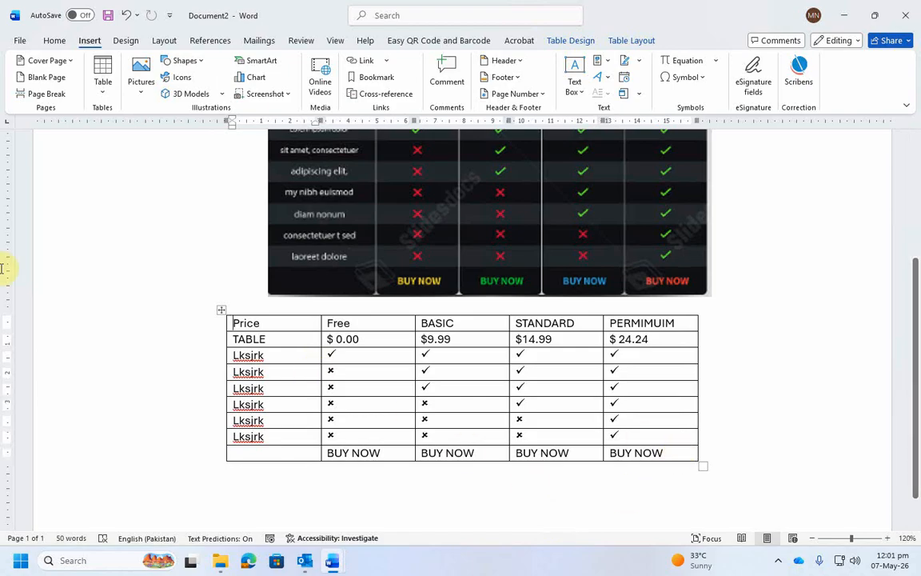
Centre the contents of all table cells both horizontally and vertically
click(220, 312)
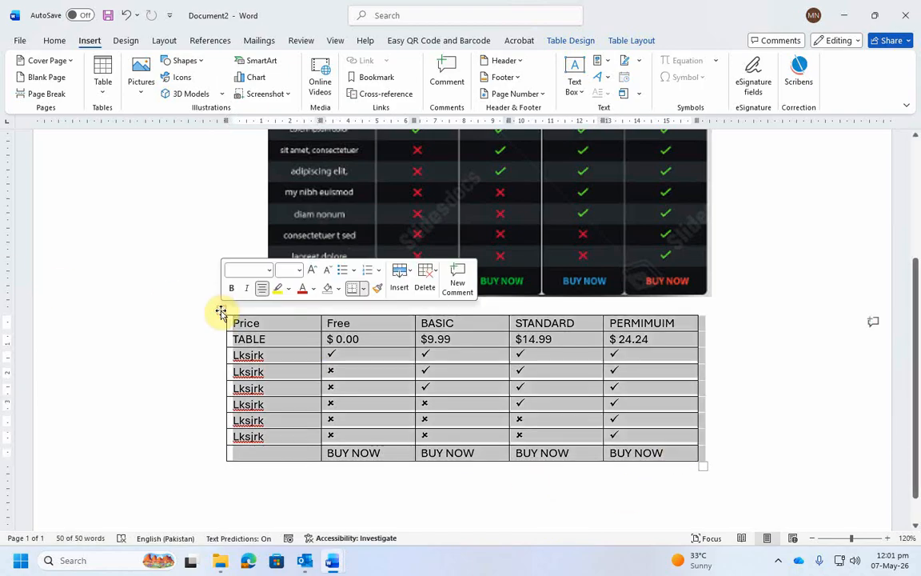
click(631, 42)
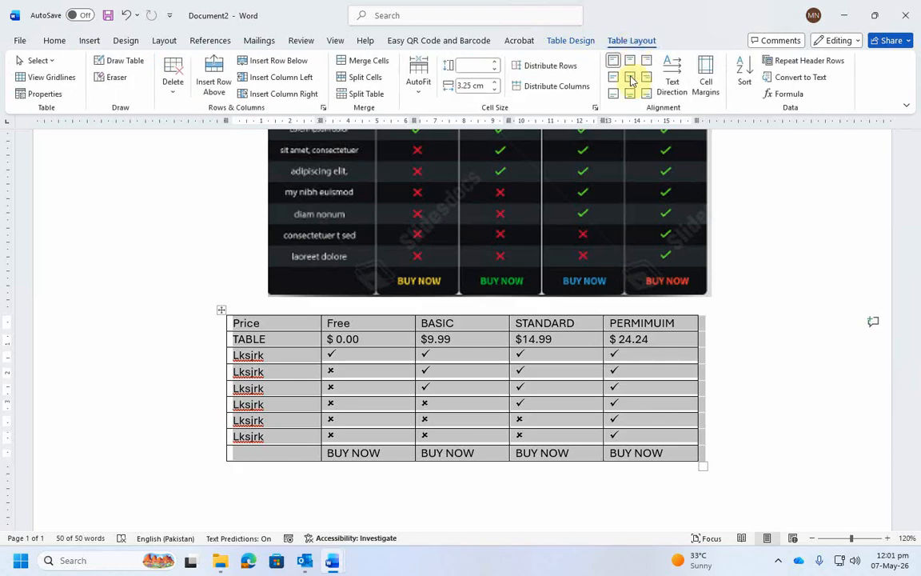
click(630, 80)
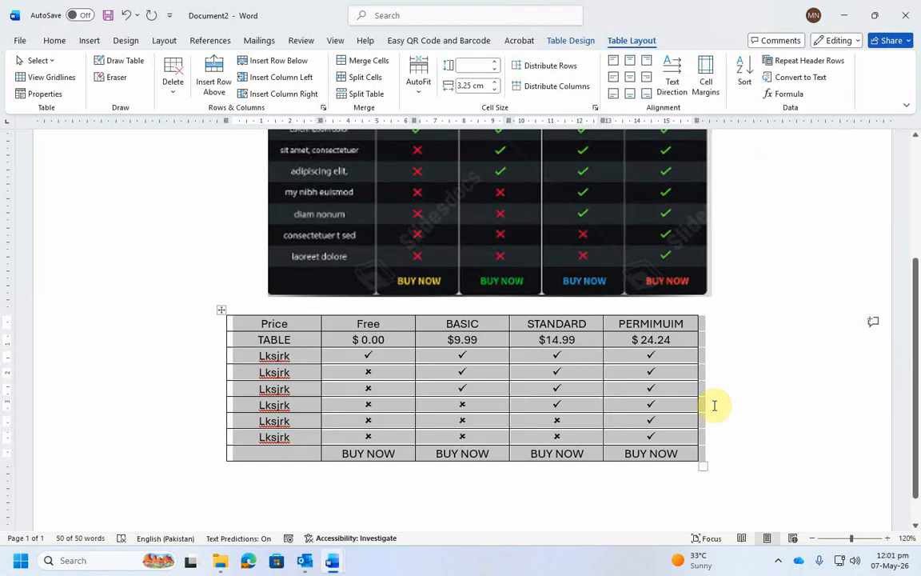
click(750, 368)
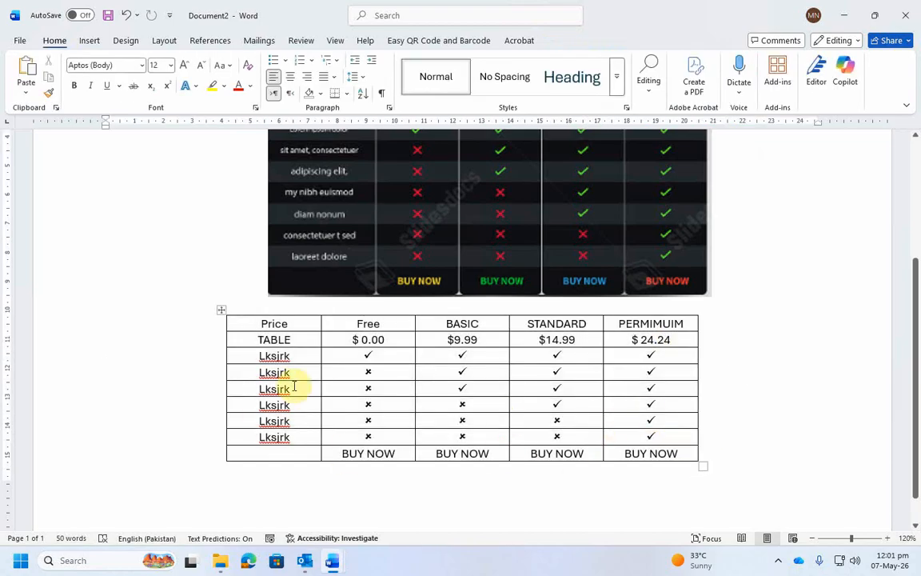
scroll(468, 448, up, 1)
scroll(468, 448, up, 1)
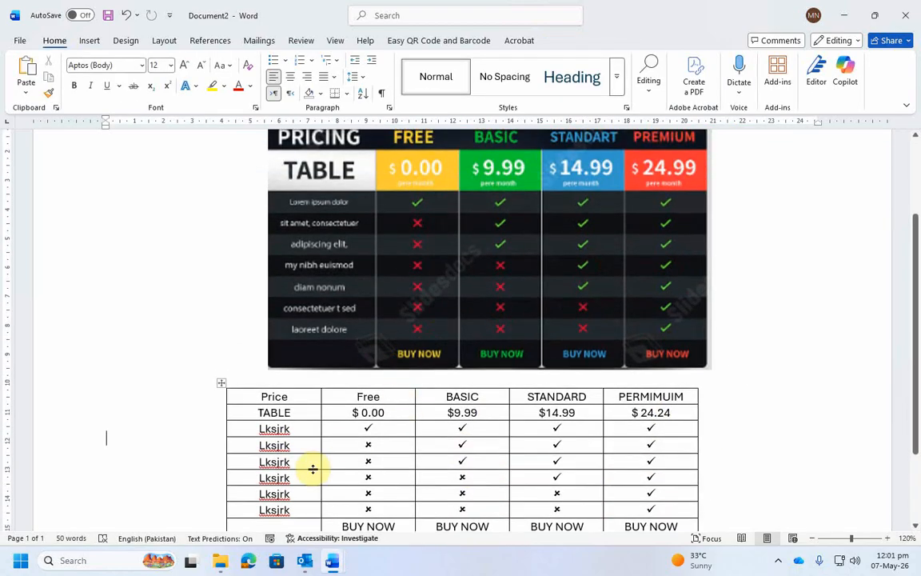
scroll(464, 472, up, 1)
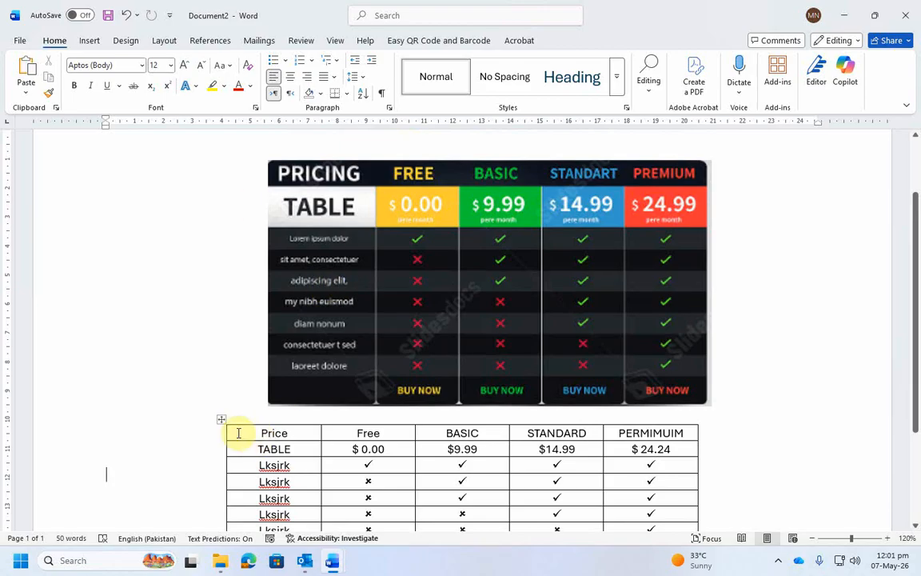
mouse_move(238, 433)
mouse_down()
mouse_move(422, 504)
mouse_move(611, 522)
mouse_move(670, 515)
mouse_move(675, 457)
mouse_up()
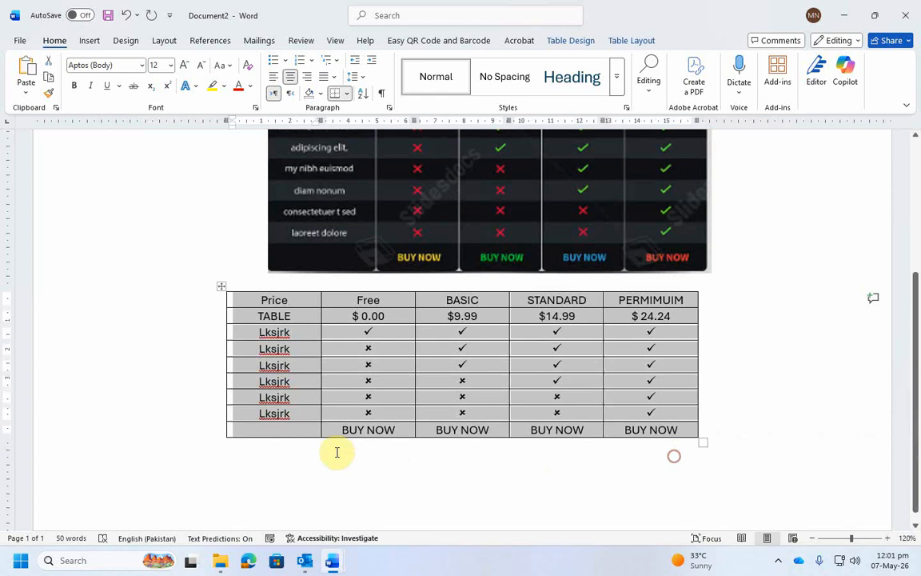
click(332, 443)
scroll(322, 288, up, 2)
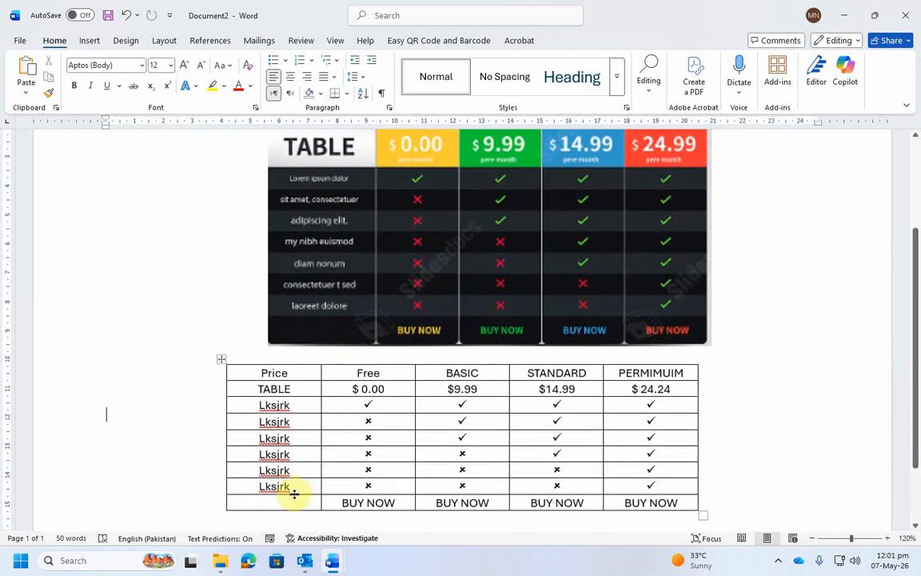
Set the font colour of the Lksjrk labels in the first column to white
drag(294, 489, 266, 403)
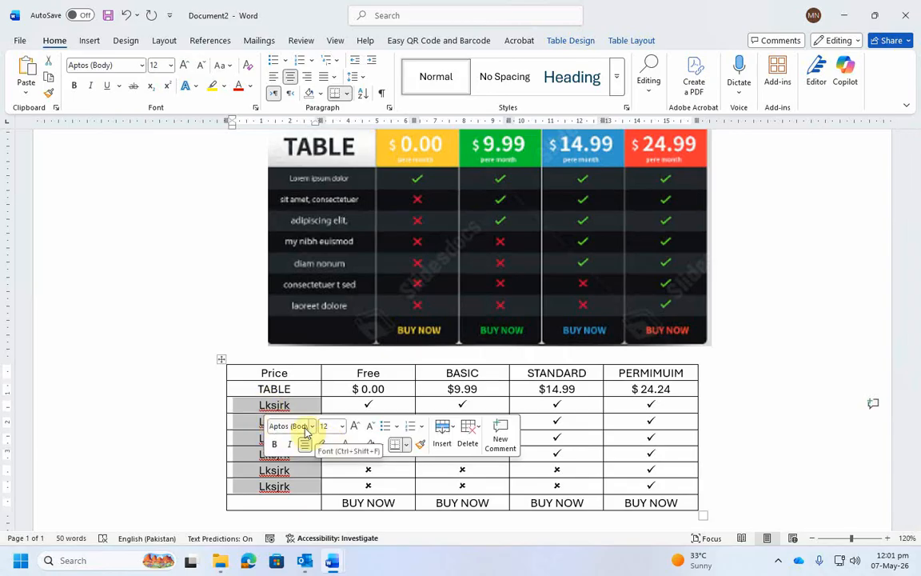
click(357, 448)
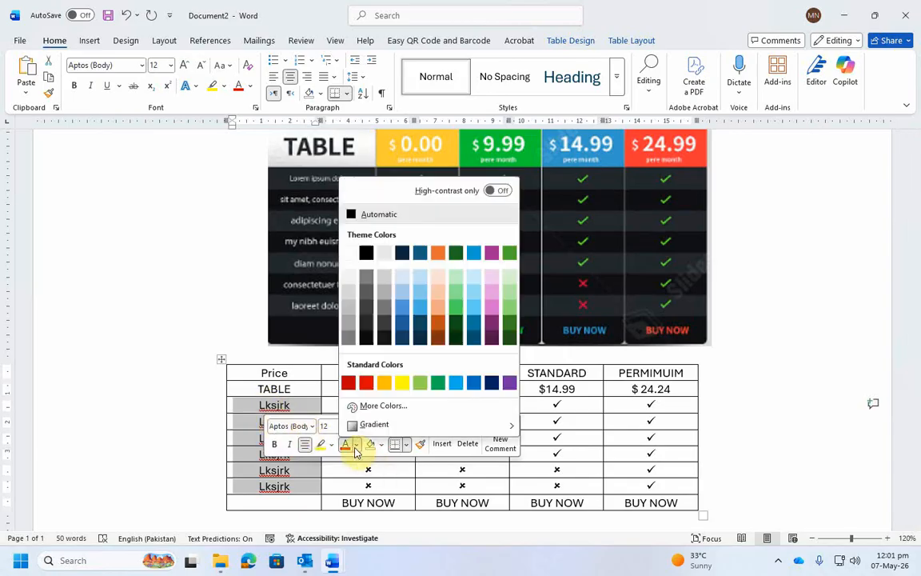
click(348, 255)
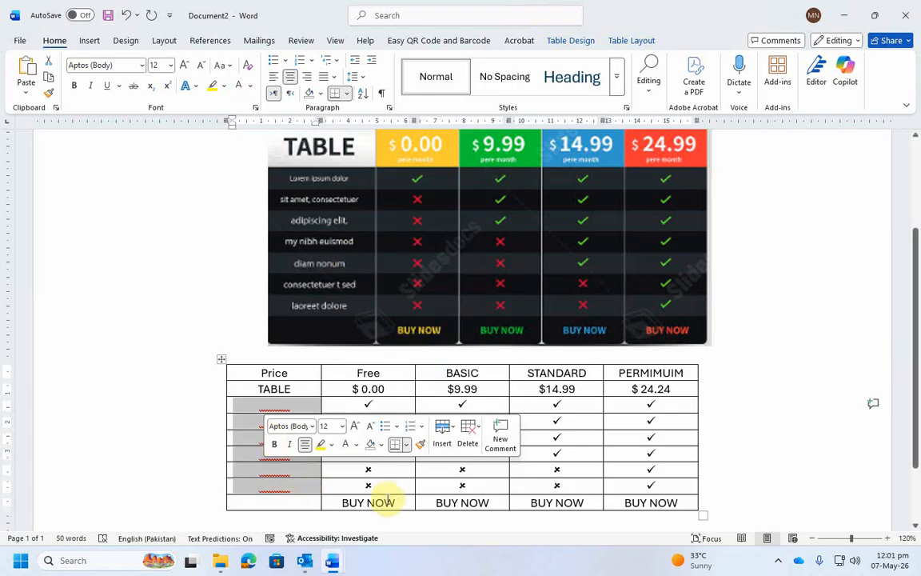
Set the font colour of the cross symbols in rows four to eight of the Free column to standard red
drag(390, 480, 357, 418)
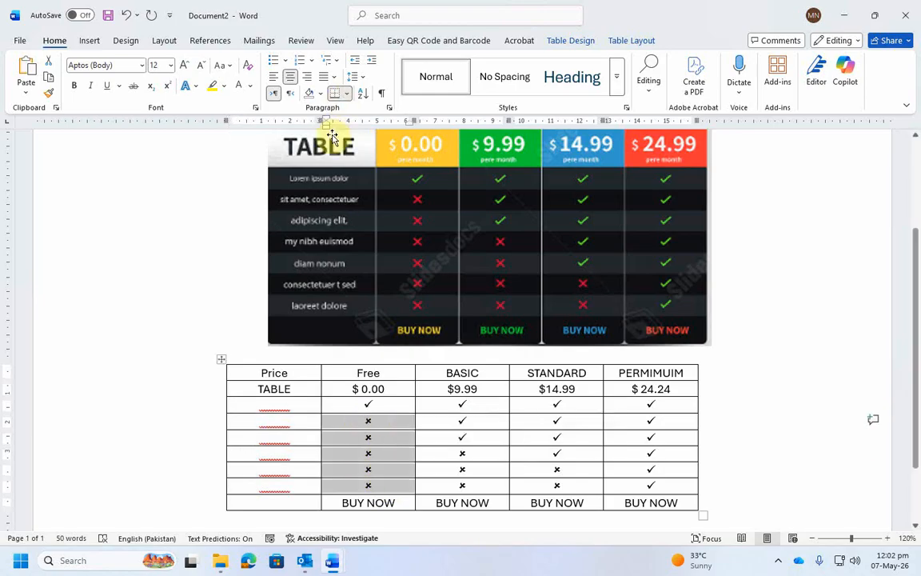
right_click(394, 419)
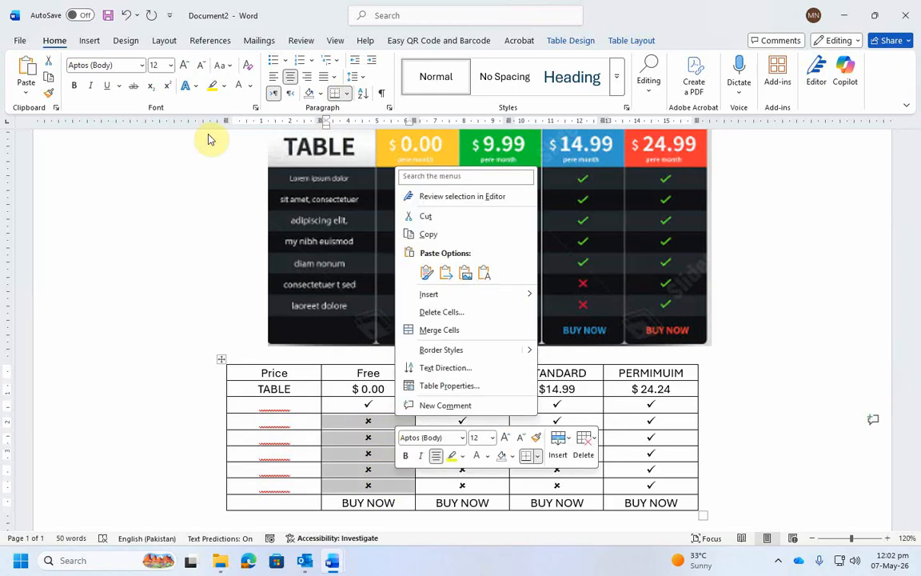
click(248, 88)
click(248, 86)
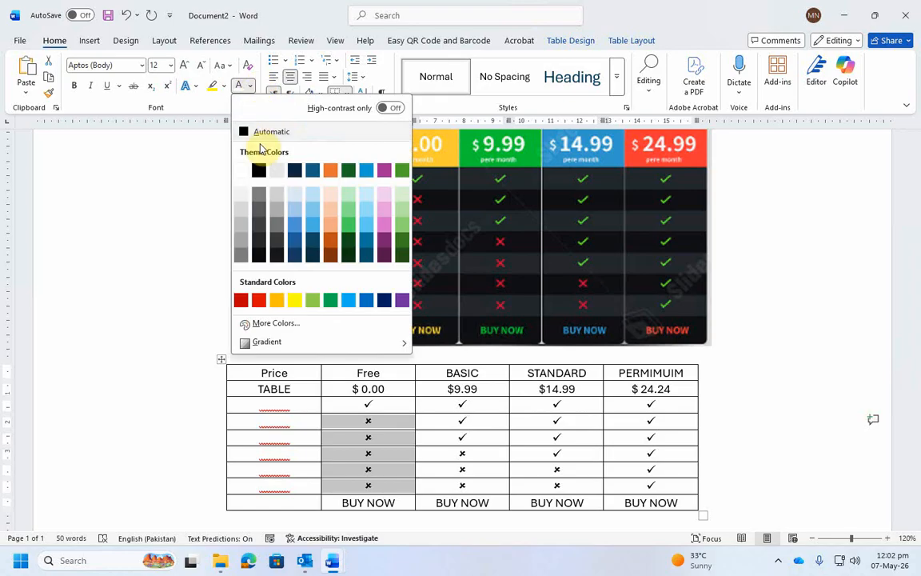
click(259, 302)
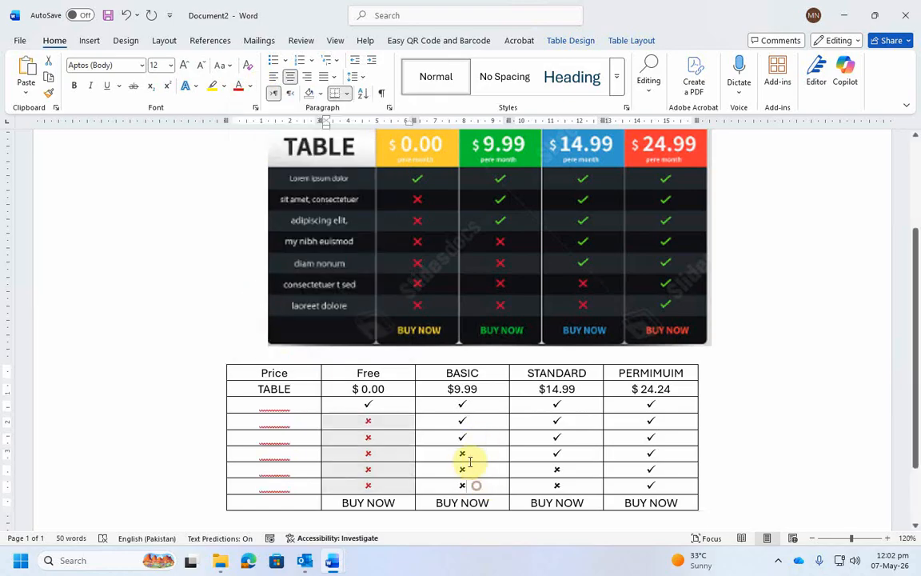
Set the font colour of the cross symbols in the BASIC and STANDARD columns to standard red
drag(470, 485, 467, 461)
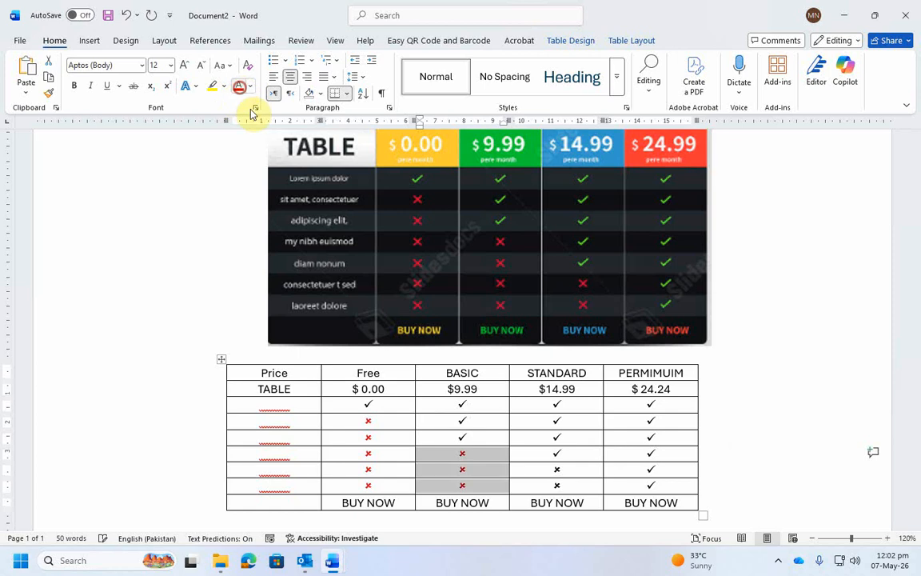
drag(552, 471, 561, 485)
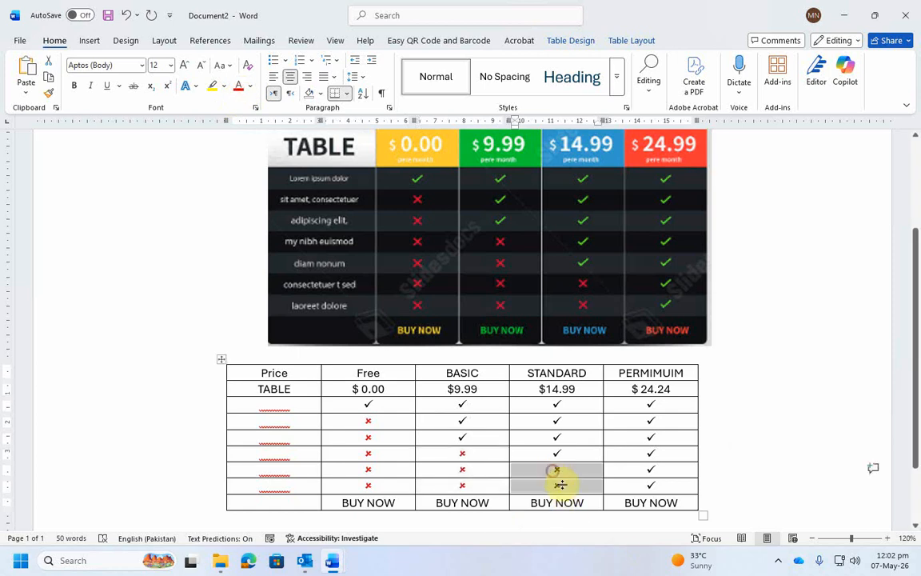
click(238, 88)
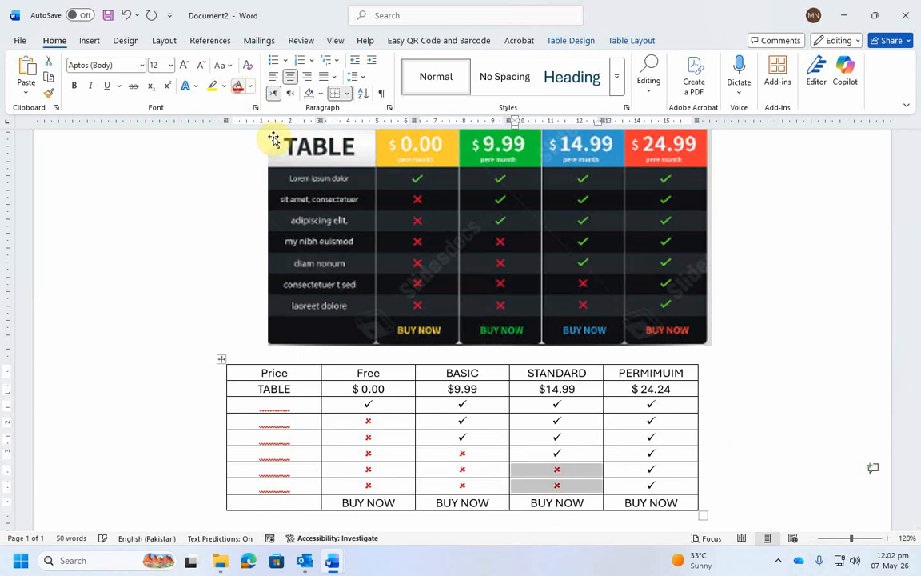
Set the font colour of the check marks in all four plan columns to standard green
drag(668, 486, 627, 405)
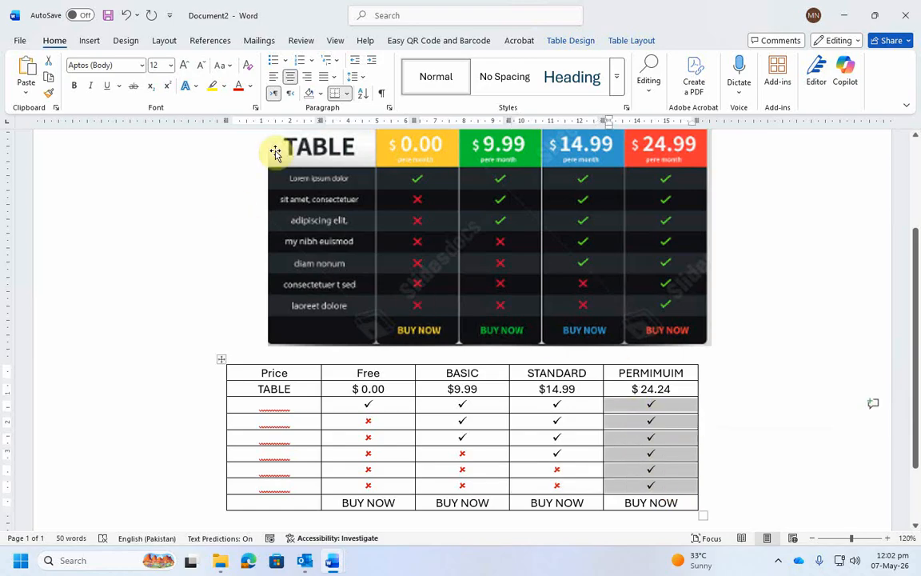
click(253, 88)
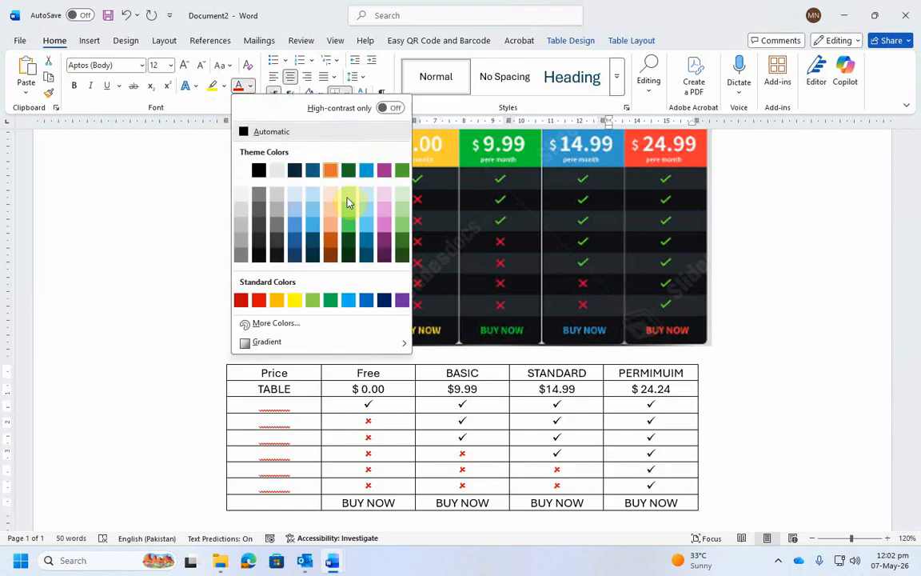
click(330, 294)
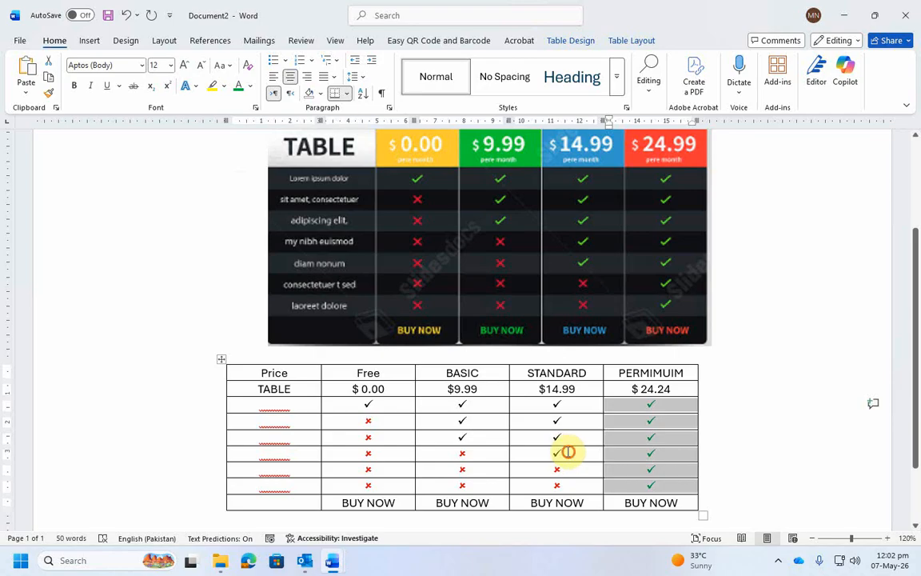
drag(568, 453, 551, 405)
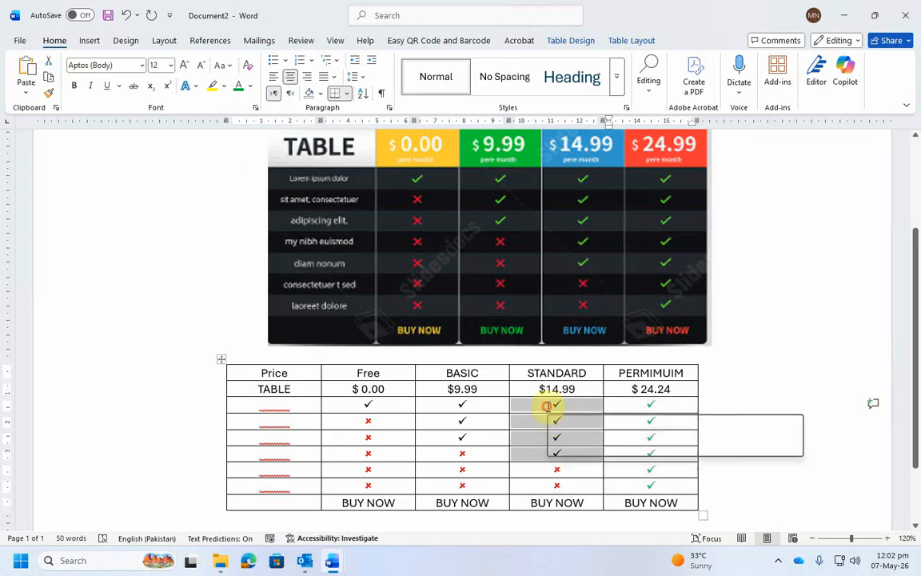
click(241, 90)
drag(475, 432, 452, 406)
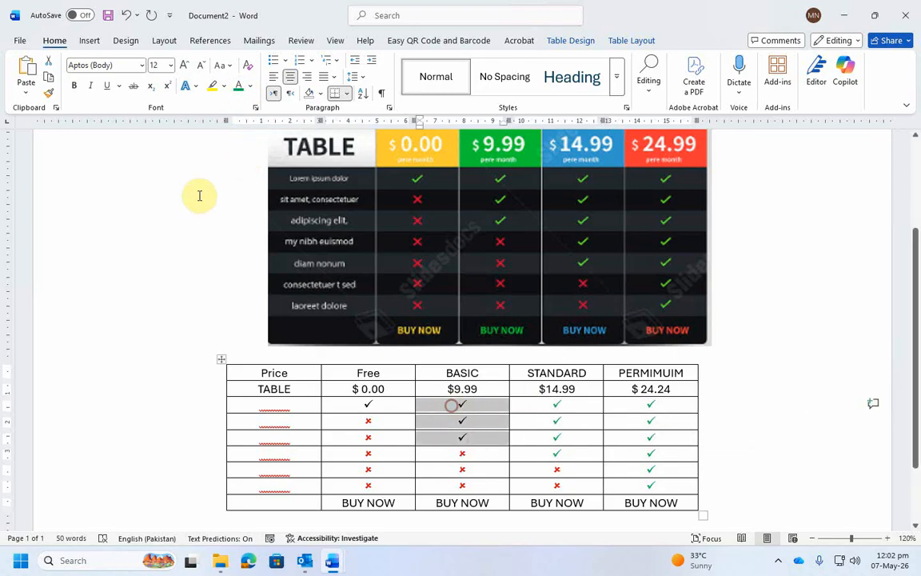
click(239, 91)
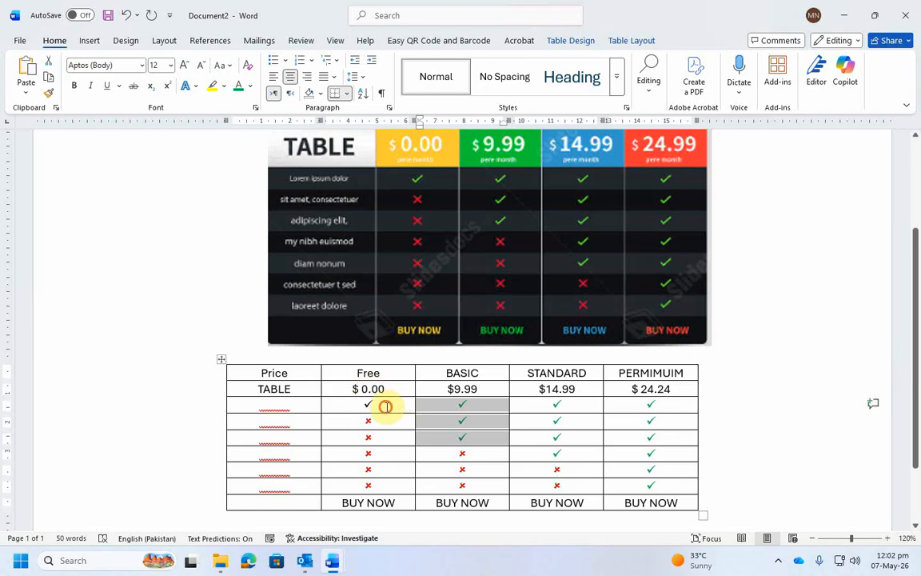
drag(385, 406, 366, 401)
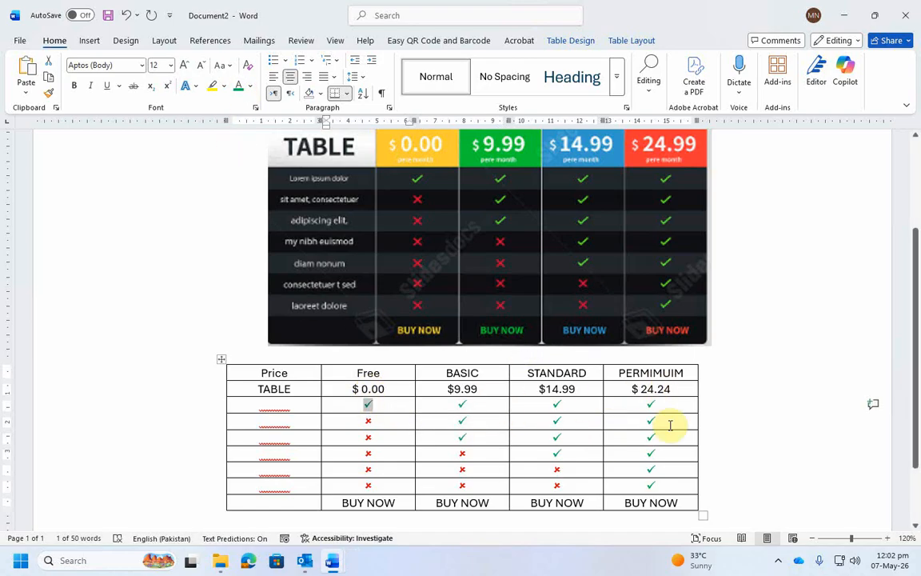
Make the table's second row bold and set the font colour of its four prices to white
drag(674, 389, 306, 391)
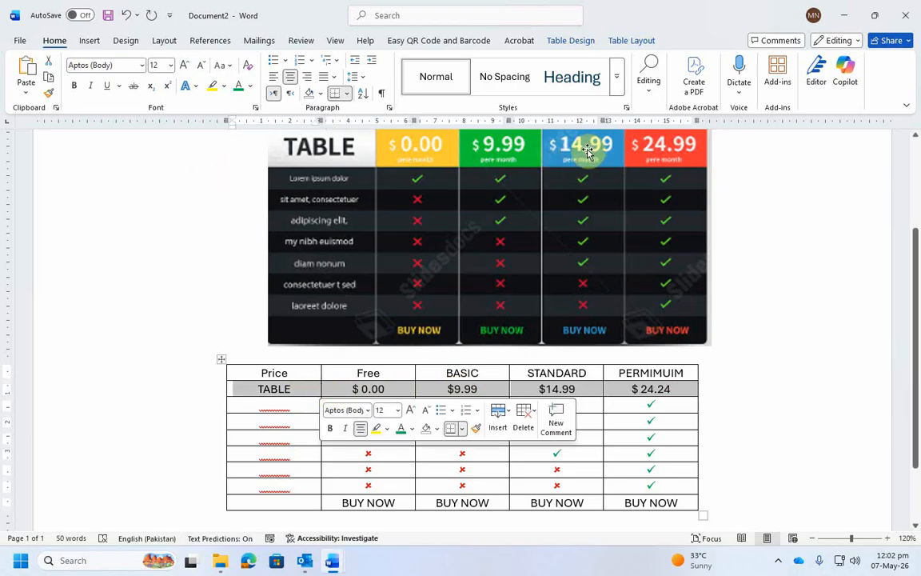
click(73, 86)
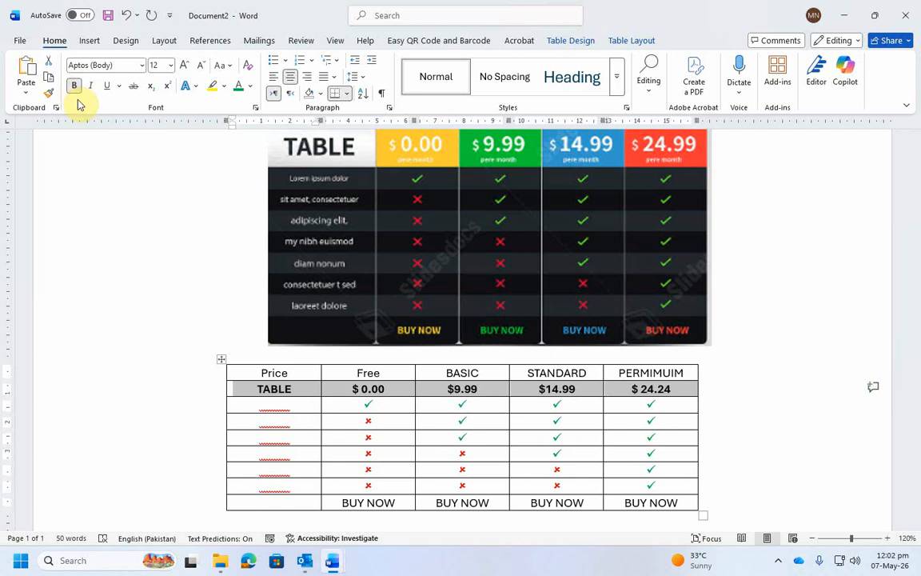
drag(355, 390, 632, 389)
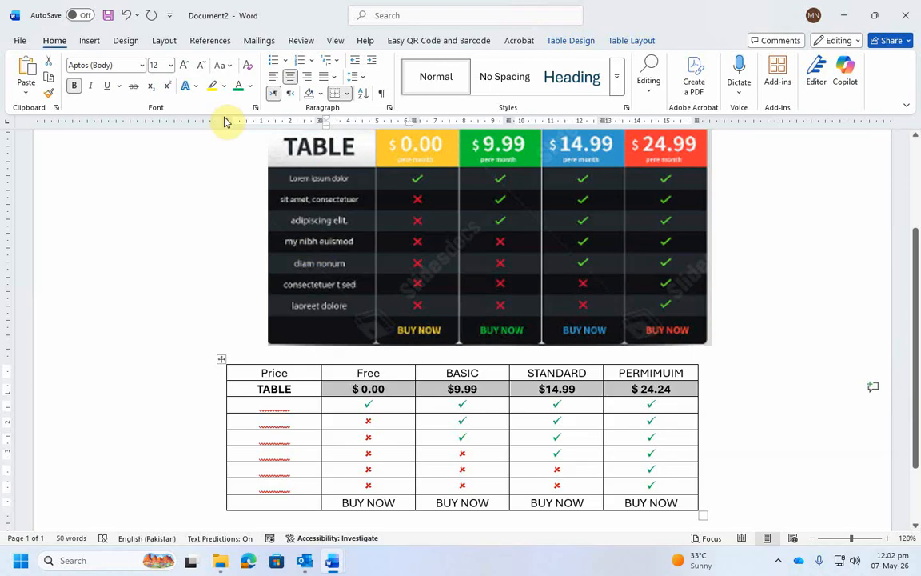
click(252, 89)
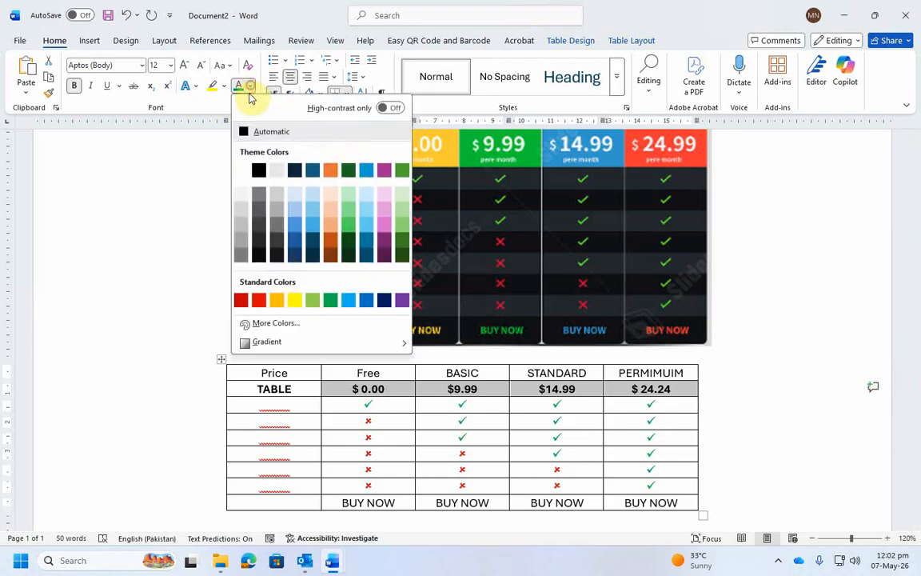
click(249, 173)
Set the font colour of the Free heading to standard yellow and the BASIC heading to standard green
scroll(591, 425, up, 2)
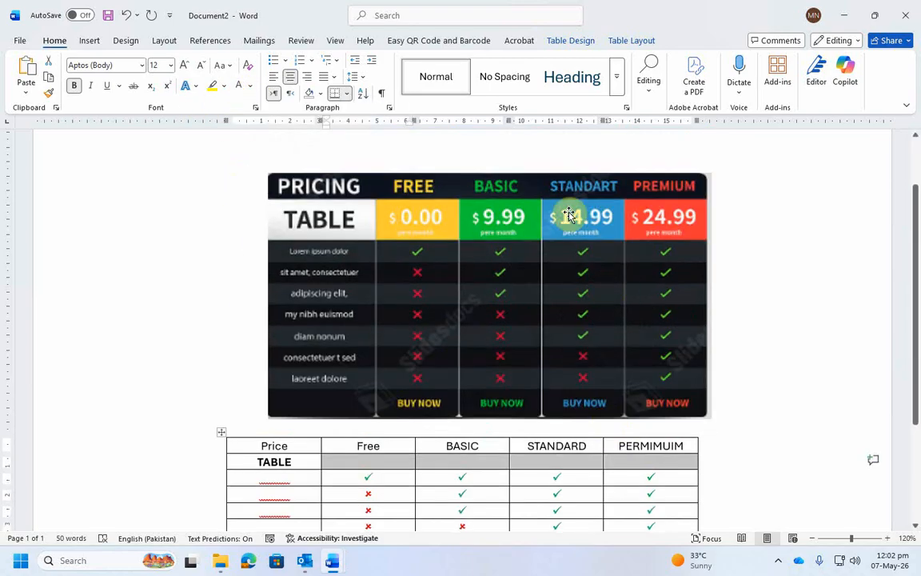
double_click(374, 448)
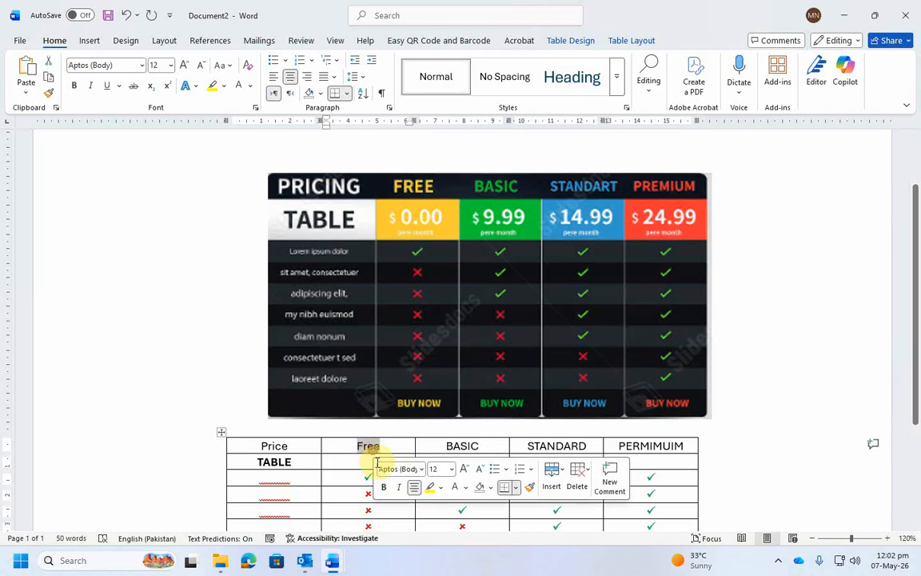
click(466, 487)
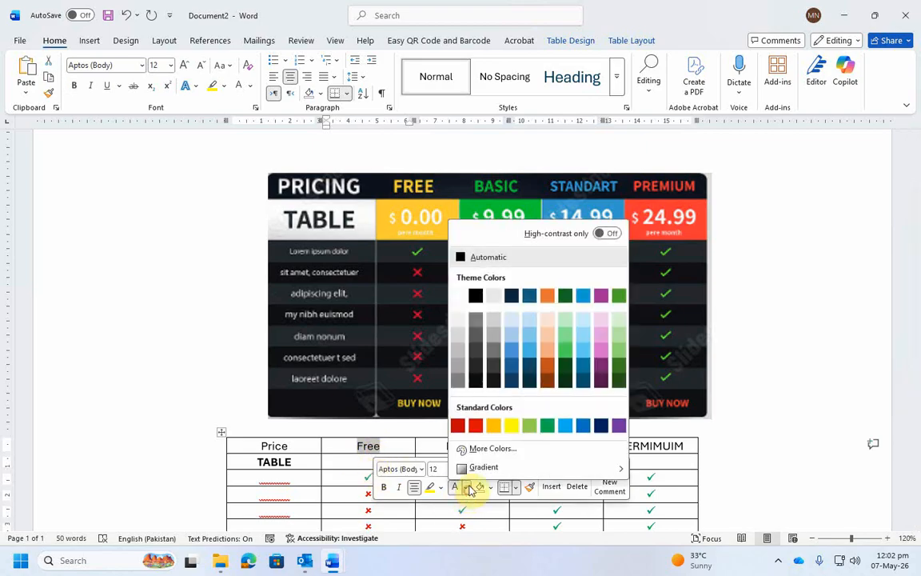
click(512, 432)
double_click(462, 446)
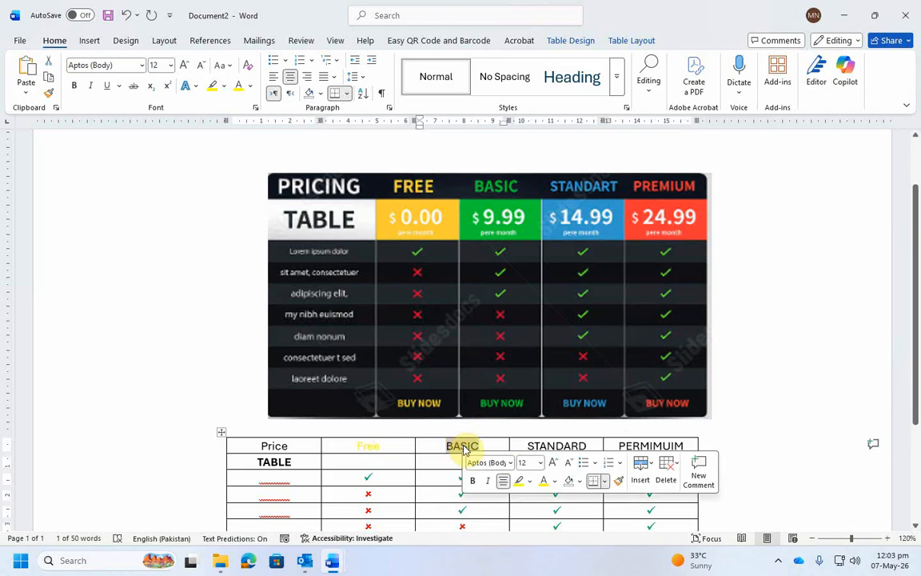
click(554, 480)
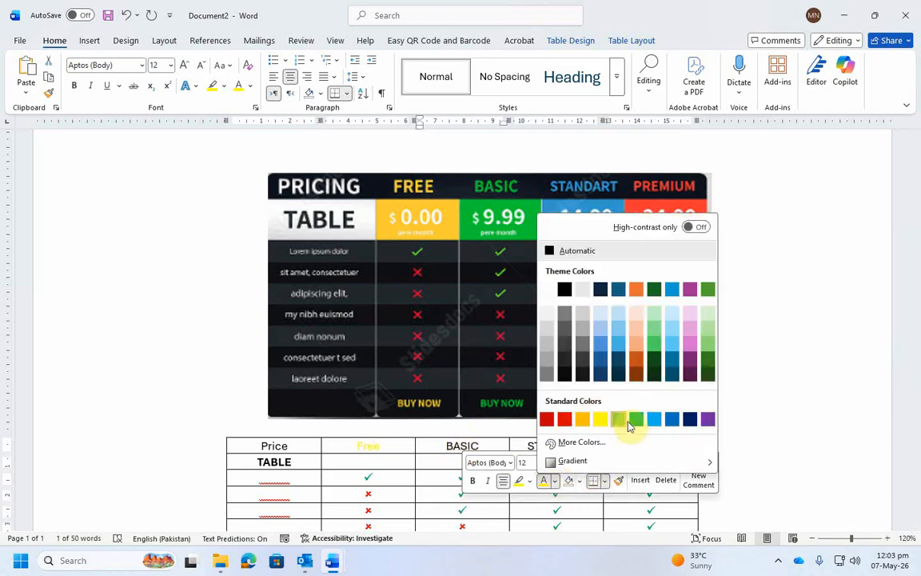
click(629, 423)
Set the font colour of the STANDARD heading to light blue and the PERMIMUIM heading to red
double_click(558, 446)
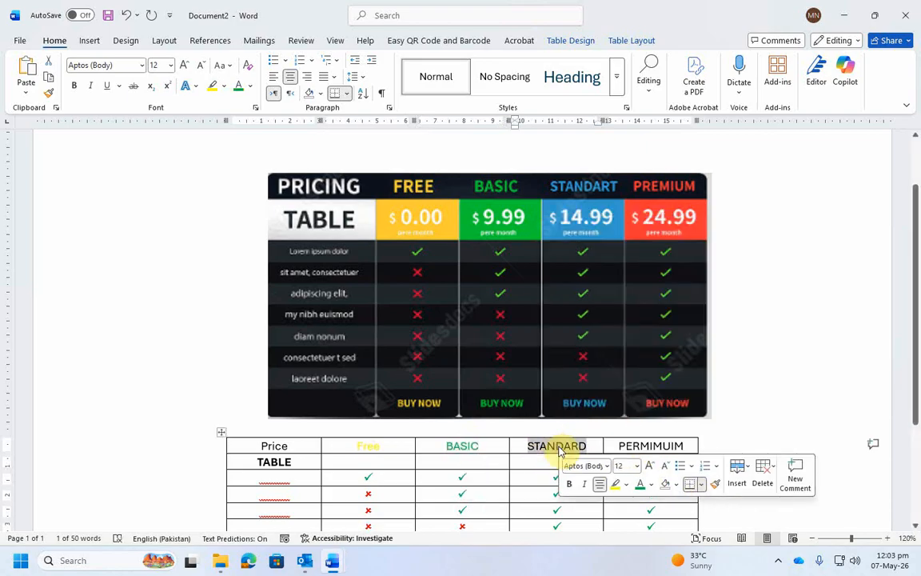
click(654, 489)
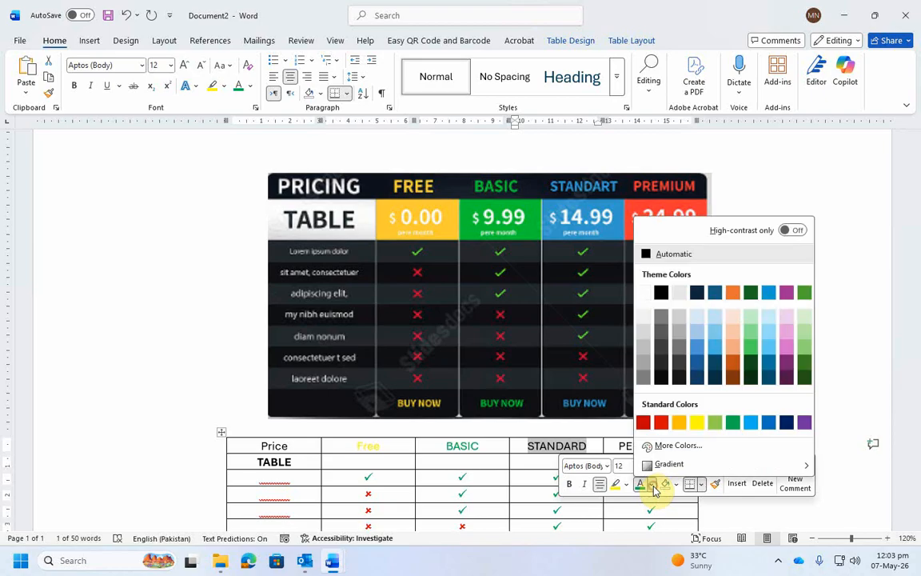
click(751, 422)
double_click(650, 449)
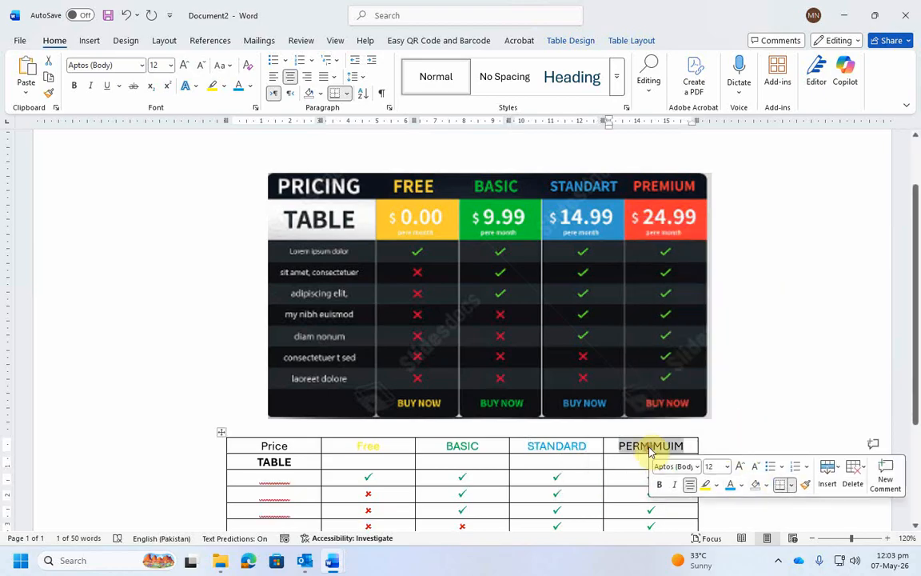
click(741, 485)
click(751, 423)
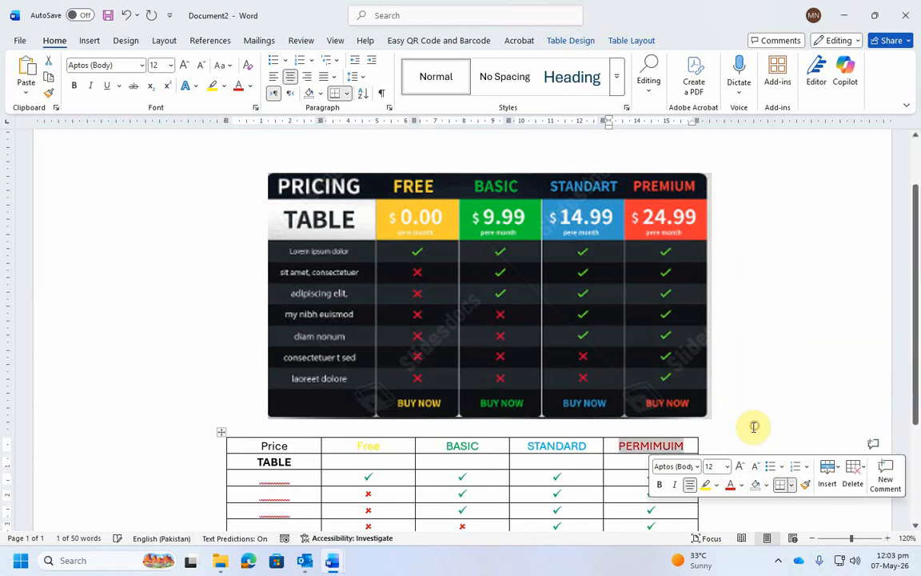
Select the whole pricing table and show its table design options
scroll(558, 408, down, 3)
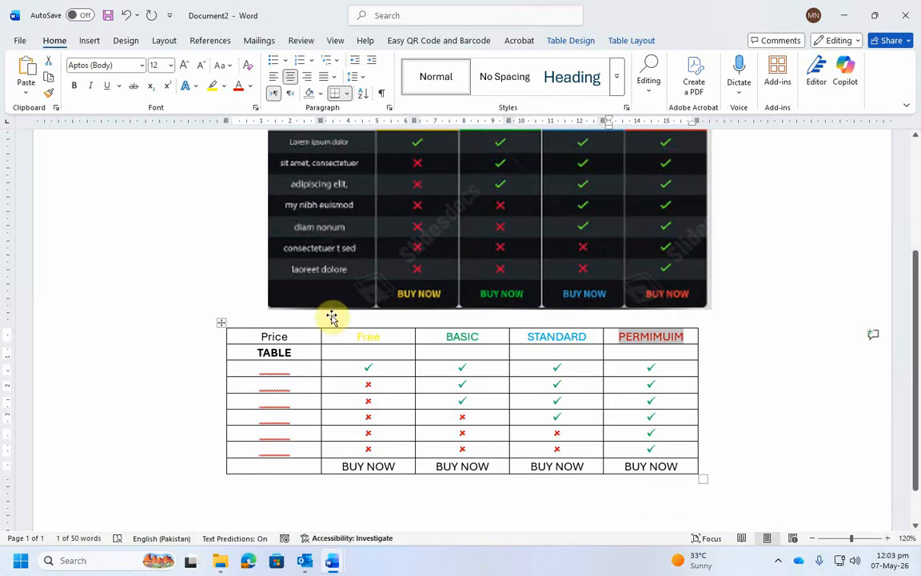
click(221, 324)
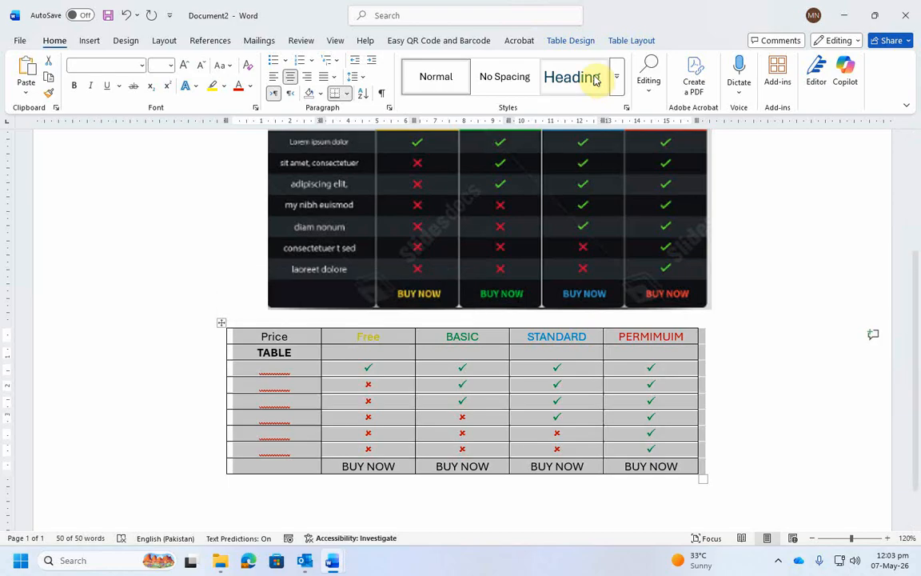
click(562, 41)
click(495, 86)
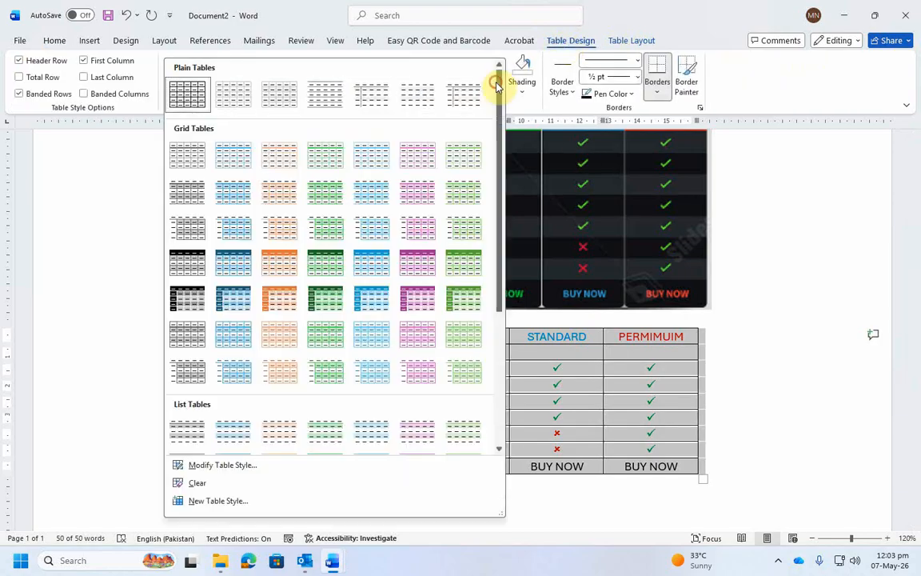
drag(498, 158, 499, 271)
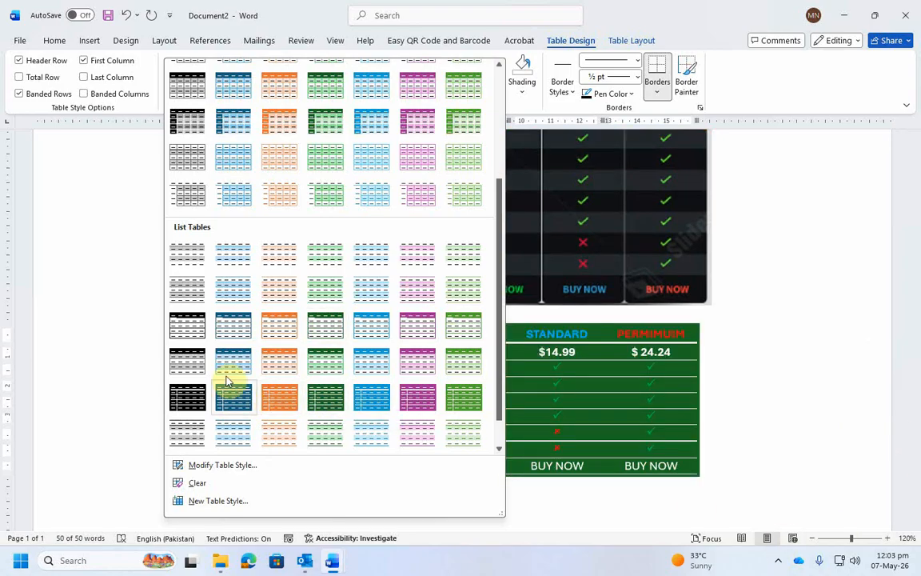
click(210, 468)
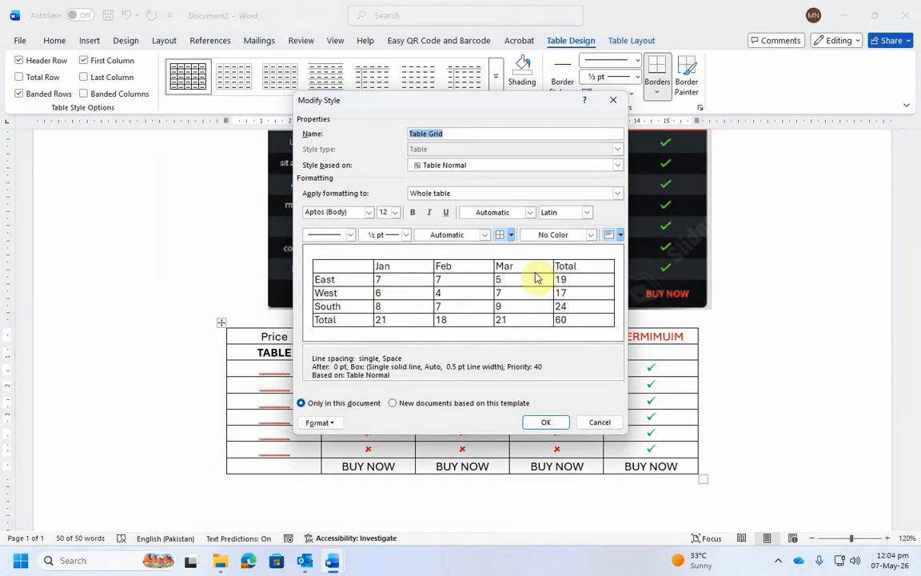
click(611, 426)
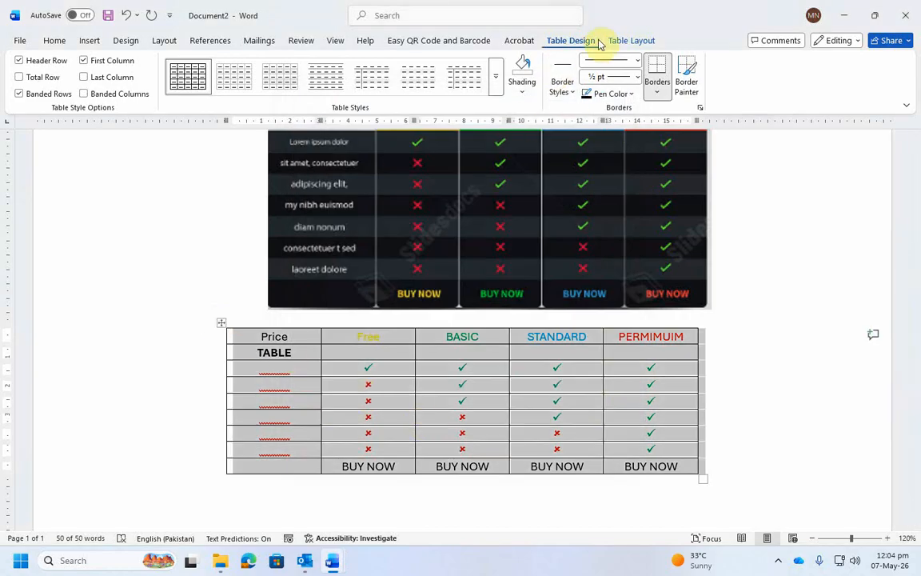
Apply the grid table style with a dark blue header row and first column and light blue banded rows
click(496, 76)
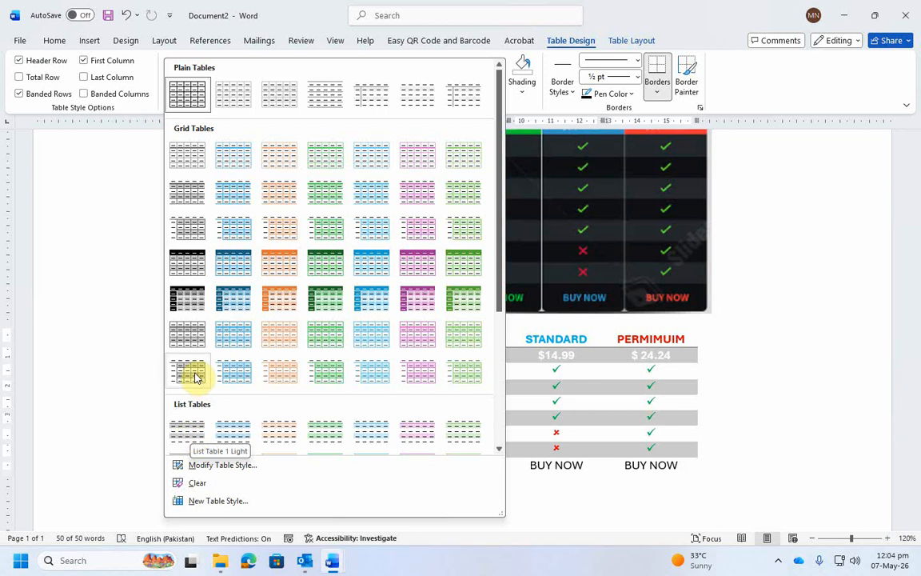
click(232, 302)
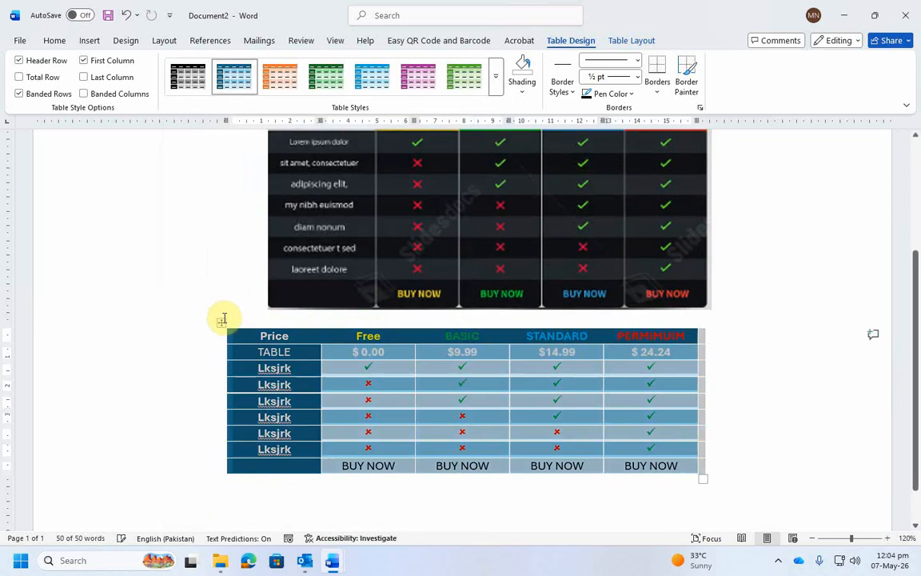
click(784, 436)
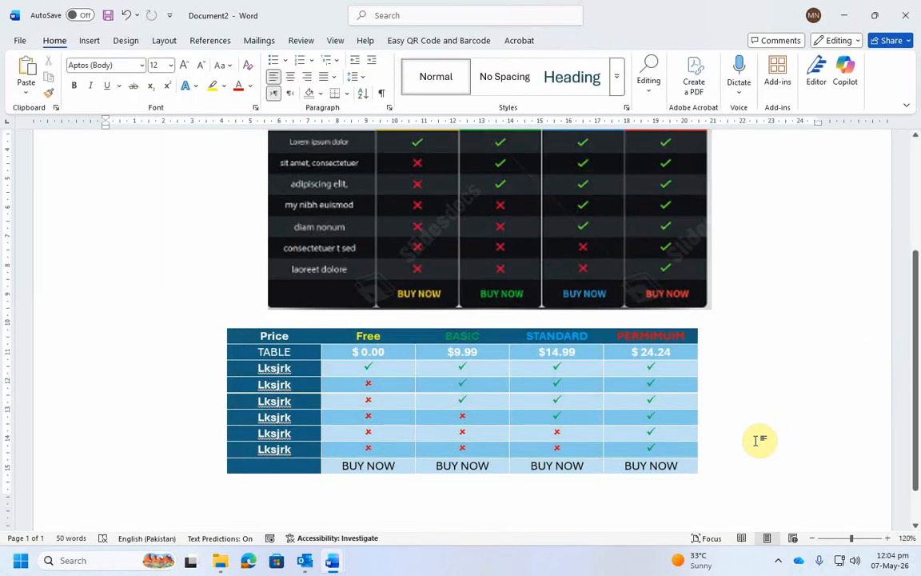
Enlarge the whole table proportionally to about 17 cm wide, with taller rows
click(395, 380)
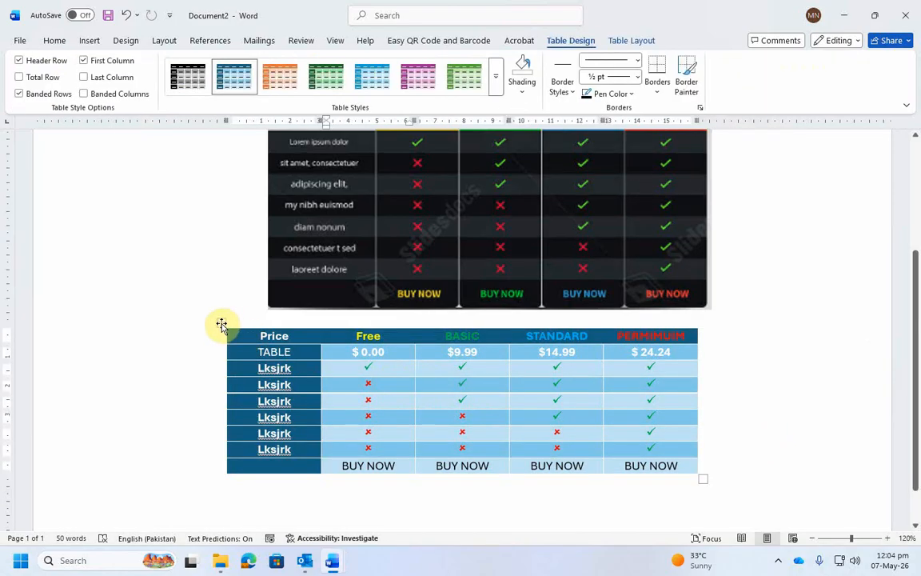
click(222, 324)
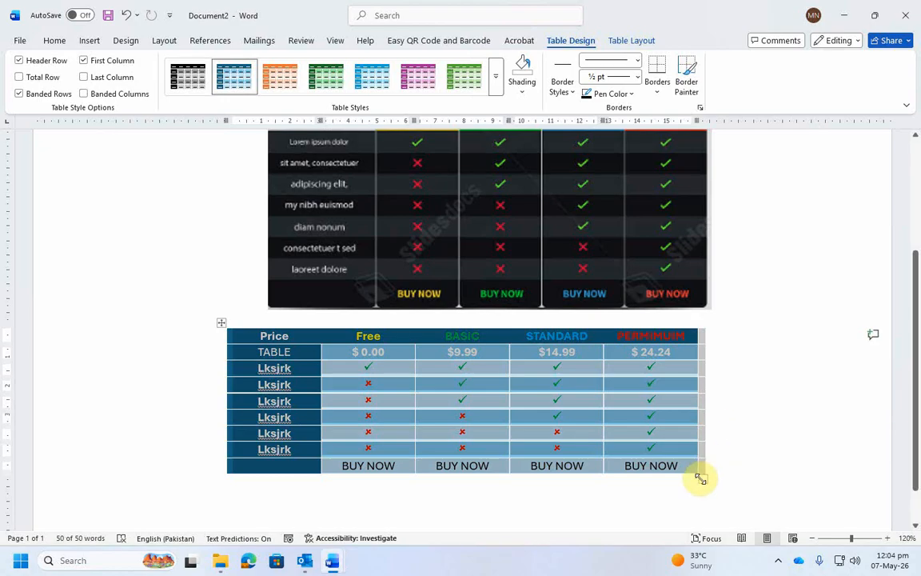
drag(699, 477, 732, 513)
click(472, 395)
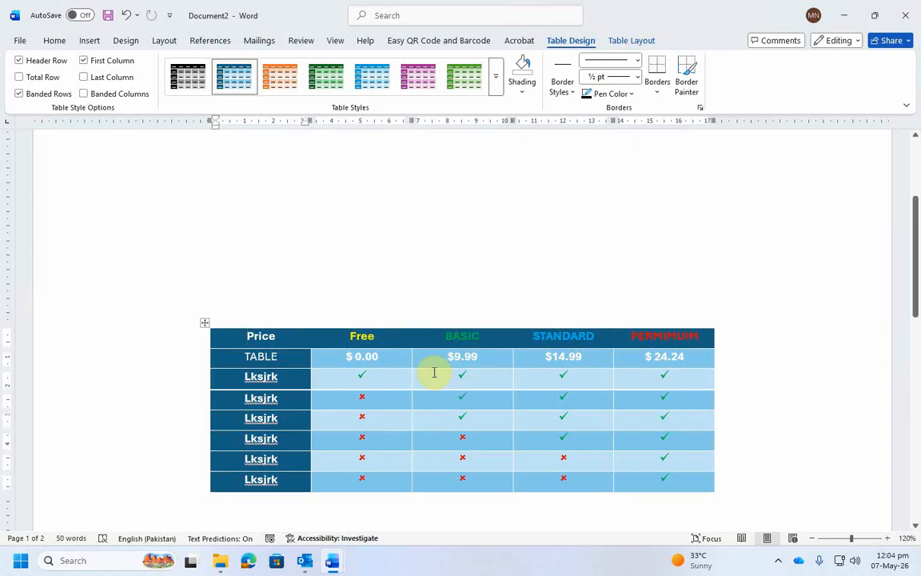
Undo the last enlargement of the pricing table and enlarge it only slightly instead, to about 16.5 cm wide
scroll(549, 255, up, 5)
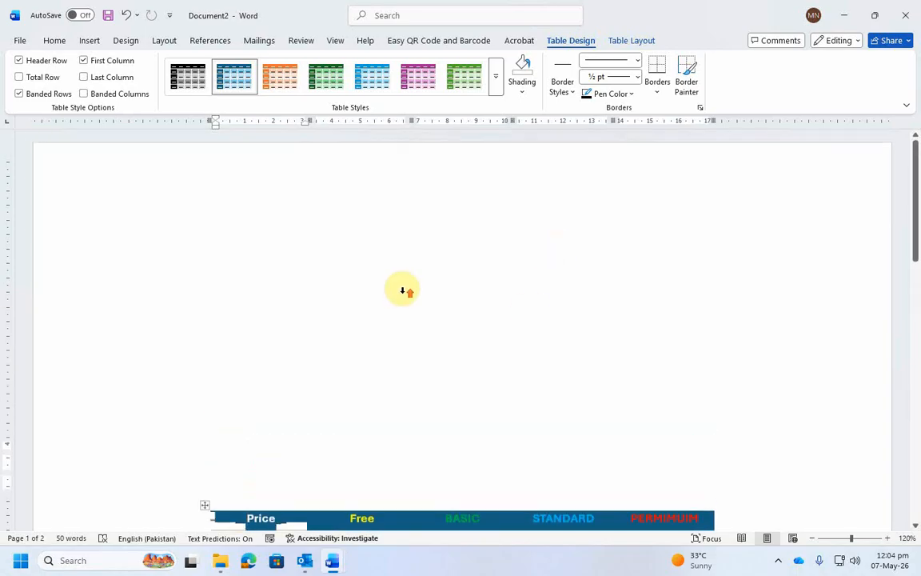
scroll(416, 319, down, 4)
scroll(480, 372, down, 5)
scroll(668, 360, up, 2)
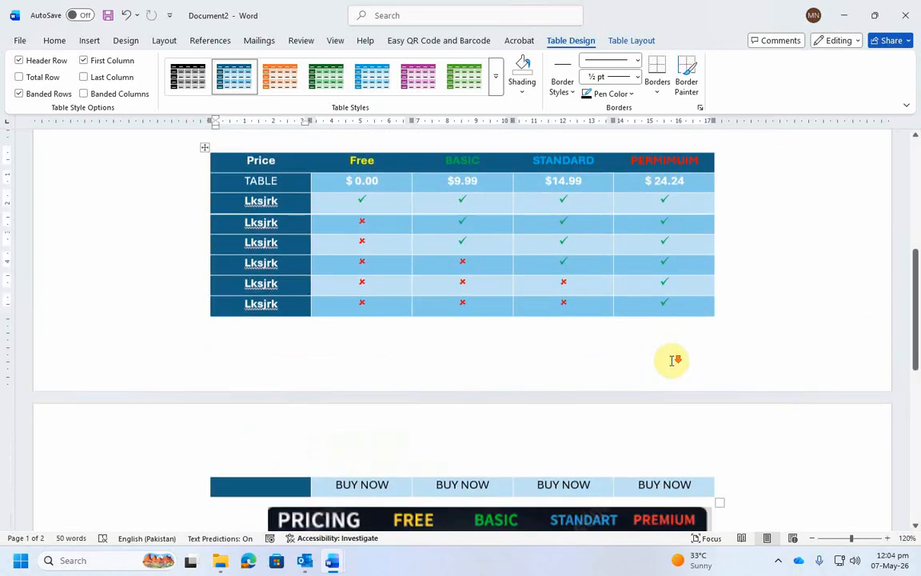
key(ctrl+z)
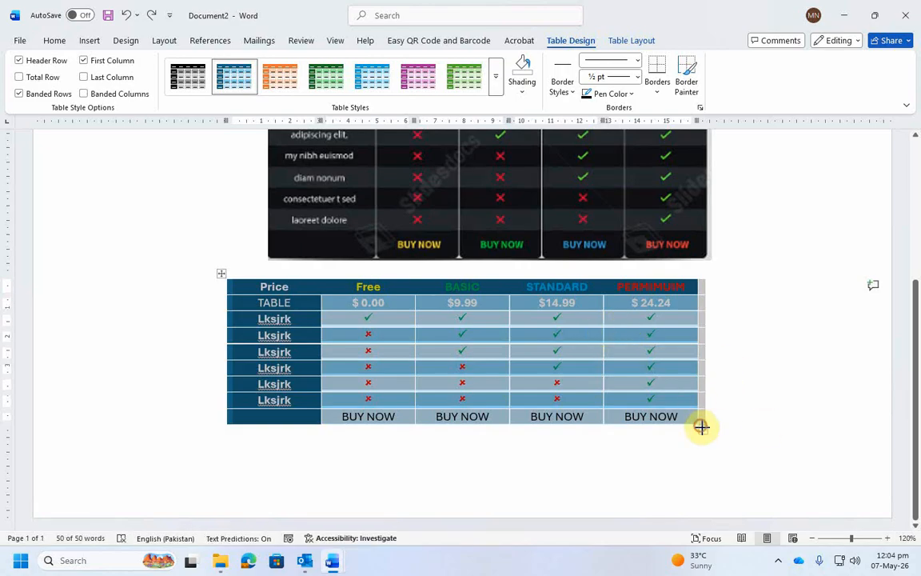
drag(701, 427, 269, 286)
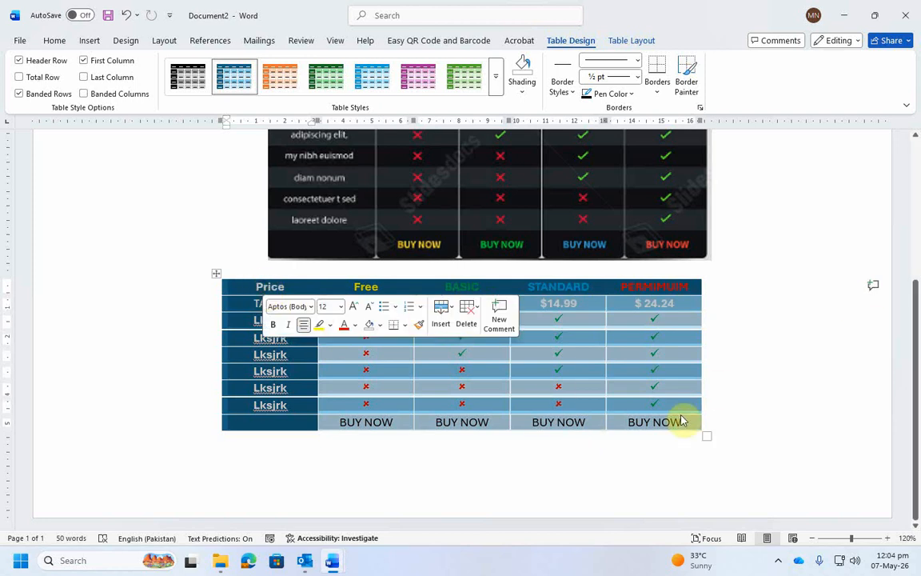
click(698, 339)
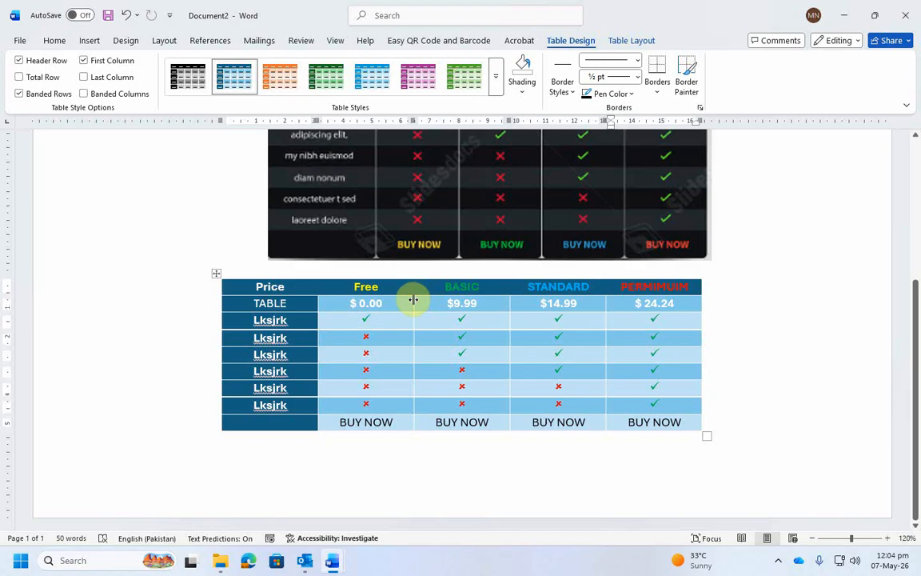
Adjust the borders of the Free, BASIC, STANDARD and PERMIMUIM columns, narrowing the whole table to about 16 cm
drag(413, 302, 394, 302)
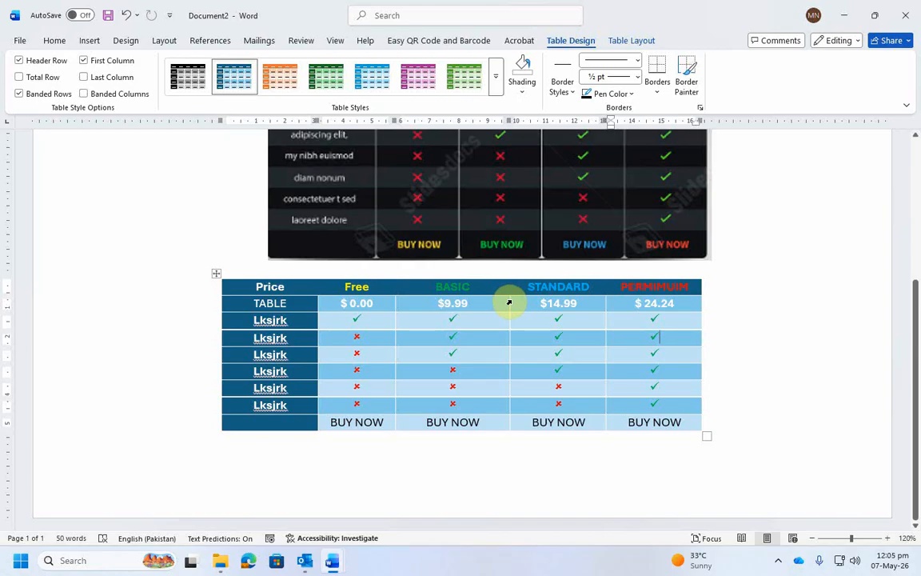
drag(510, 302, 490, 305)
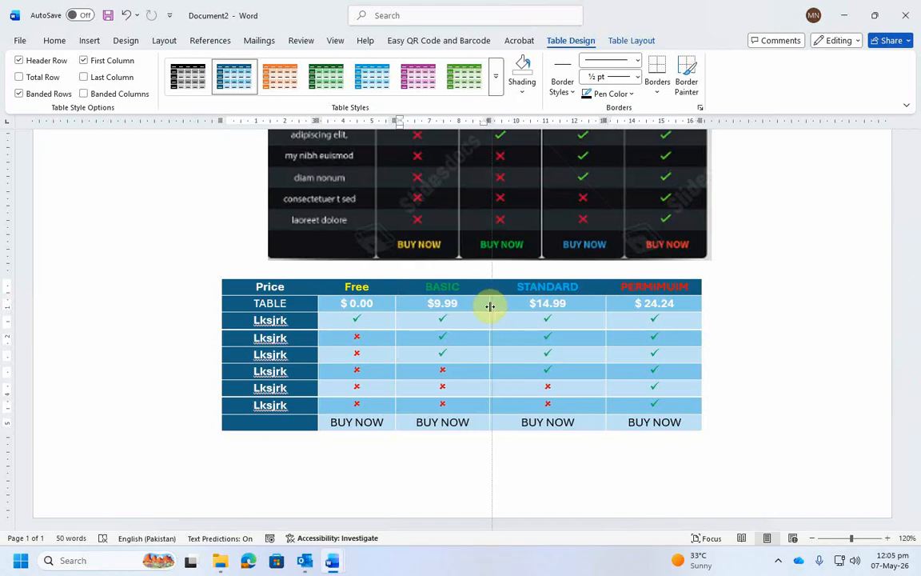
drag(606, 302, 590, 303)
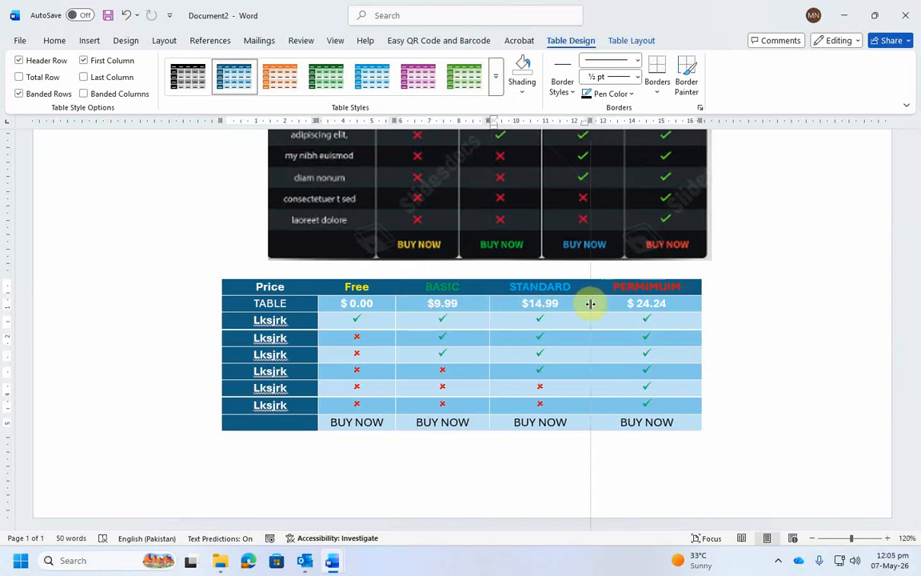
click(664, 336)
drag(698, 305, 686, 310)
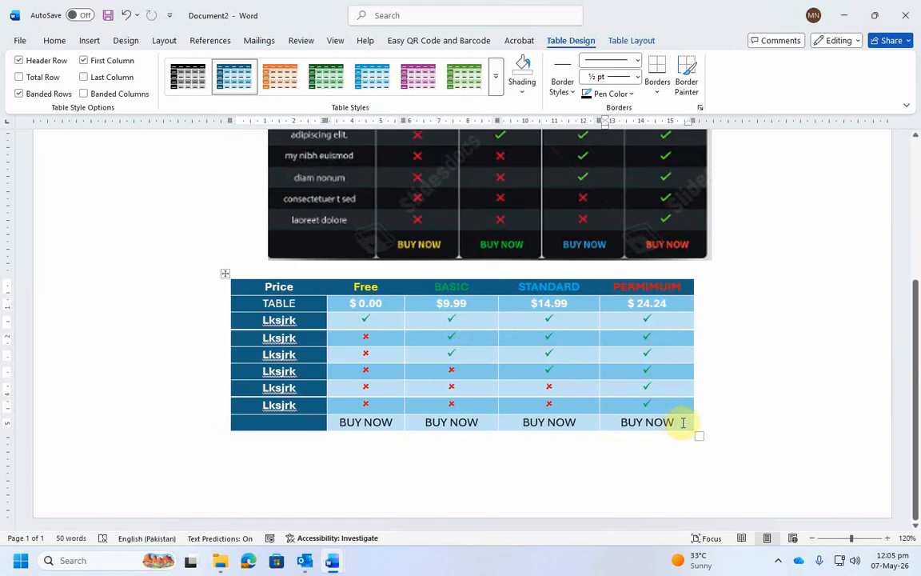
Distribute all columns of the pricing table evenly across its width
drag(684, 422, 252, 294)
click(632, 40)
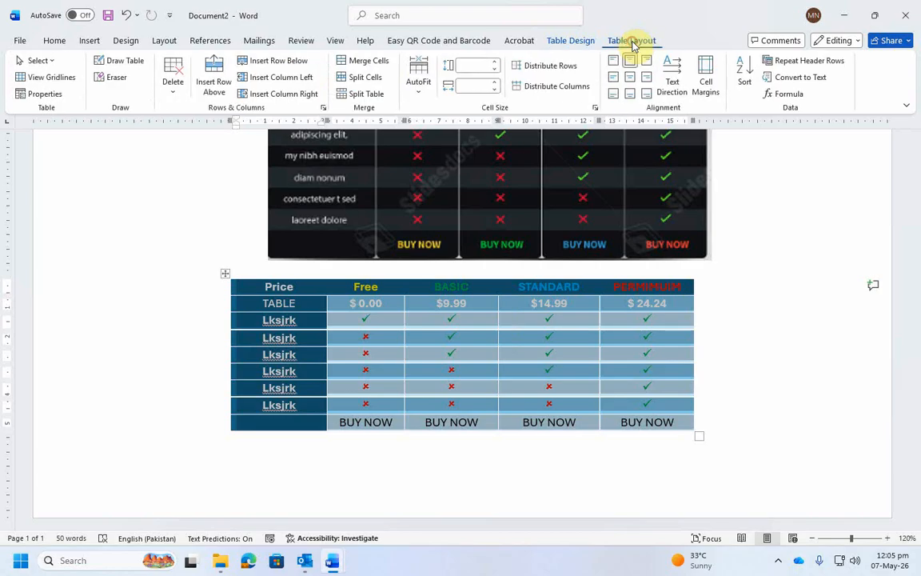
click(548, 93)
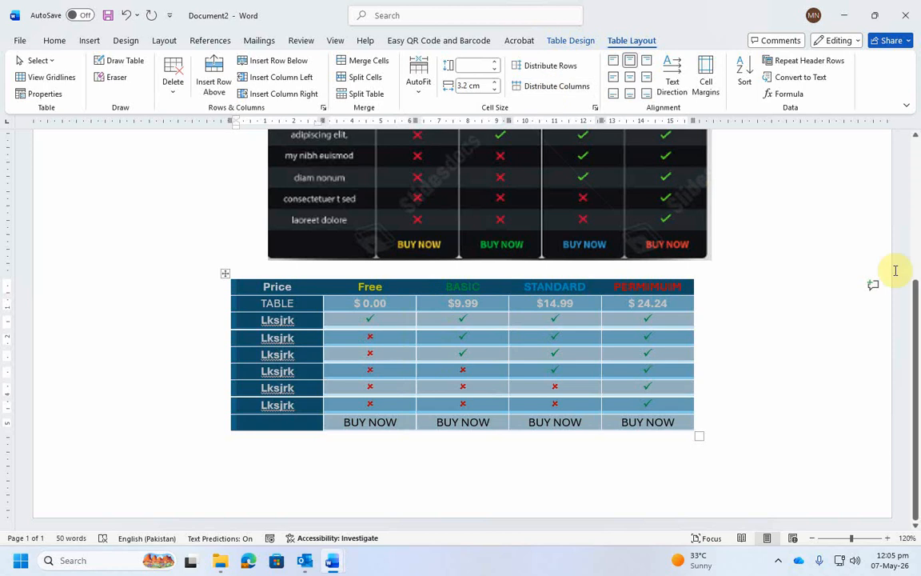
click(704, 402)
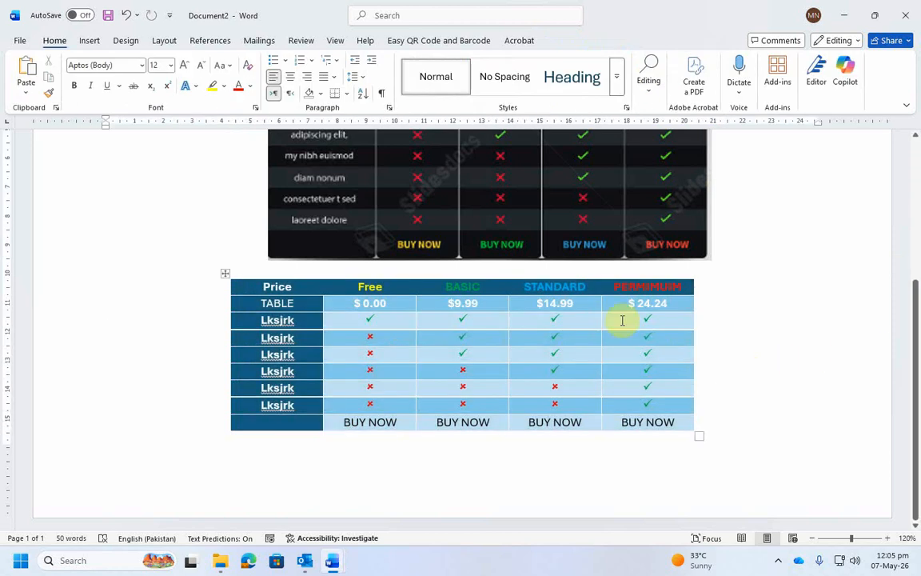
Increase the font size of the whole TABLE price row to 20
scroll(672, 344, up, 4)
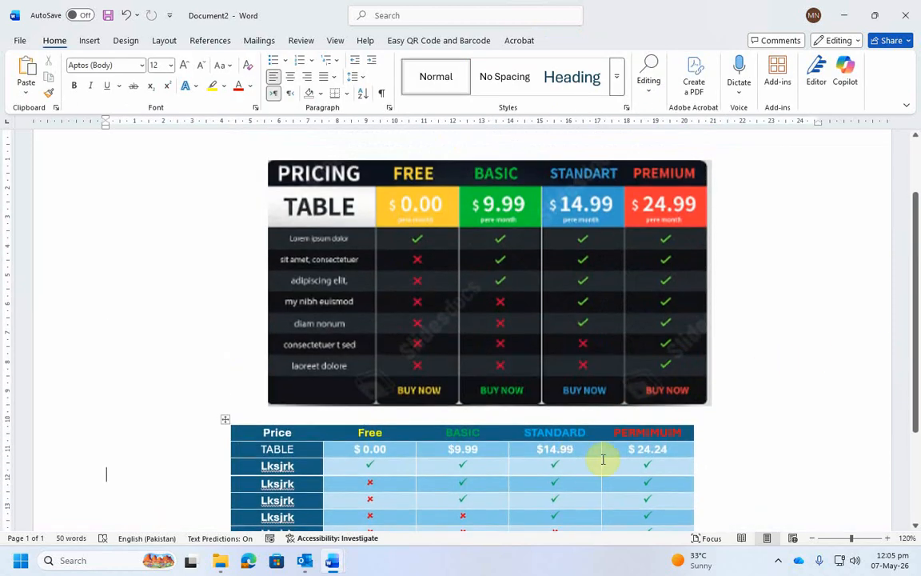
drag(688, 450, 245, 445)
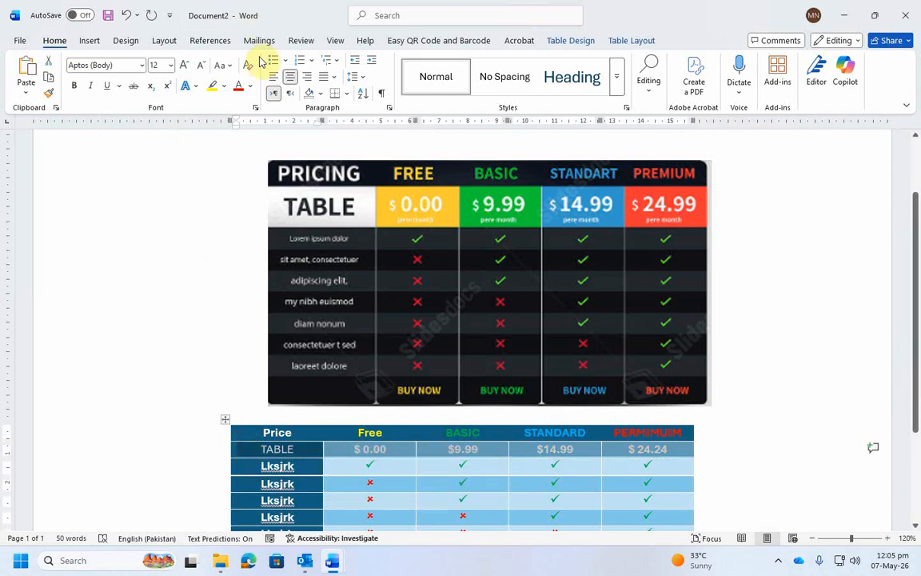
click(186, 67)
click(186, 67)
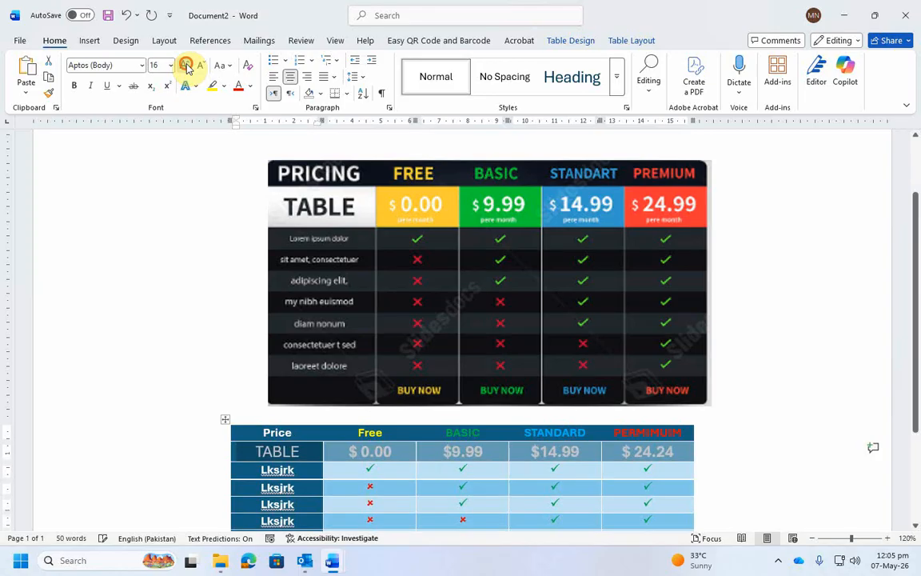
click(187, 67)
click(186, 67)
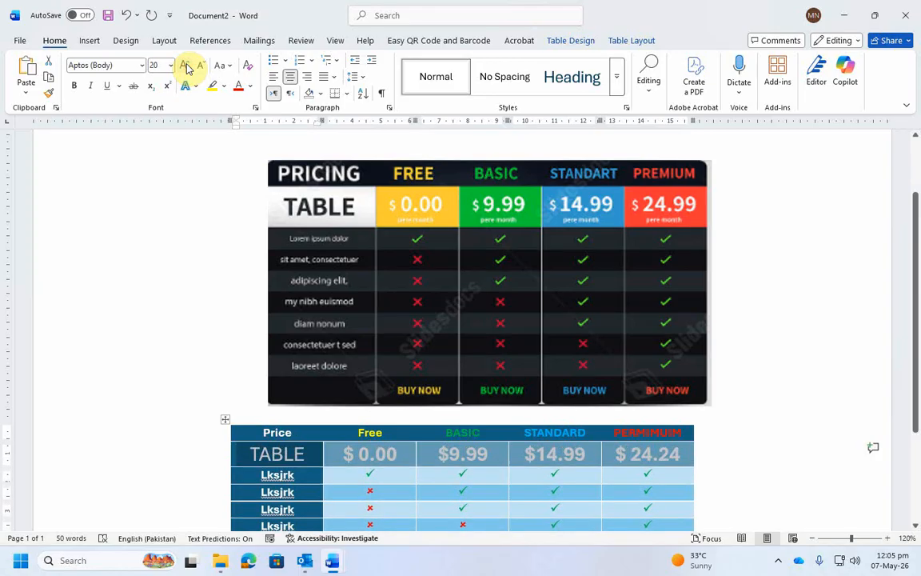
Shade the $9.99 cell in the BASIC column with a medium green from the theme colours
click(488, 454)
drag(502, 456, 424, 454)
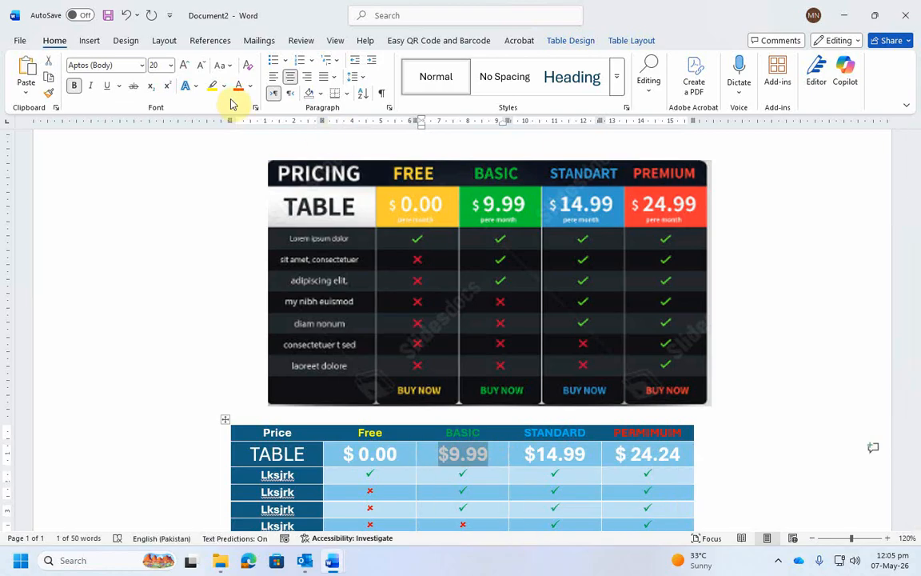
click(319, 94)
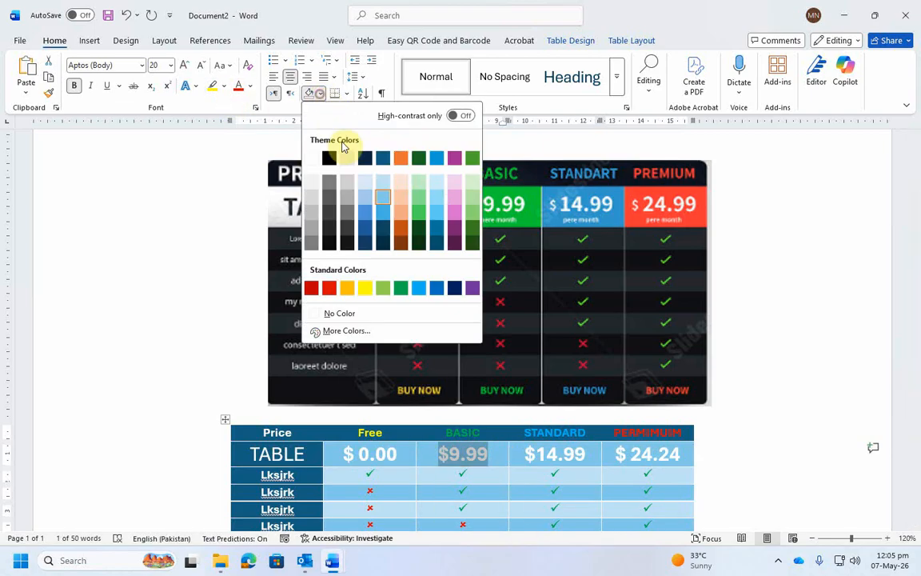
click(416, 213)
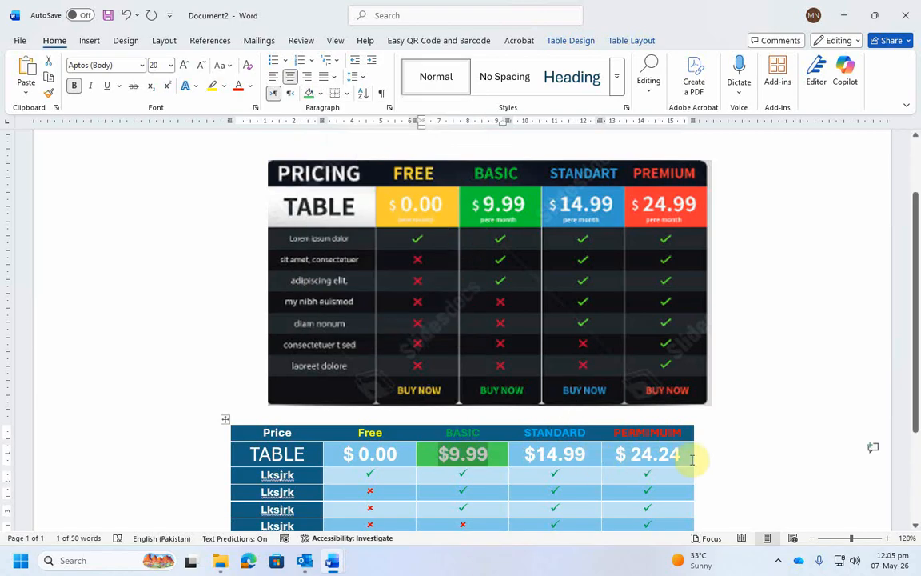
Shade the $ 24.24 cell in the PERMIMUIM column with standard red
drag(687, 457, 616, 453)
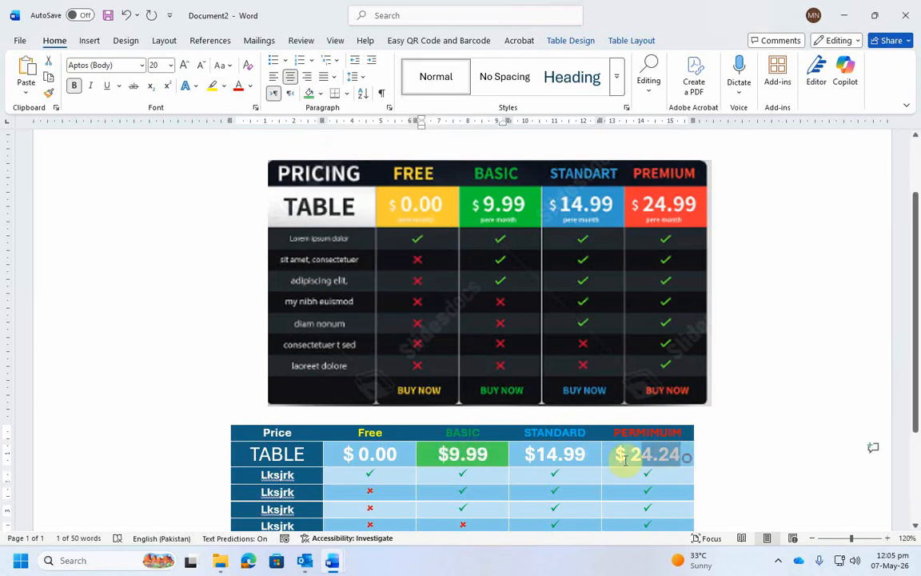
click(320, 94)
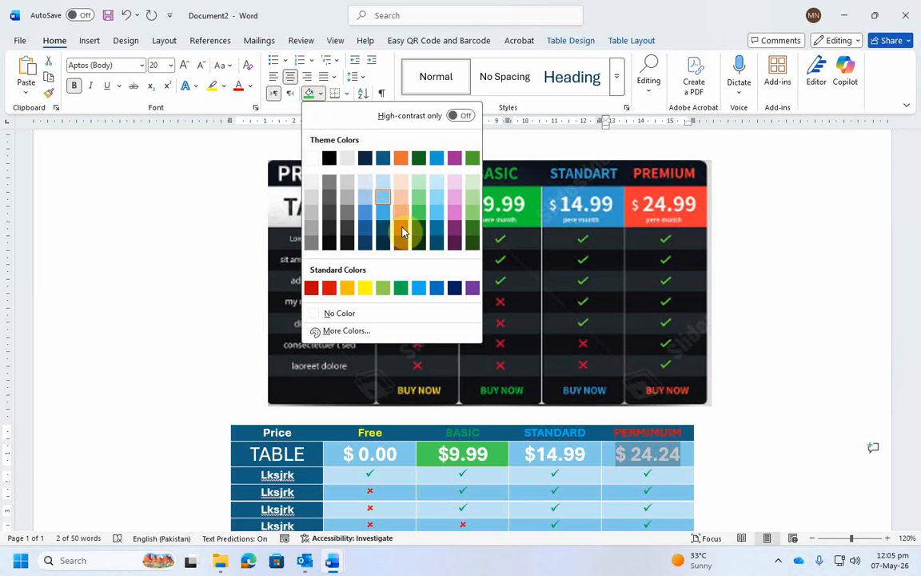
click(328, 290)
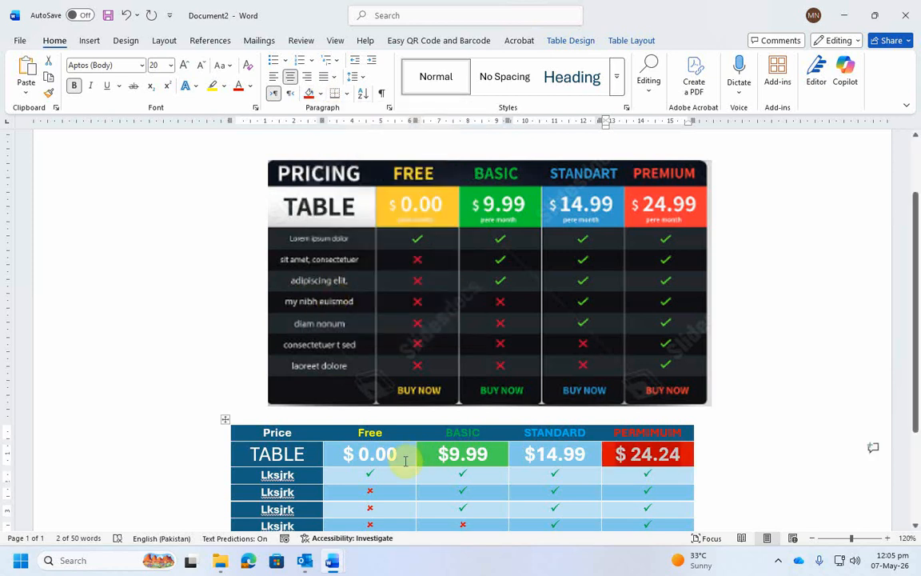
Shade the $ 0.00 cell in the Free column with standard yellow
drag(405, 461, 329, 453)
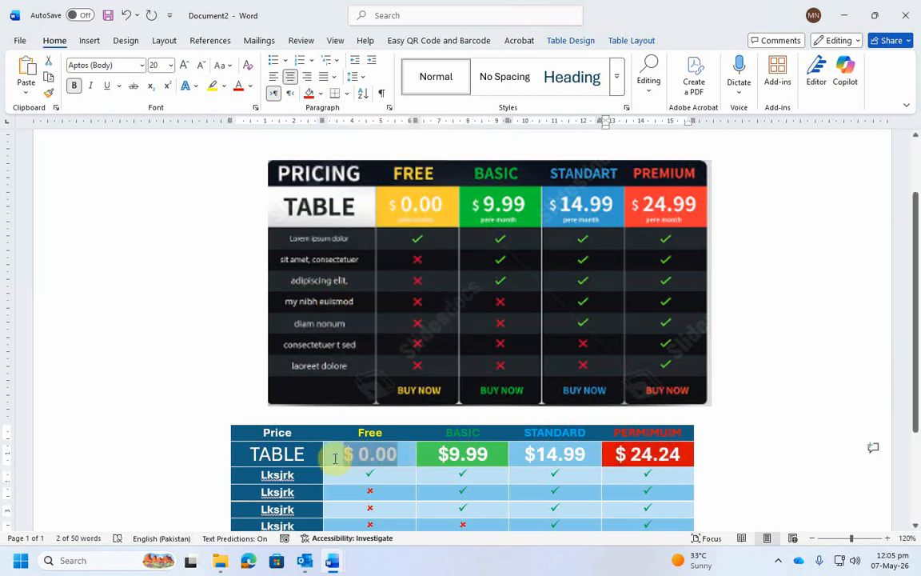
click(320, 95)
click(366, 288)
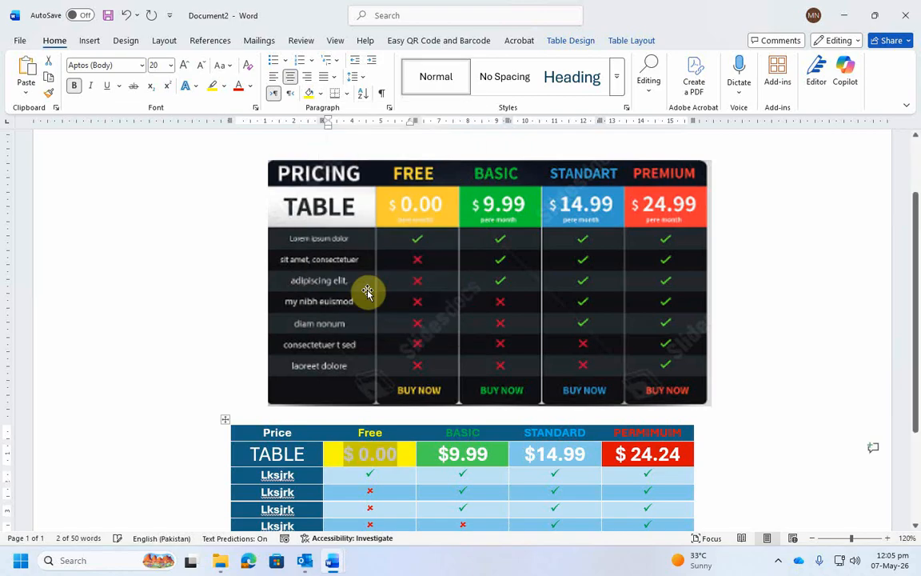
click(795, 475)
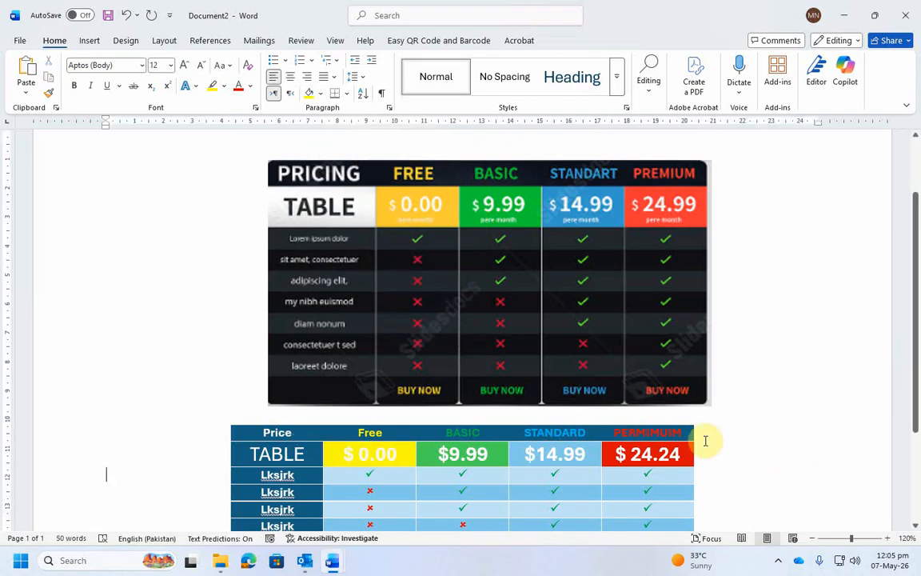
Try a dark grey shading on the last Lksjrk row, just above the BUY NOW row
scroll(706, 439, down, 2)
scroll(609, 422, up, 2)
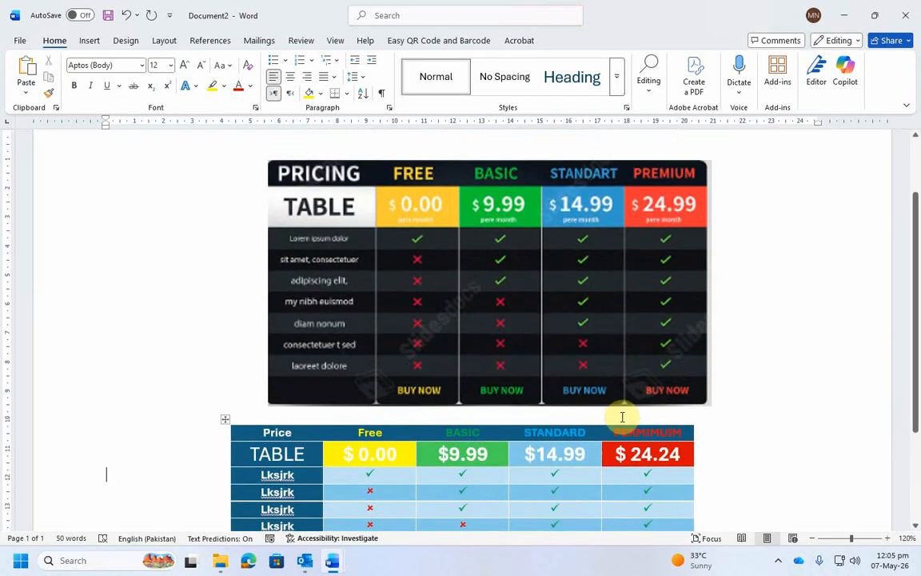
scroll(687, 416, down, 4)
scroll(772, 439, up, 3)
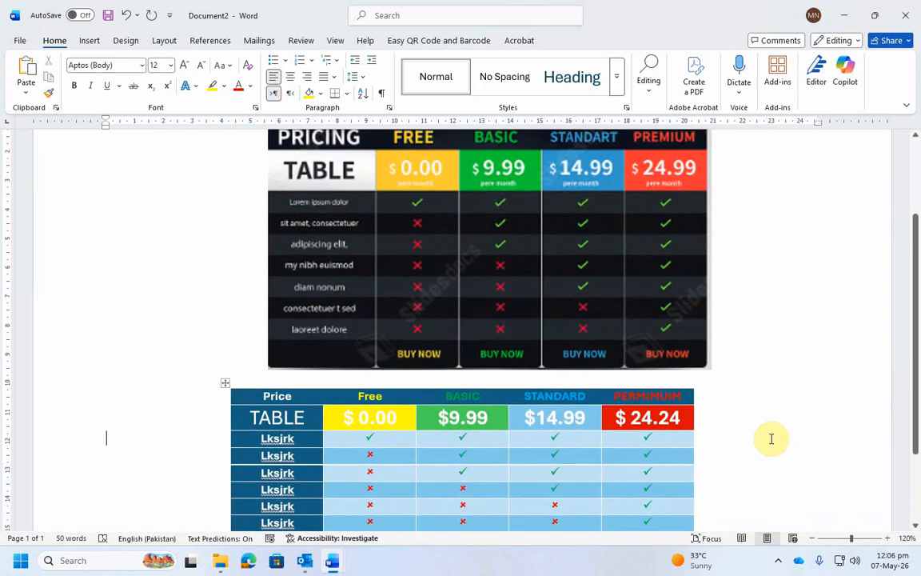
scroll(764, 435, down, 2)
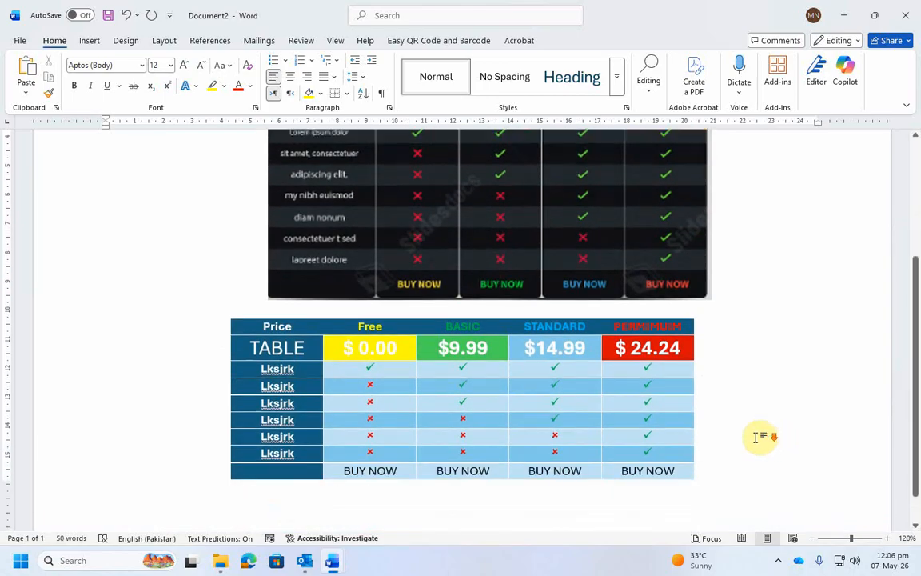
drag(702, 442, 268, 452)
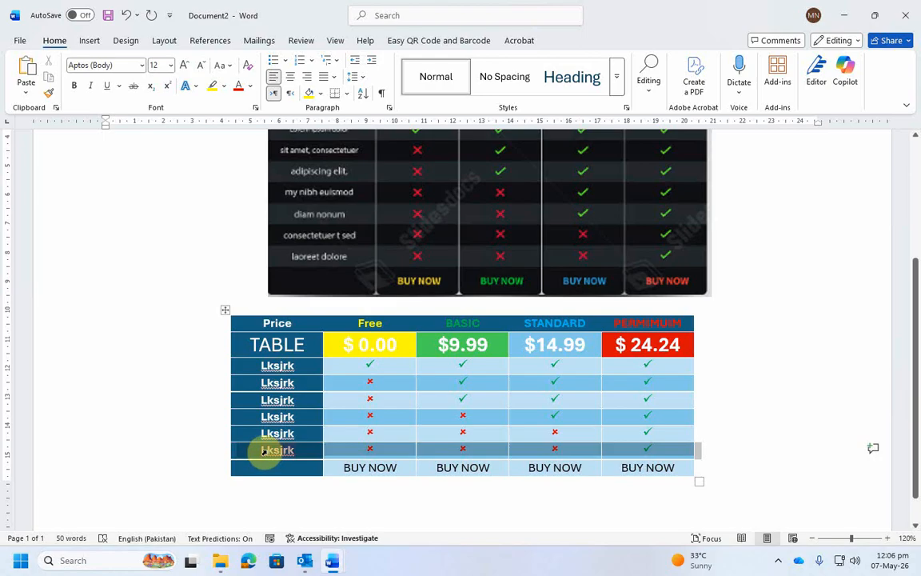
click(319, 94)
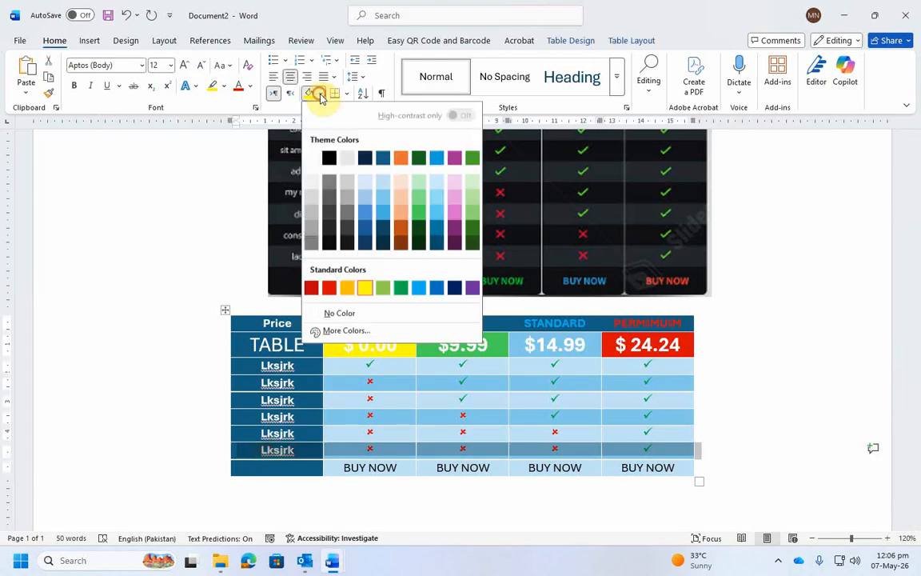
click(347, 217)
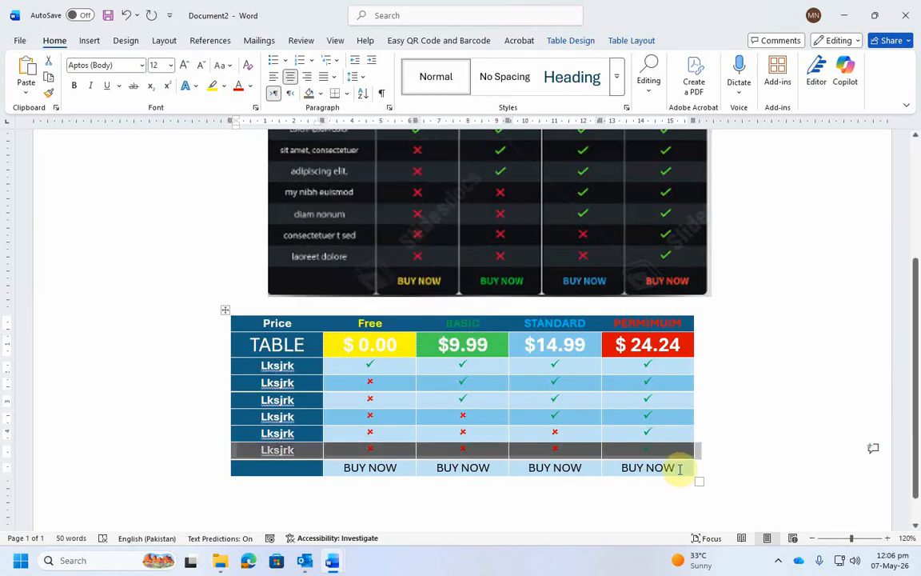
click(738, 456)
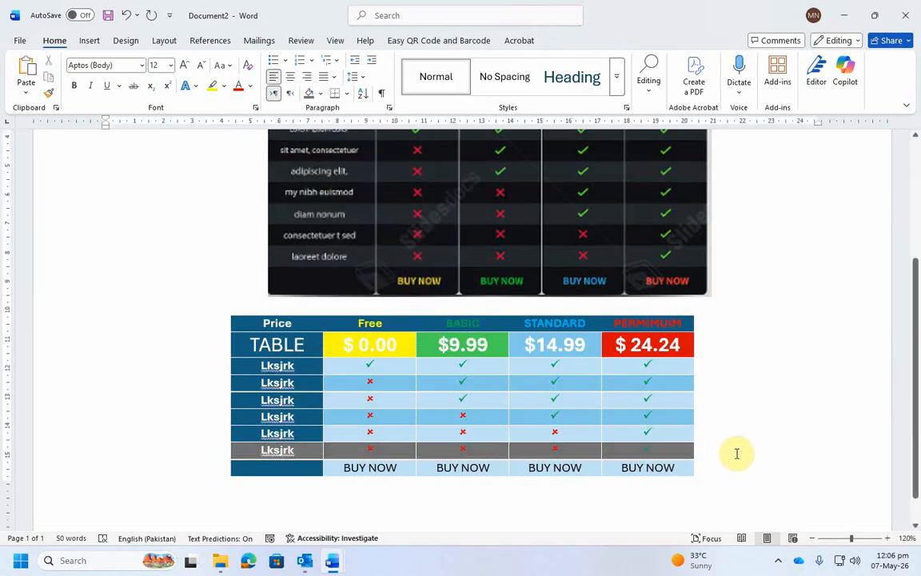
click(738, 454)
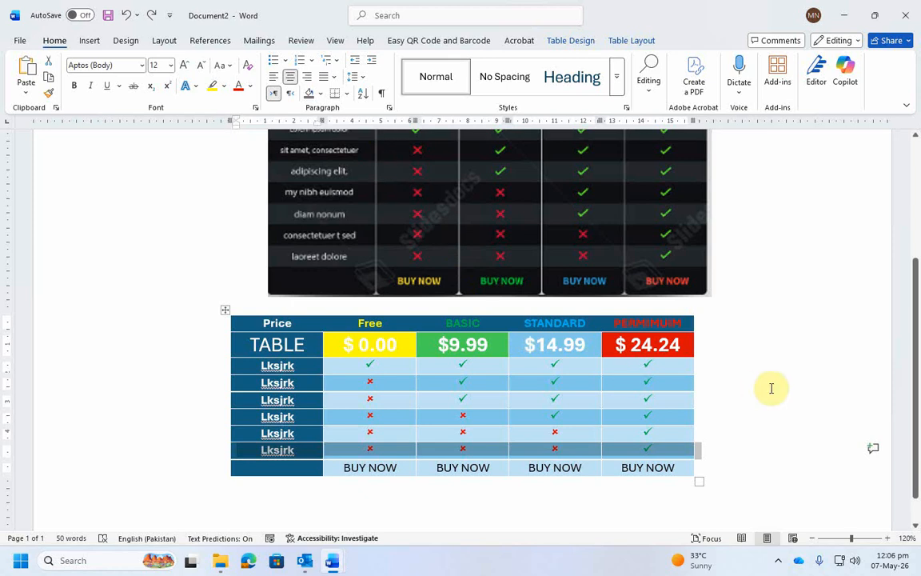
scroll(740, 420, up, 1)
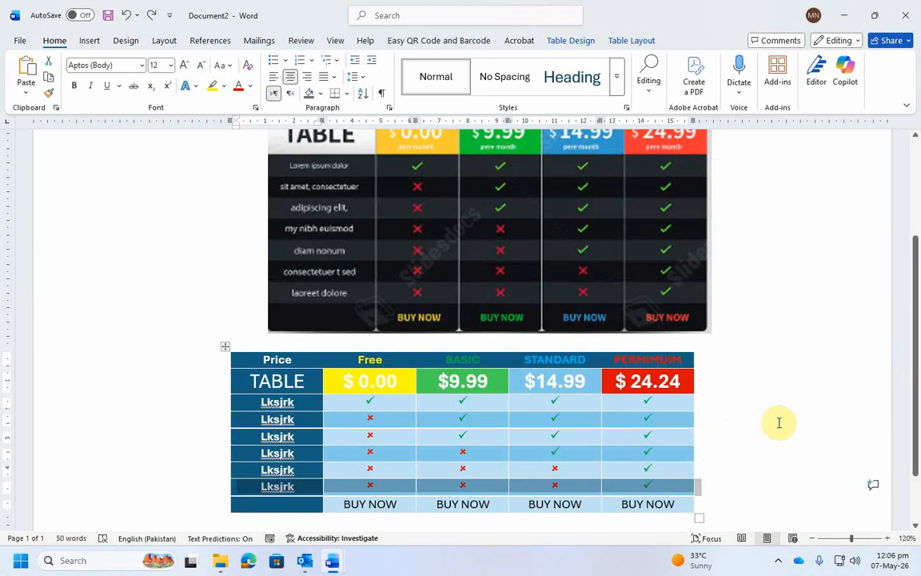
scroll(781, 421, down, 1)
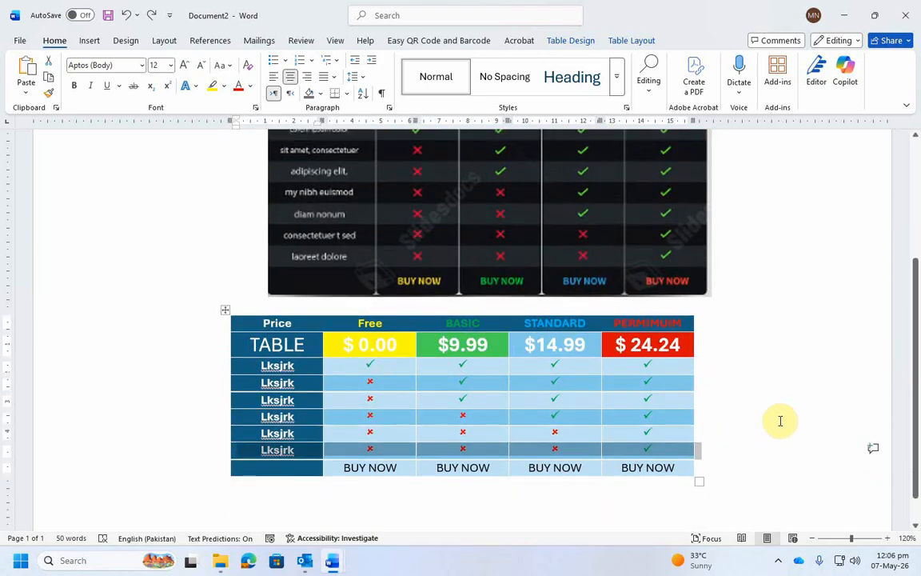
Switch to Document1 and examine the sample that follows the pricing table, the company pie chart on page 2
scroll(646, 396, down, 1)
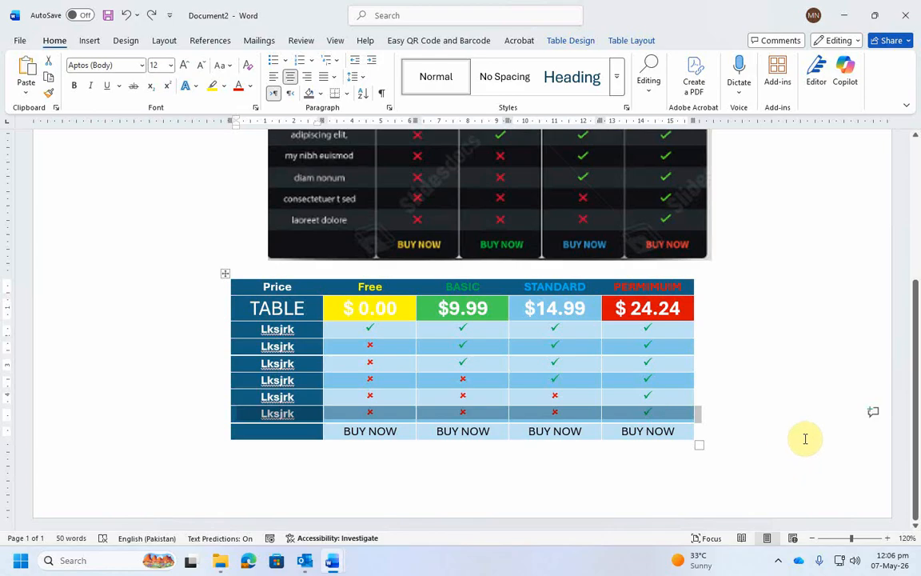
scroll(807, 444, up, 3)
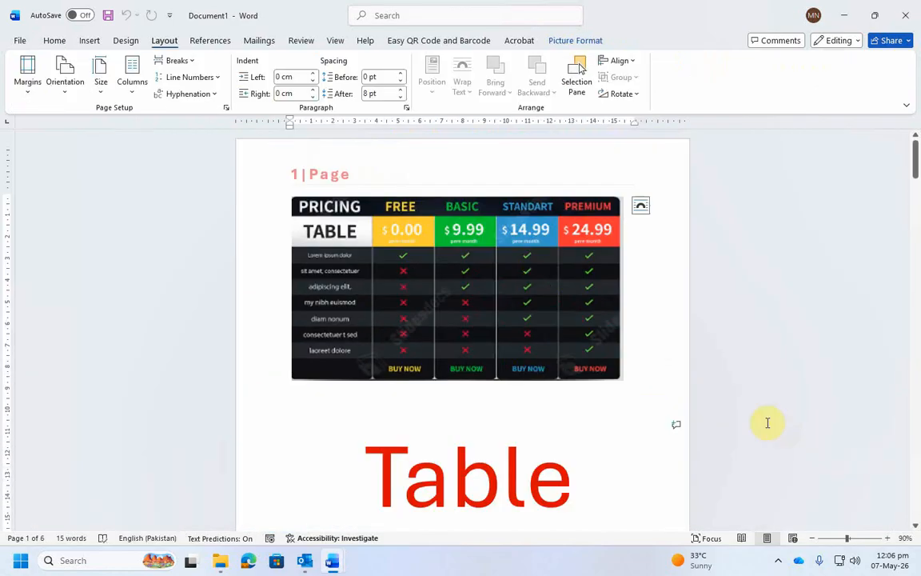
scroll(766, 421, down, 7)
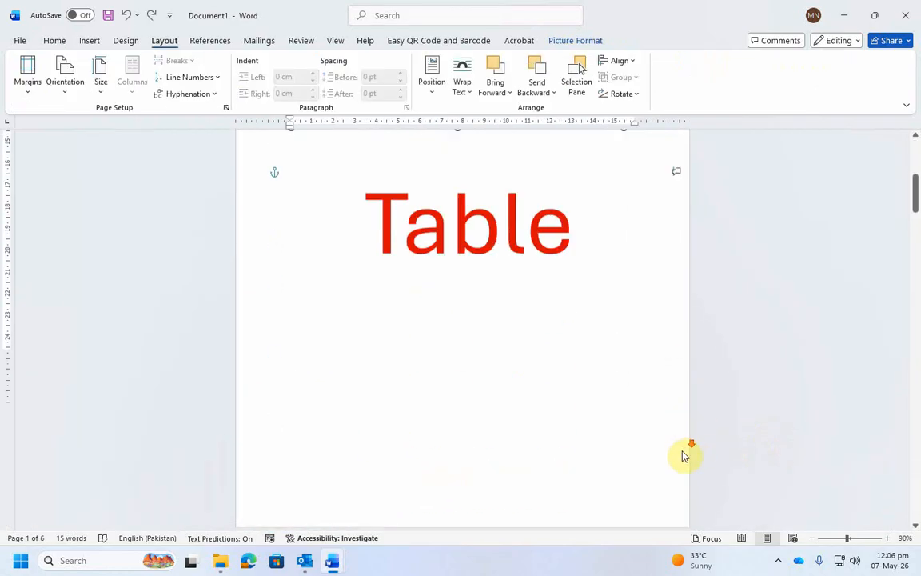
scroll(684, 454, down, 5)
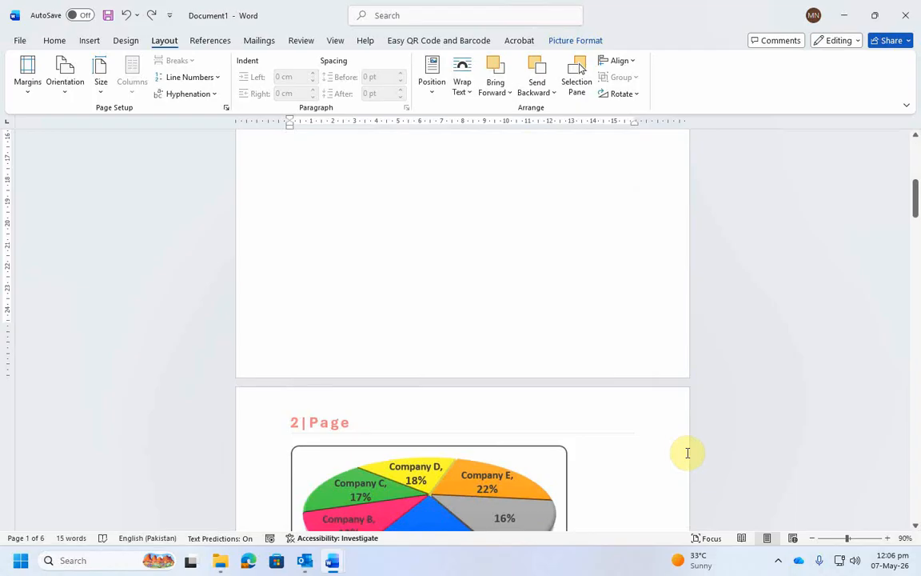
scroll(687, 453, down, 5)
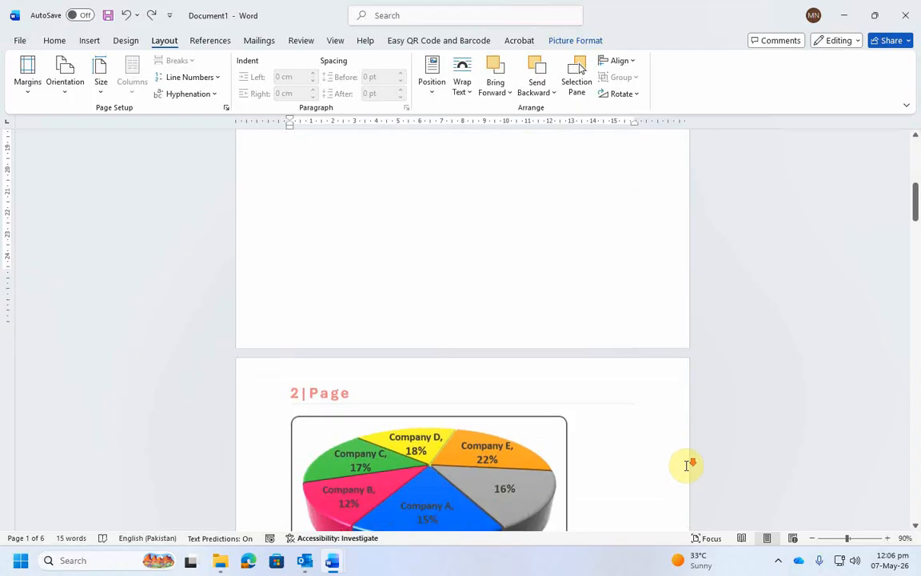
scroll(576, 412, up, 2)
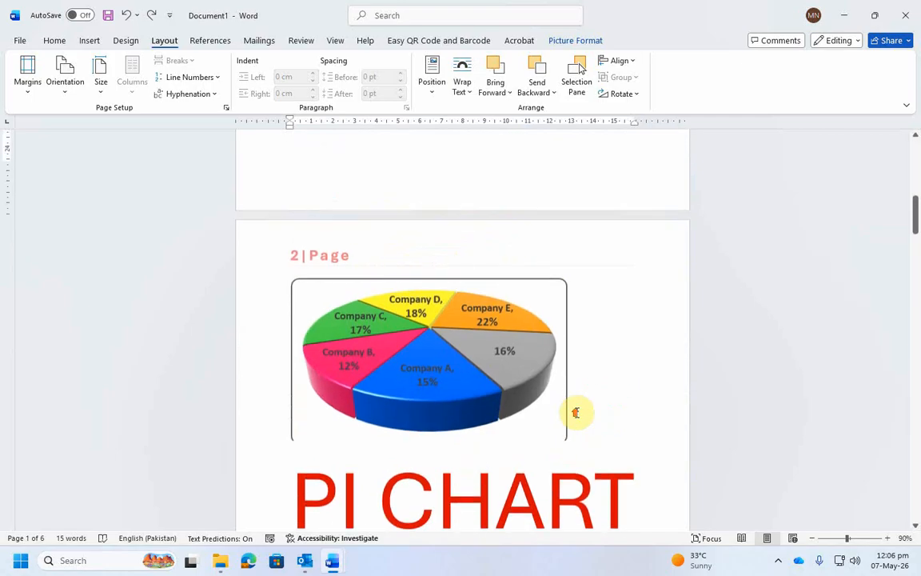
scroll(580, 411, down, 3)
scroll(577, 413, up, 1)
scroll(577, 412, down, 6)
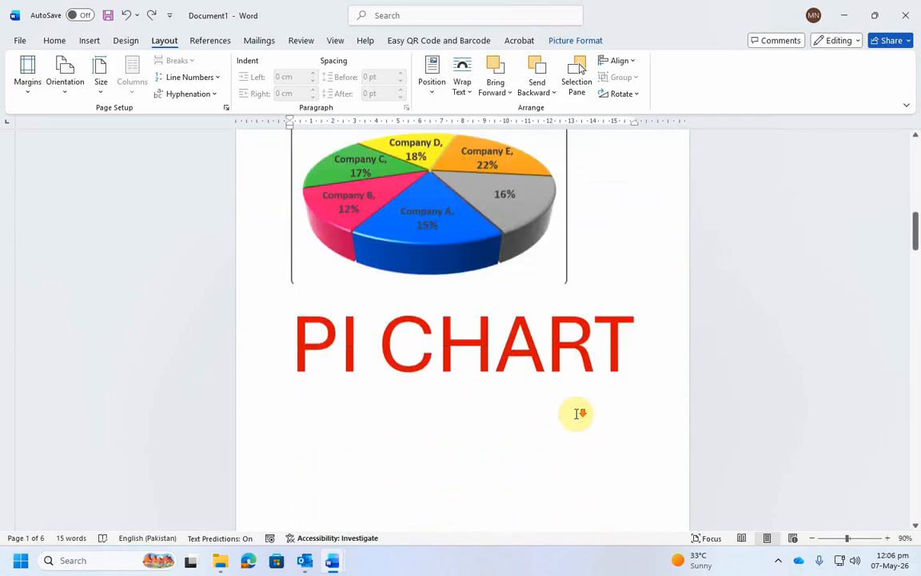
scroll(553, 400, up, 6)
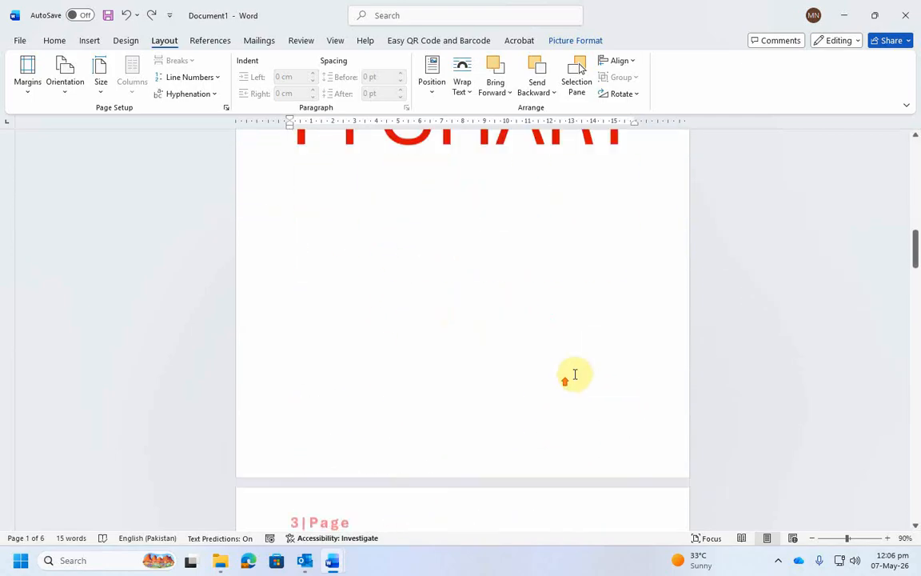
Return to Document2 and advance the insertion point past the pricing table with a run of tab characters
mouse_move(333, 559)
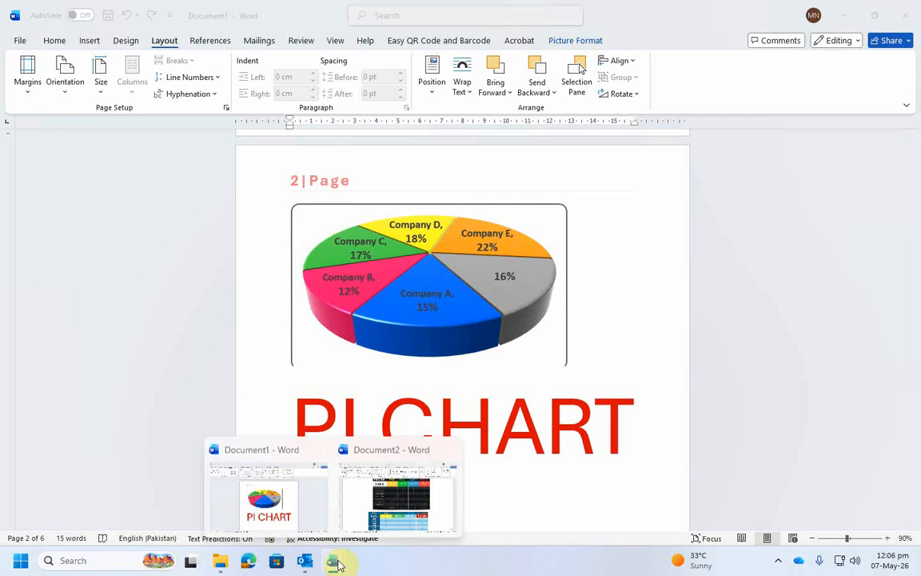
click(376, 480)
click(789, 511)
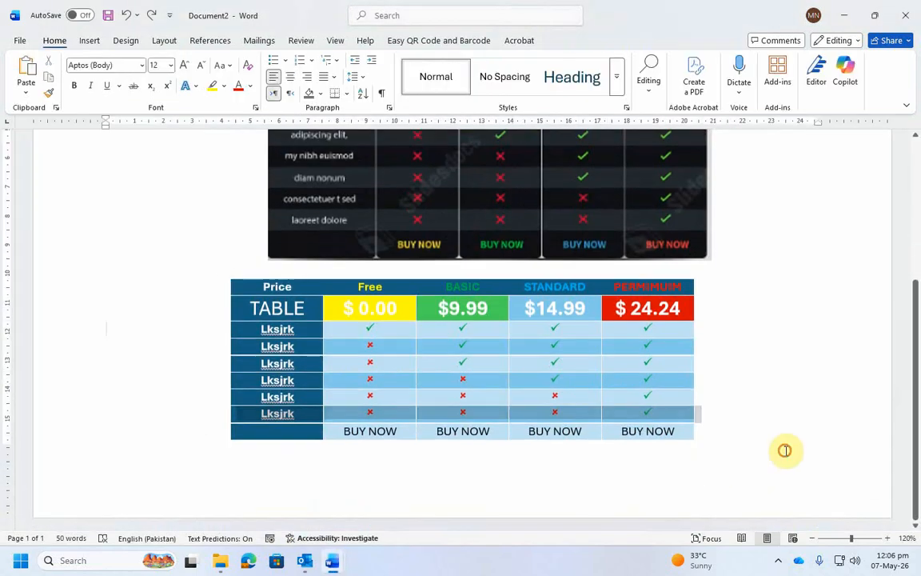
key(Tab)
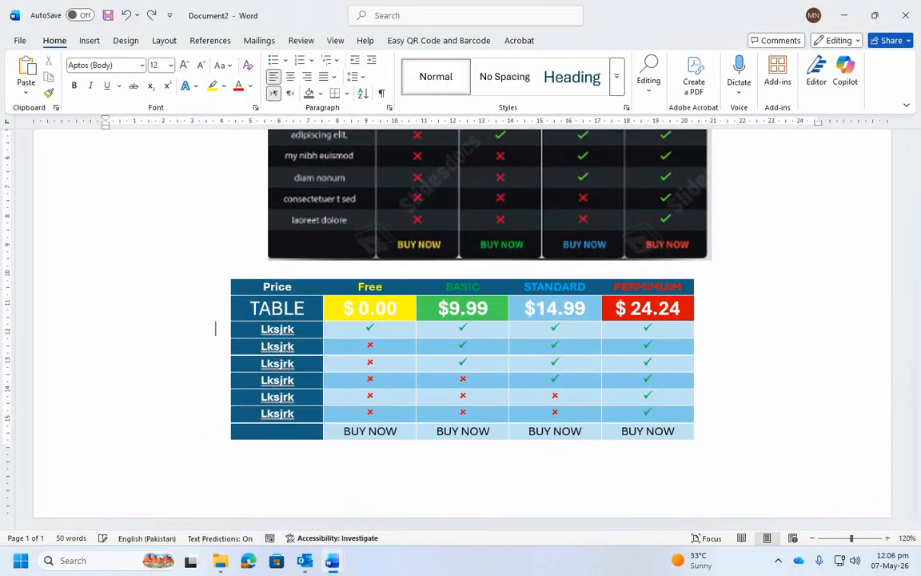
key(Tab)
key(Tab)
key(Tab)
key(Tab)
key(Tab)
key(Tab)
key(Tab)
key(Tab)
key(Tab)
key(Tab)
key(Tab)
key(Tab)
key(Tab)
key(Tab)
key(Tab)
key(Tab)
key(Tab)
key(Tab)
key(Tab)
key(Tab)
key(Tab)
key(Tab)
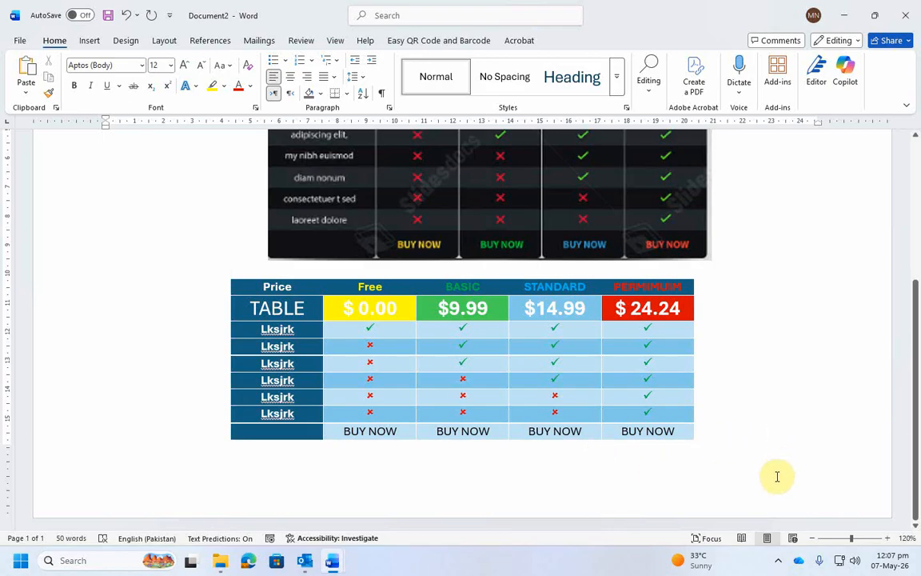
Insert two page breaks after the pricing table to start a blank page 3
key(ctrl+Return)
key(ctrl+Return)
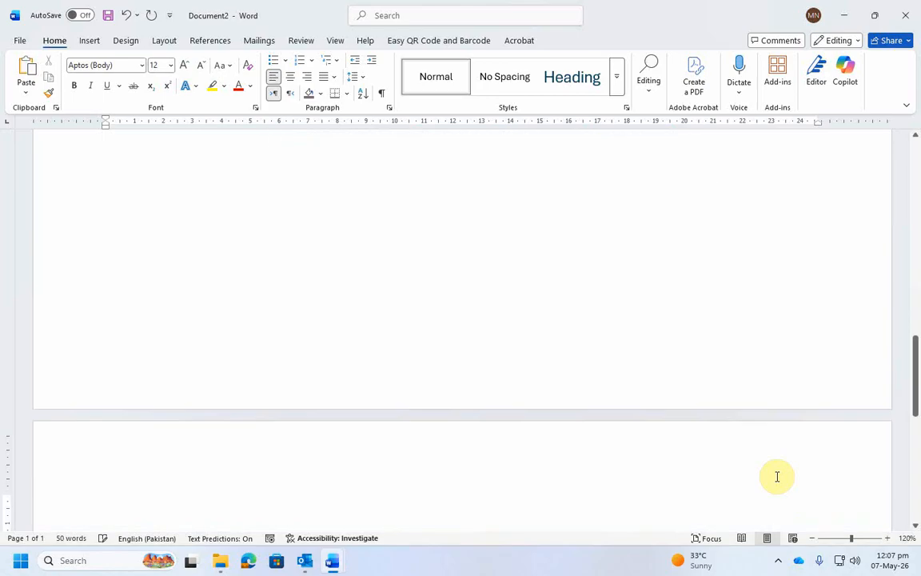
scroll(777, 477, down, 4)
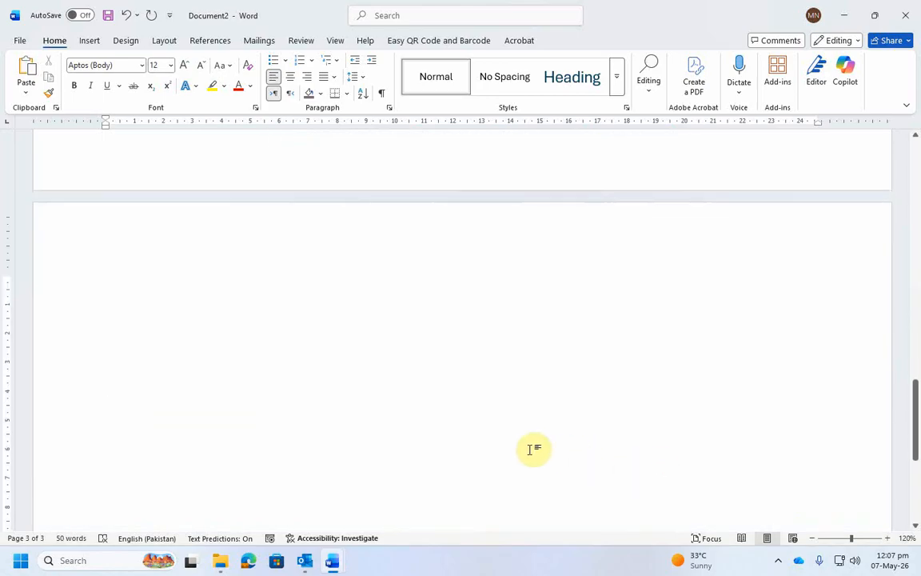
scroll(441, 358, down, 1)
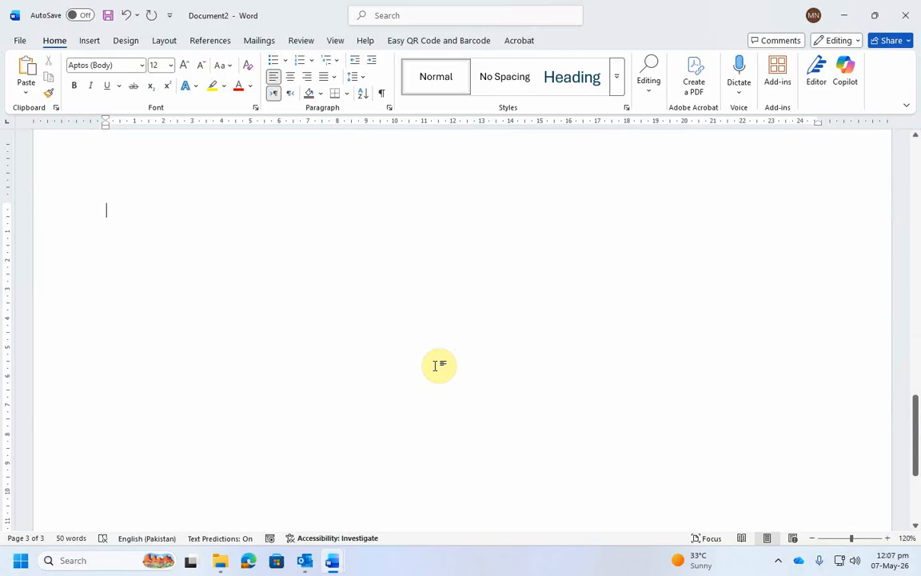
Check the pie chart sample in Document1, and insert a basic Pie chart on page 3 of Document2
key(alt+Tab)
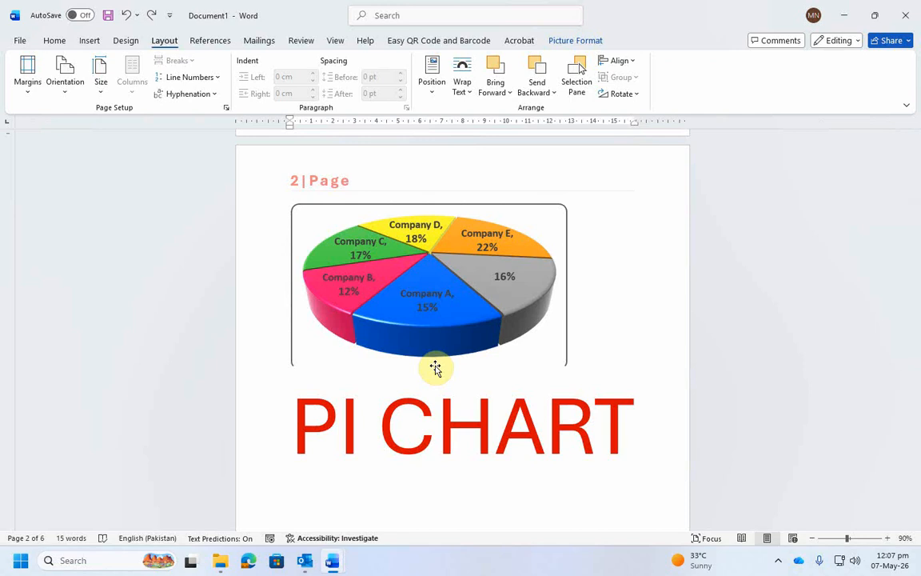
key(alt+Tab)
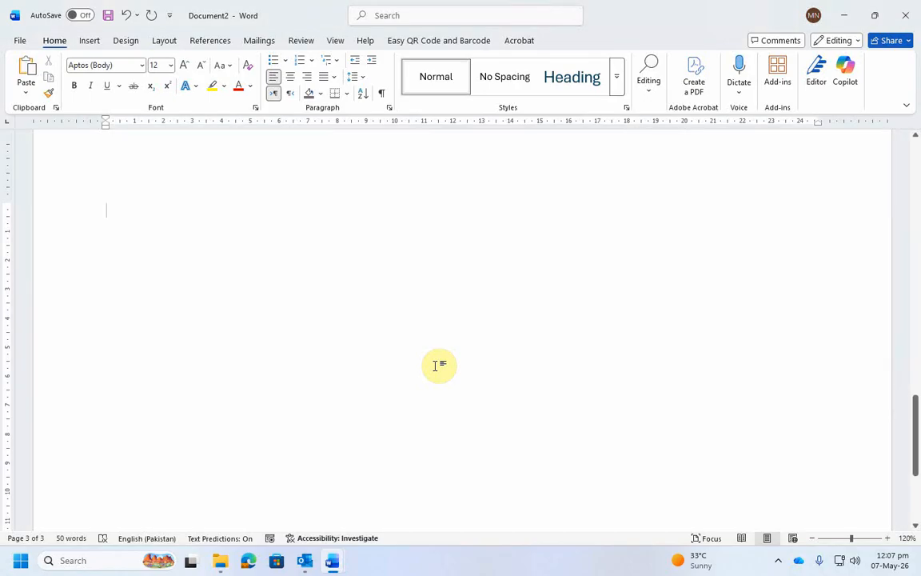
click(89, 43)
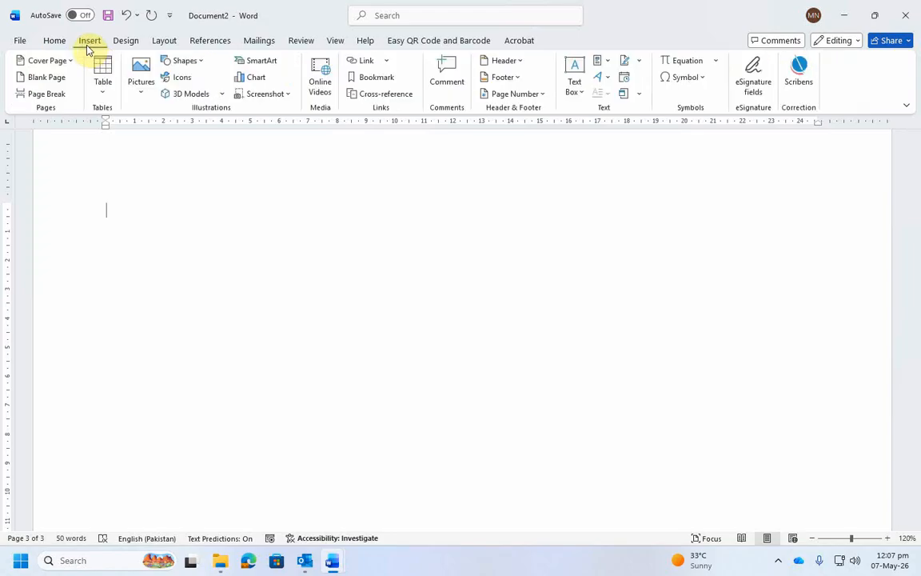
click(249, 80)
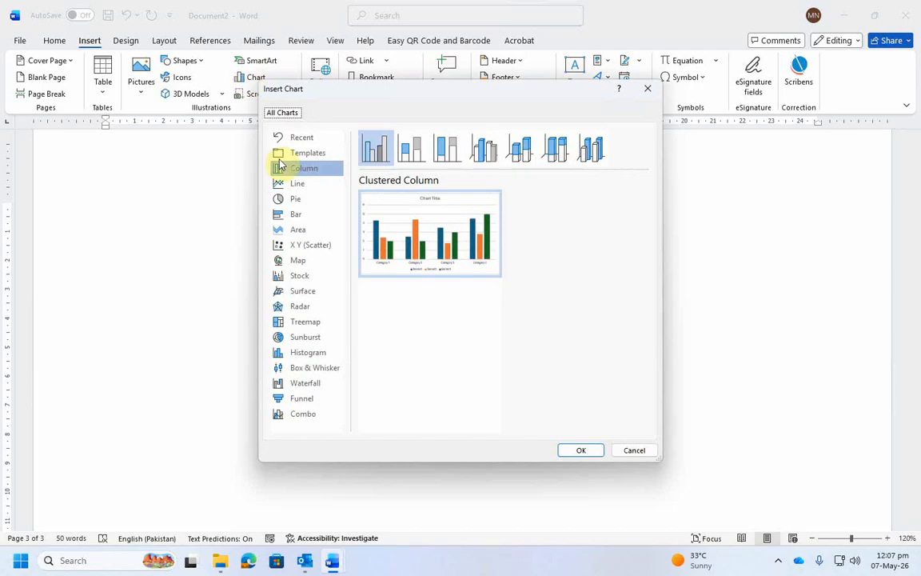
click(294, 200)
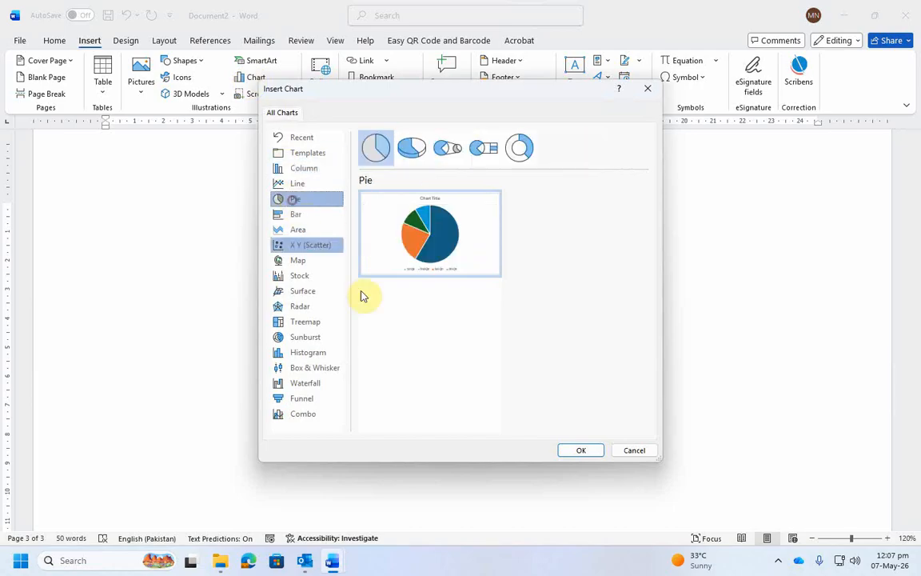
click(585, 450)
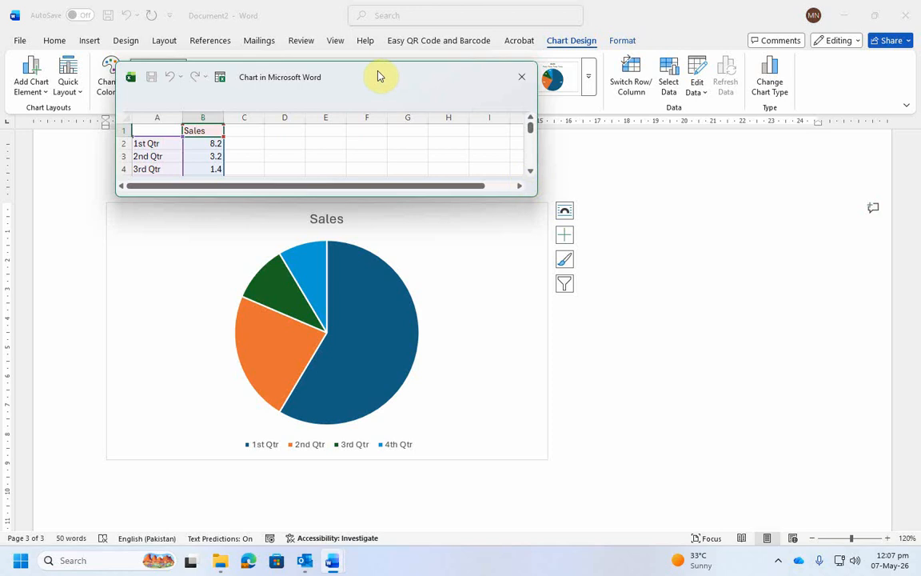
Enlarge the chart's data sheet and replace the 1st Qtr entry with OPD and the value 5
drag(377, 76, 607, 52)
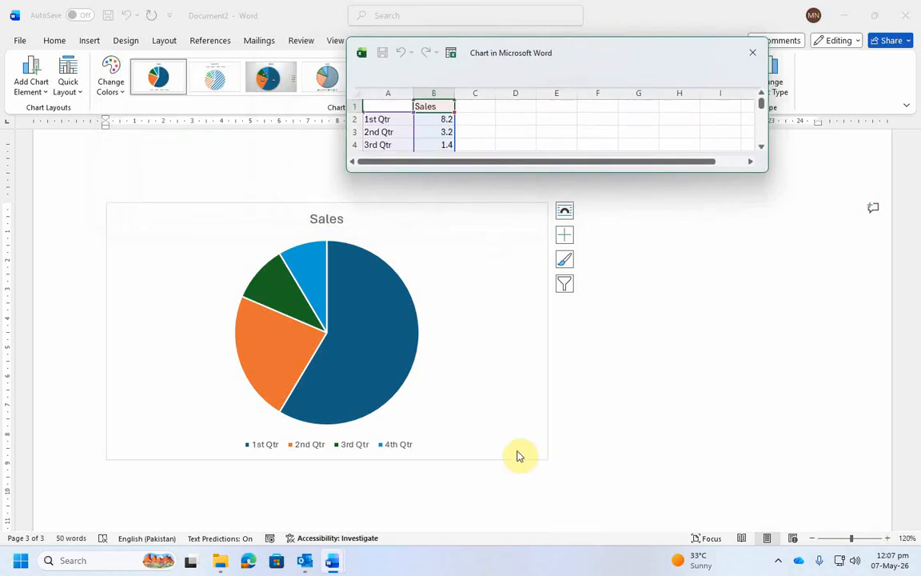
drag(767, 174, 810, 251)
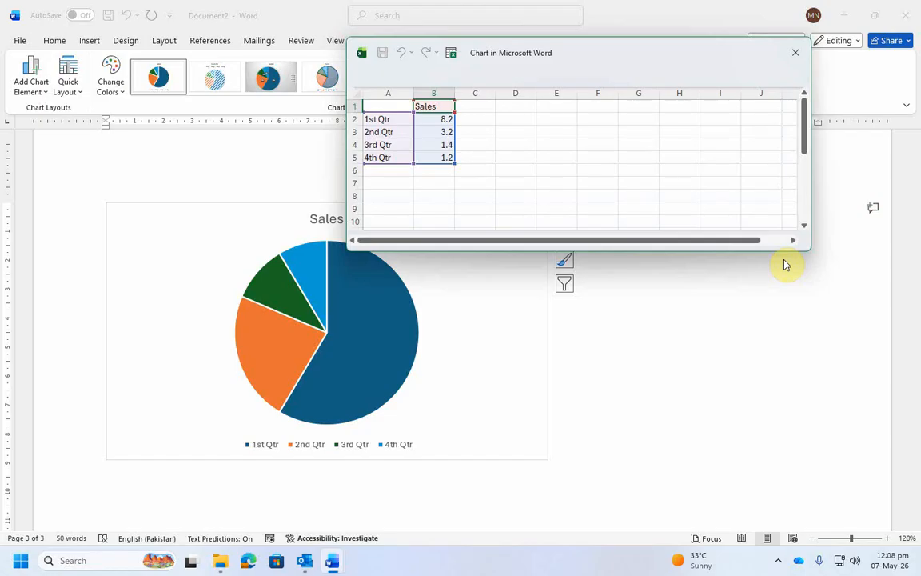
click(384, 119)
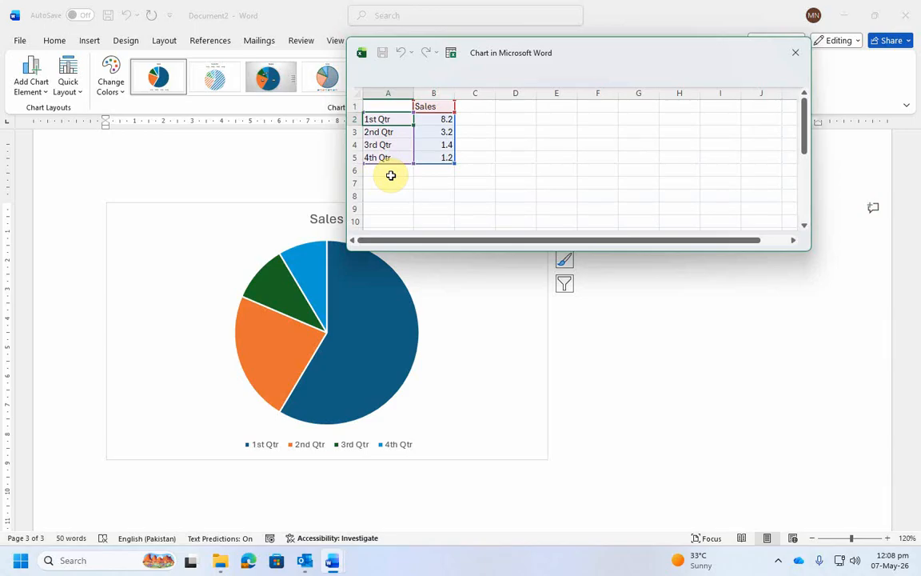
text(op)
key(BackSpace)
key(BackSpace)
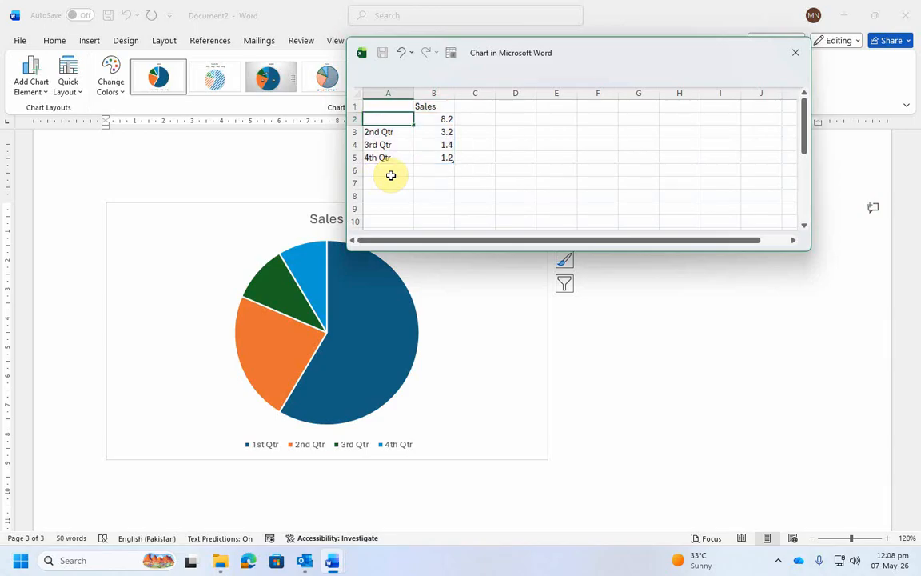
text(opd)
text(PD)
key(Tab)
text(5)
key(Return)
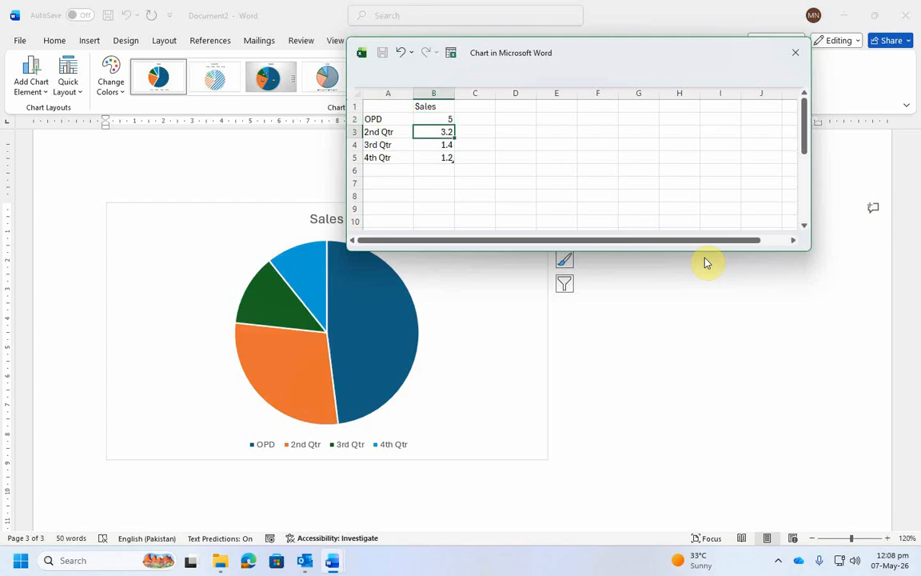
Replace the 2nd Qtr entry with ICU, value 6, and the 3rd Qtr entry with OR, value 4
text(ICU)
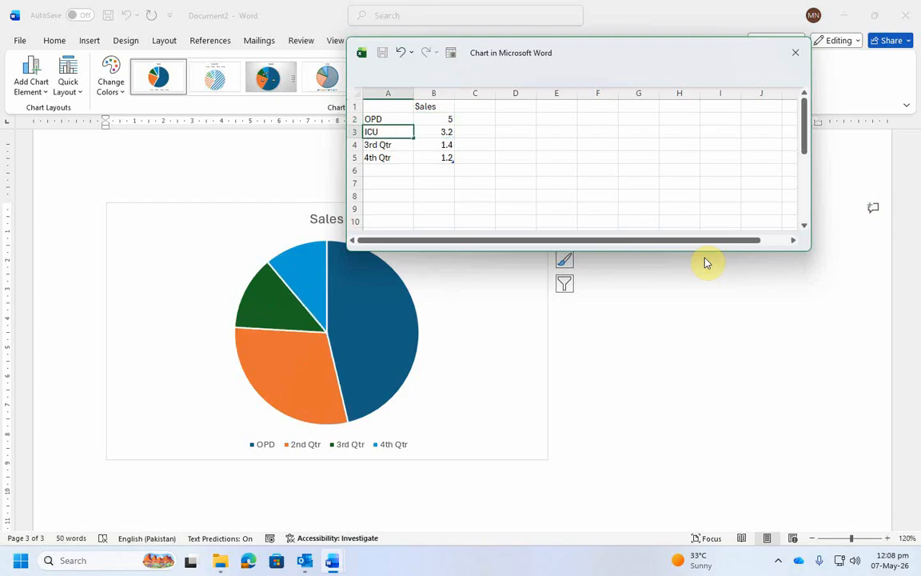
key(Tab)
text(6)
key(Down)
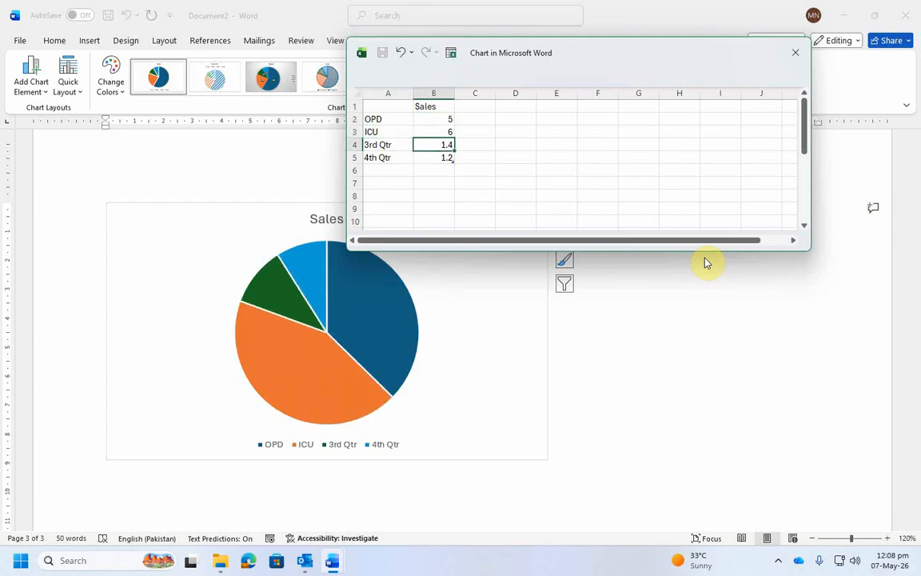
key(Left)
text(OR)
key(Tab)
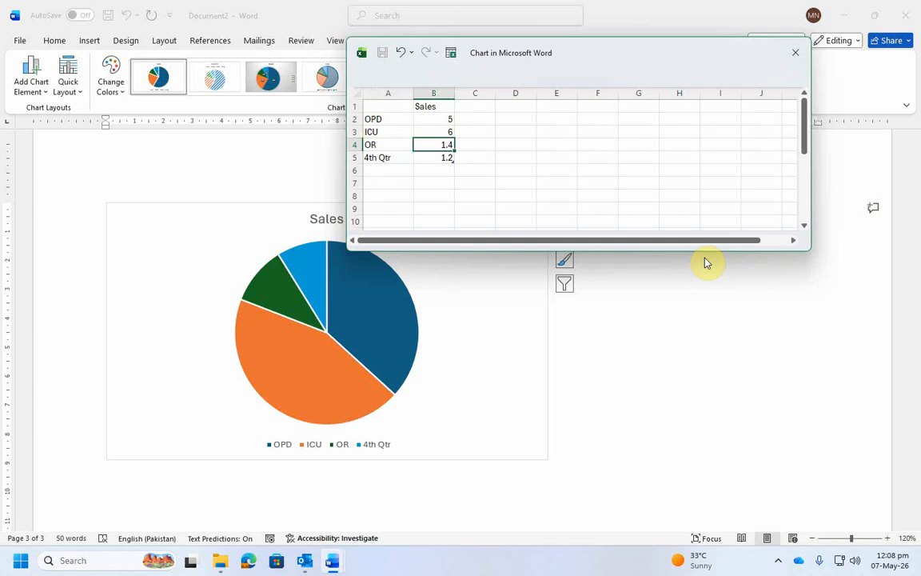
text(4)
key(Down)
Replace the 4th Qtr entry in the chart data with OT and the value 5
key(Left)
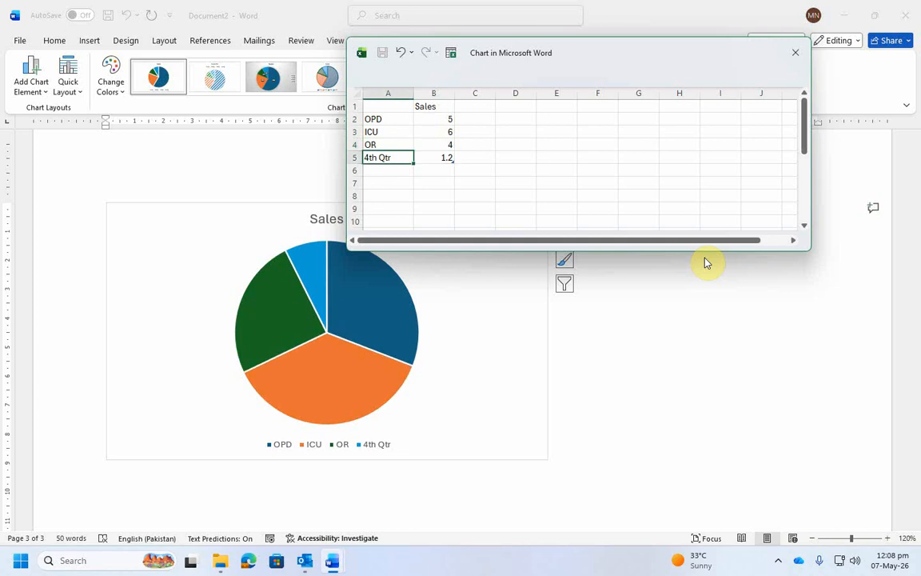
text(OT)
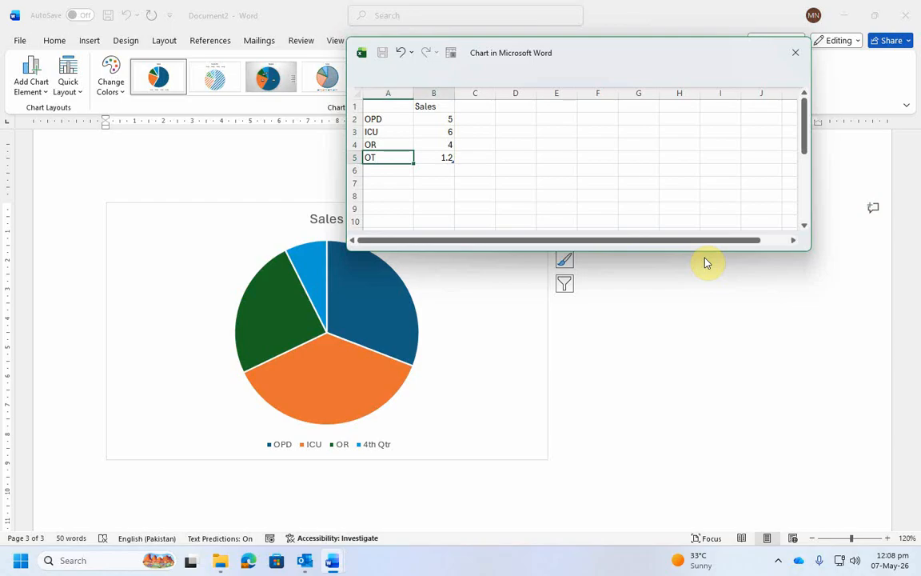
key(Tab)
text(5)
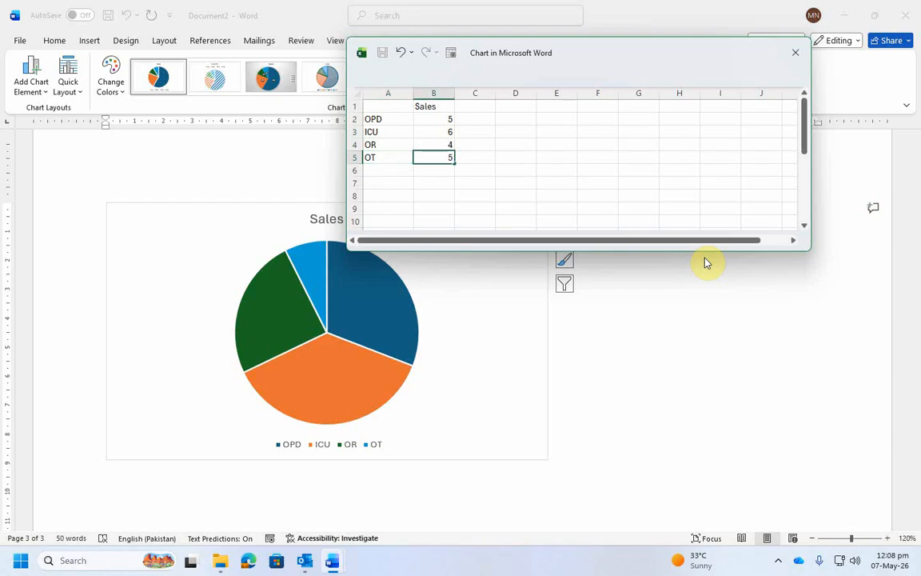
Rename the Sales column heading in the chart data to NURSE and close the data sheet
key(Up)
key(Up)
key(Up)
key(Up)
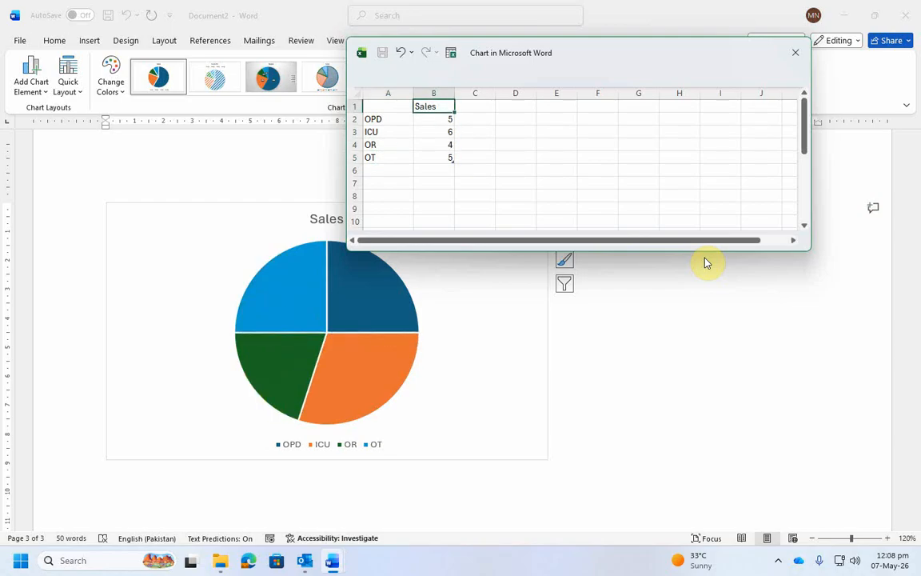
text(nURSE)
key(BackSpace)
key(BackSpace)
key(BackSpace)
key(BackSpace)
key(BackSpace)
text(NURSE)
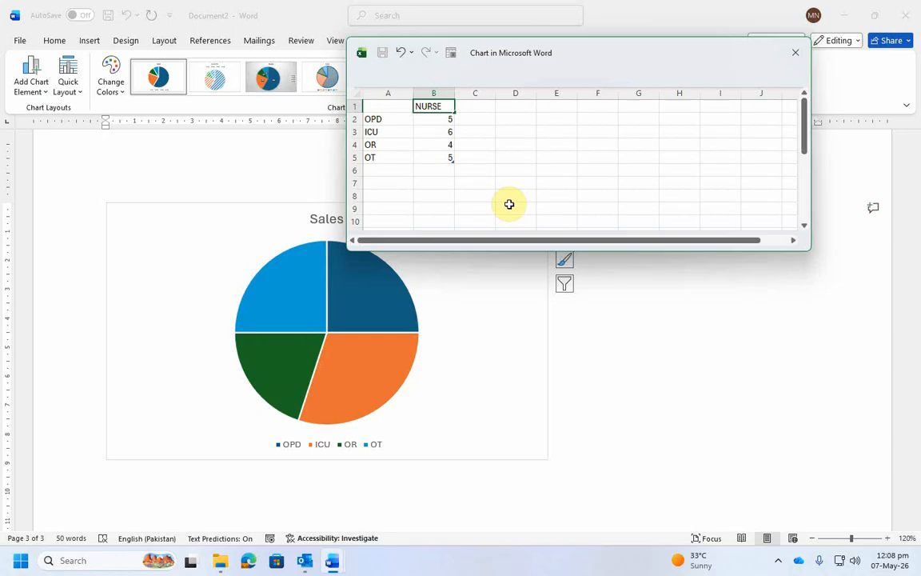
click(800, 52)
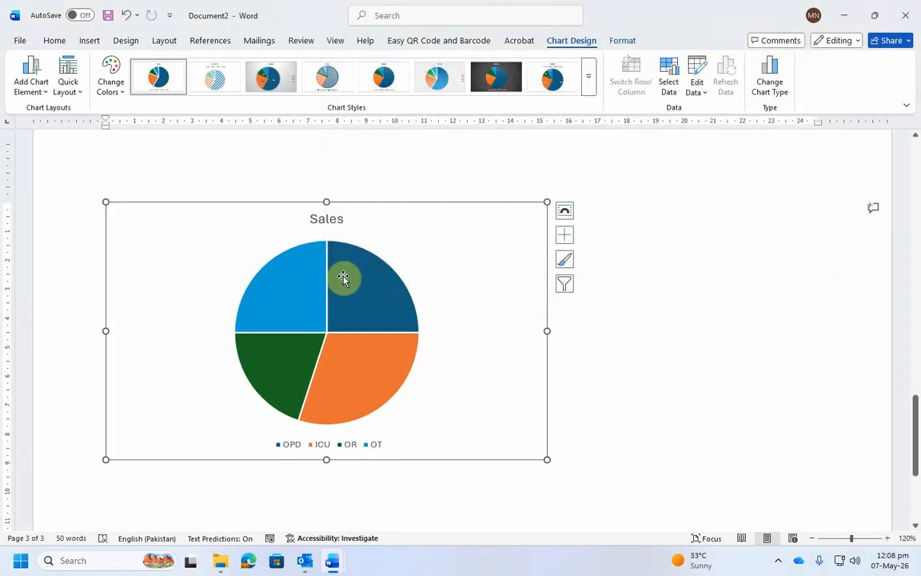
Replace the pie chart's title with Nurse Duties
click(328, 220)
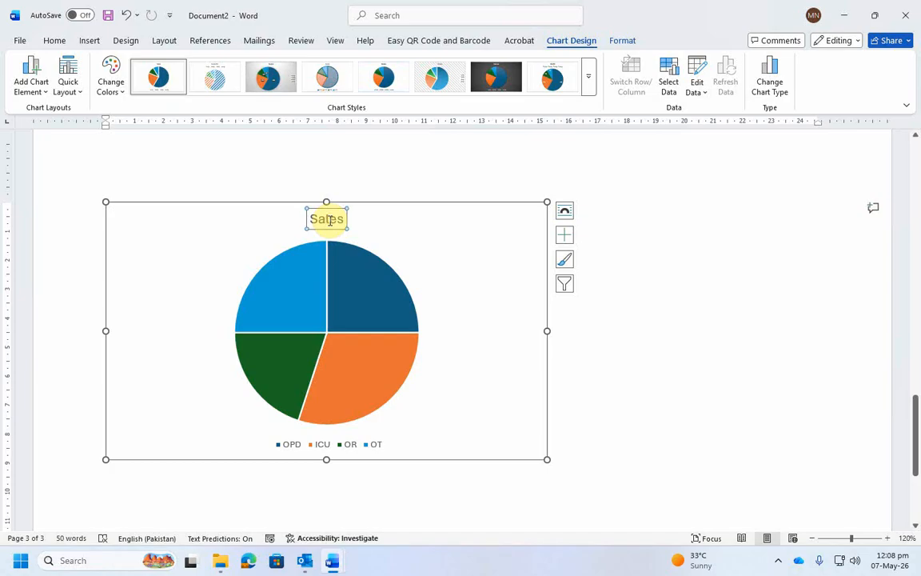
double_click(329, 222)
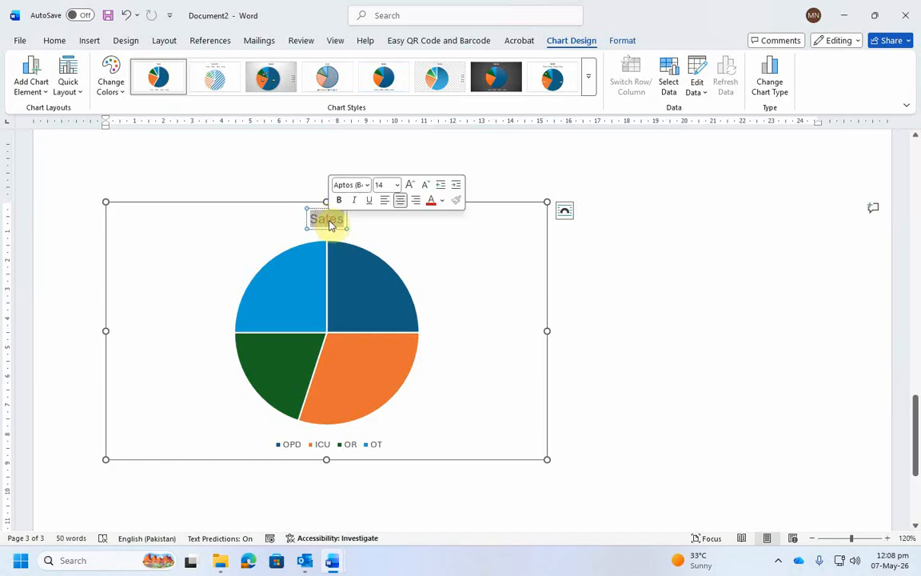
text(nURS)
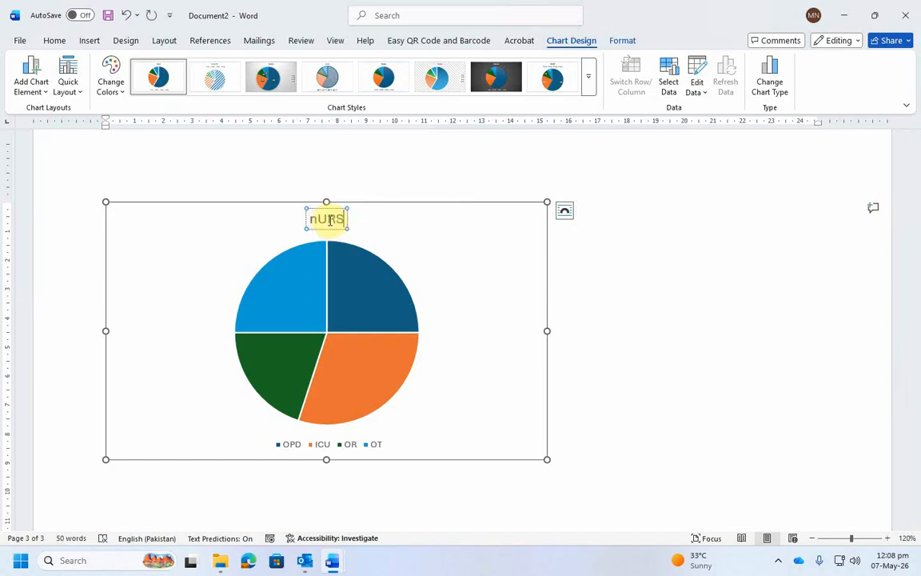
key(BackSpace)
key(BackSpace)
key(BackSpace)
key(BackSpace)
text(nurs)
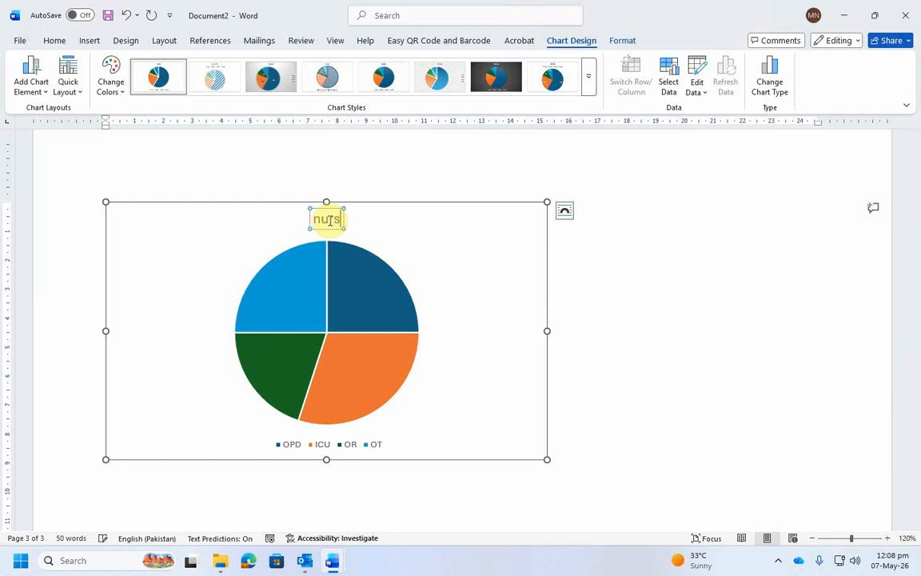
key(BackSpace)
key(BackSpace)
key(BackSpace)
key(BackSpace)
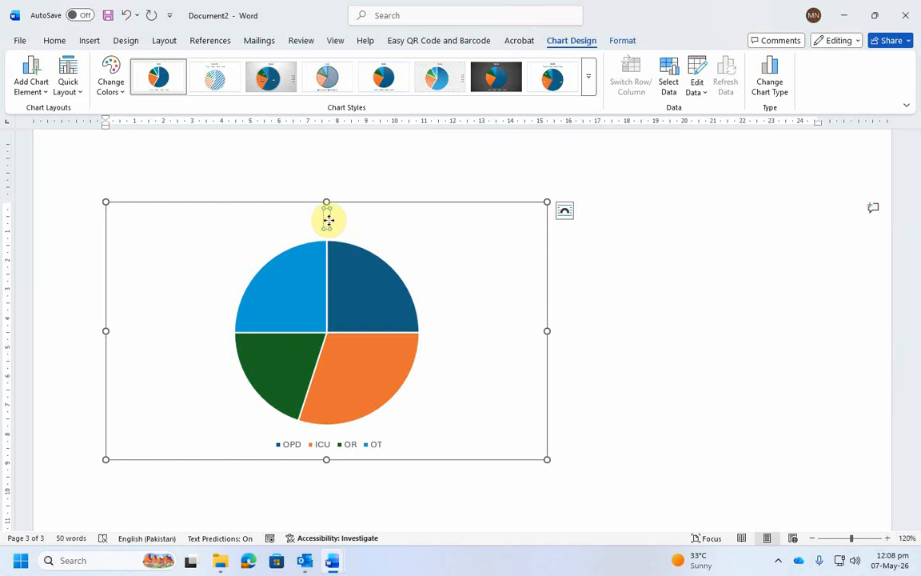
text(Nurse)
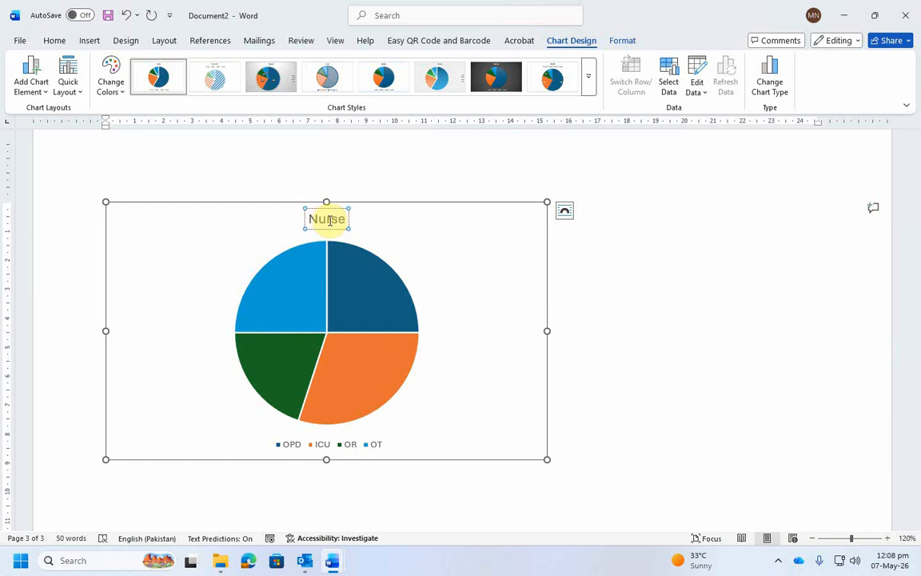
text( Duties)
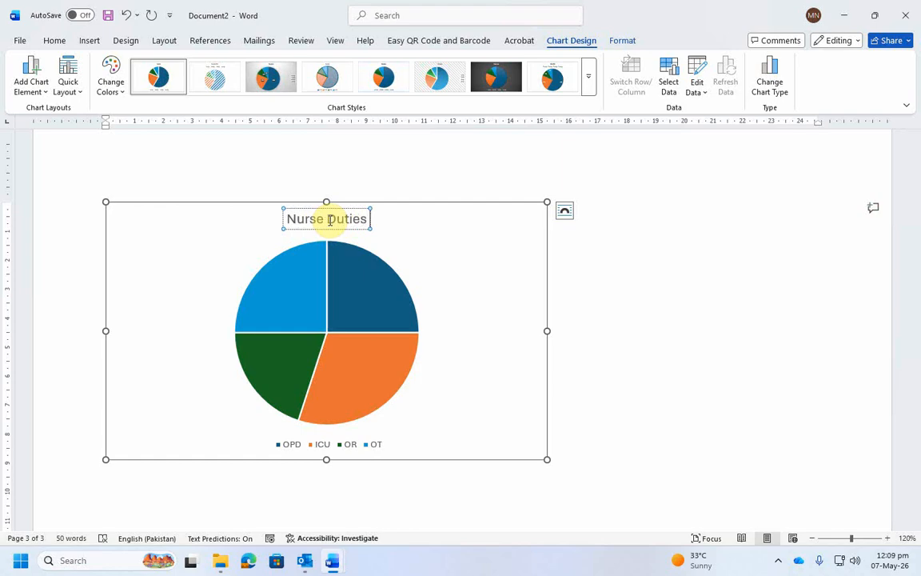
Extend the chart title with the period so it reads Nurse Duties week 01- Jan 2026
text( week)
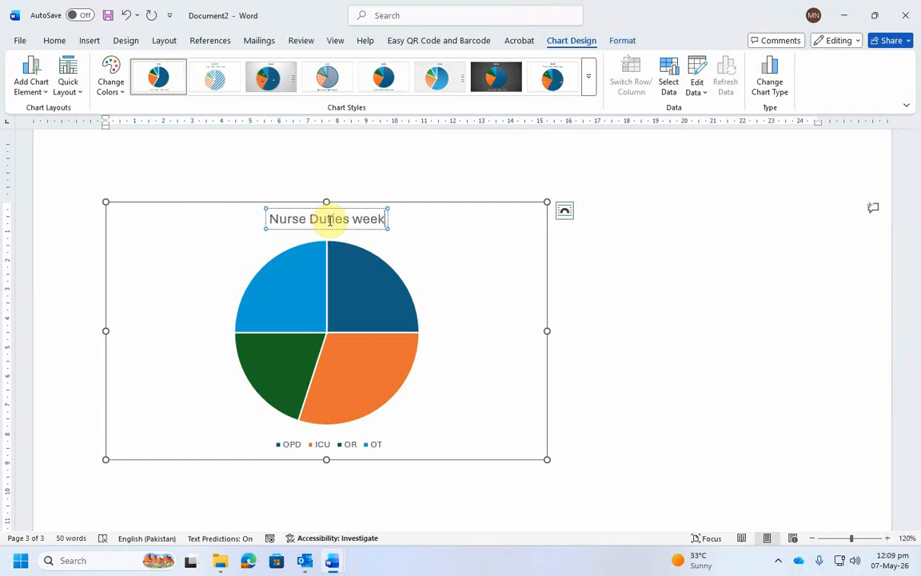
text( 01)
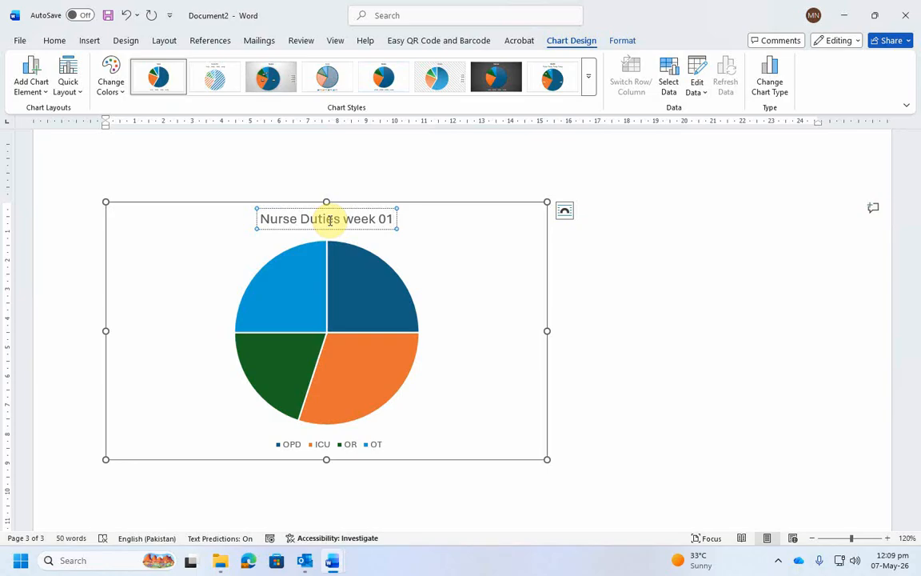
text( Jan)
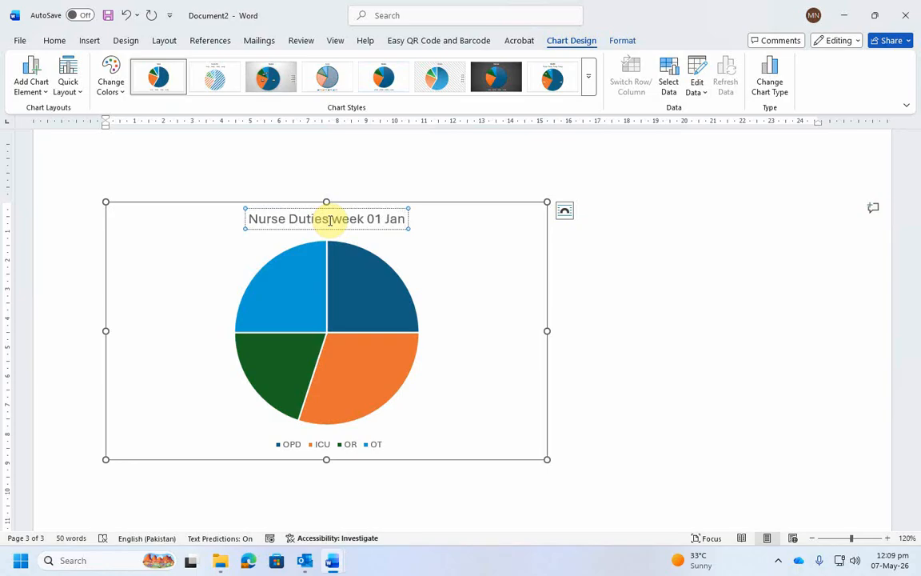
text( 2026)
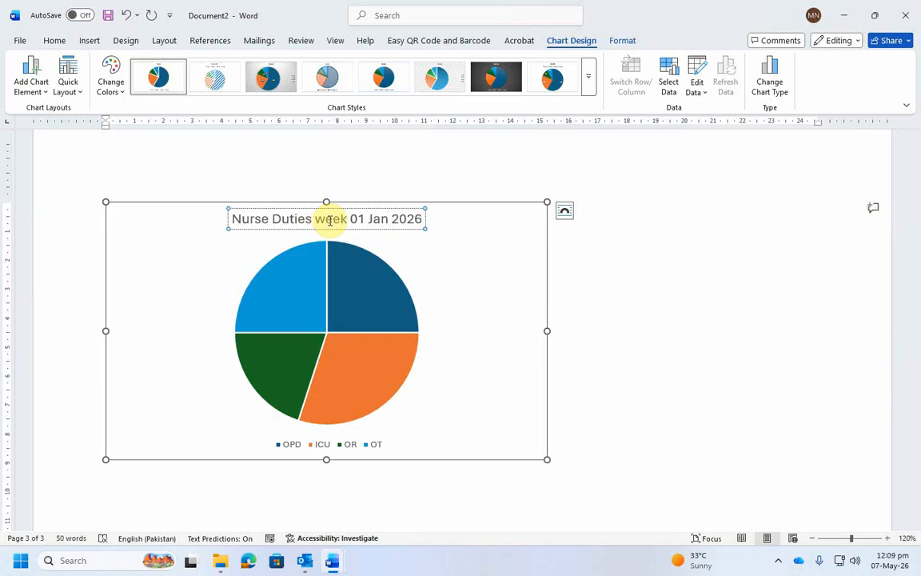
click(368, 219)
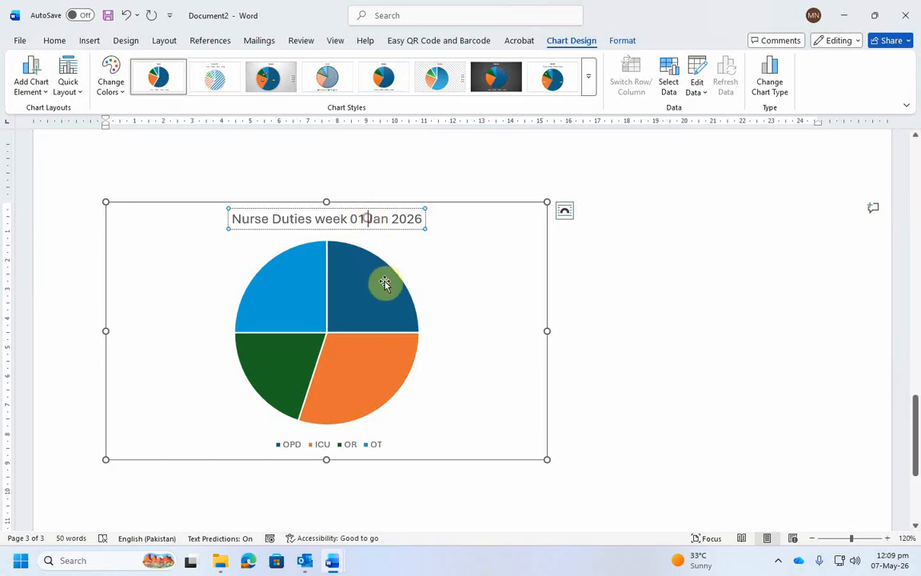
key(BackSpace)
text(-)
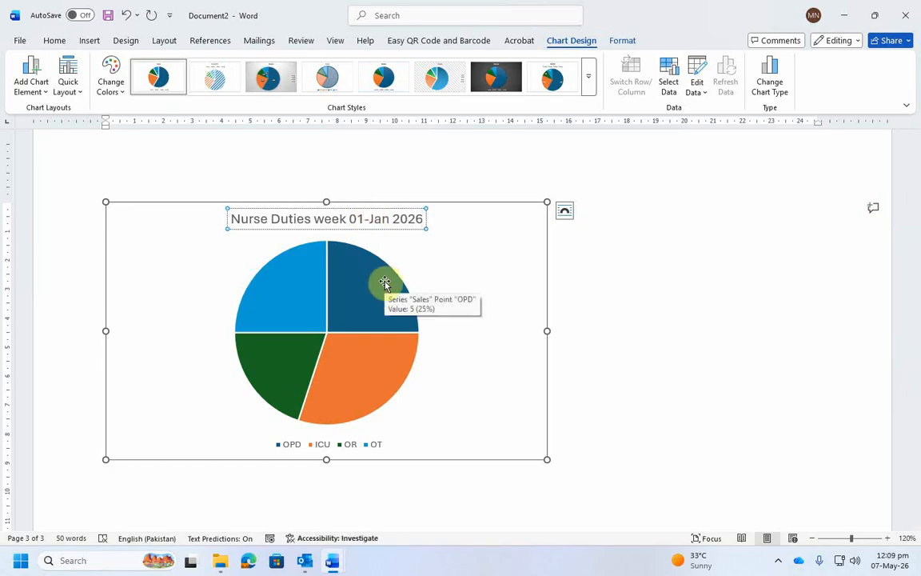
click(428, 264)
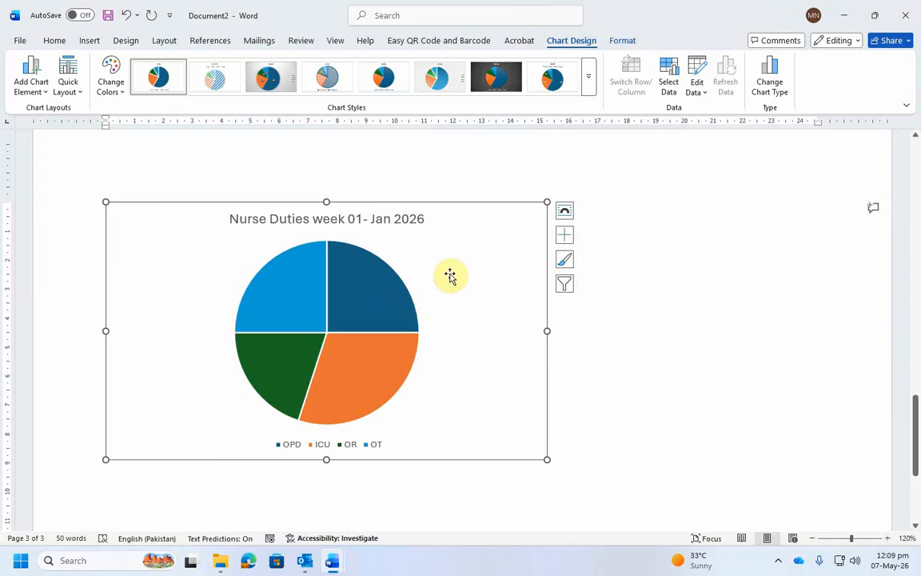
Add data labels to the pie chart, positioned at the Center of the slices
click(564, 237)
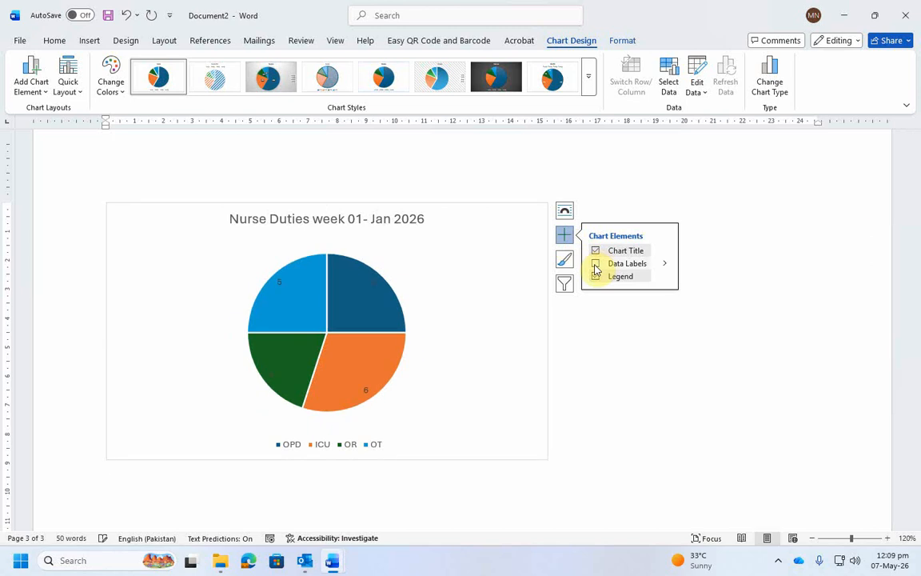
click(665, 263)
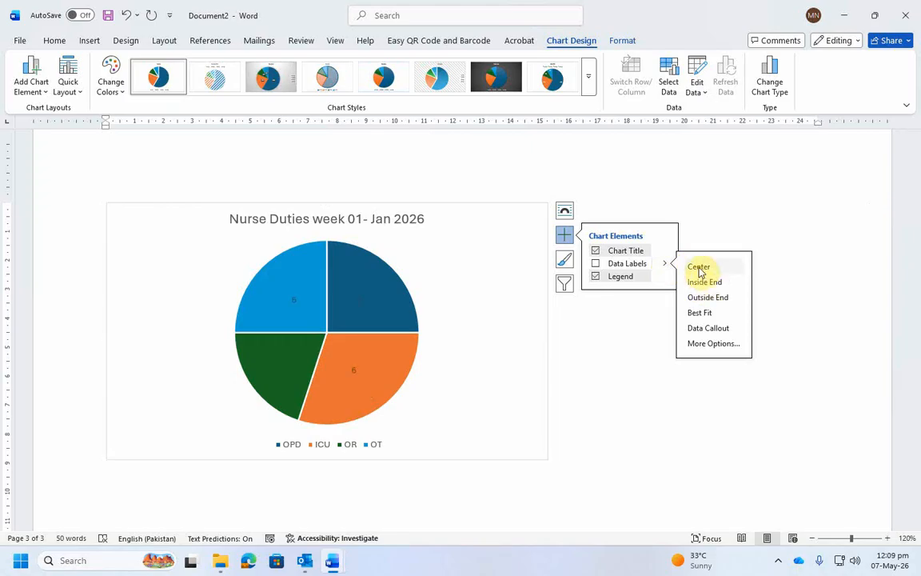
click(699, 269)
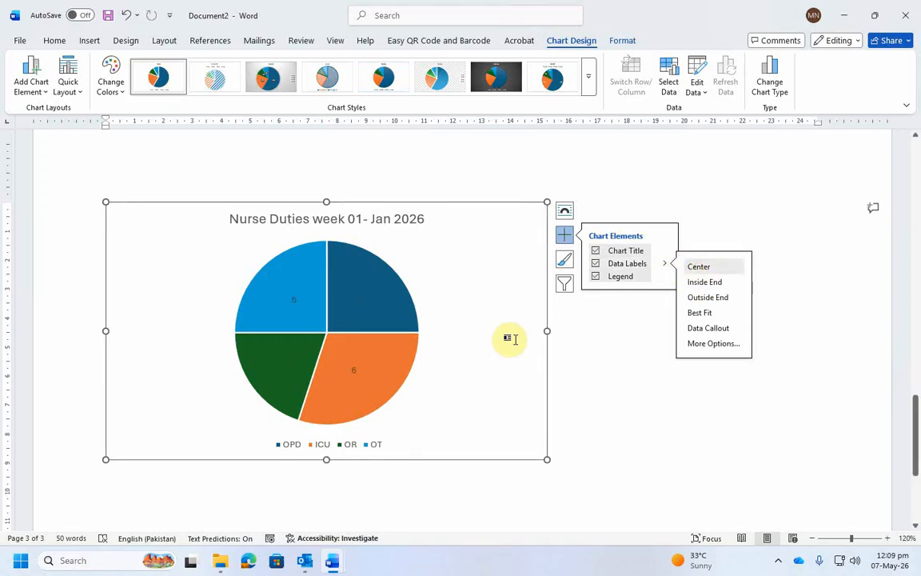
Format the pie's data labels as bold white text at size 14
click(295, 302)
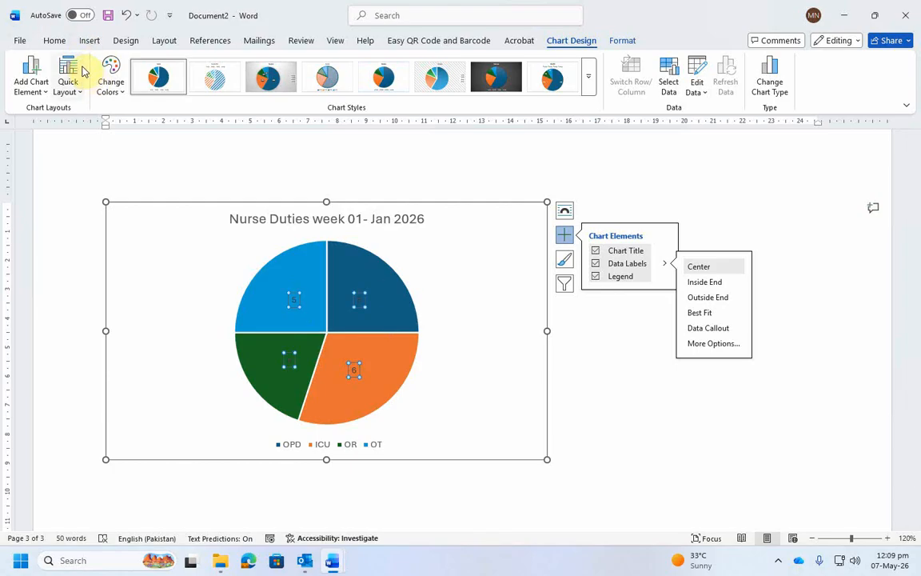
click(54, 40)
click(73, 86)
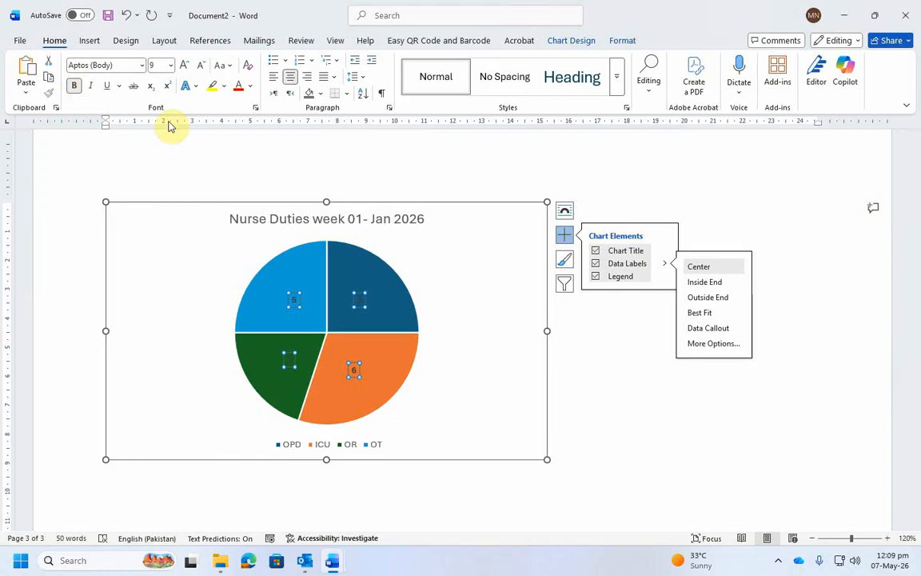
click(250, 85)
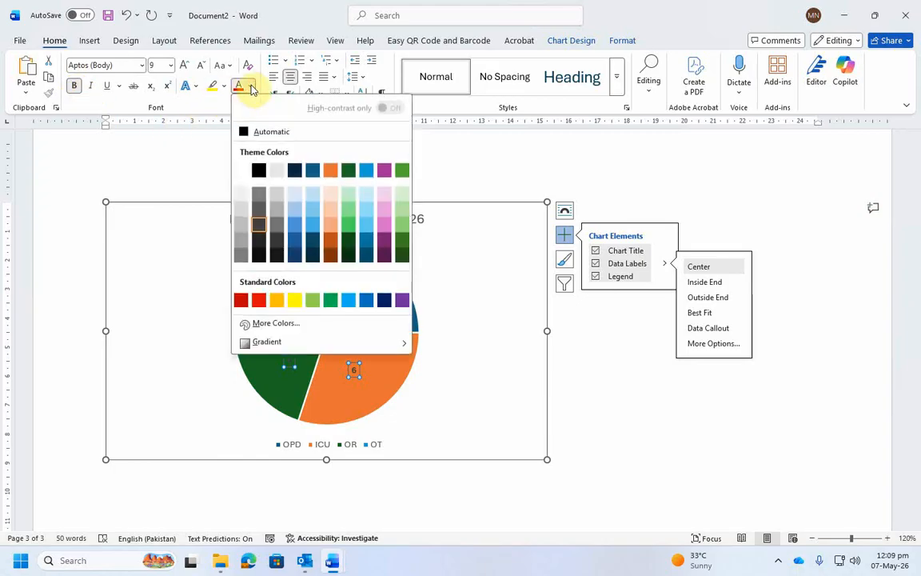
click(239, 172)
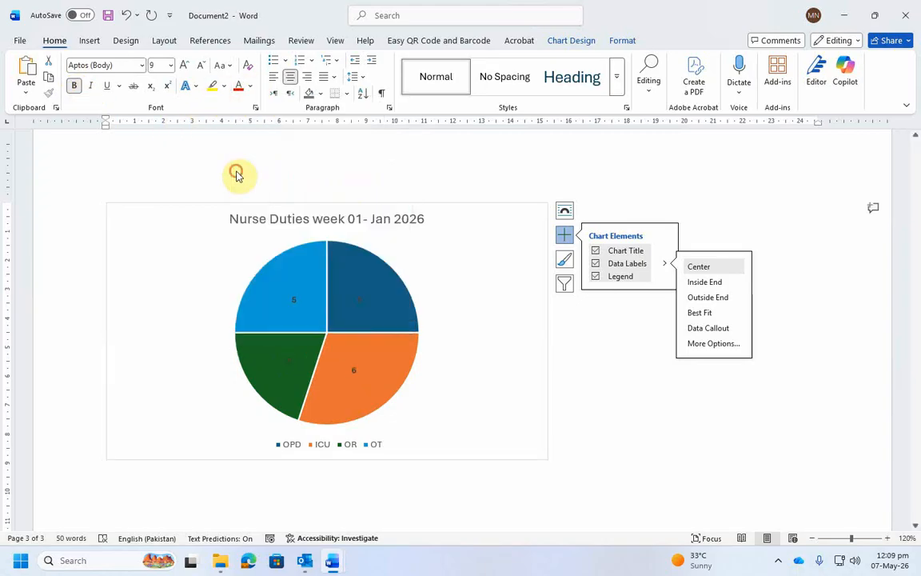
click(183, 65)
click(184, 65)
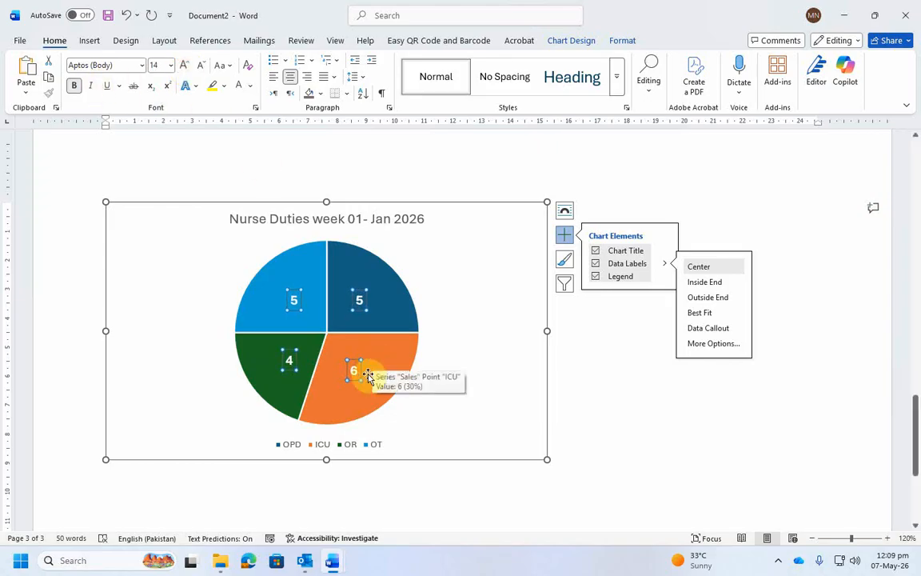
Enlarge the chart legend's text to size 14
click(285, 444)
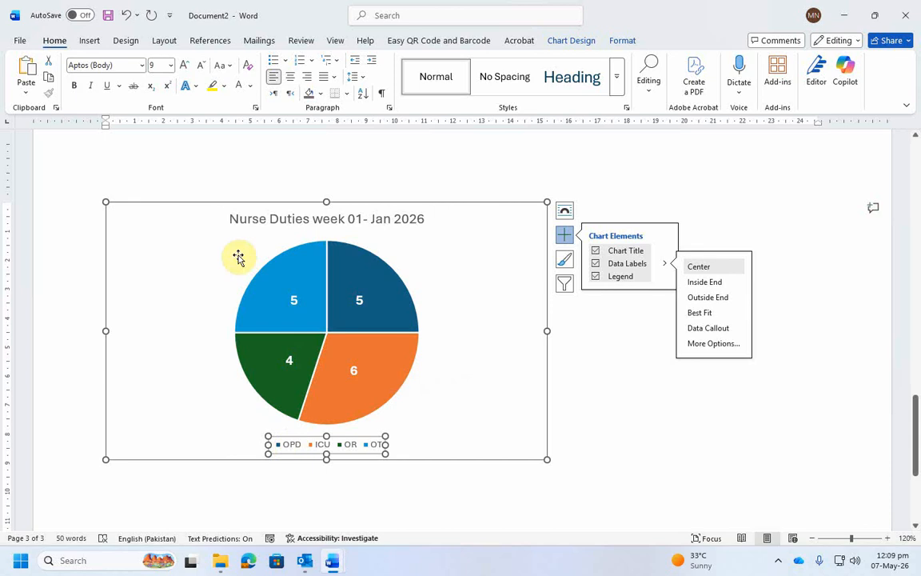
click(184, 67)
click(184, 67)
click(184, 67)
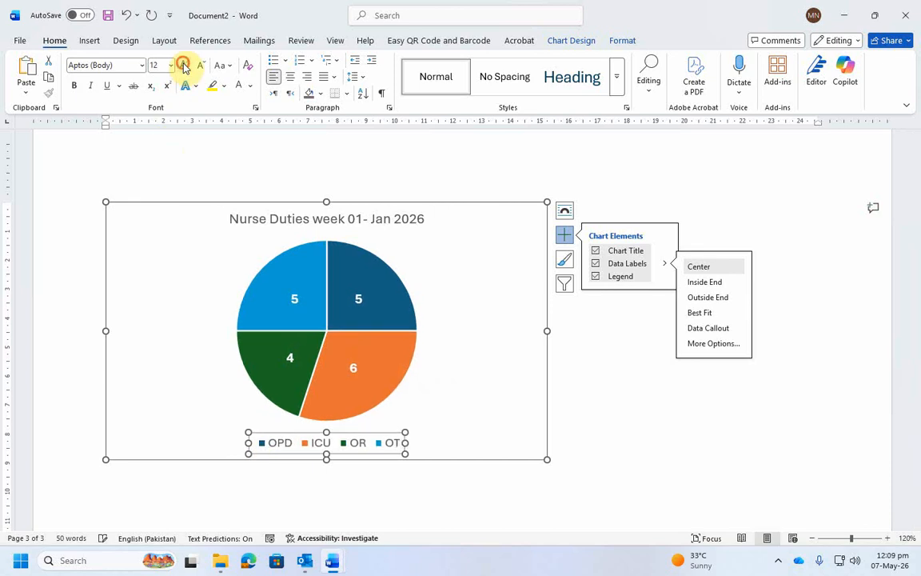
click(184, 67)
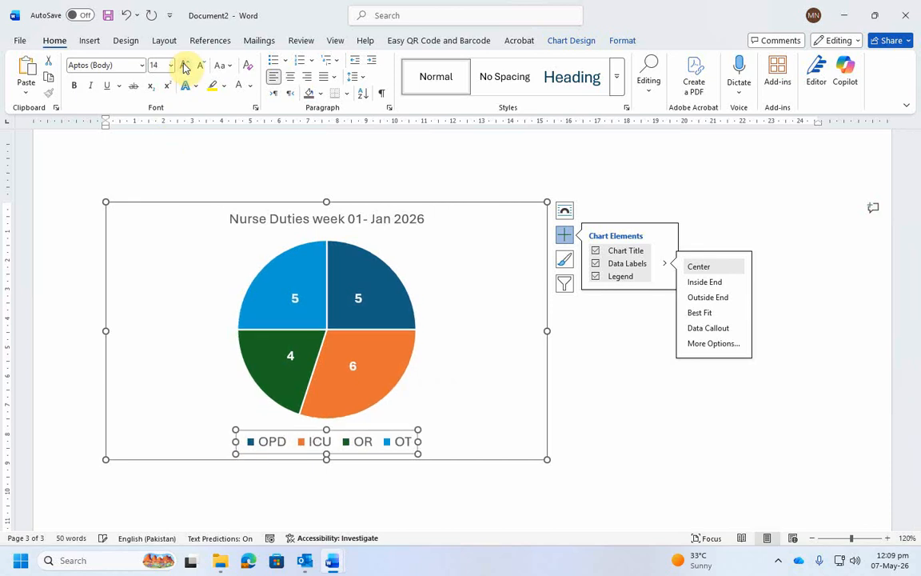
Make the chart title bold and increase its font size to 18
click(264, 217)
click(73, 87)
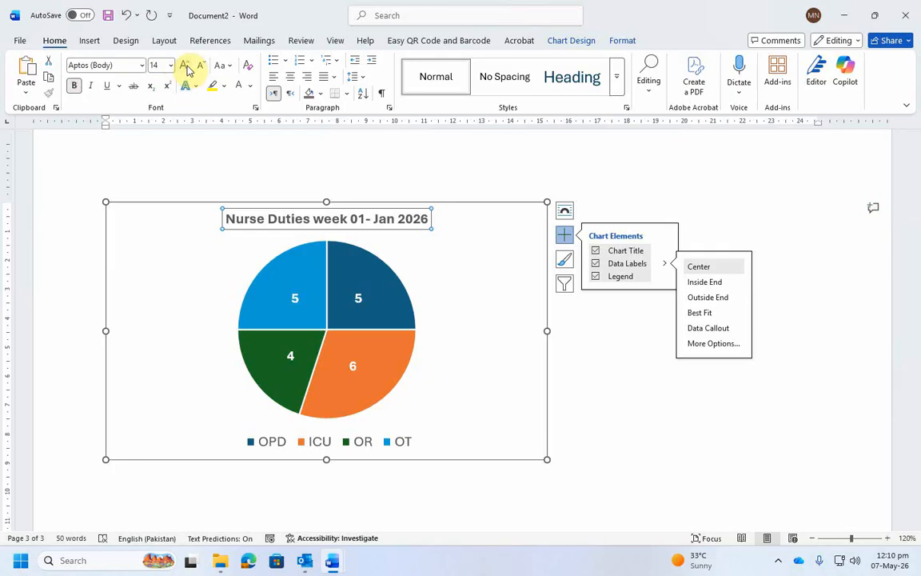
click(184, 67)
click(184, 66)
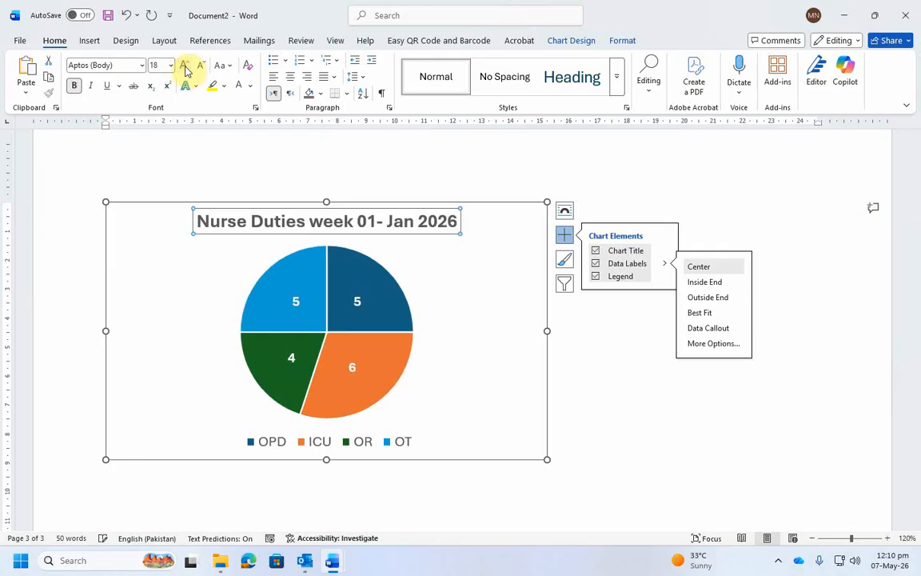
click(480, 316)
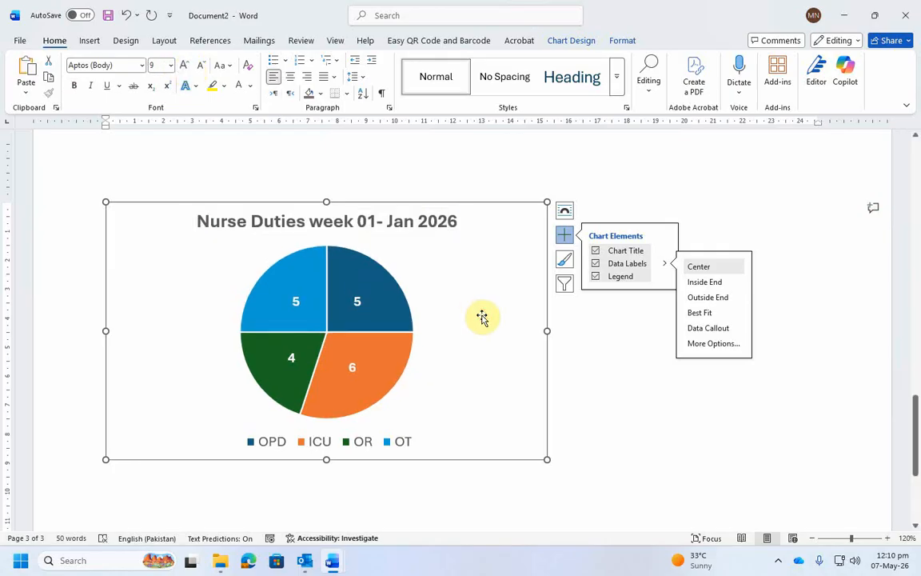
Apply the grey gradient chart style with dark value-and-percentage labels and a legend beside the pie
click(649, 389)
click(404, 299)
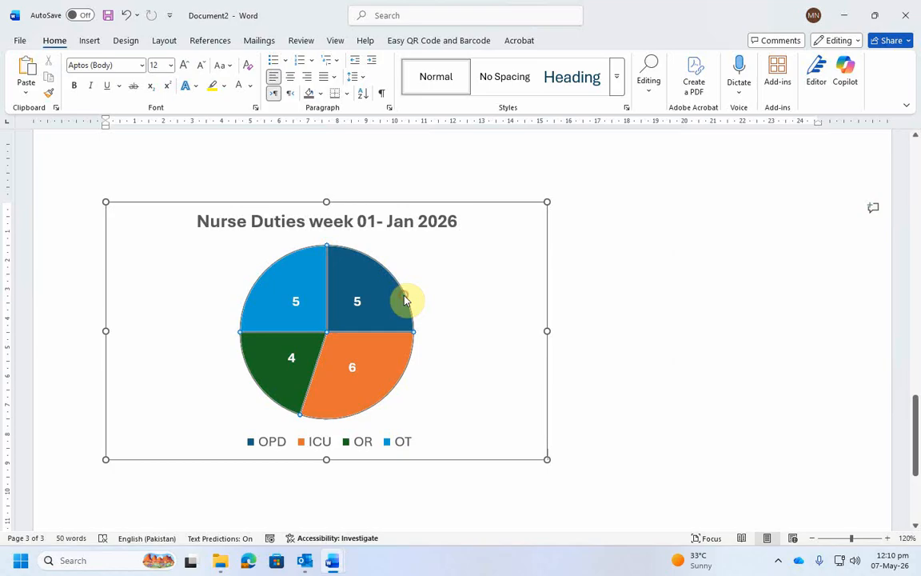
click(471, 281)
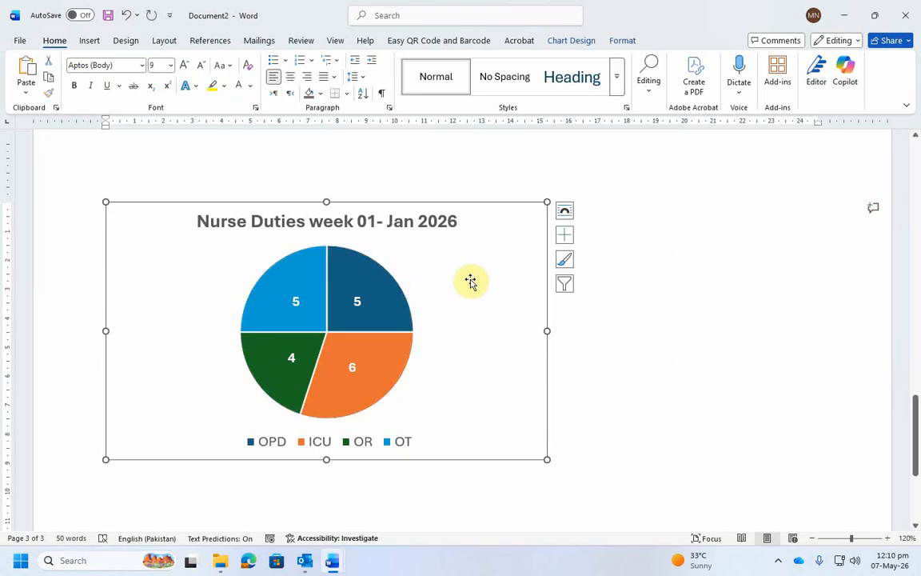
click(564, 46)
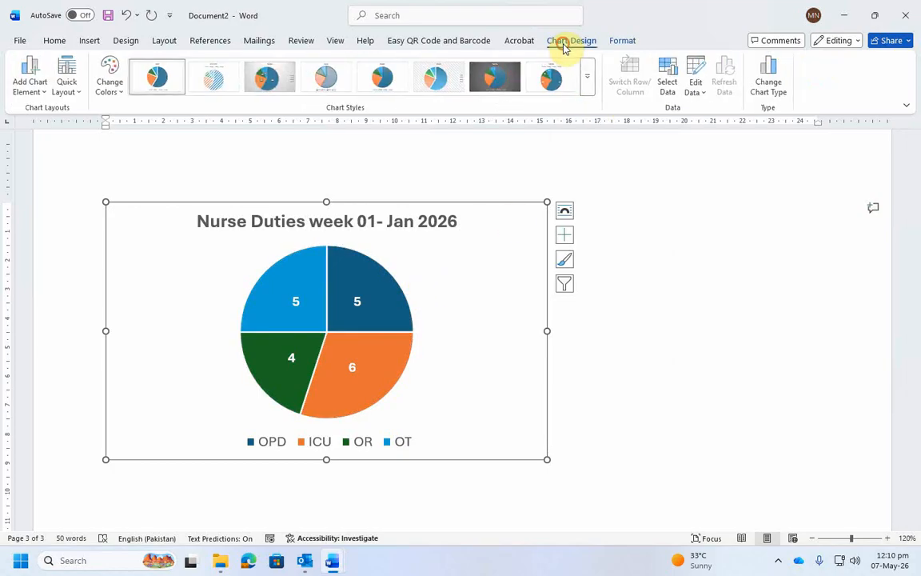
click(588, 85)
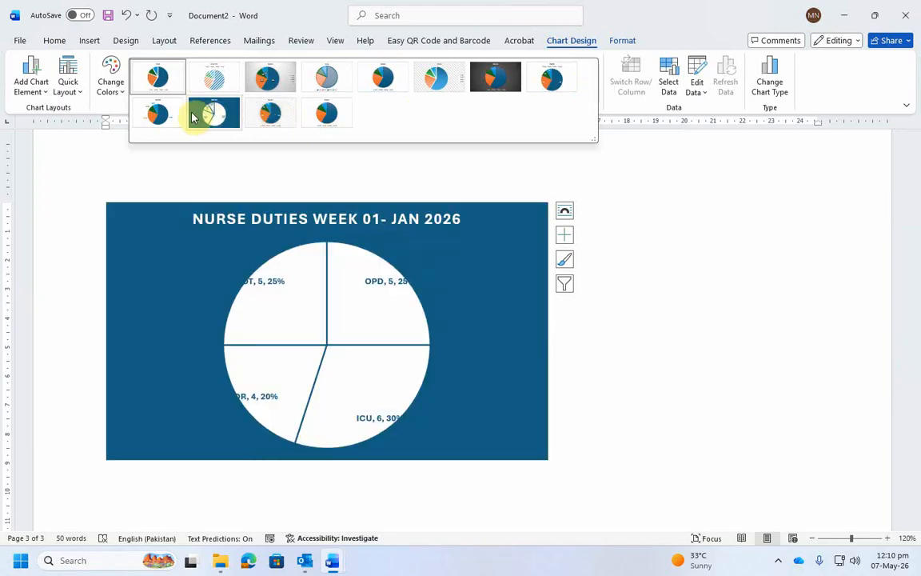
click(280, 84)
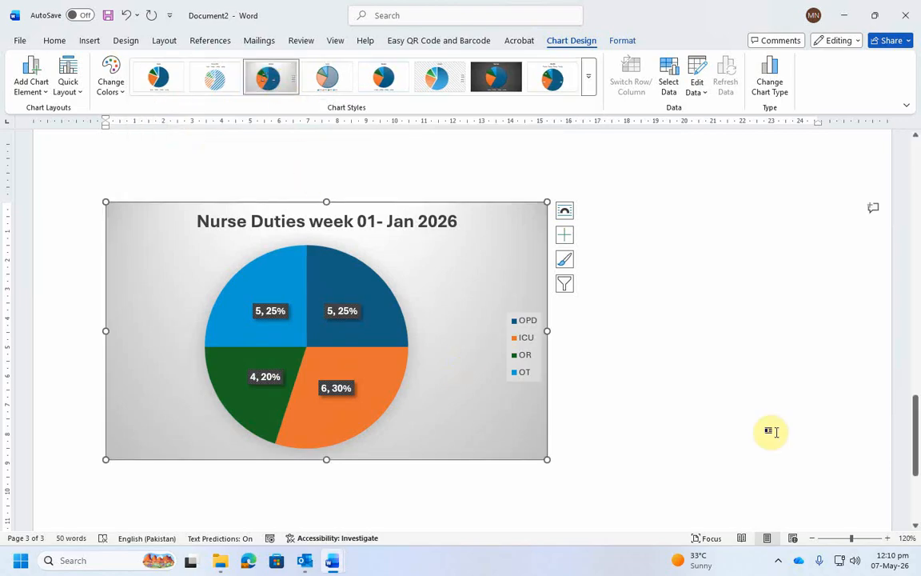
click(714, 410)
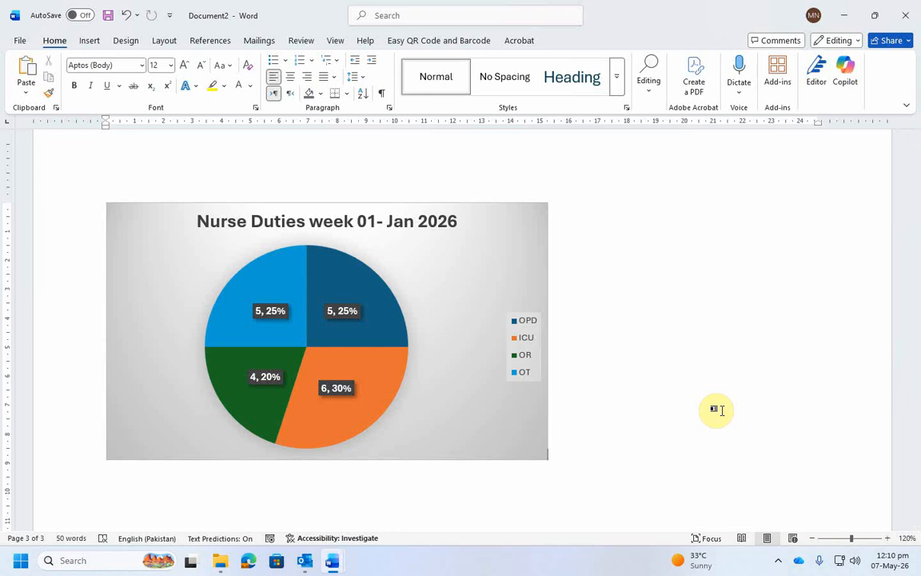
Change the nurse duties pie chart to a clustered column chart
click(364, 288)
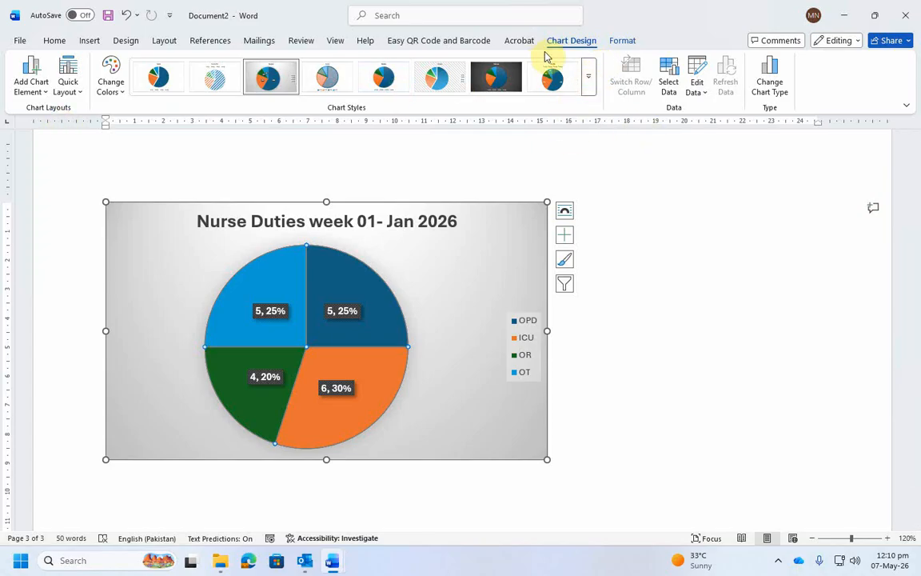
click(626, 41)
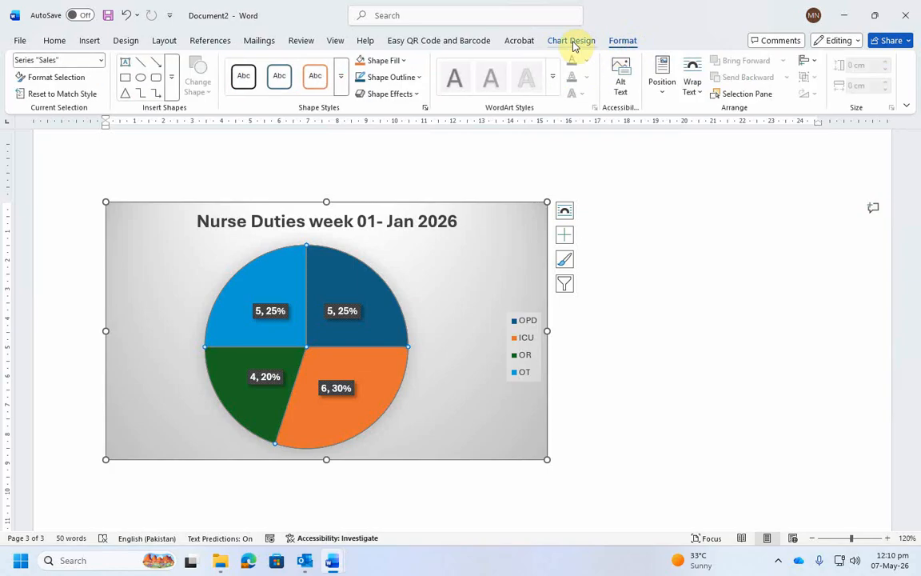
click(573, 44)
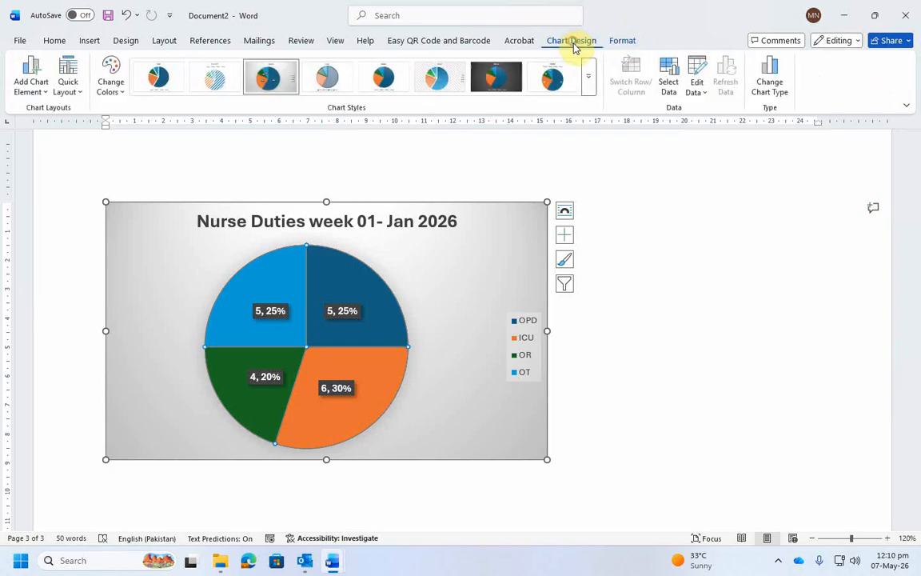
click(75, 93)
click(37, 95)
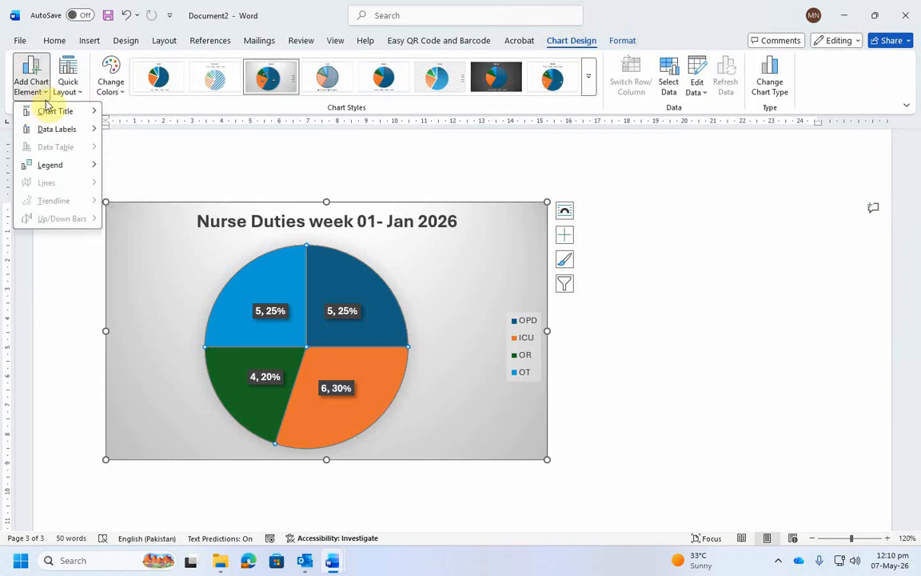
mouse_move(88, 113)
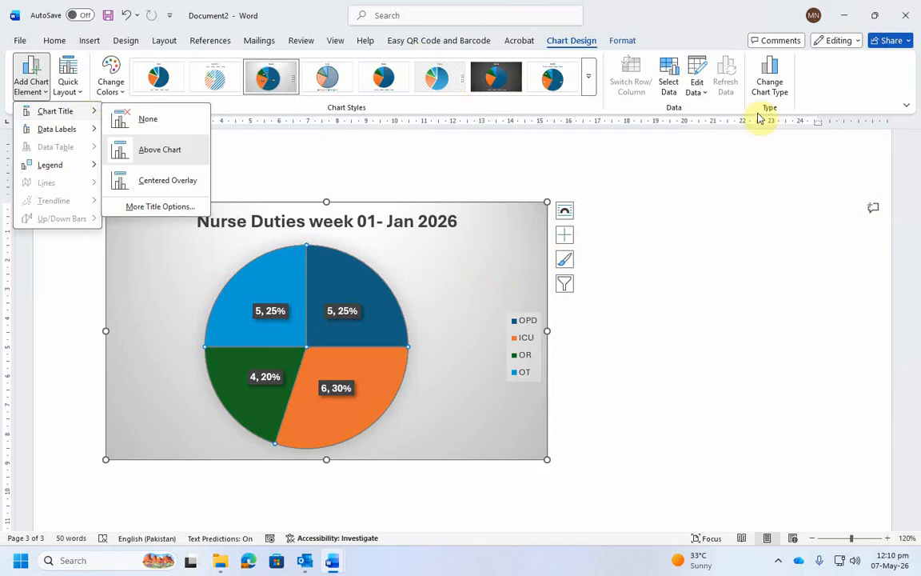
click(770, 87)
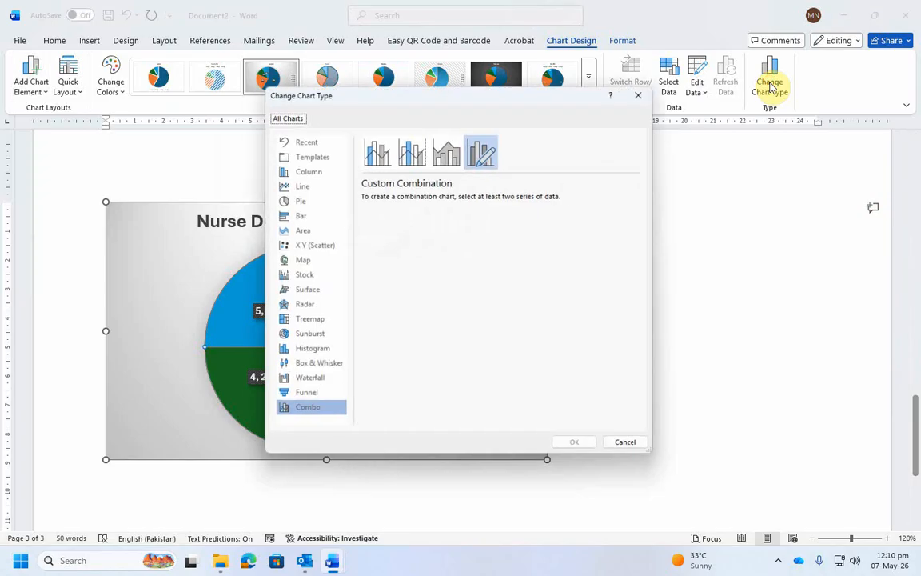
click(305, 168)
mouse_move(412, 236)
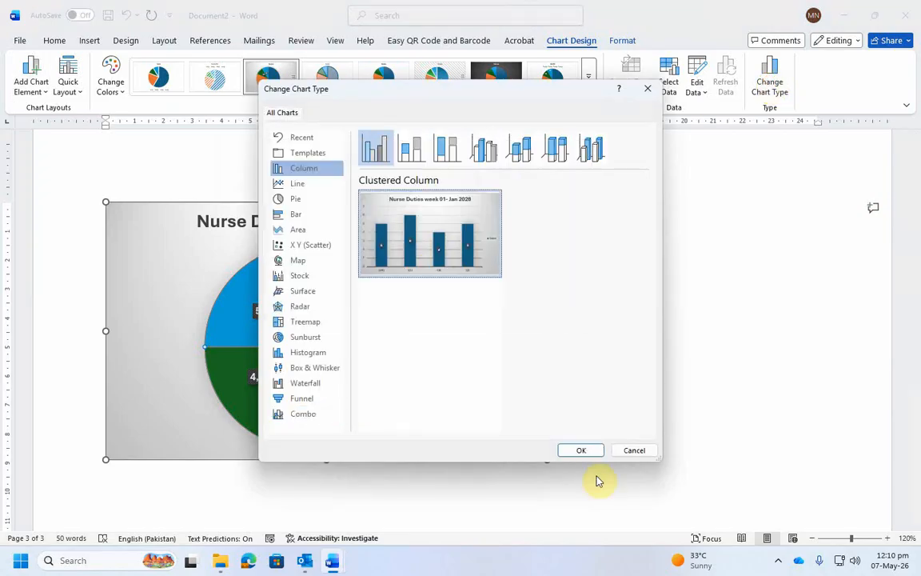
click(583, 451)
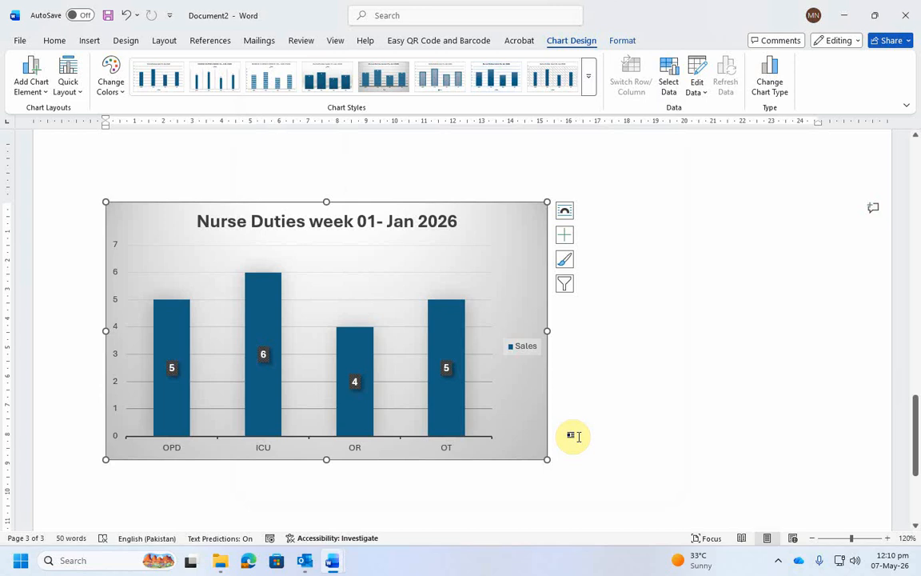
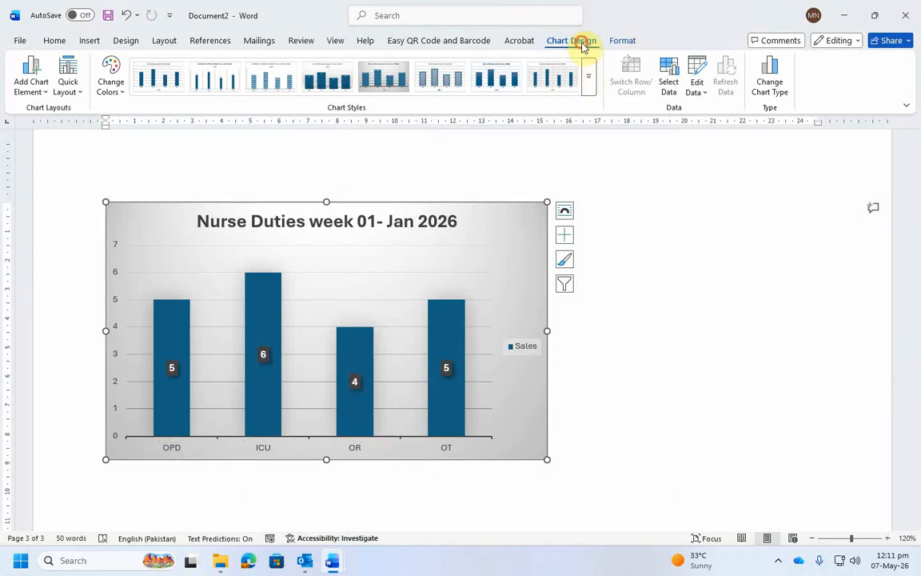
Undo the chart type change on the nurse duties chart
click(589, 77)
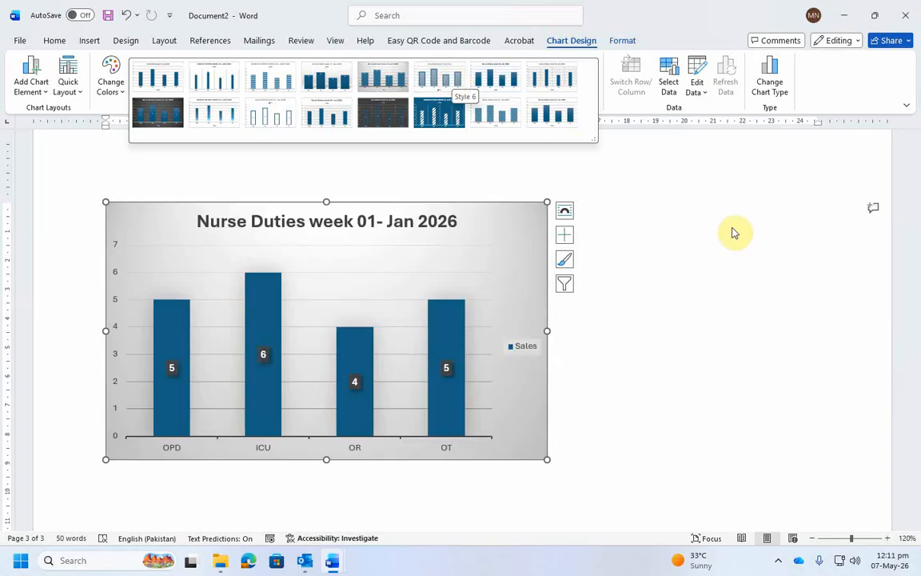
click(703, 288)
key(ctrl+z)
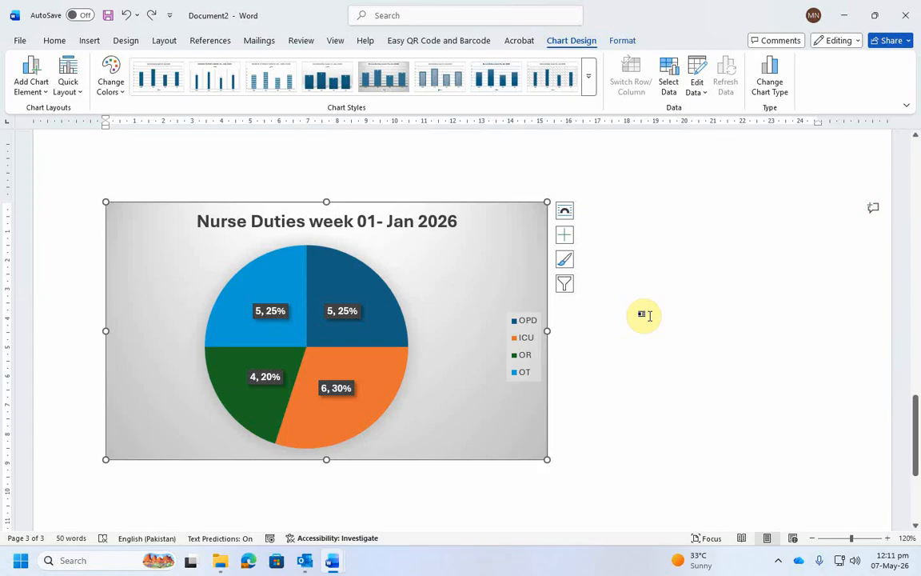
Insert a page break after the pie chart to start a new page
scroll(594, 356, down, 1)
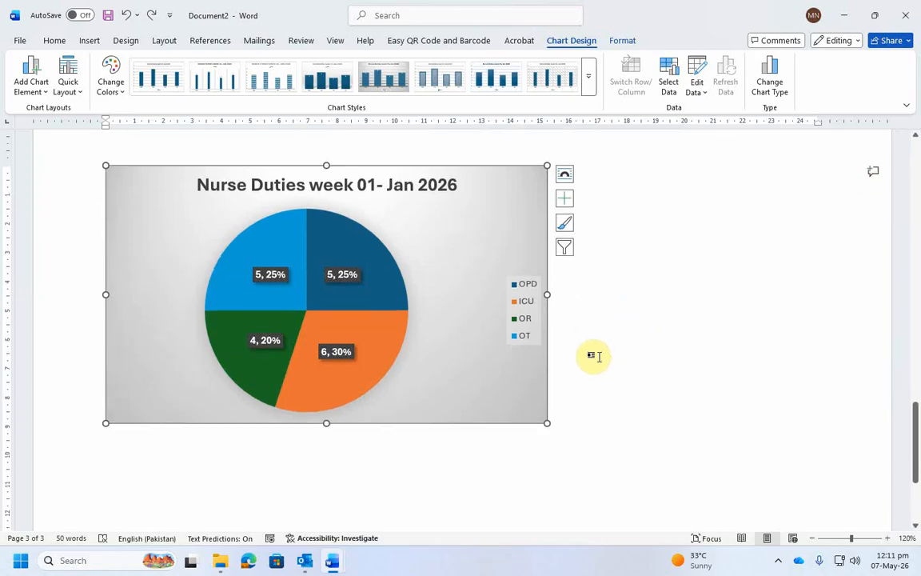
scroll(594, 356, up, 1)
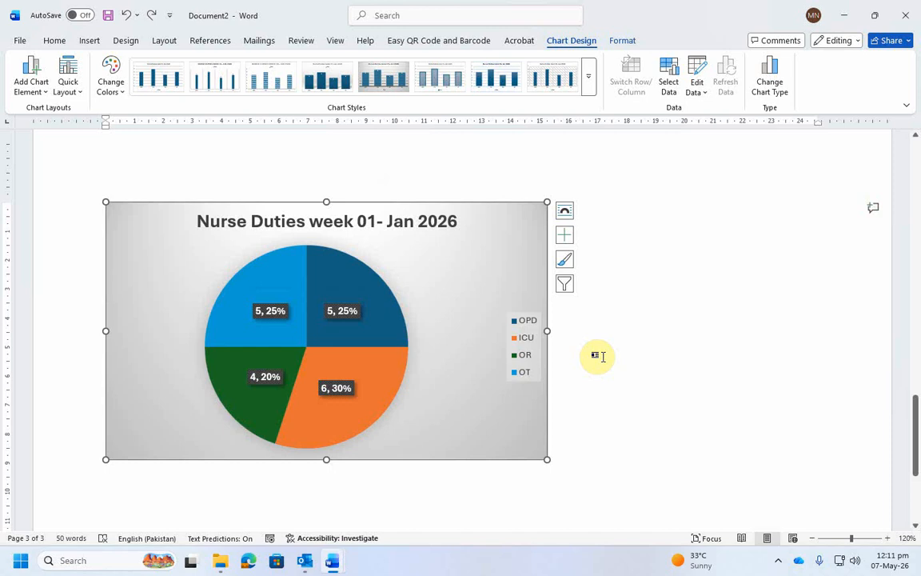
scroll(601, 360, down, 4)
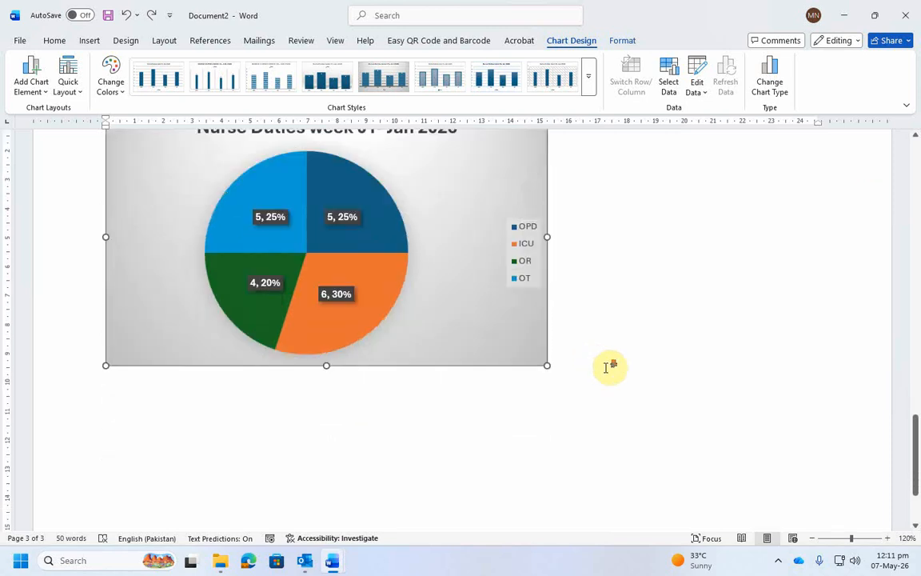
click(747, 402)
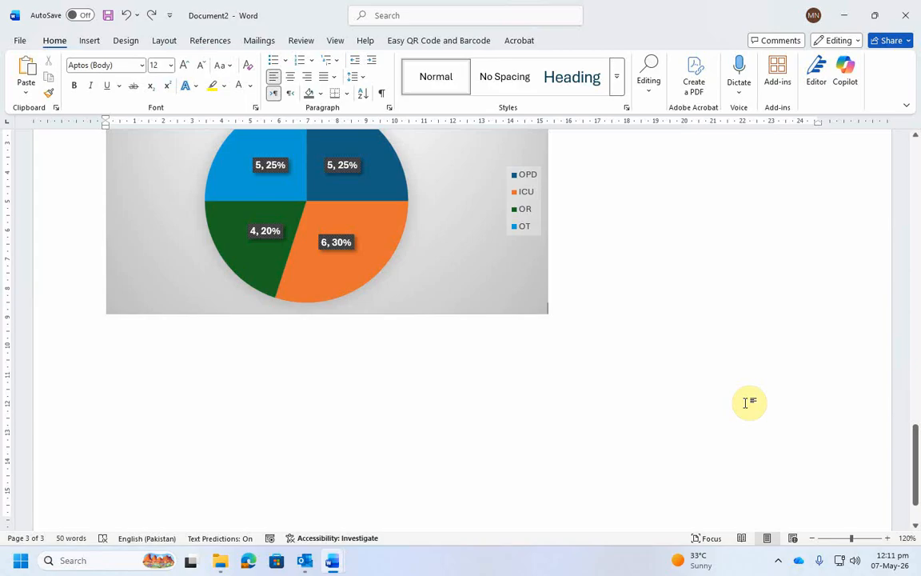
key(ctrl+Return)
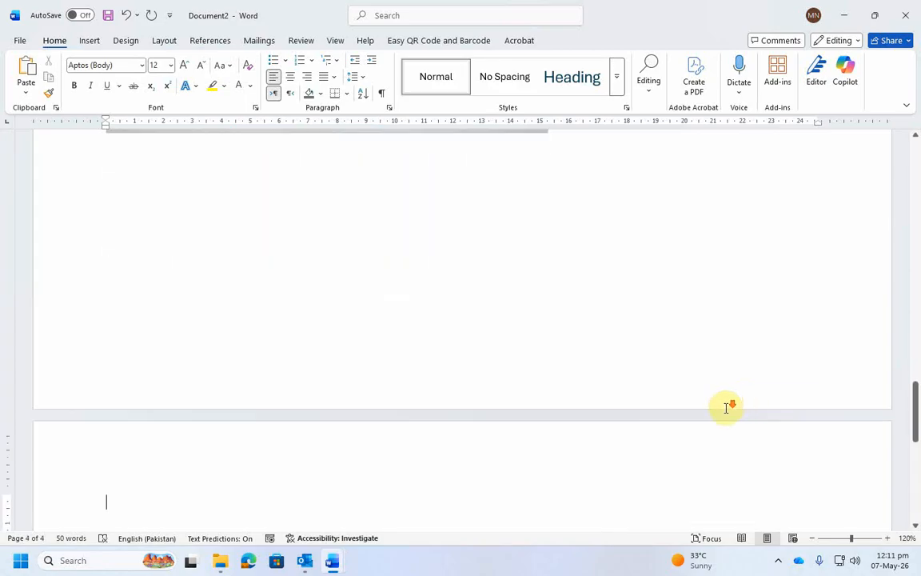
scroll(717, 401, down, 3)
scroll(711, 401, down, 1)
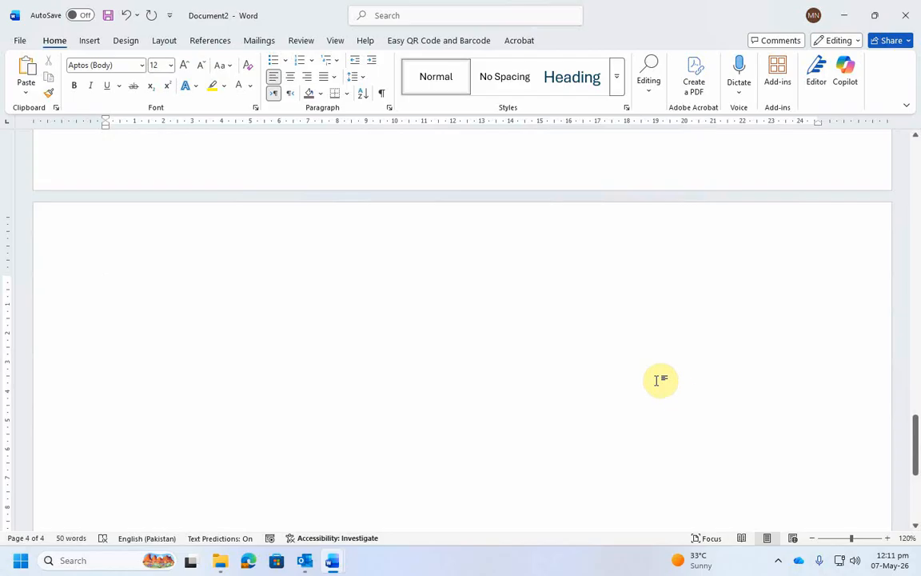
Switch to Document1 and examine the sample table of contents beside its TABLE OF CONTENT heading
key(alt+Tab)
scroll(657, 381, down, 10)
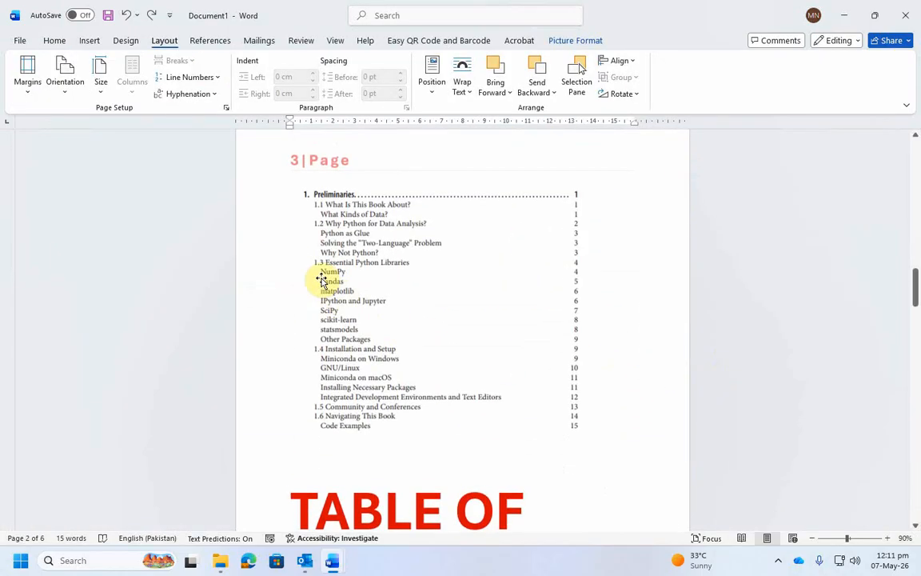
scroll(434, 343, down, 1)
scroll(433, 342, down, 3)
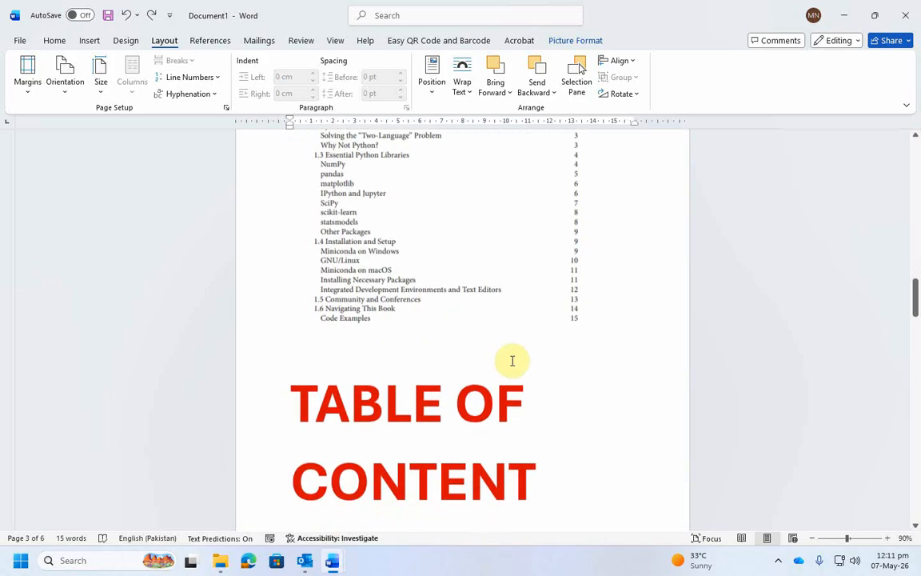
scroll(442, 345, up, 3)
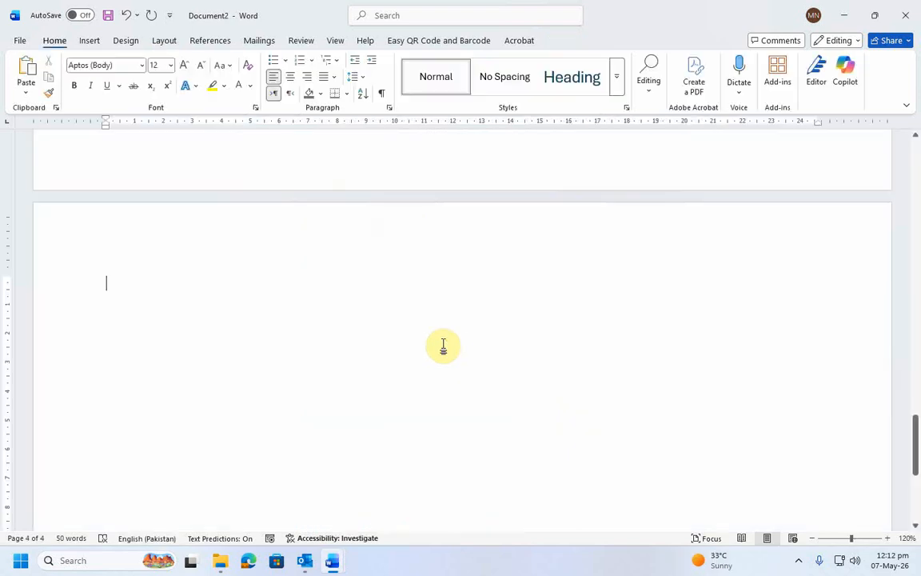
Set the page orientation of Document2 to portrait
click(165, 40)
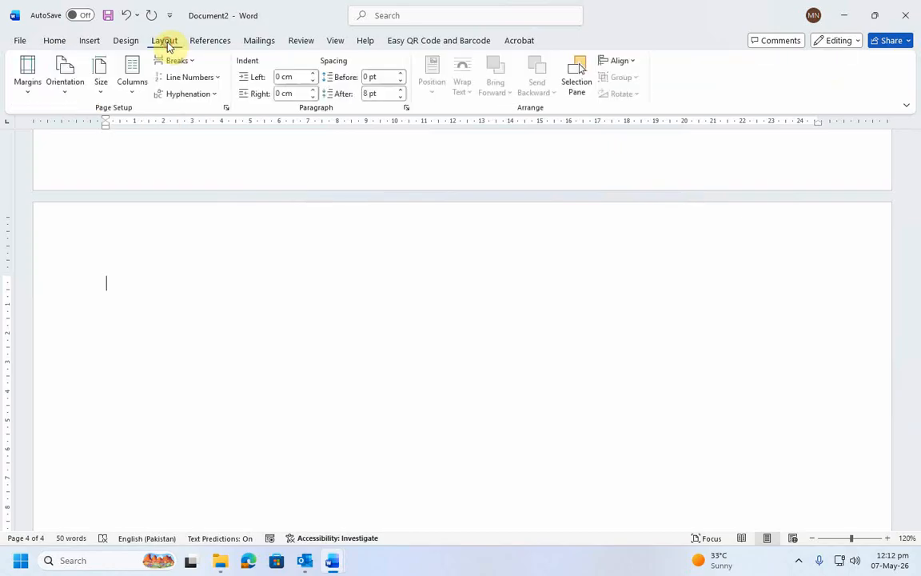
click(63, 88)
click(82, 117)
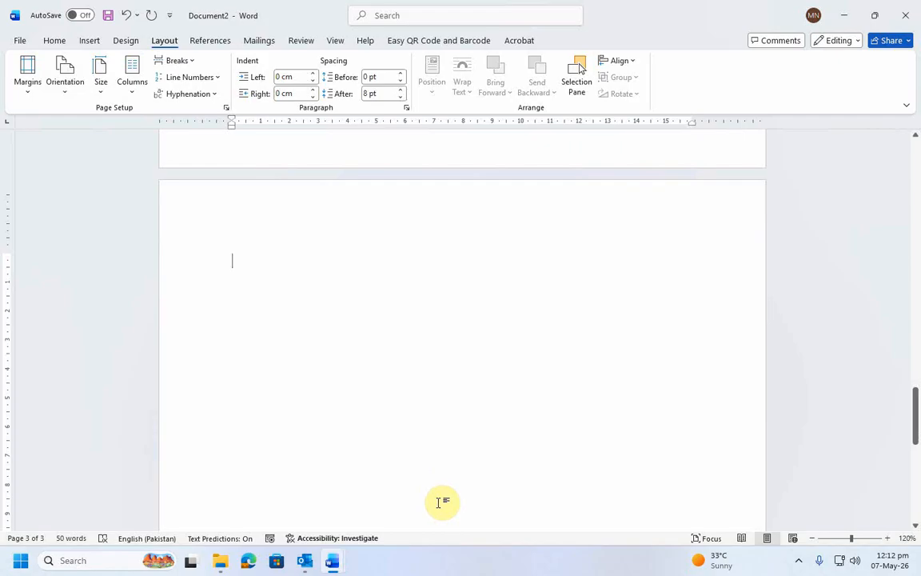
Generate sample paragraphs on a new line of the blank page with =rand(2568)
key(Return)
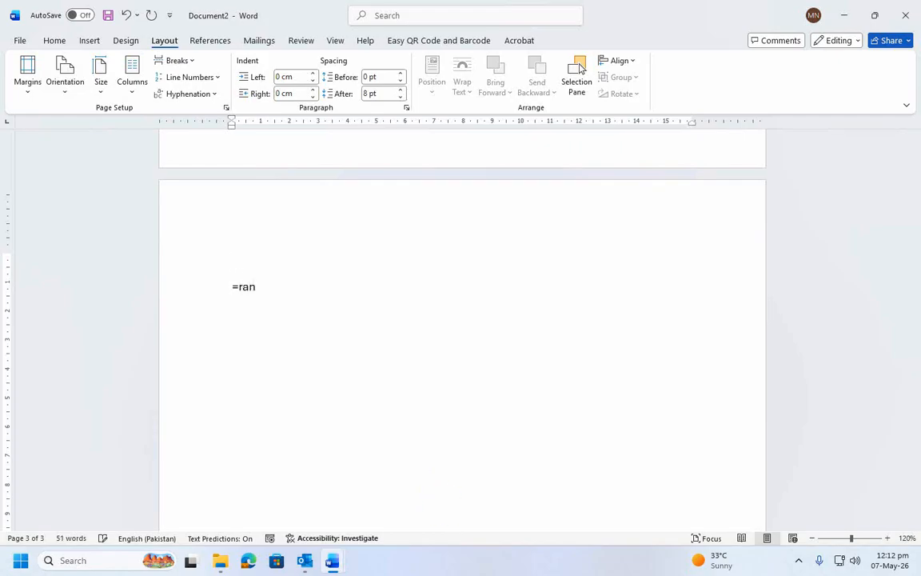
text(=rand(2568))
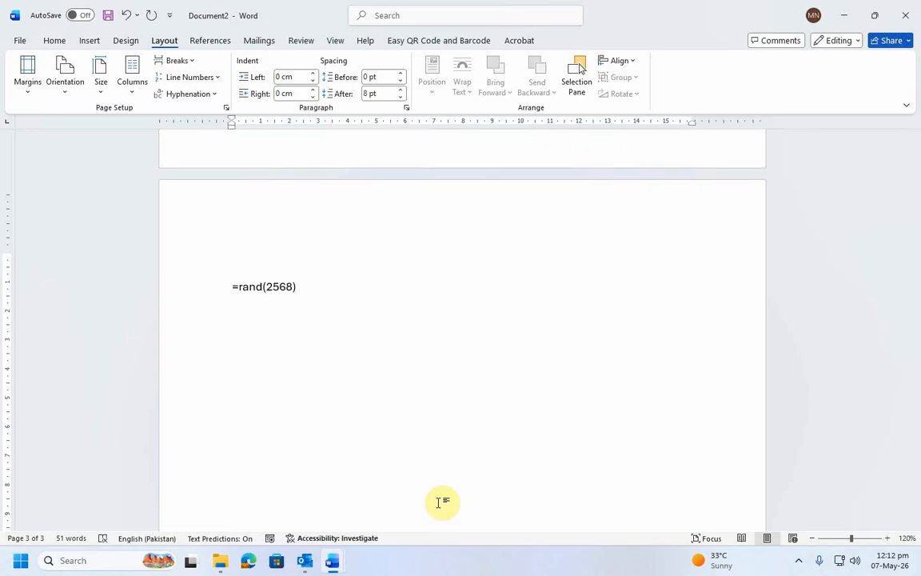
key(Return)
Add the title line "Pakistan" as its own paragraph above the first generated sample paragraph
scroll(459, 433, up, 2)
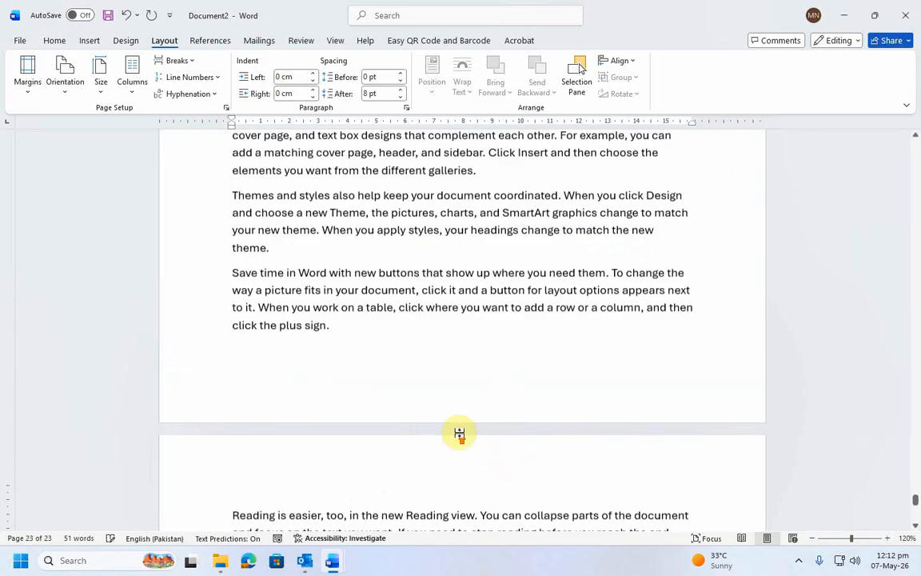
scroll(459, 432, up, 2)
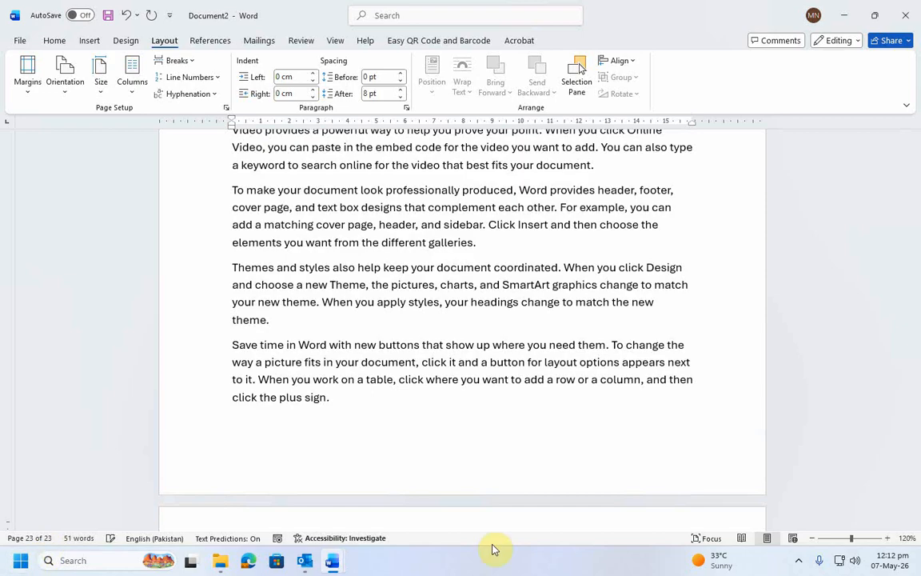
scroll(915, 500, up, 5)
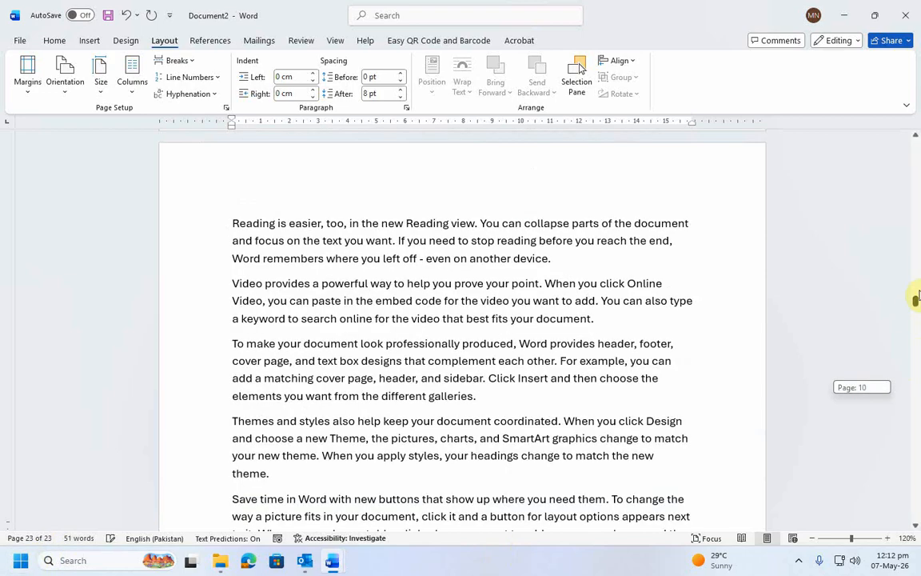
scroll(489, 290, down, 8)
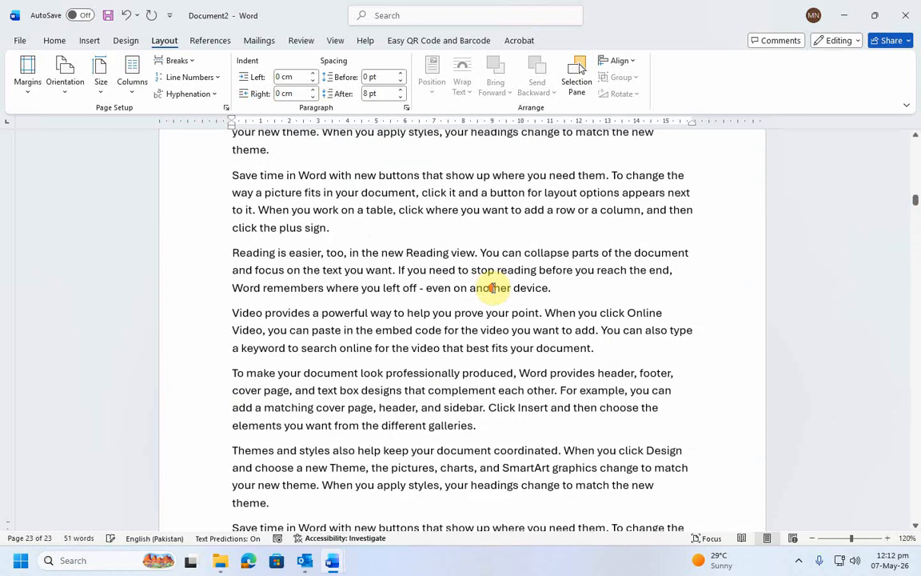
scroll(493, 287, up, 7)
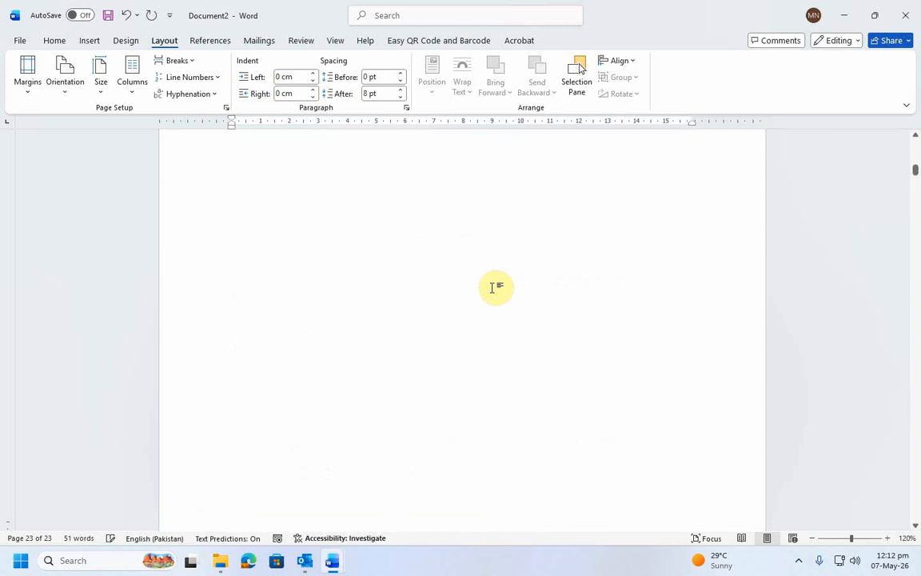
scroll(495, 290, down, 4)
click(232, 331)
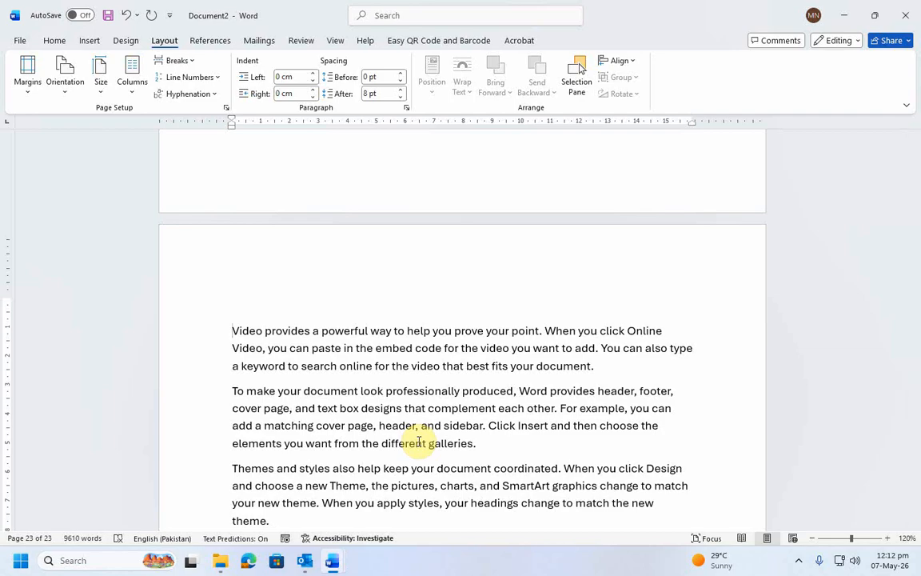
text(Pakistan)
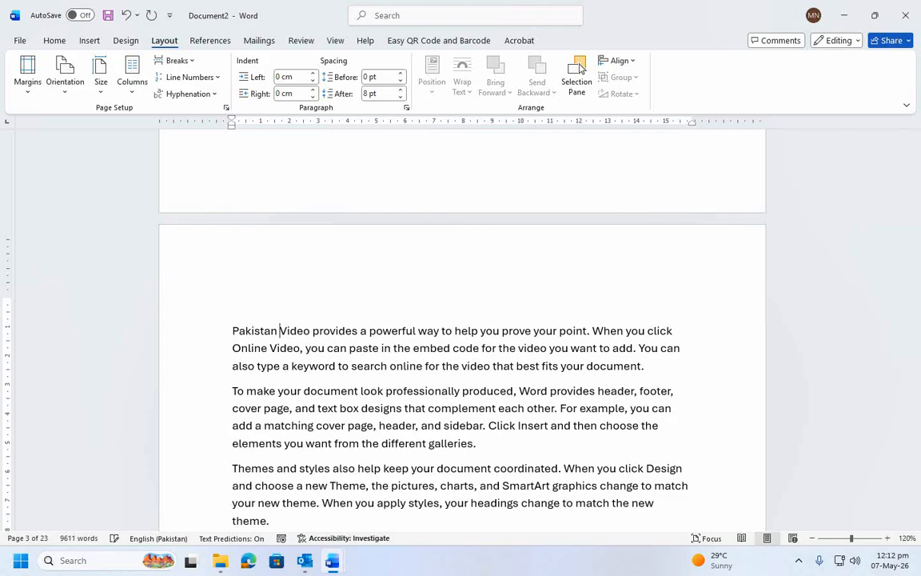
key(Return)
Apply the Heading 1 style to the "Pakistan" title line above the sample paragraphs
click(220, 329)
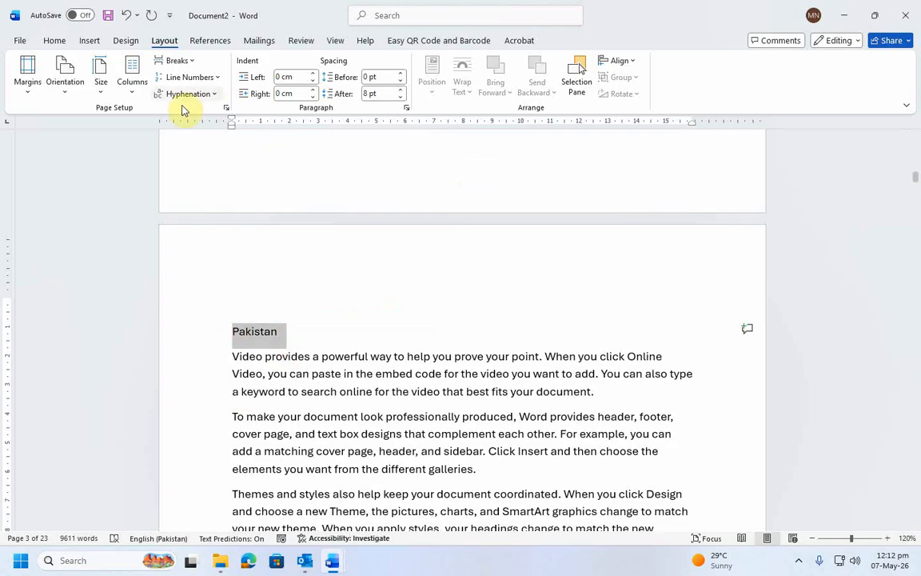
click(218, 40)
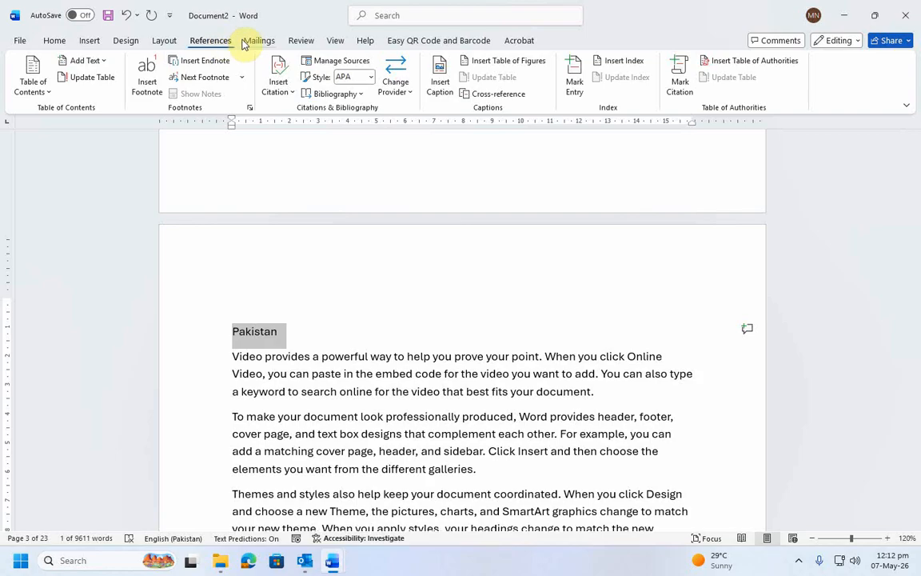
click(164, 44)
click(53, 42)
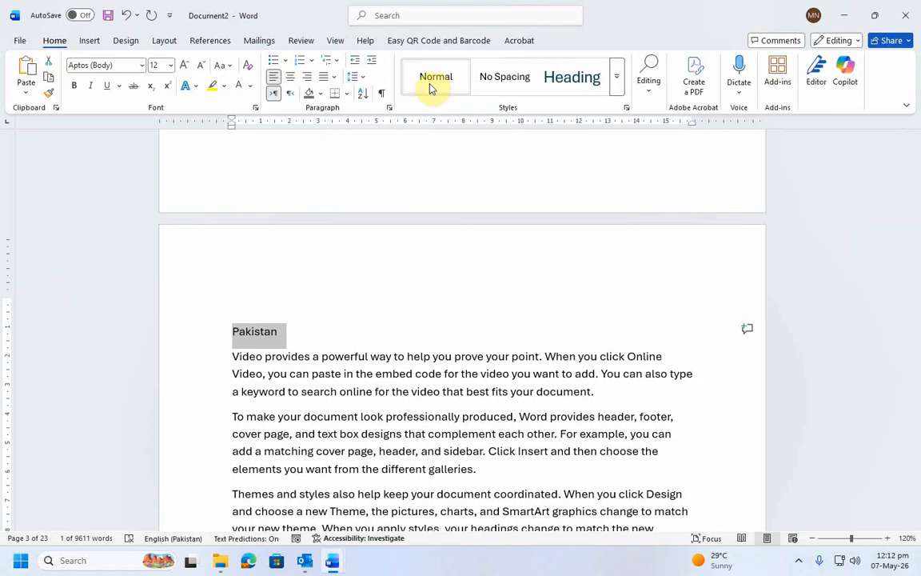
click(616, 77)
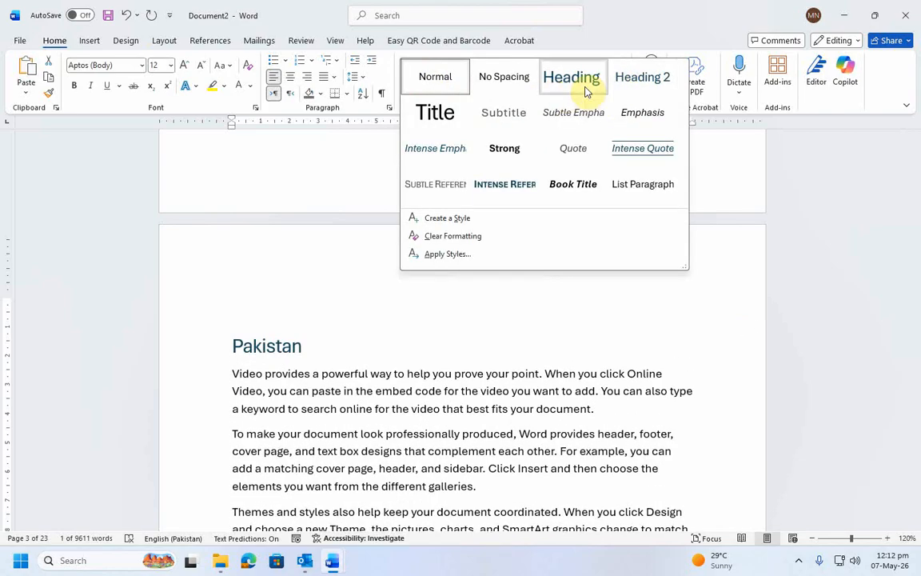
click(586, 88)
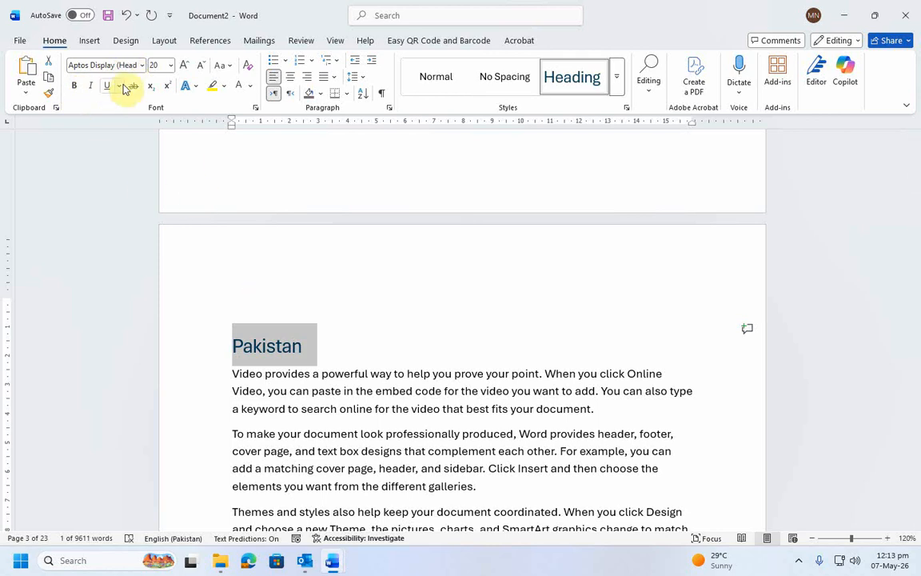
Format the "Pakistan" heading in bold Times New Roman with black font color
click(74, 86)
click(143, 66)
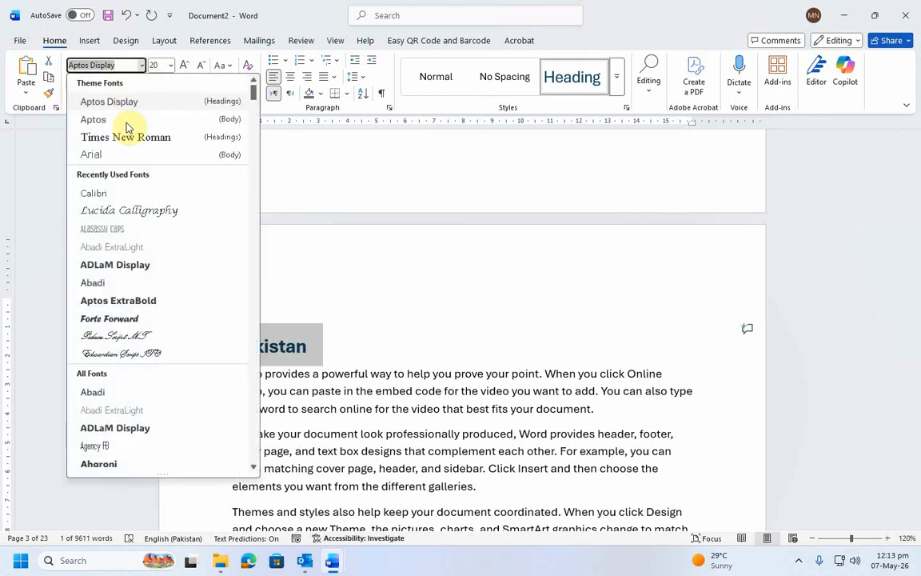
click(121, 138)
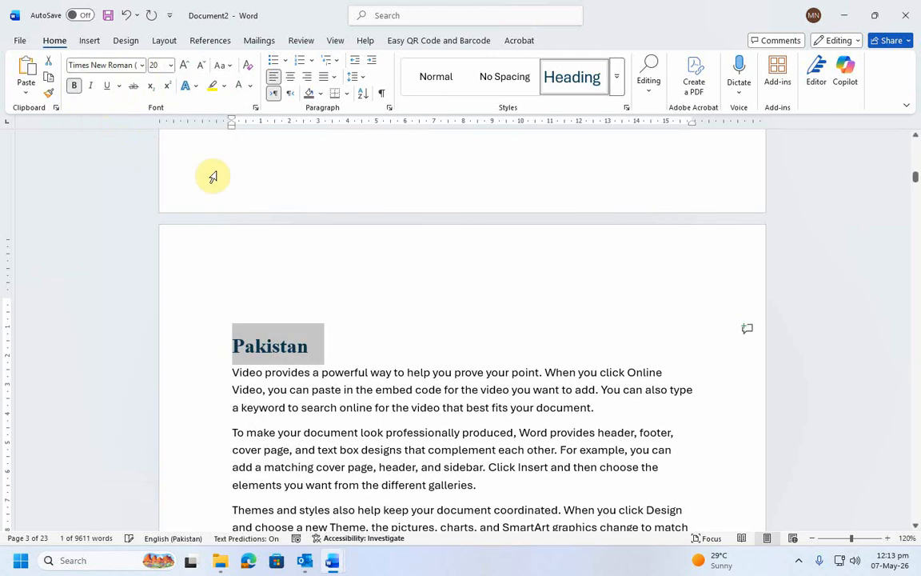
click(250, 86)
click(256, 173)
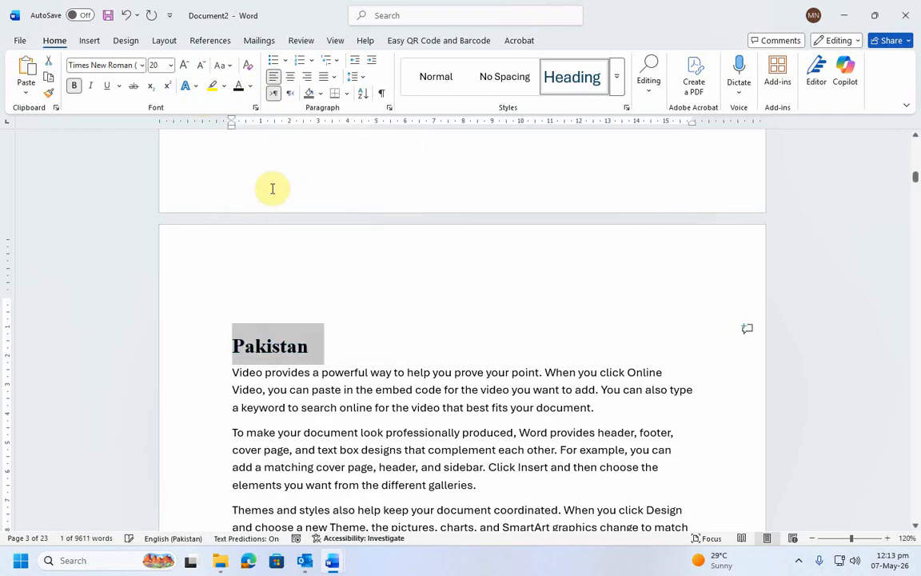
click(365, 342)
Add the title line "Punjab" above the first paragraph on page 4 and give it the Heading 1 style
scroll(364, 340, down, 5)
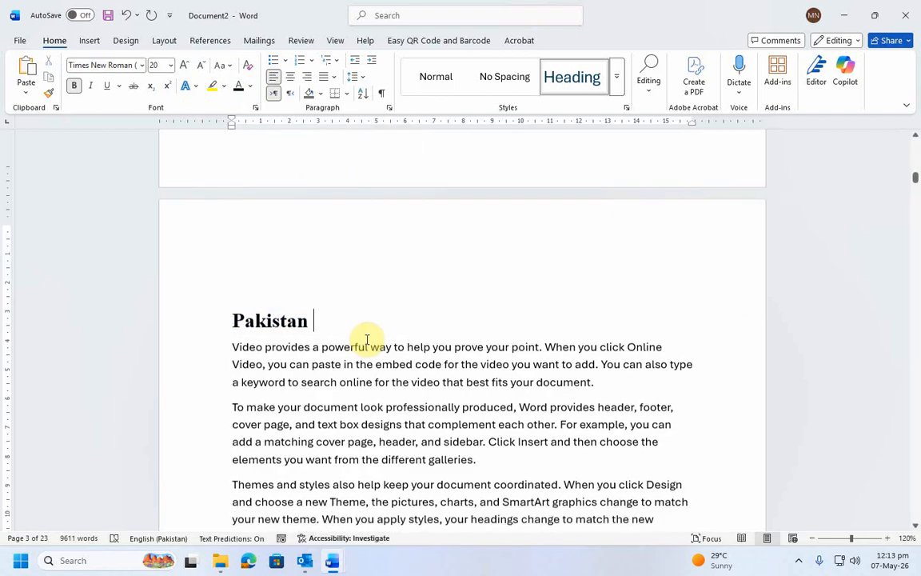
key(ctrl+Return)
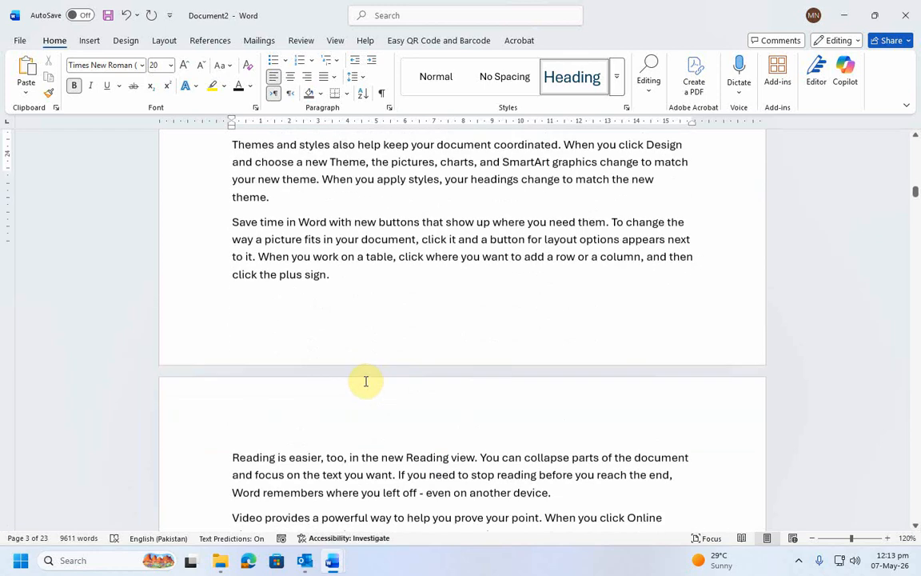
scroll(232, 344, down, 3)
click(232, 263)
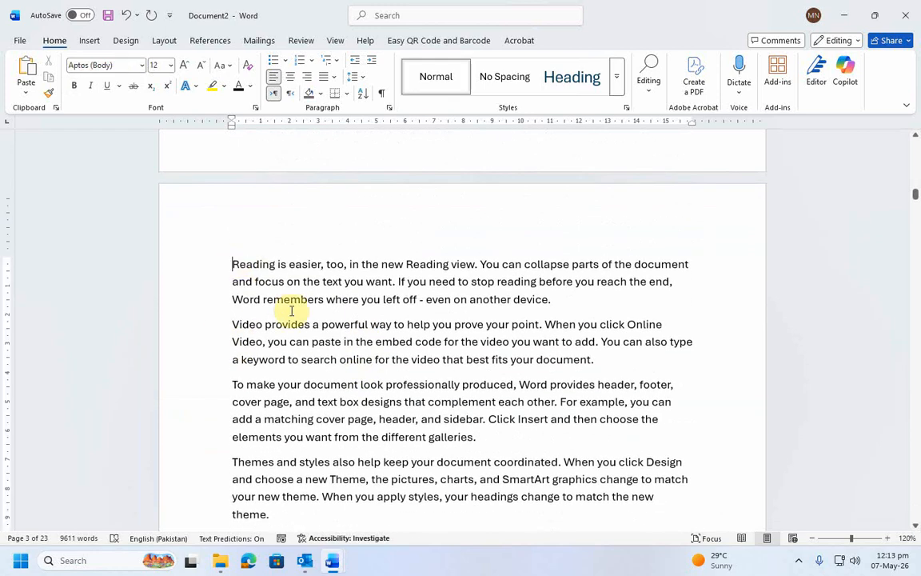
text(Punjab)
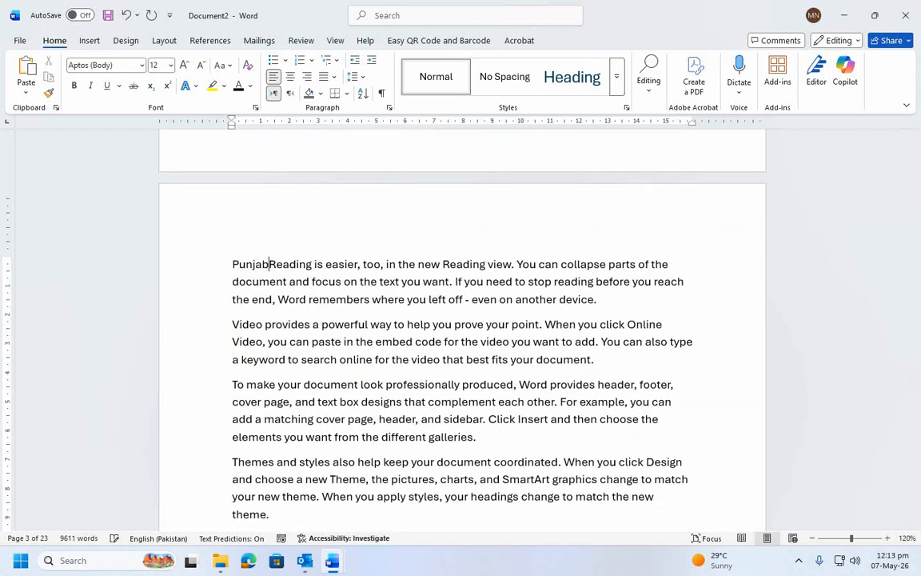
key(Return)
drag(276, 264, 207, 270)
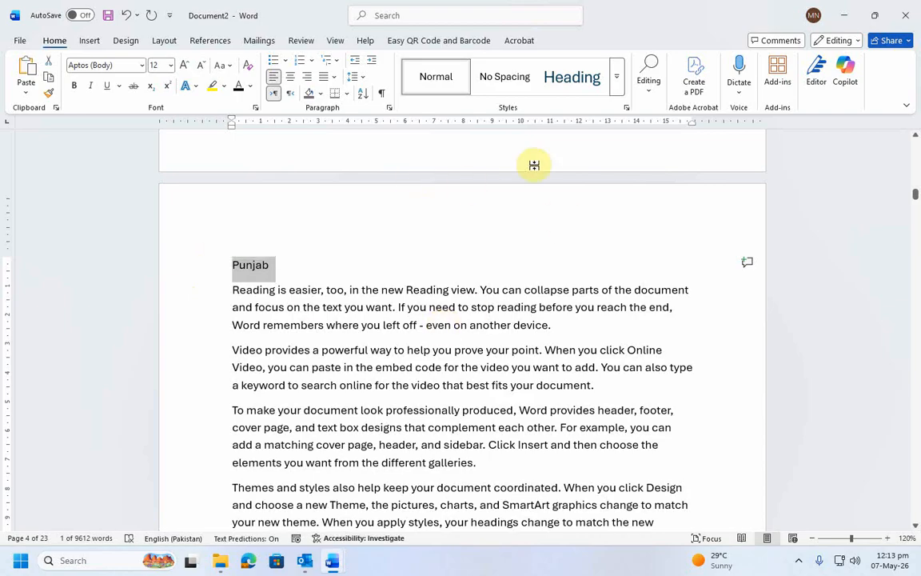
click(570, 80)
Copy the formatting of the "Pakistan" heading onto the "Punjab" heading with Format Painter
scroll(342, 280, up, 15)
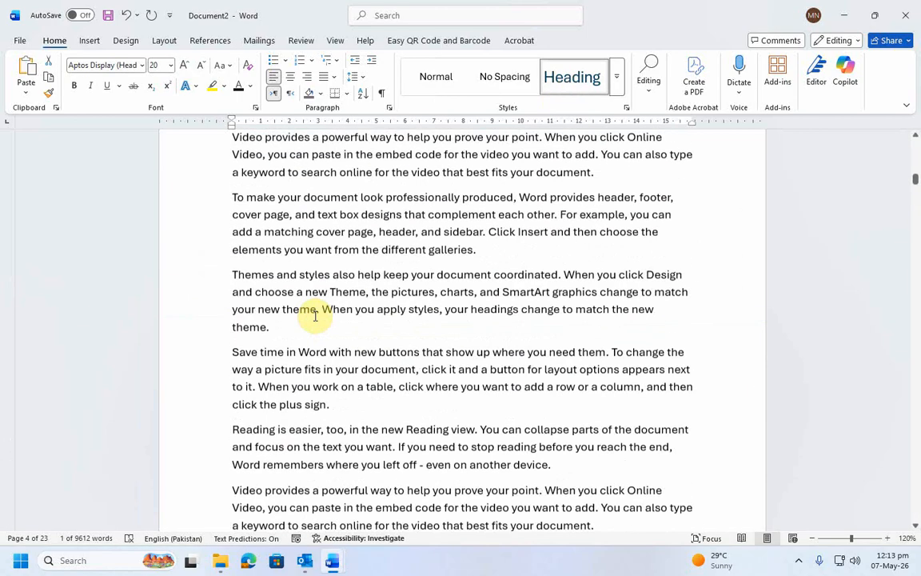
click(216, 237)
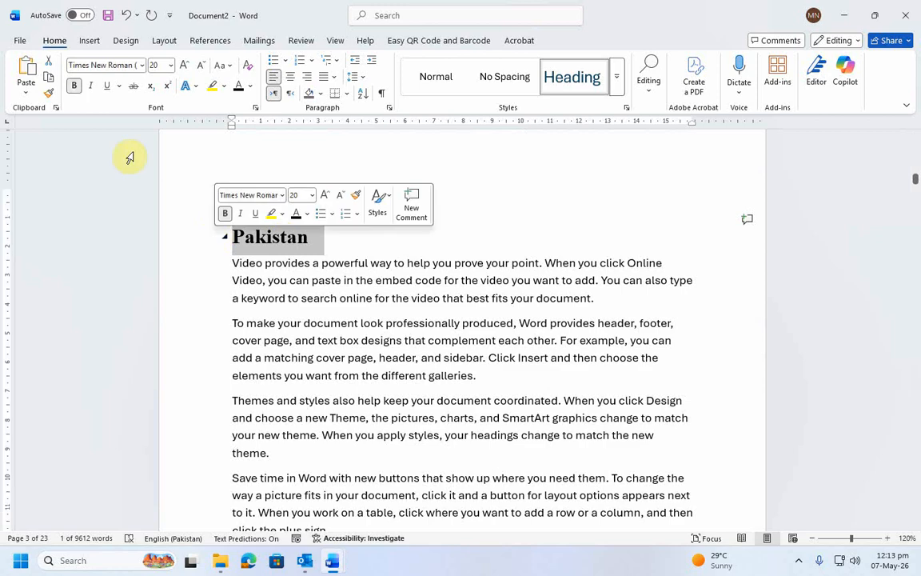
click(49, 94)
scroll(344, 383, down, 15)
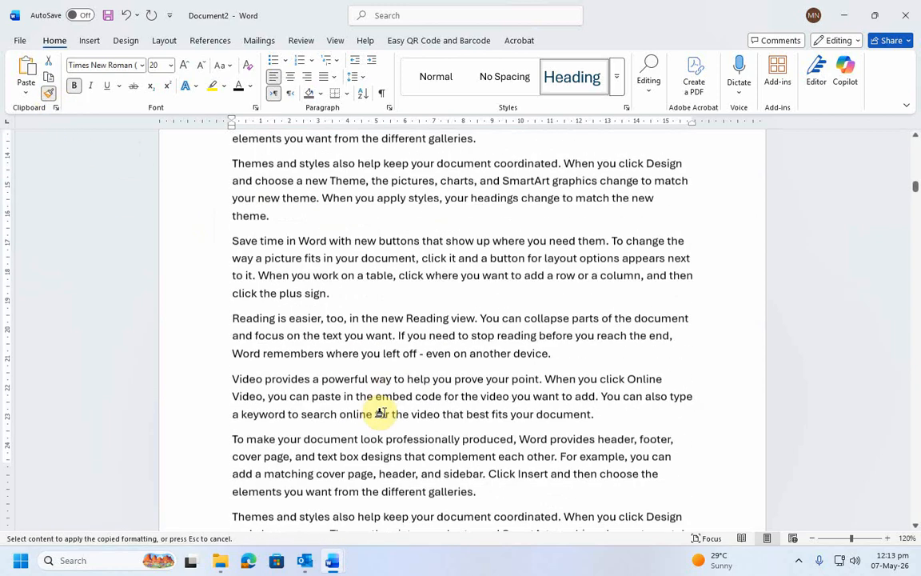
drag(297, 341, 210, 339)
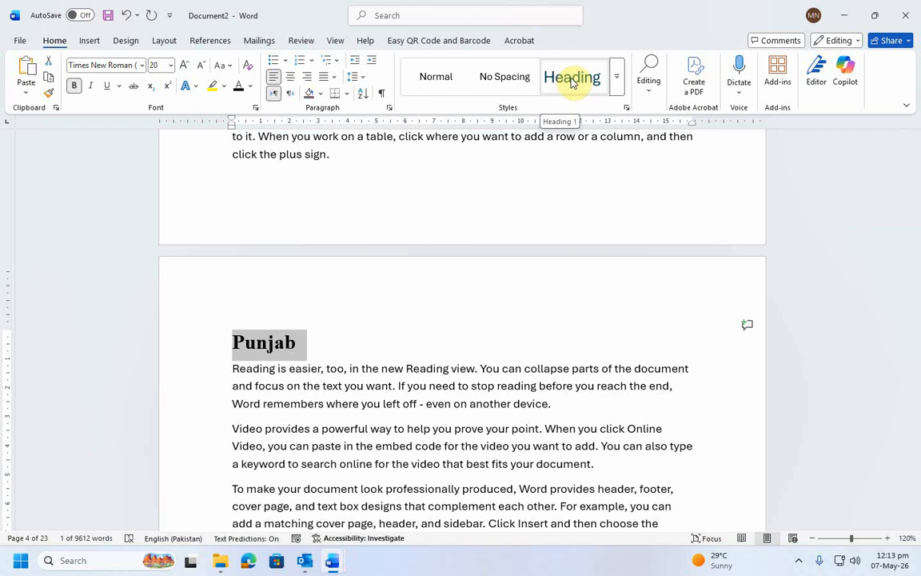
Delete the carried-over sentence lines starting page 5 and add the title line "Sindh" above the paragraph beginning "Reading is easier"
scroll(294, 349, down, 8)
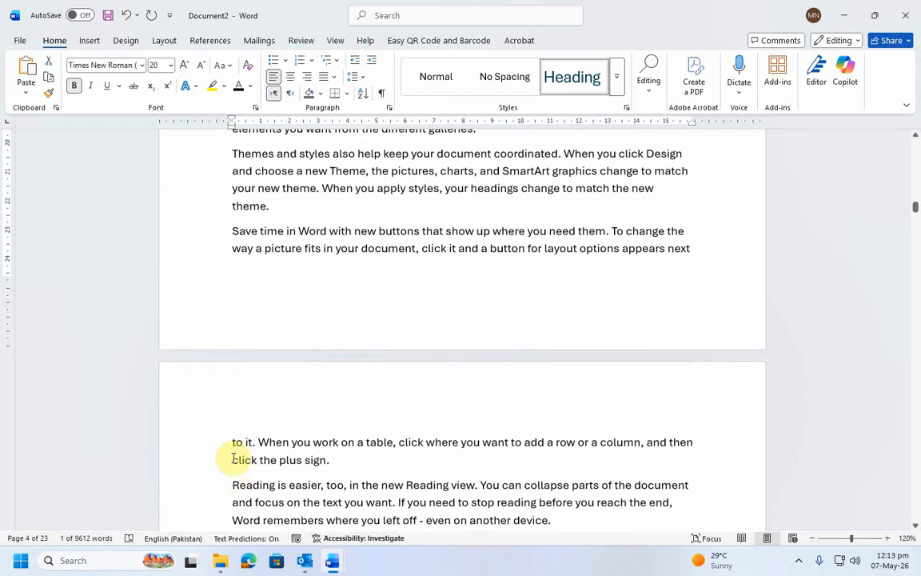
click(233, 442)
drag(345, 464, 237, 436)
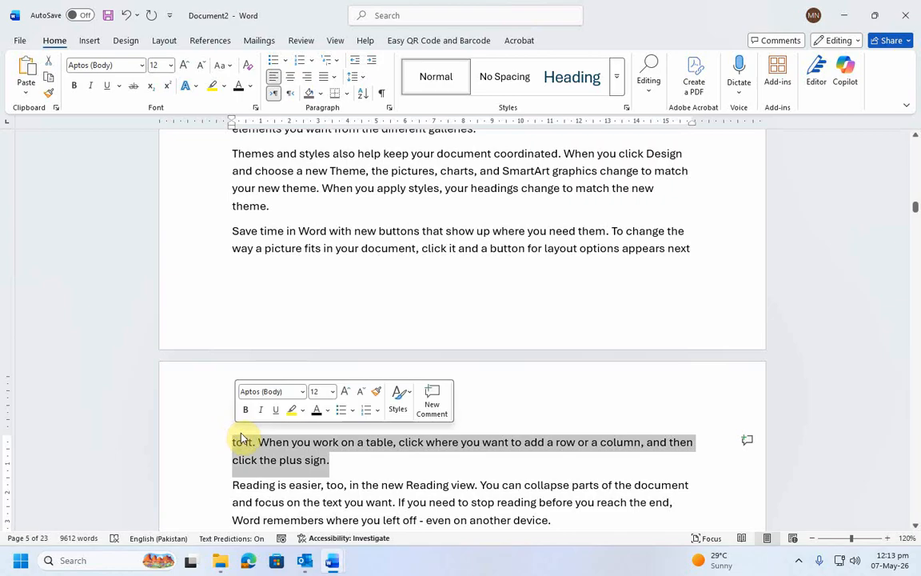
key(Delete)
click(234, 442)
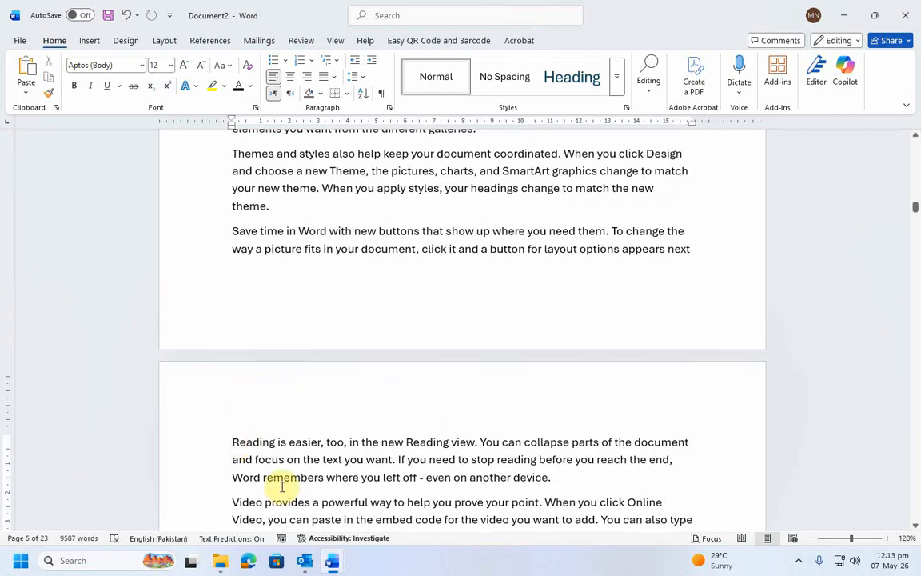
text(Sindh)
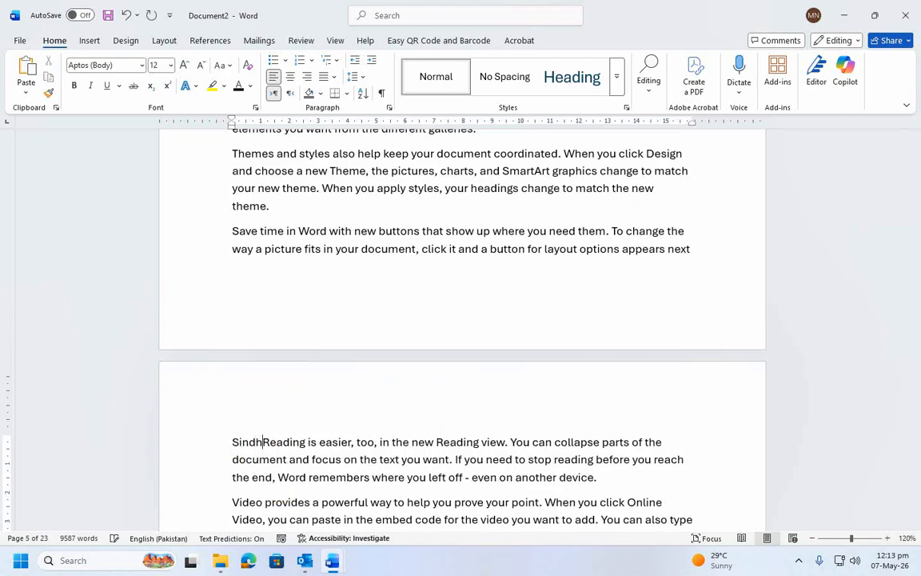
key(Return)
Copy the formatting of the "Punjab" heading onto the "Sindh" title line with Format Painter
scroll(368, 407, up, 10)
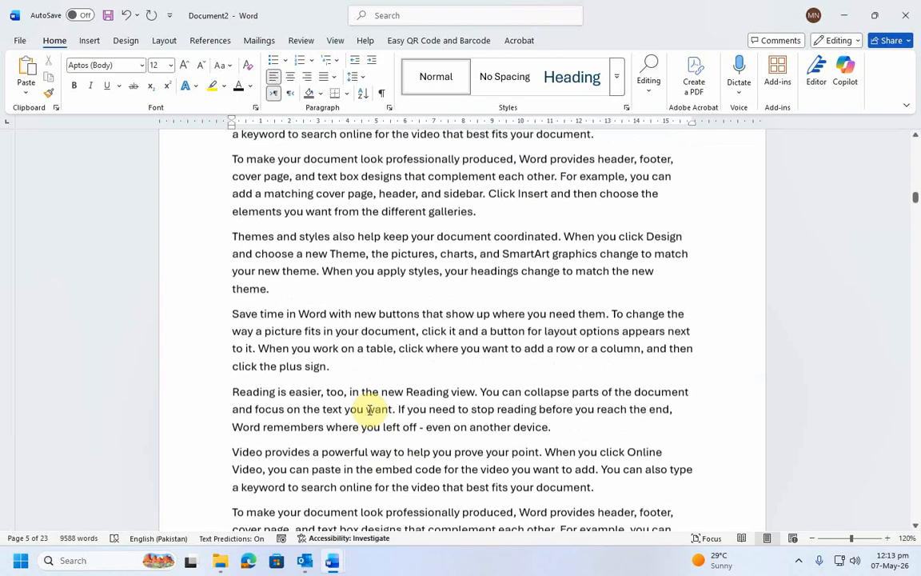
drag(305, 232, 227, 232)
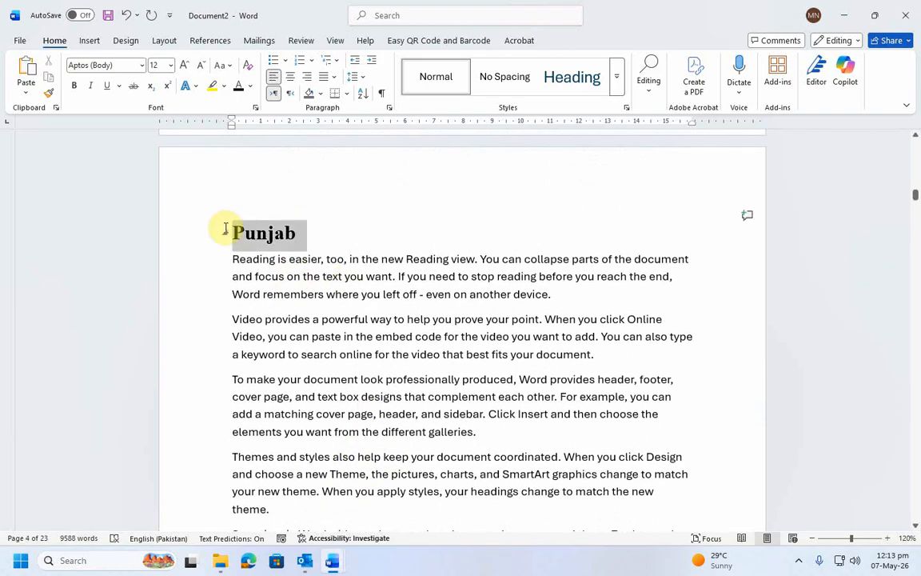
click(48, 92)
scroll(352, 448, down, 6)
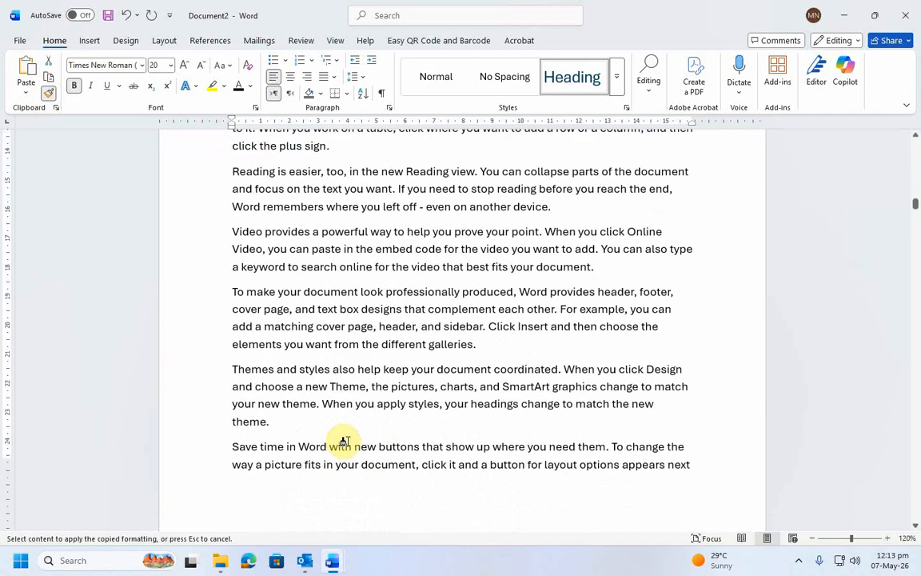
drag(273, 441, 212, 440)
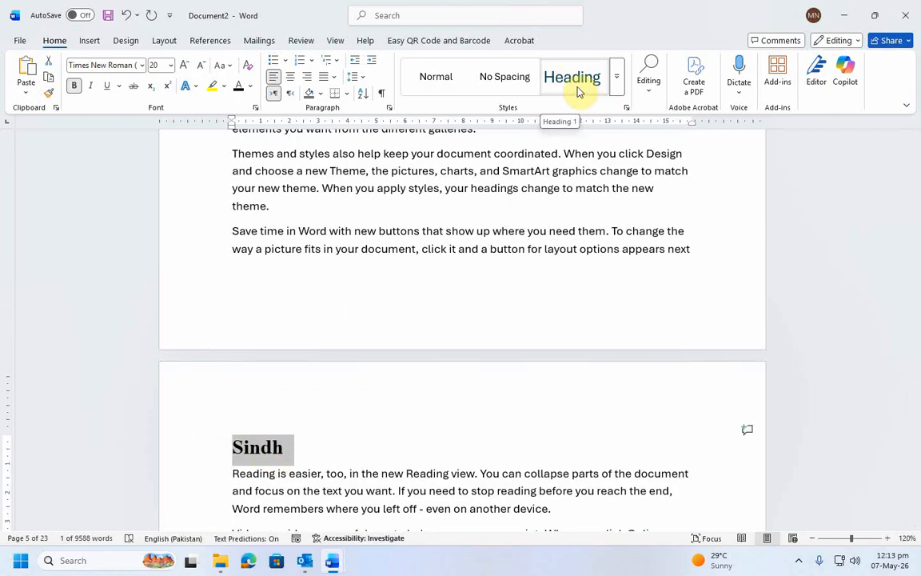
Delete the carried-over sentence lines starting page 6 and add the title line "KPK" above the paragraph beginning "Reading is easier"
scroll(304, 409, down, 10)
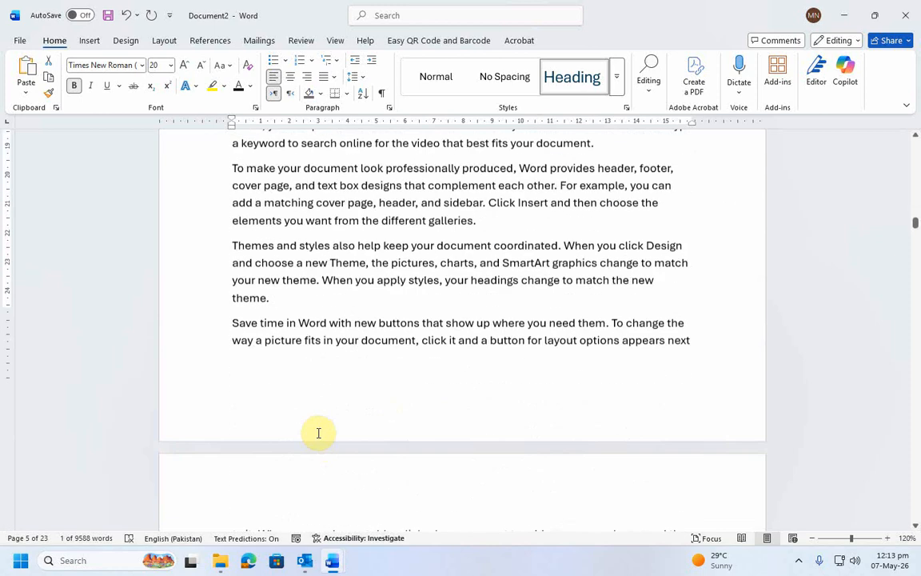
scroll(319, 433, down, 4)
double_click(155, 280)
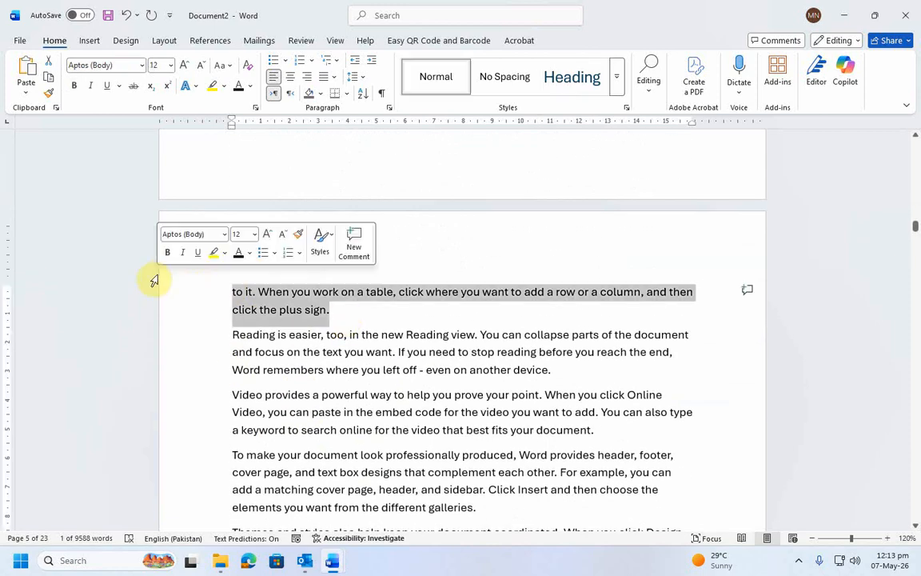
key(Delete)
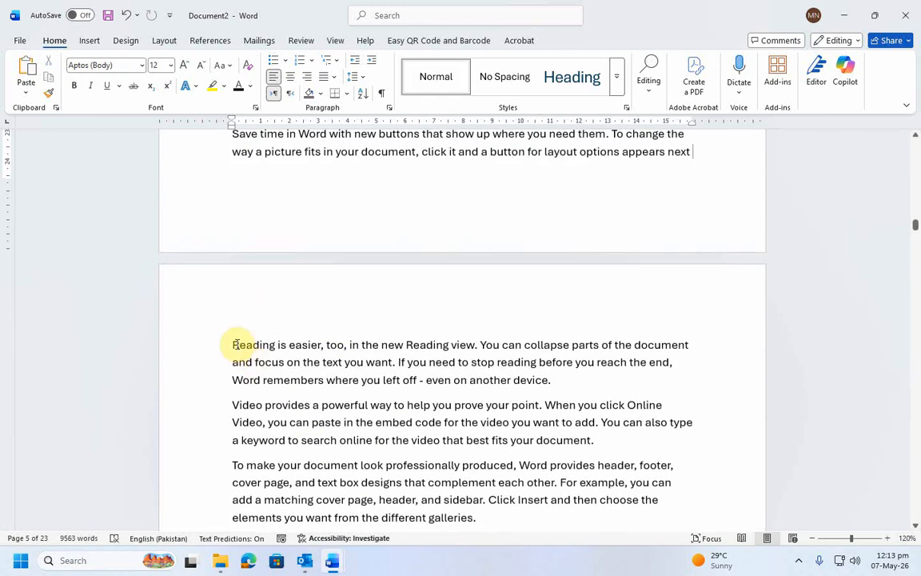
click(234, 345)
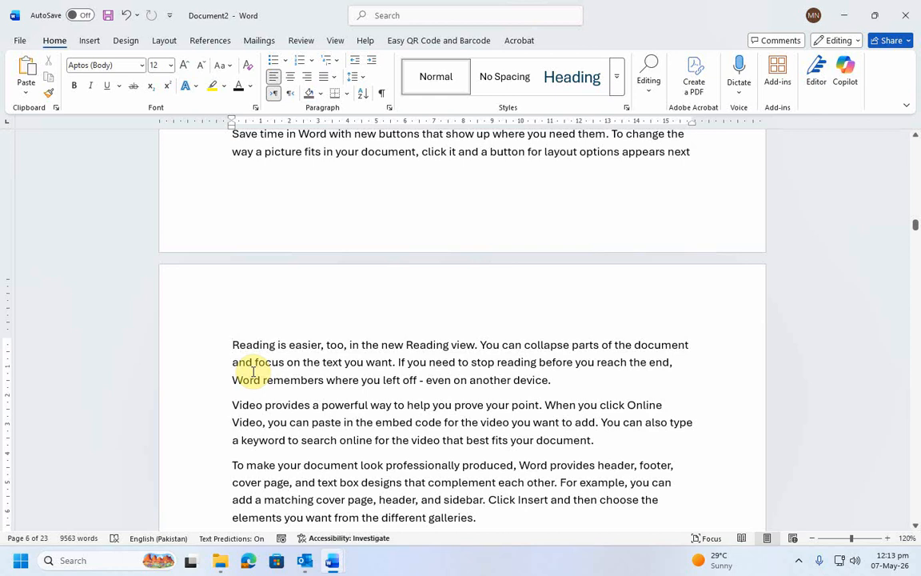
text(kPK)
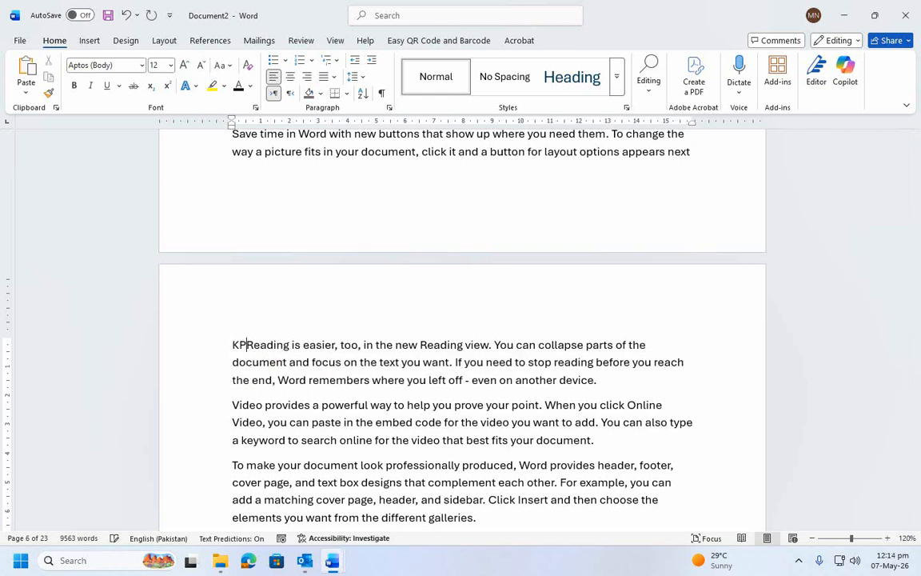
key(Return)
Copy the formatting of the "Sindh" heading onto the "KPK" title line with Format Painter
scroll(306, 354, up, 10)
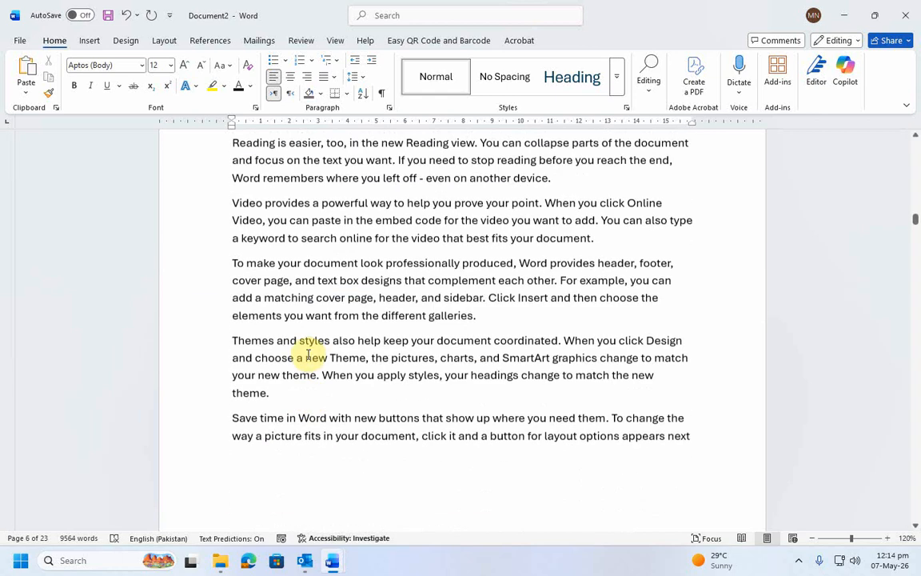
click(174, 205)
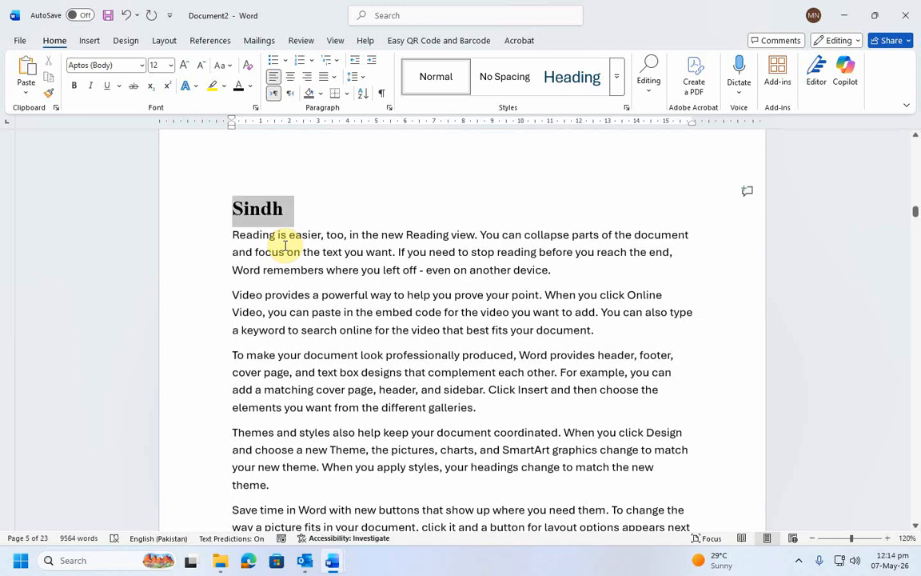
click(49, 95)
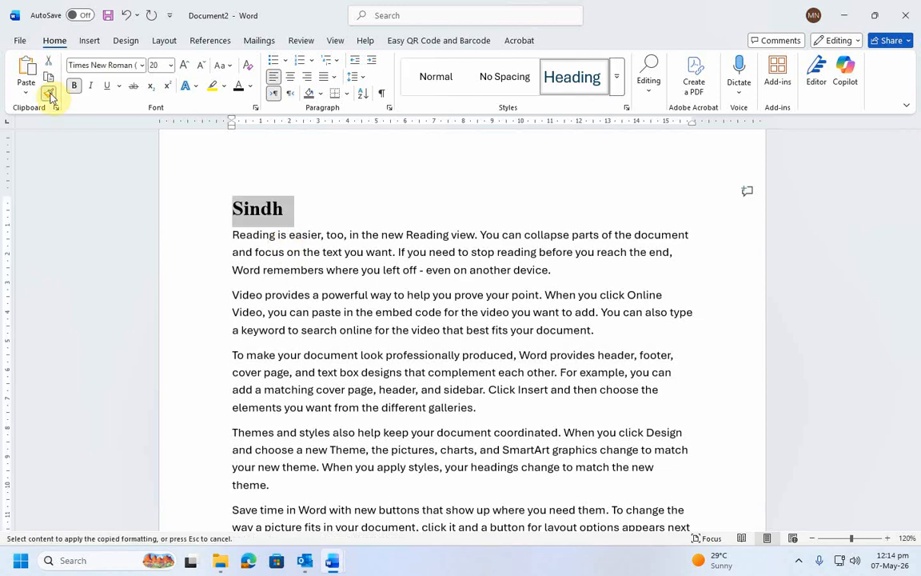
scroll(356, 395, down, 5)
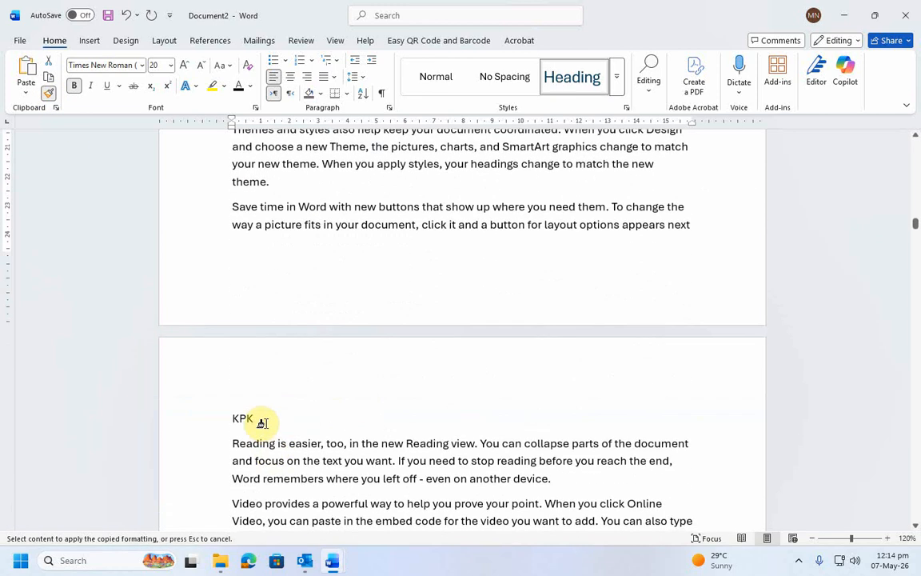
drag(262, 421, 209, 411)
click(324, 430)
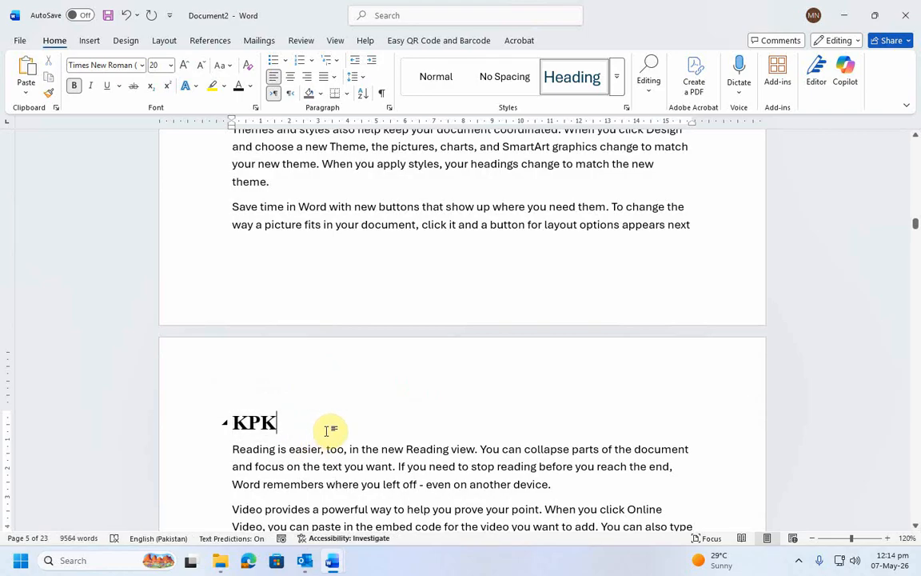
Insert a page break before the "Pakistan" heading so an empty page precedes it
scroll(329, 432, up, 12)
scroll(333, 434, up, 15)
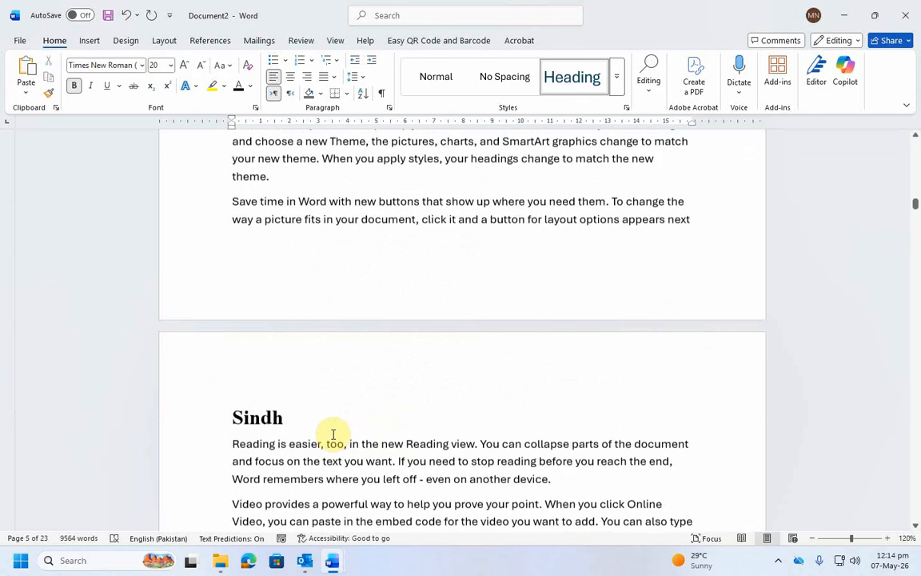
scroll(333, 434, up, 15)
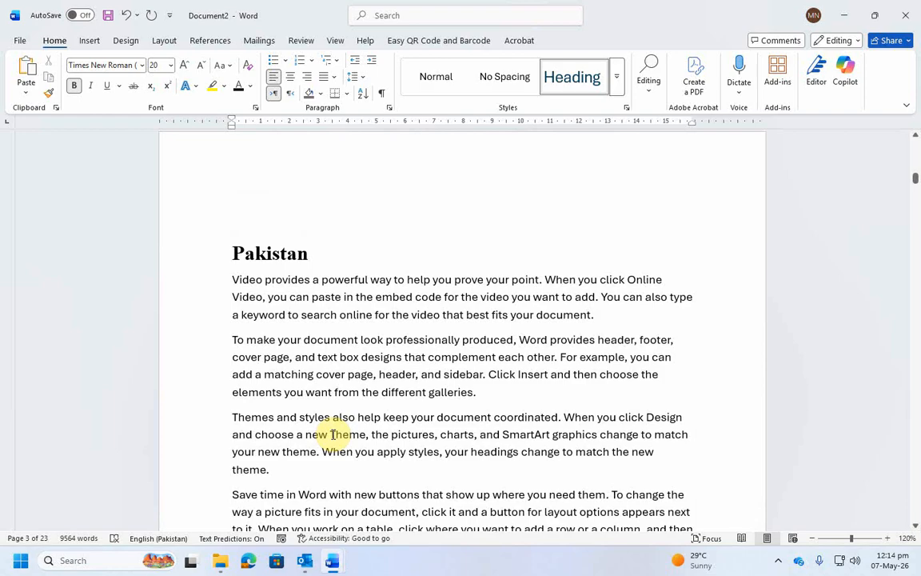
click(332, 434)
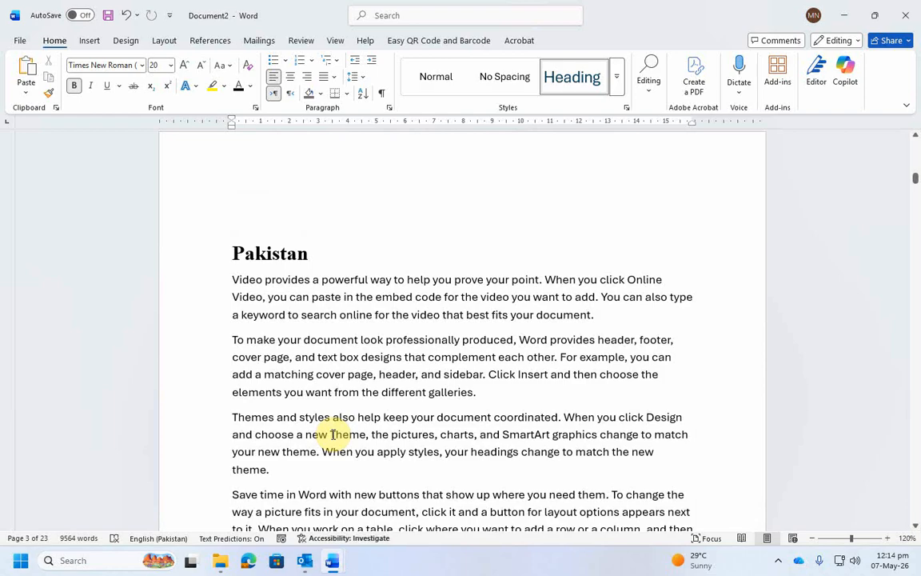
scroll(332, 434, up, 10)
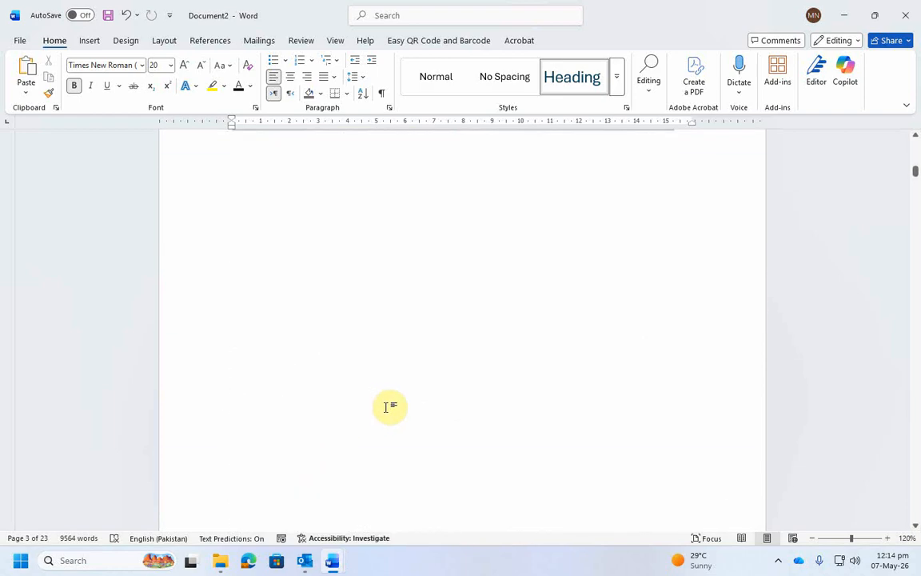
scroll(389, 407, down, 8)
click(230, 289)
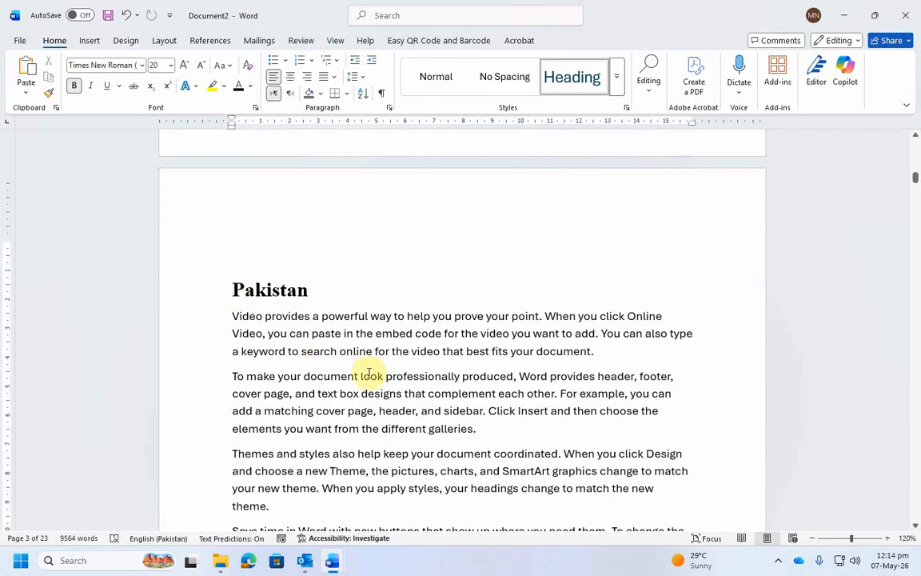
scroll(370, 374, up, 3)
scroll(369, 372, up, 7)
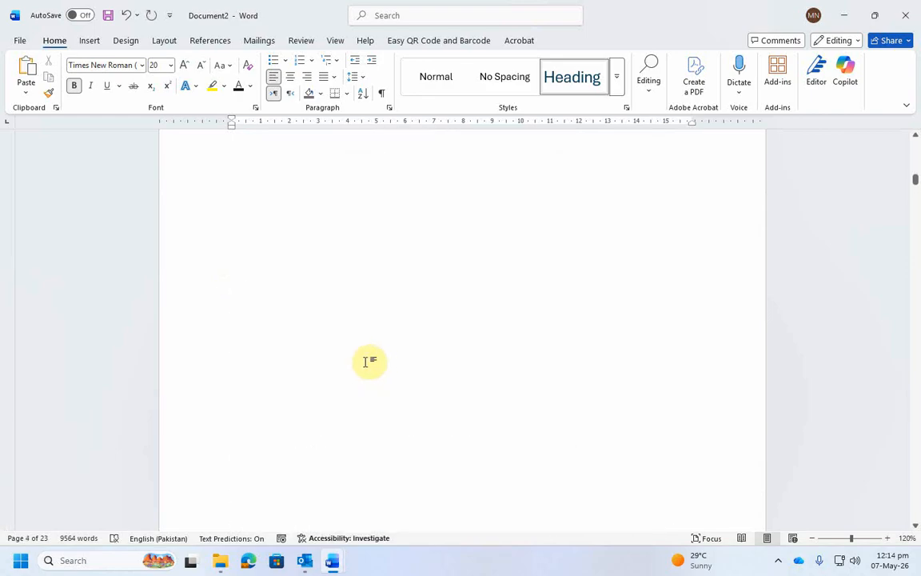
Insert the Automatic Table 1 table of contents on the empty page before the "Pakistan" heading
click(390, 386)
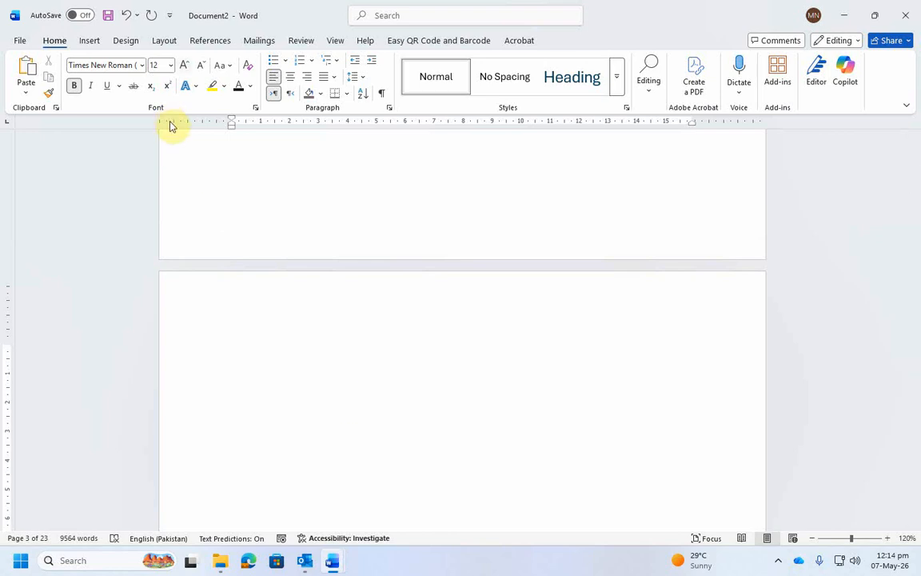
click(206, 43)
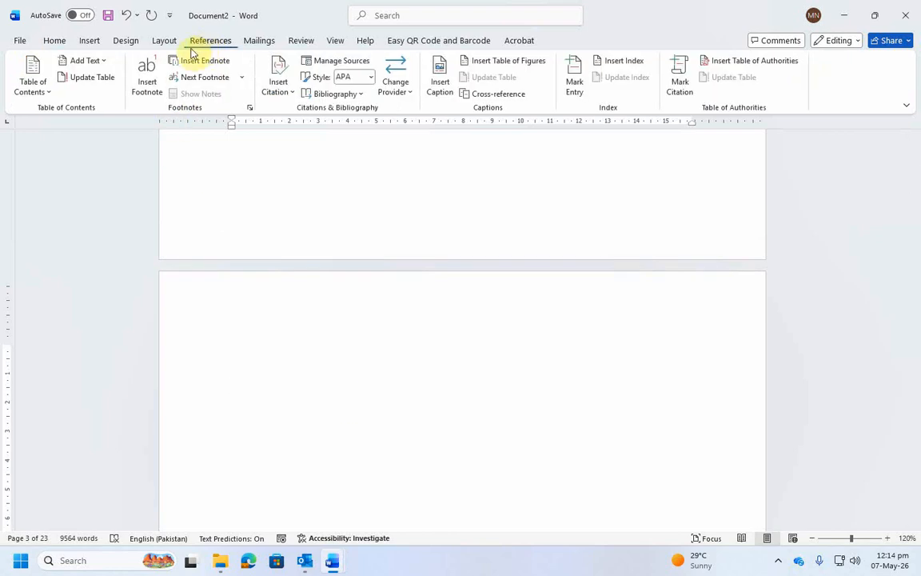
click(40, 92)
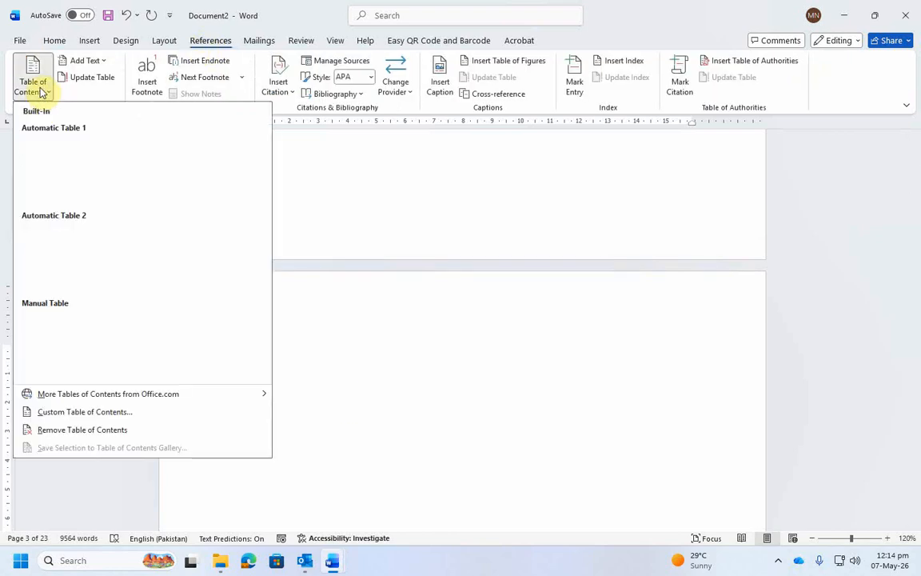
click(68, 171)
scroll(400, 384, up, 3)
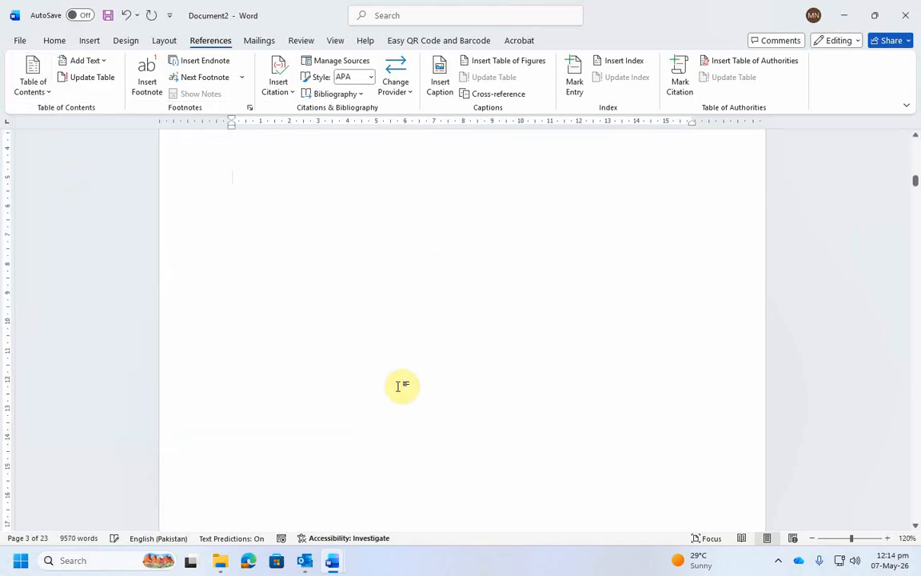
scroll(400, 388, up, 1)
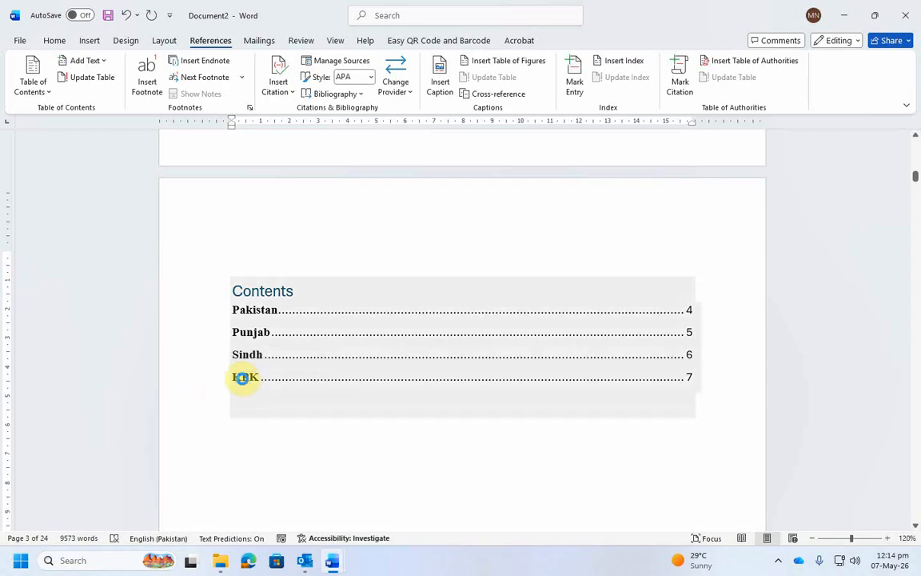
Follow the KPK entry in the table of contents, and look through Document1 past the table of contents sample
ctrl+click(245, 383)
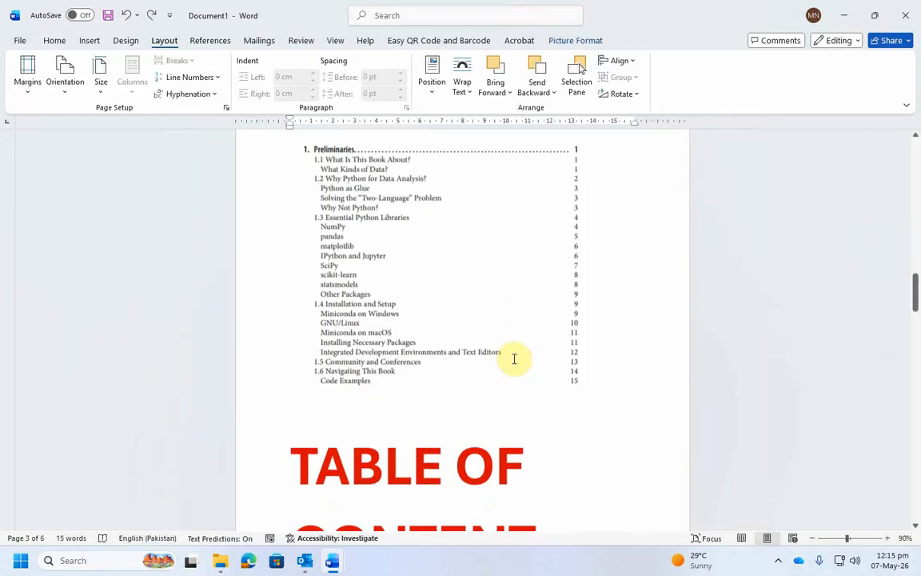
scroll(524, 384, down, 15)
scroll(528, 403, down, 1)
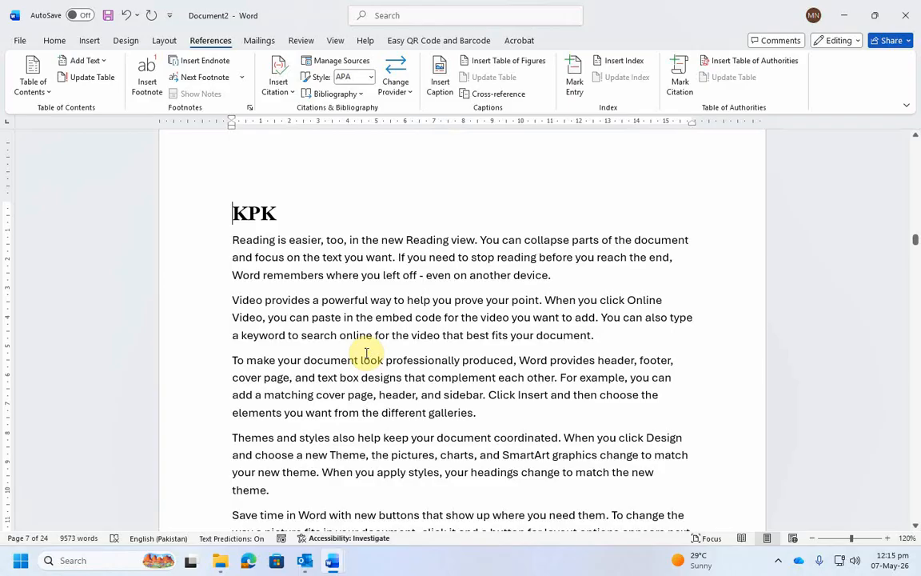
In Document2, add the line "My Website" above the paragraph beginning "Save time in Word" on the KPK page
scroll(368, 356, down, 4)
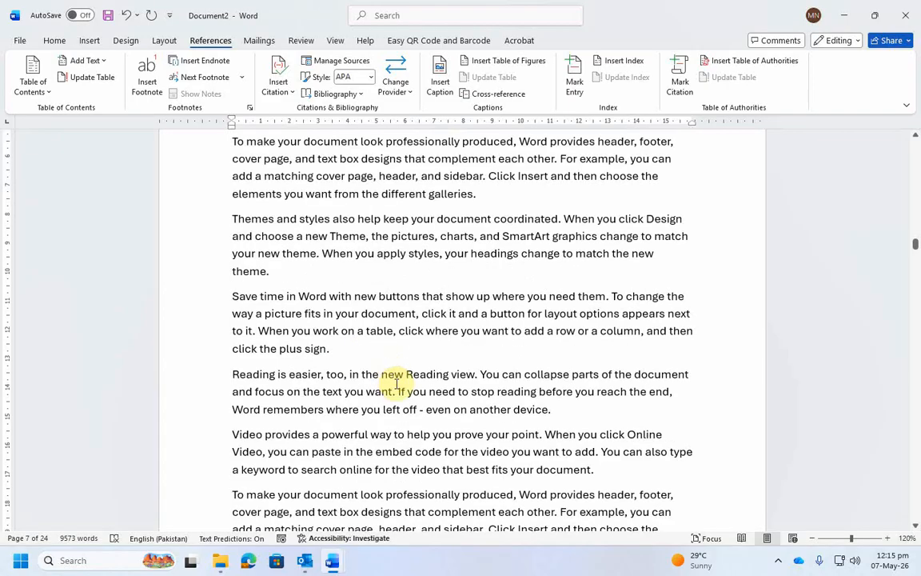
scroll(391, 378, up, 4)
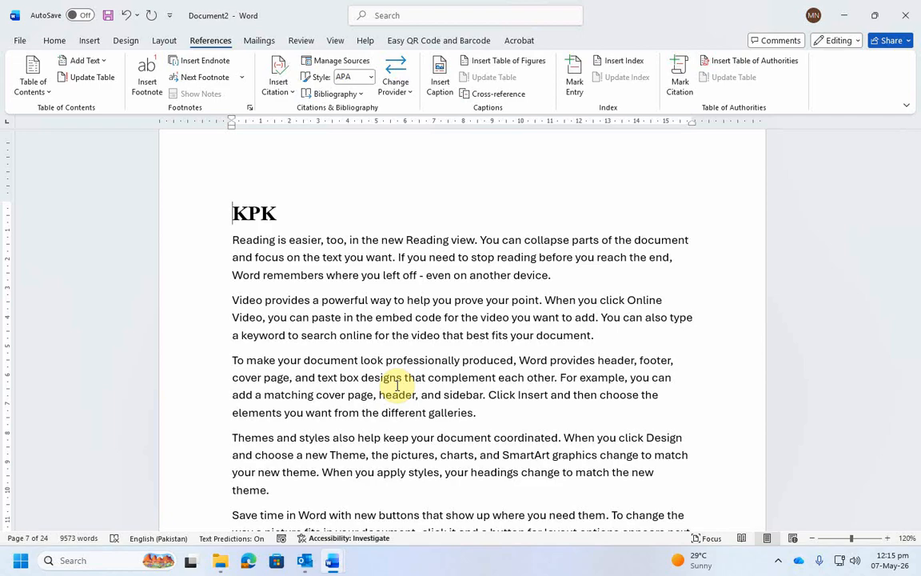
scroll(360, 360, down, 4)
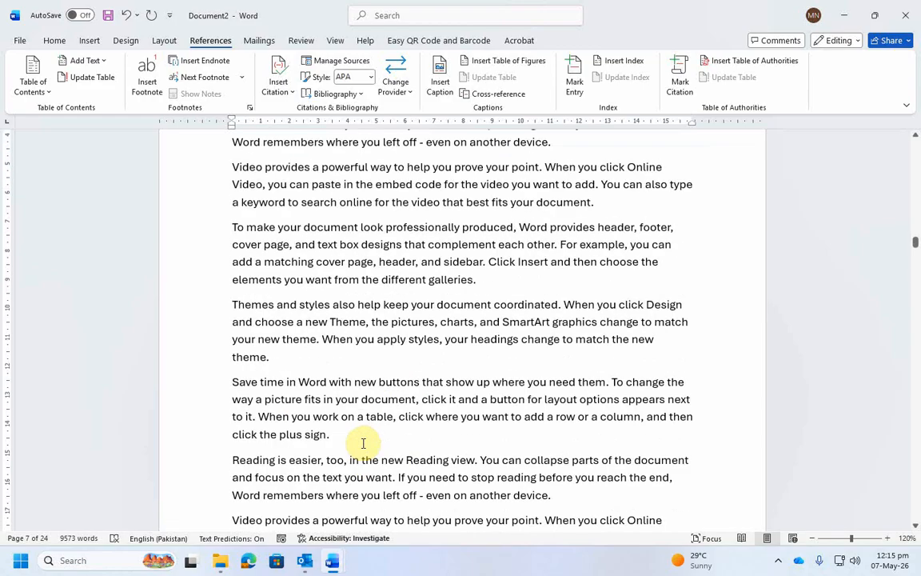
key(Return)
text(My )
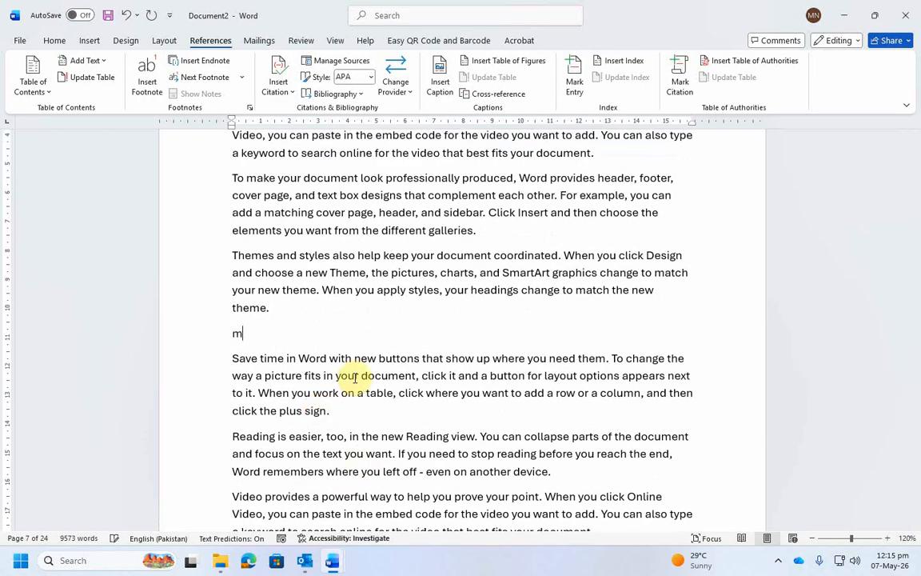
text(Website)
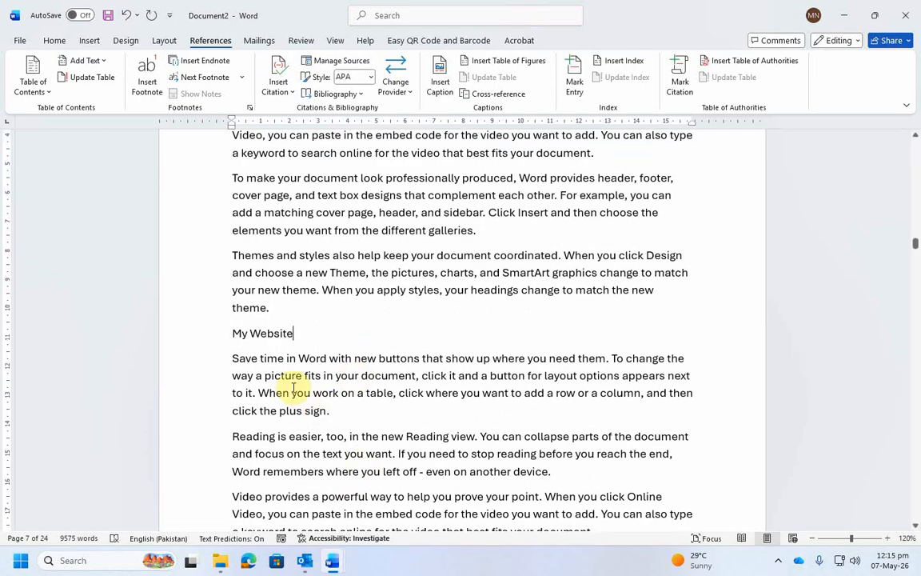
Open the Insert Hyperlink dialog for the "My Website" line
drag(305, 335, 220, 333)
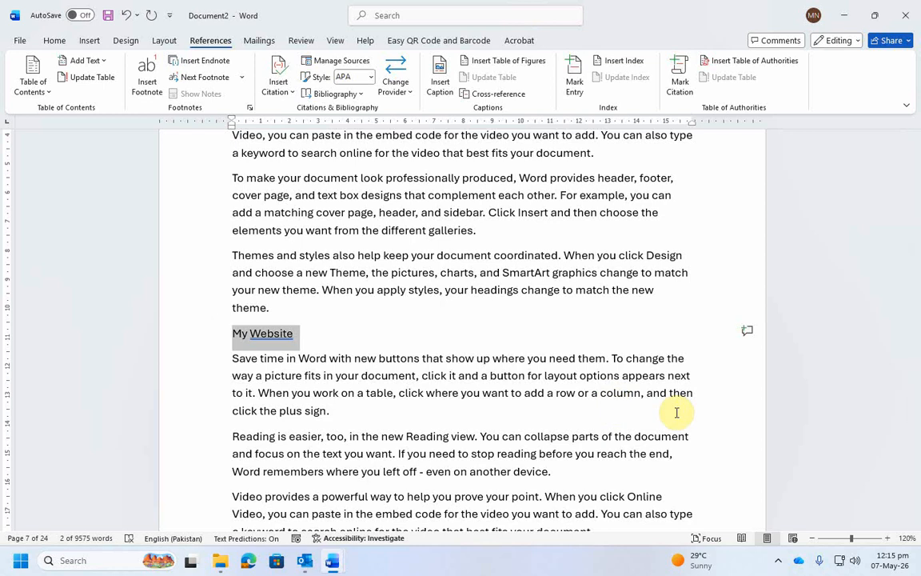
click(305, 336)
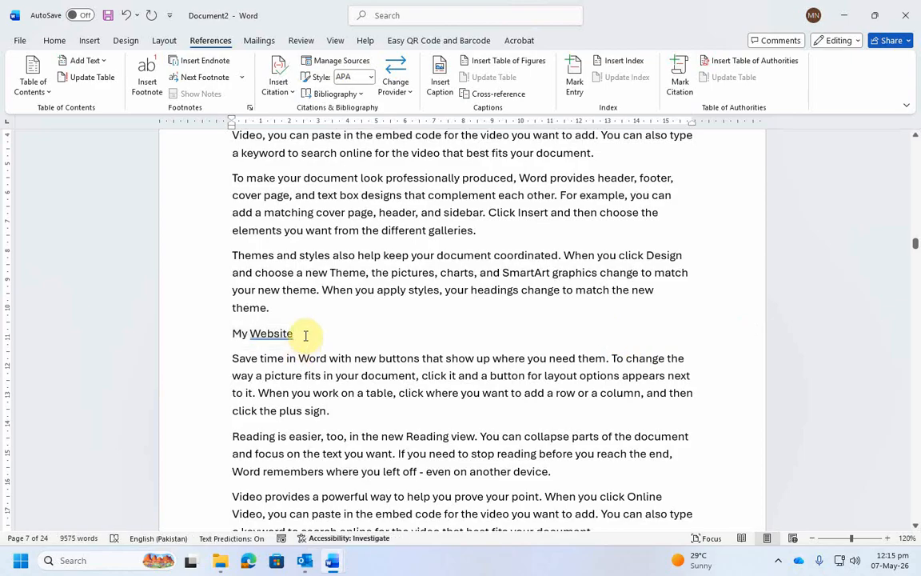
drag(305, 337, 231, 335)
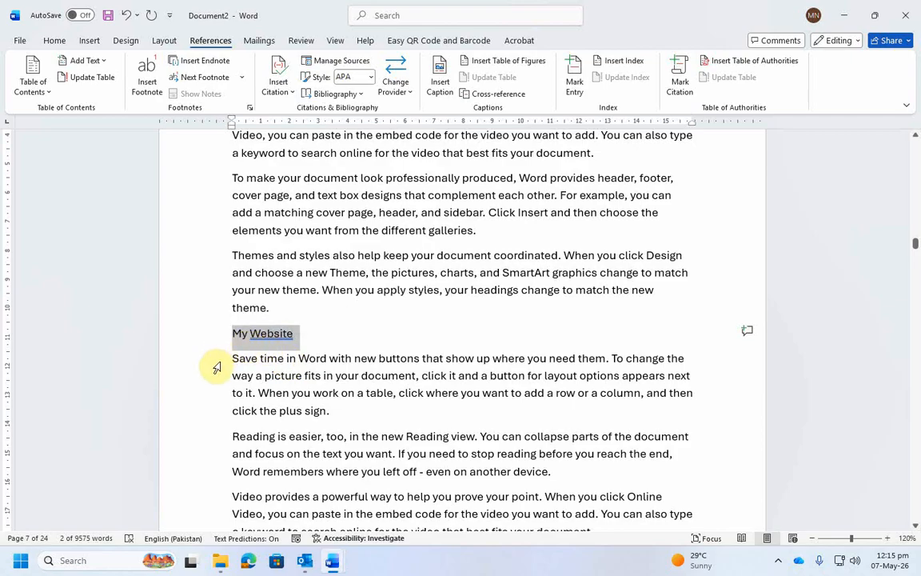
key(ctrl+k)
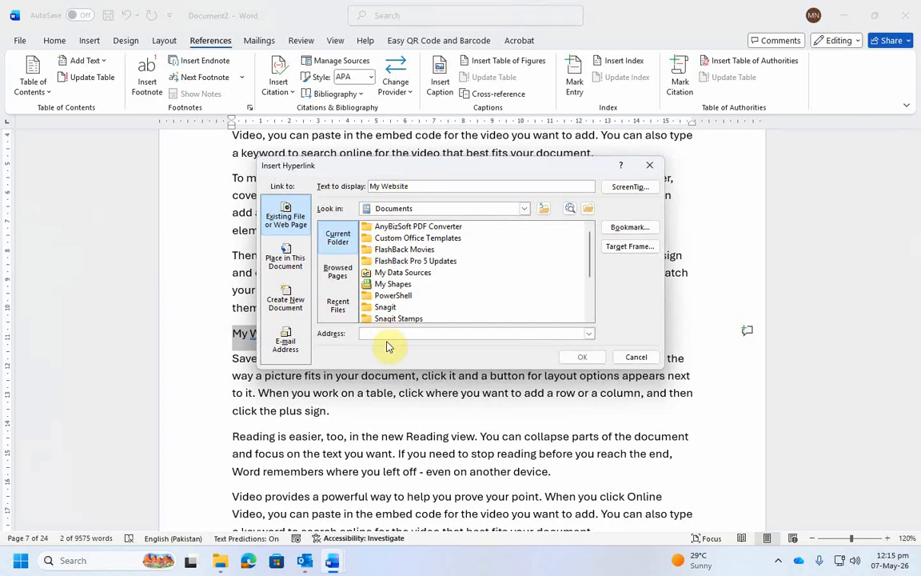
Switch to Microsoft Edge and search the web for "car"
click(251, 563)
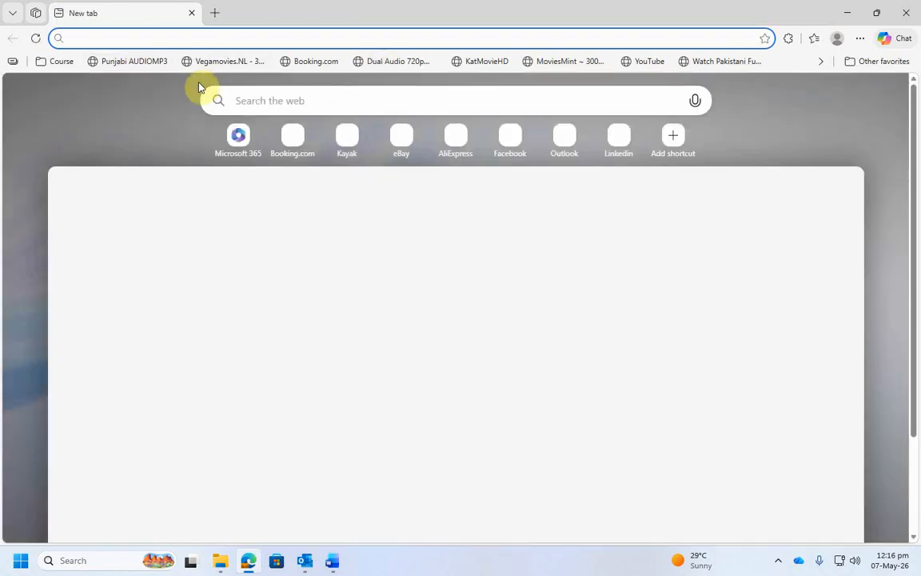
text(g)
key(BackSpace)
text(v)
key(BackSpace)
text(car)
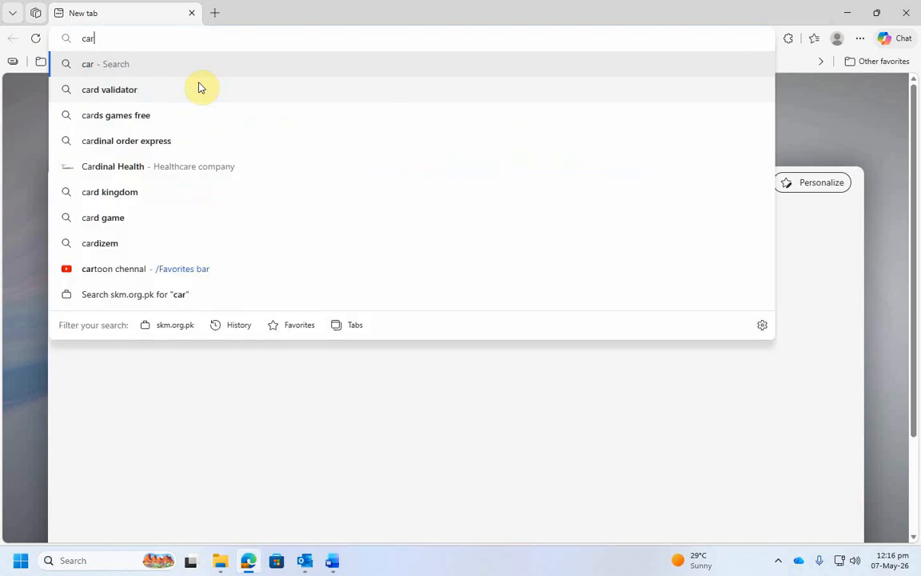
key(Return)
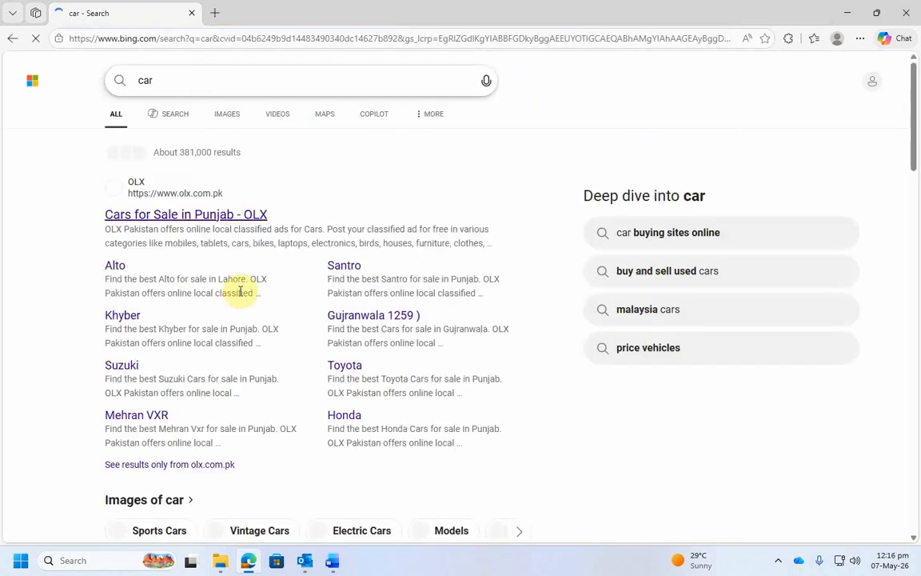
Open the PakWheels site from the search results and close the search results tab
scroll(237, 380, down, 5)
scroll(248, 453, down, 4)
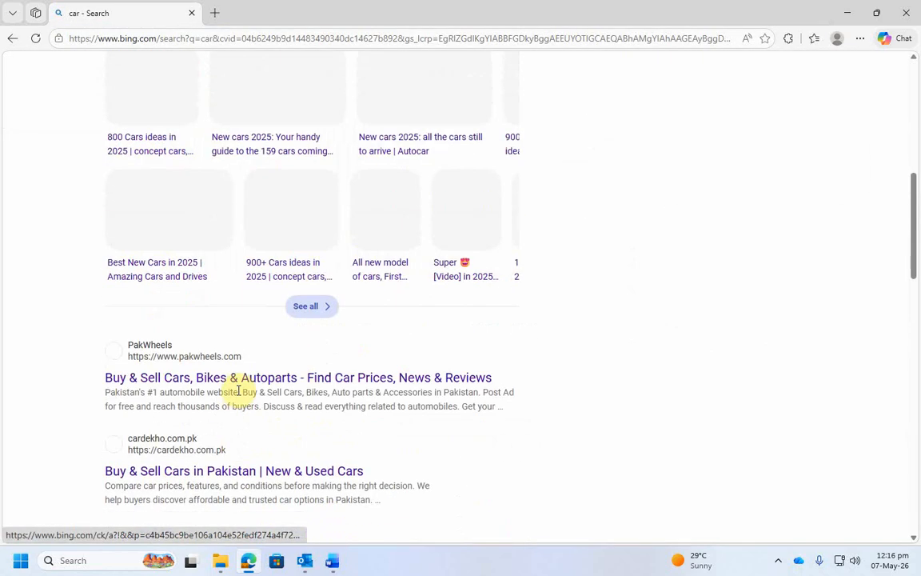
scroll(258, 193, up, 1)
click(256, 193)
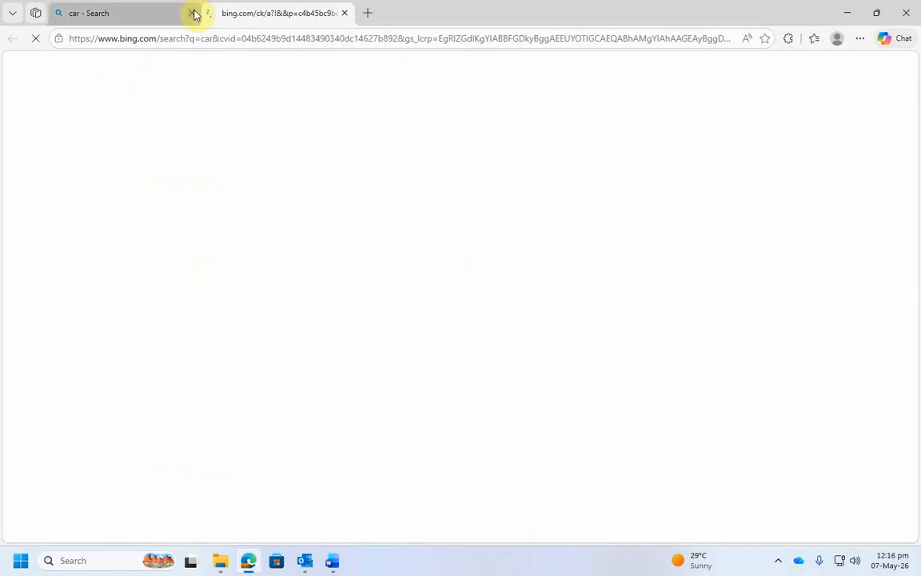
click(192, 13)
Copy the web address of the PakWheels site
click(221, 43)
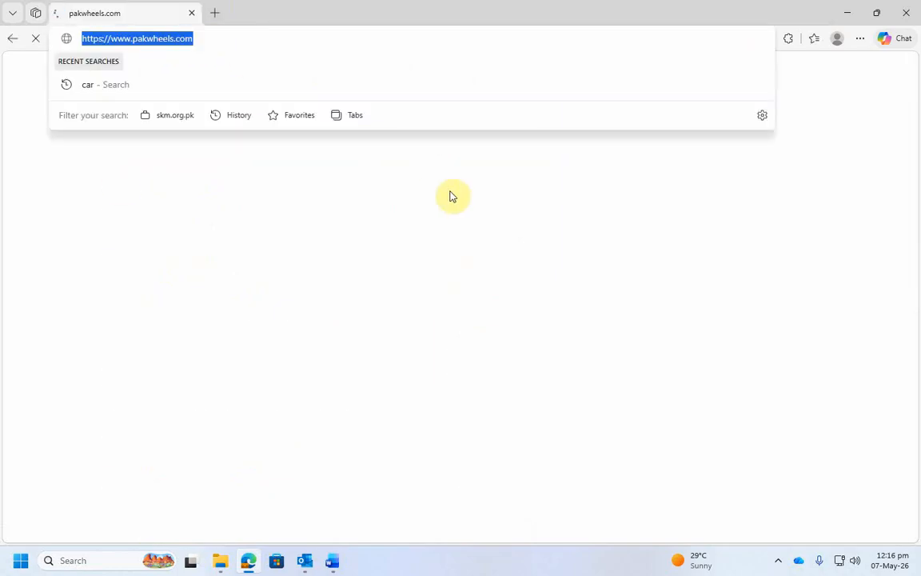
drag(222, 41, 80, 52)
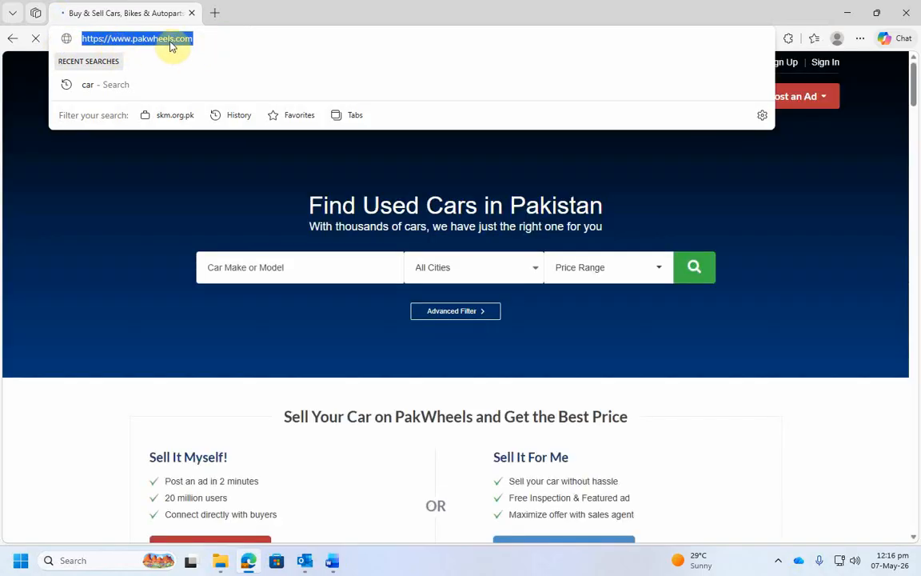
right_click(168, 43)
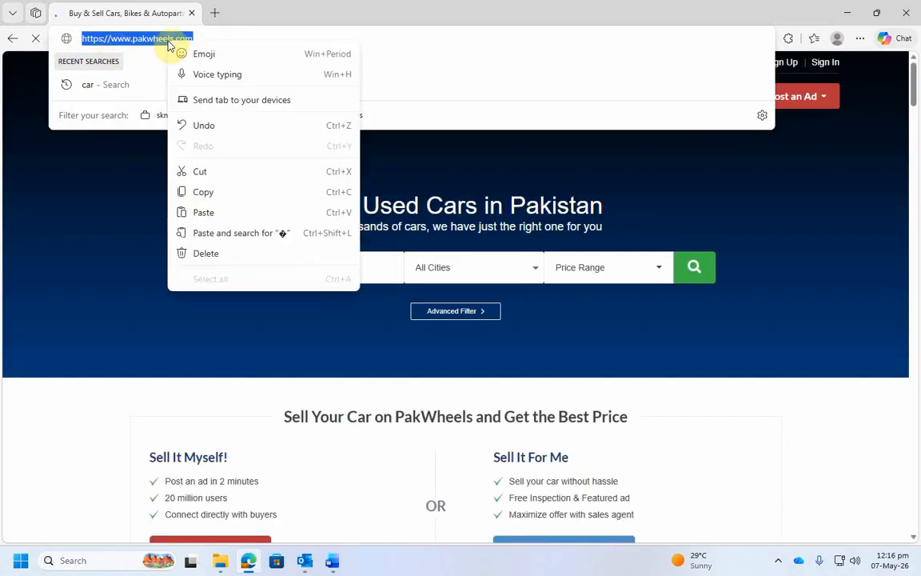
click(206, 193)
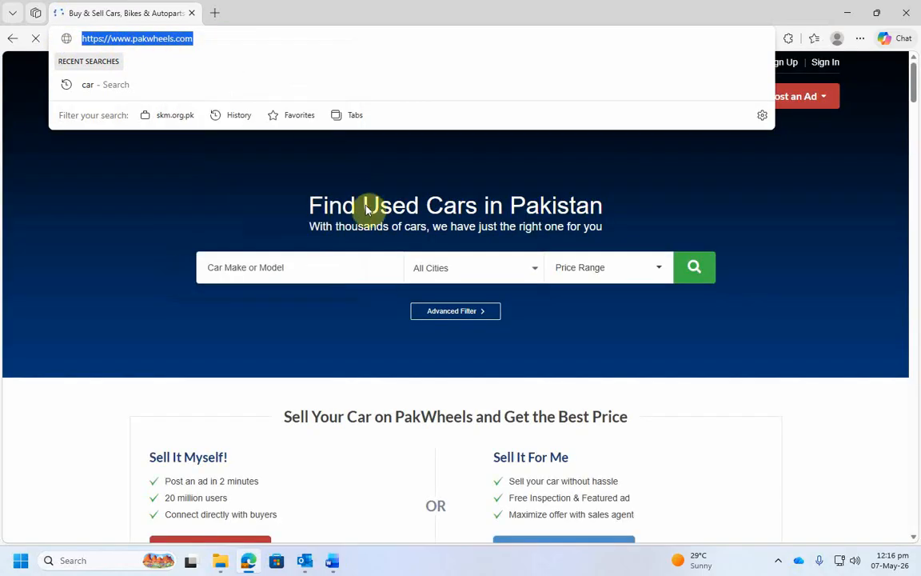
click(366, 200)
key(alt+Tab)
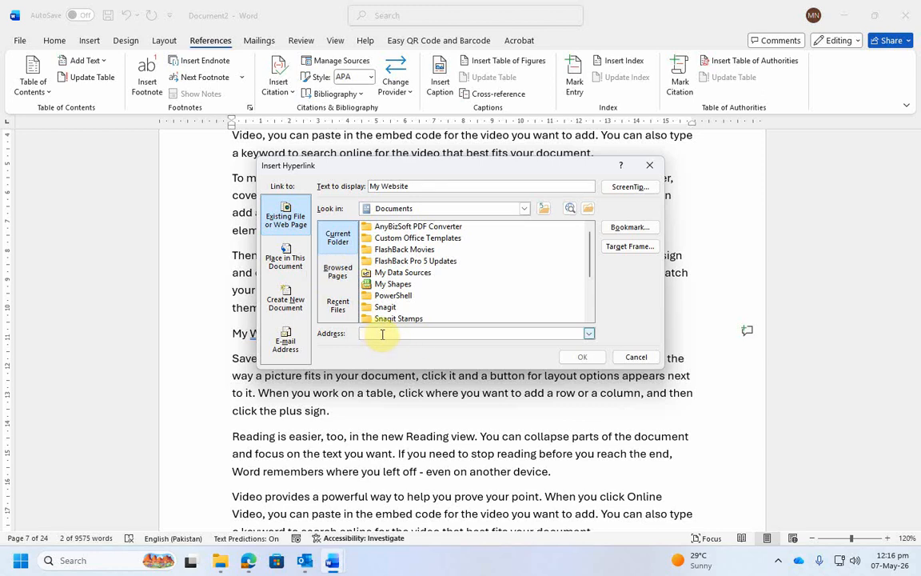
key(ctrl+v)
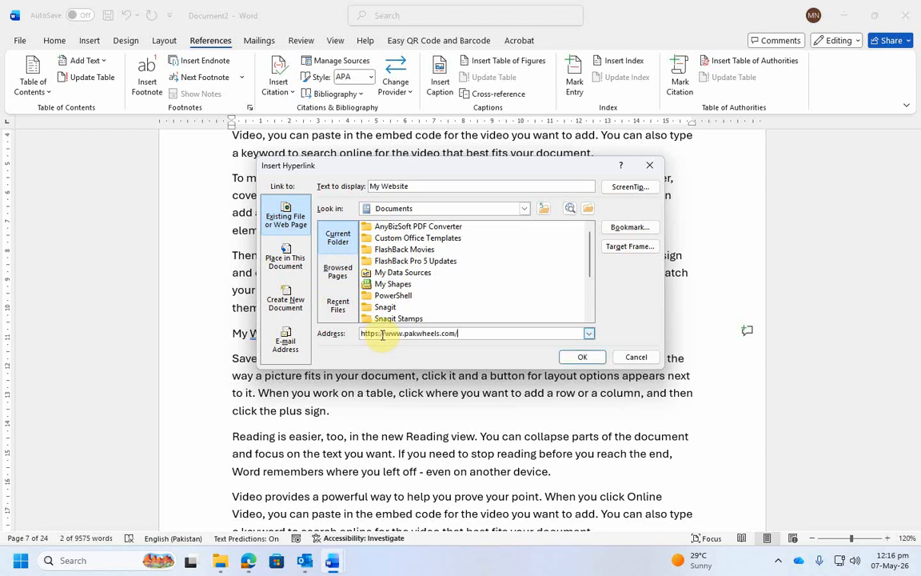
click(582, 356)
mouse_move(276, 334)
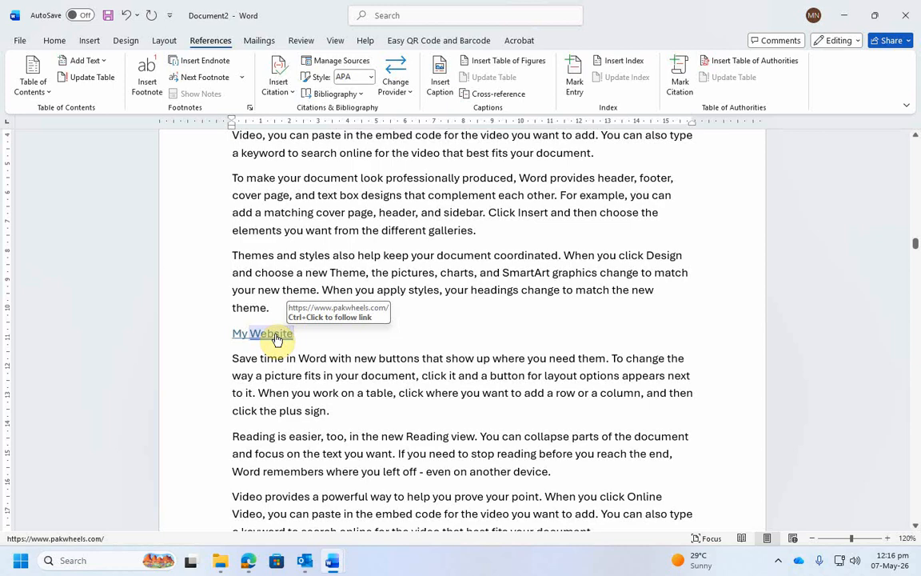
ctrl+click(276, 336)
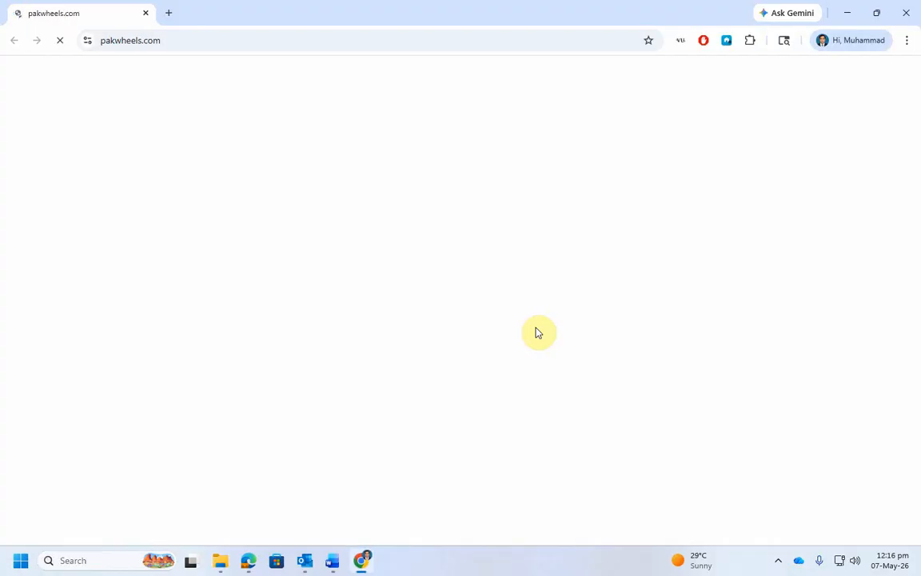
Close the browser and add the line "My File" below the "Save time in Word" paragraph that follows the My Website link
click(906, 13)
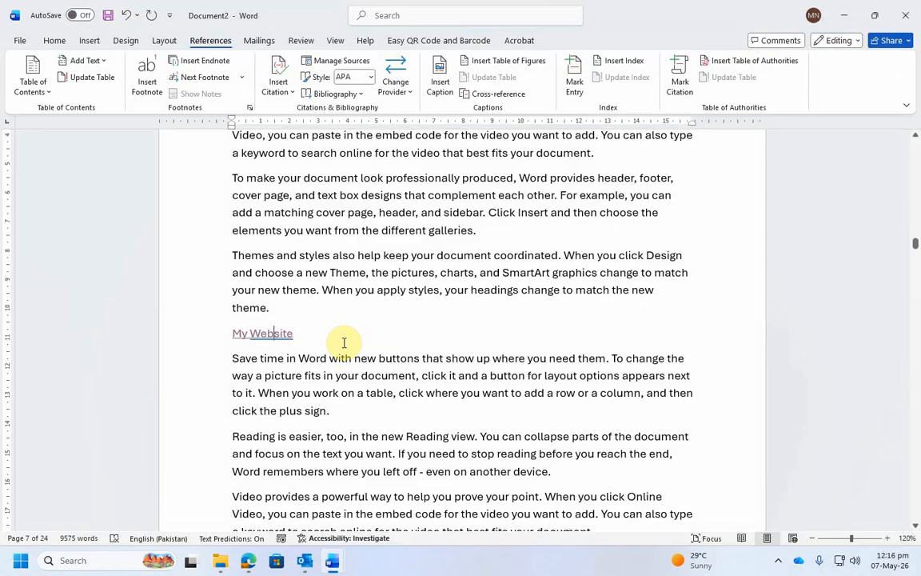
click(330, 410)
key(Return)
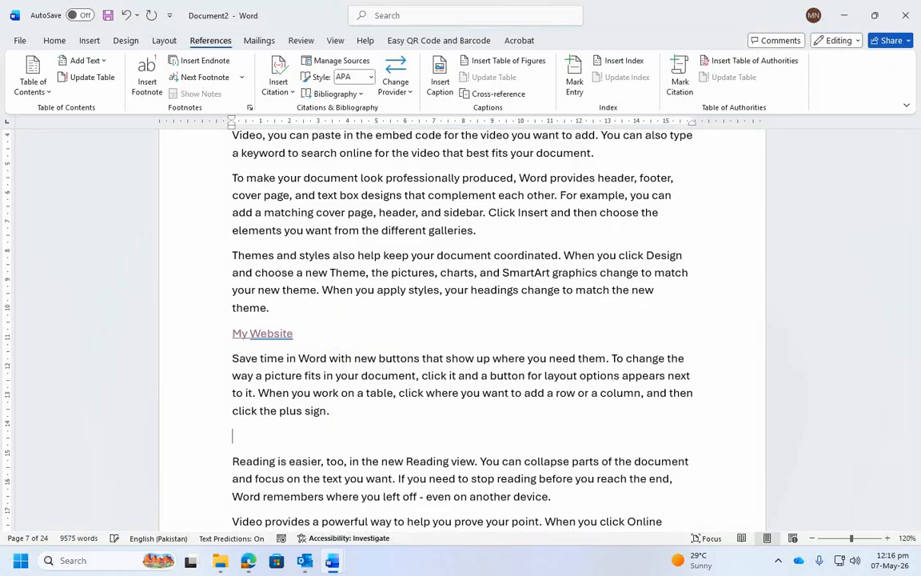
text(My File)
Hyperlink the "My File" text to the Word document on the Desktop listed just before "Master Plan Post-RN 26"
drag(291, 440, 239, 446)
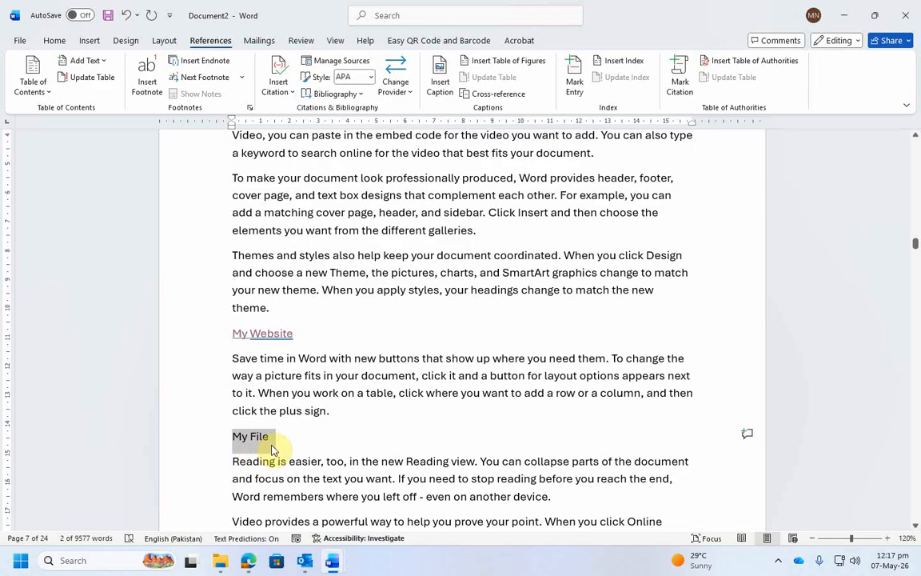
key(ctrl+k)
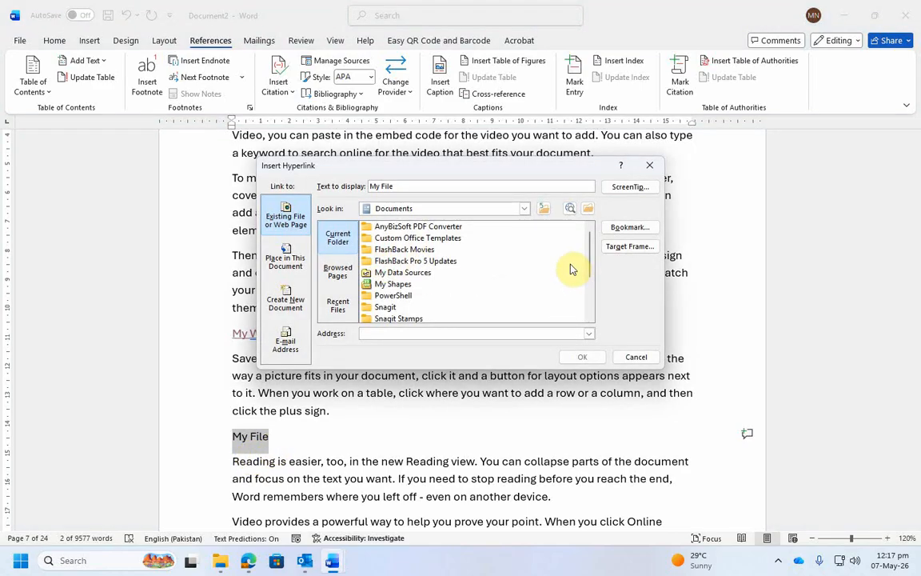
click(588, 208)
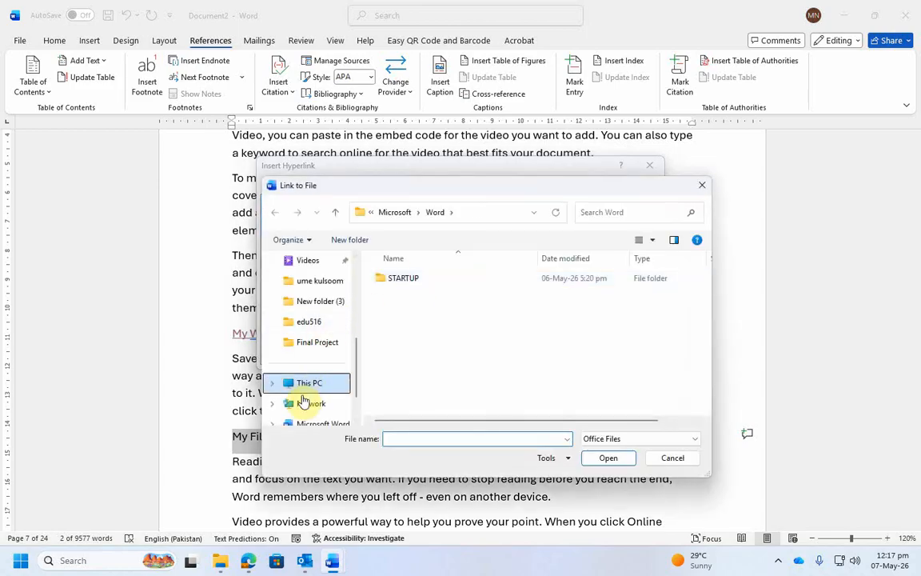
scroll(316, 327, up, 5)
scroll(324, 327, down, 2)
scroll(324, 326, up, 2)
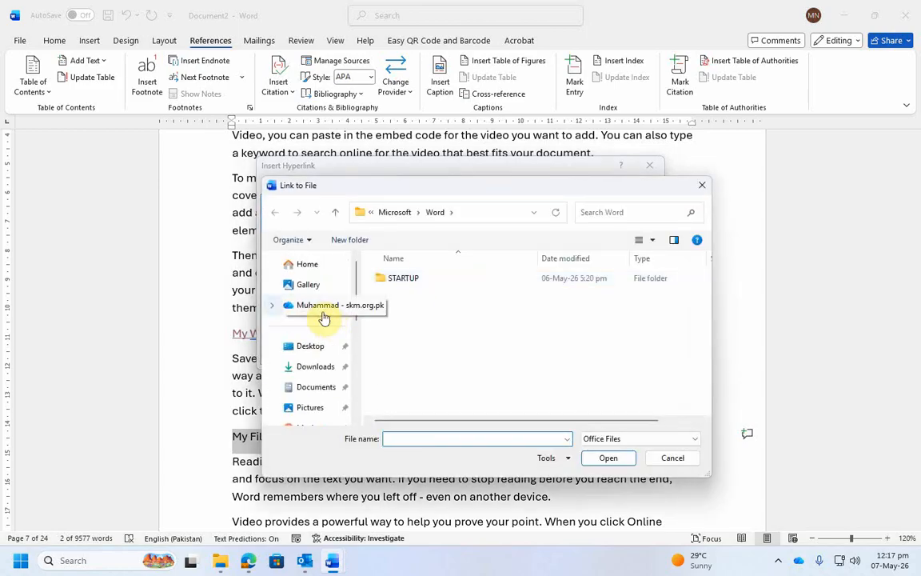
click(311, 347)
scroll(612, 360, down, 5)
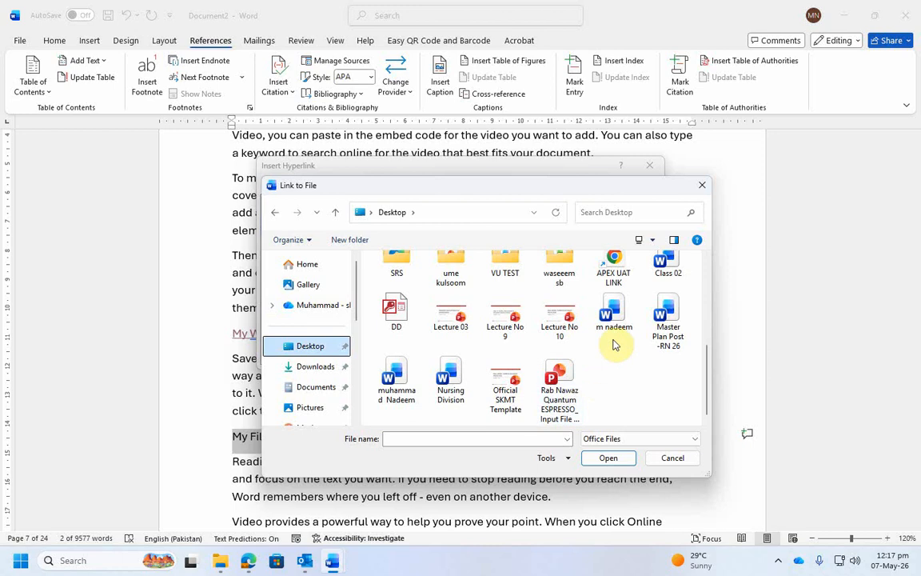
click(616, 314)
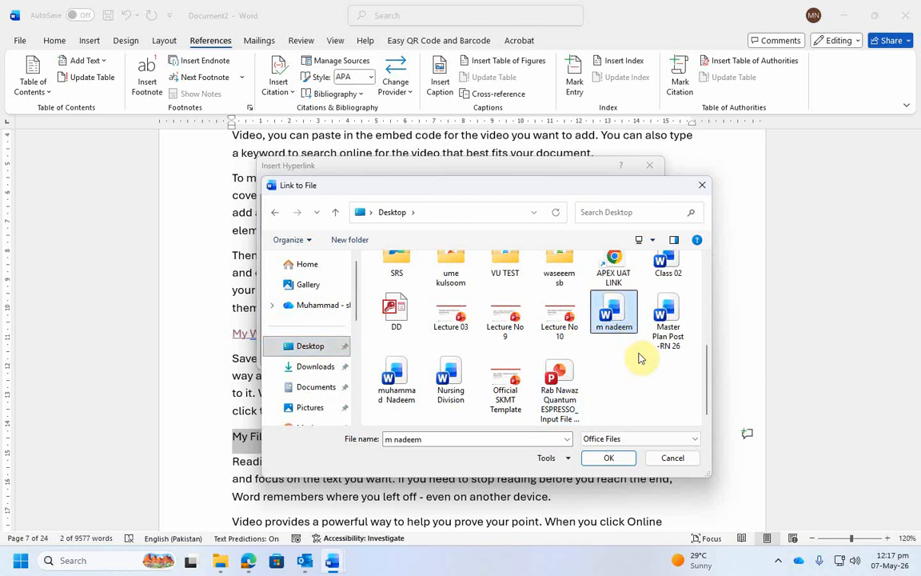
click(612, 462)
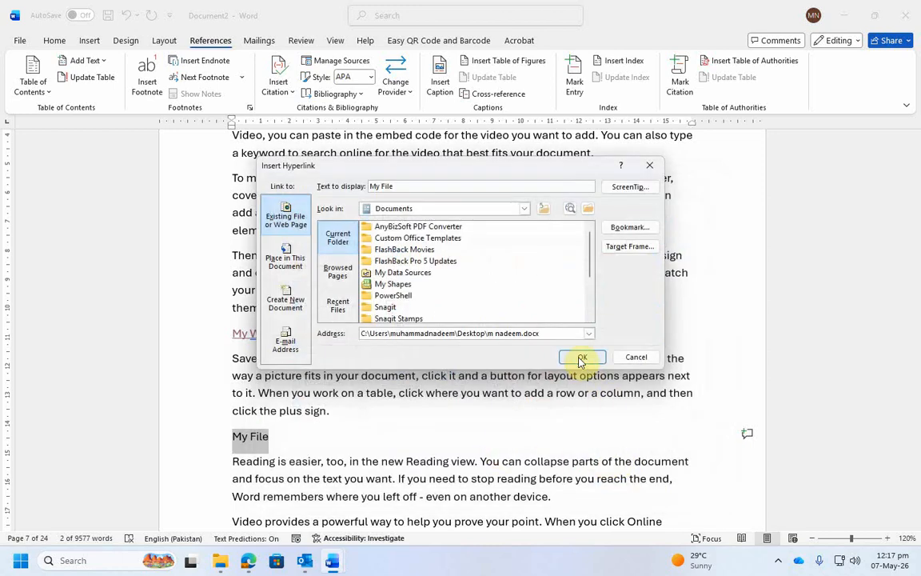
click(581, 360)
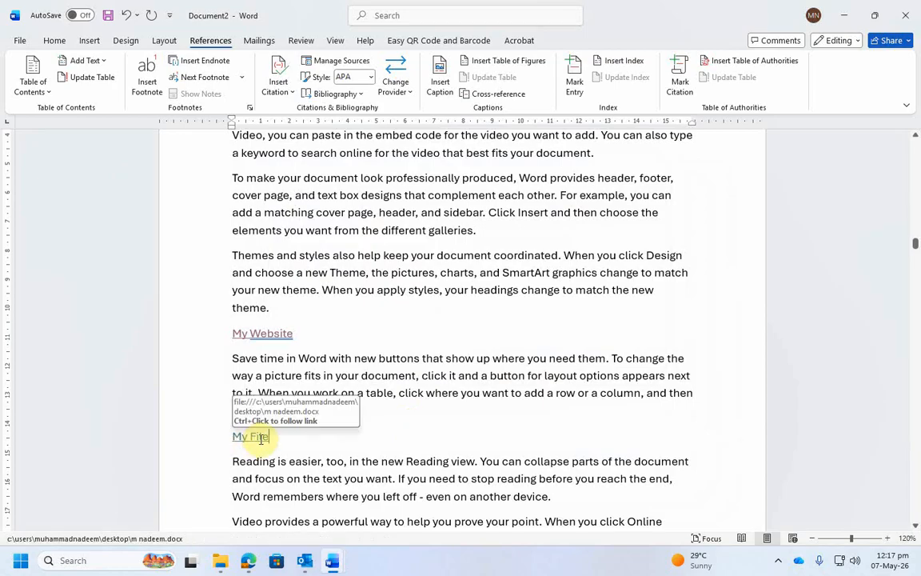
Follow the "My File" link to test it, allowing the file to open, and close the linked document
ctrl+click(258, 441)
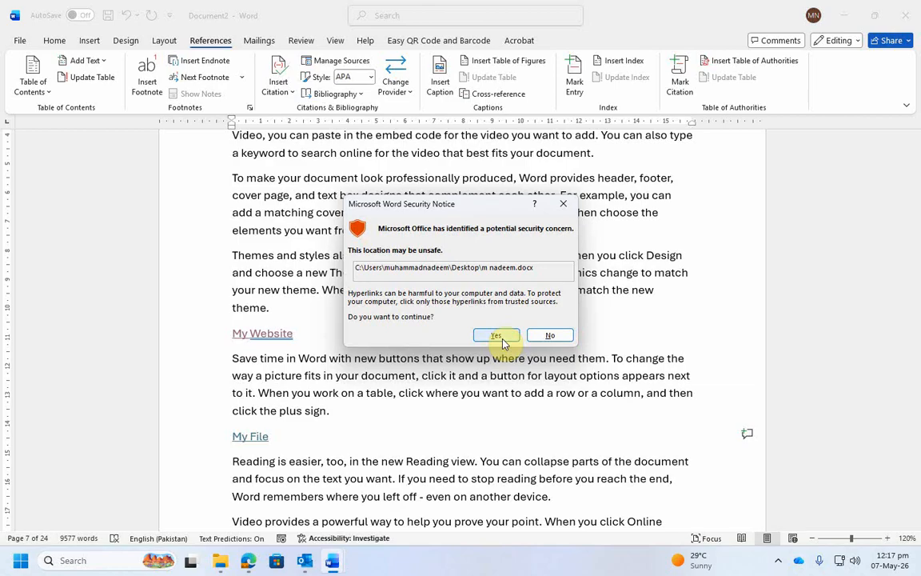
click(501, 341)
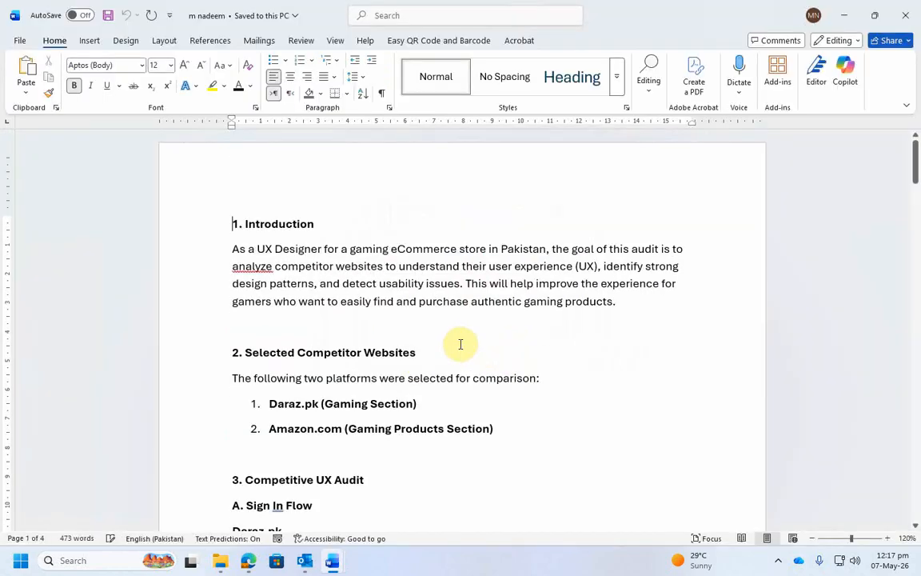
click(906, 14)
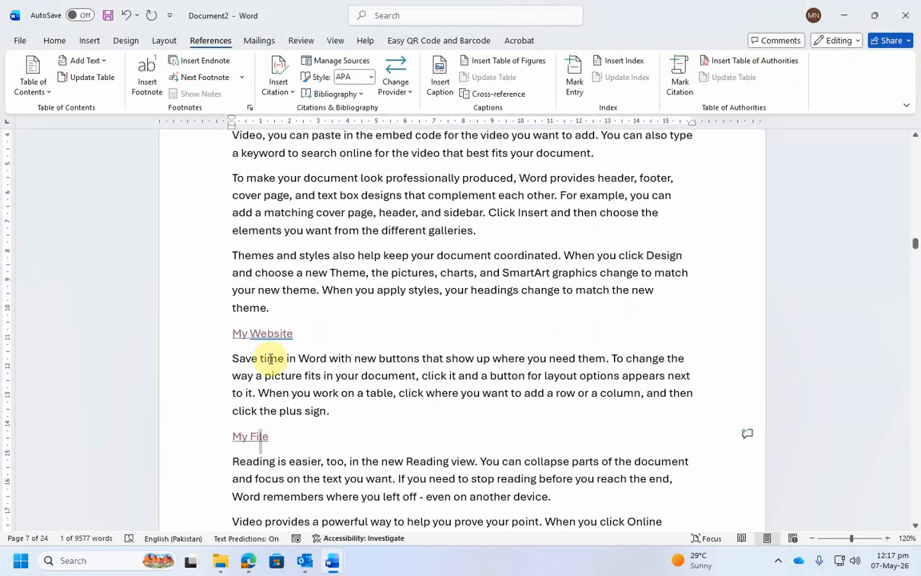
click(296, 441)
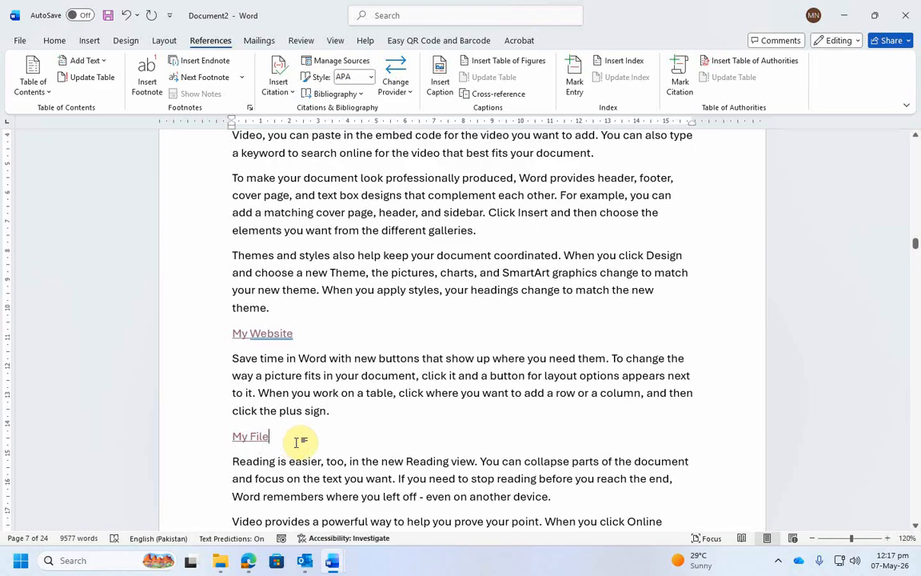
Start saving the document as a file and choose the Desktop folder as its location
scroll(295, 441, down, 8)
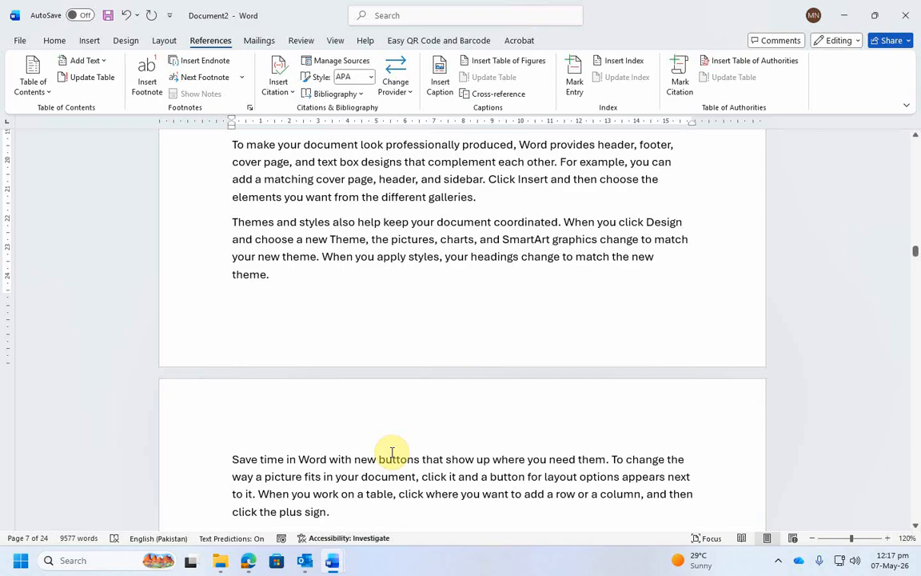
click(108, 15)
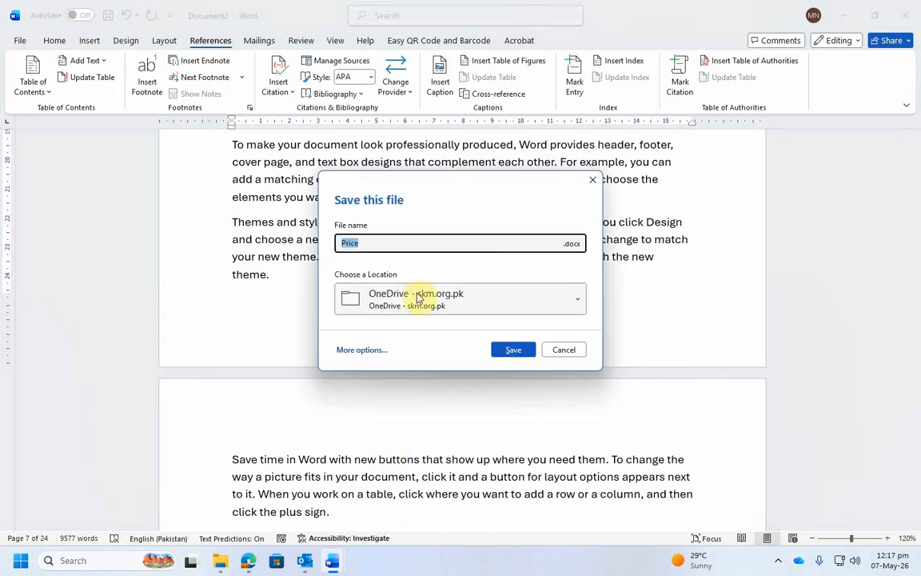
click(462, 315)
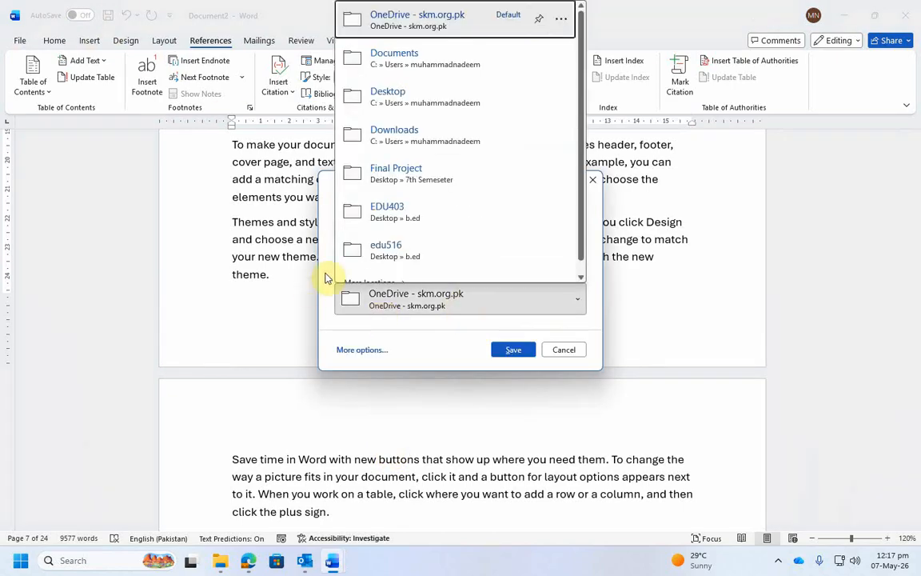
click(411, 106)
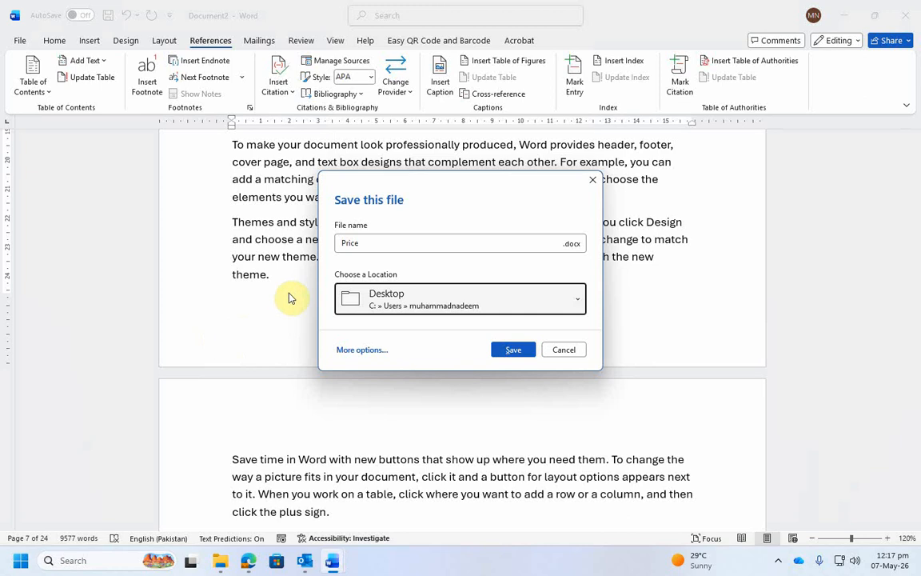